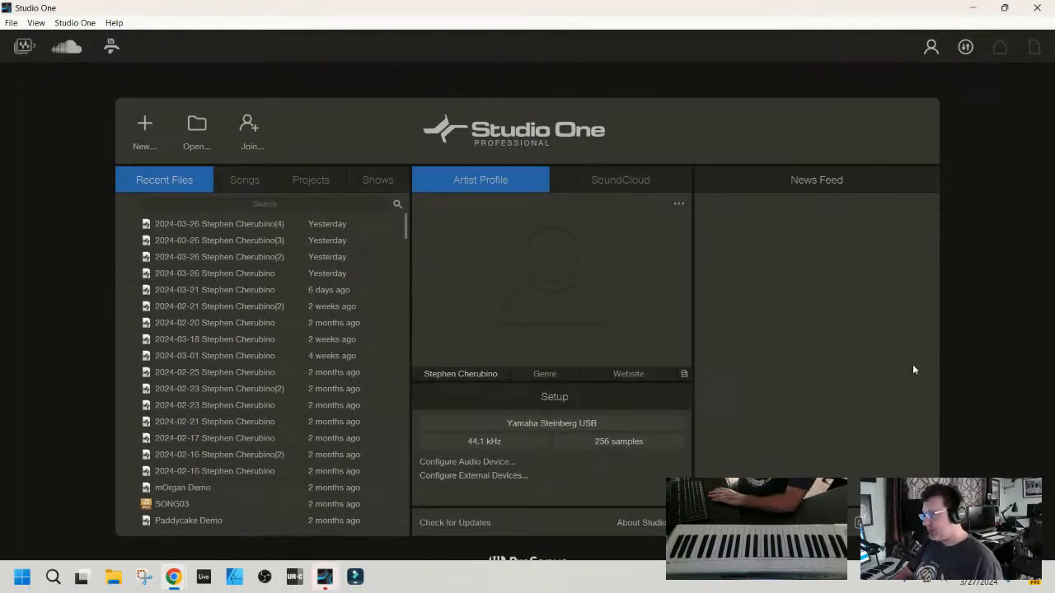
# - Create a new Record and Mix song and add the Reason Rack Plugin from Reason Studios as an instrument track
pyautogui.click(145, 126)
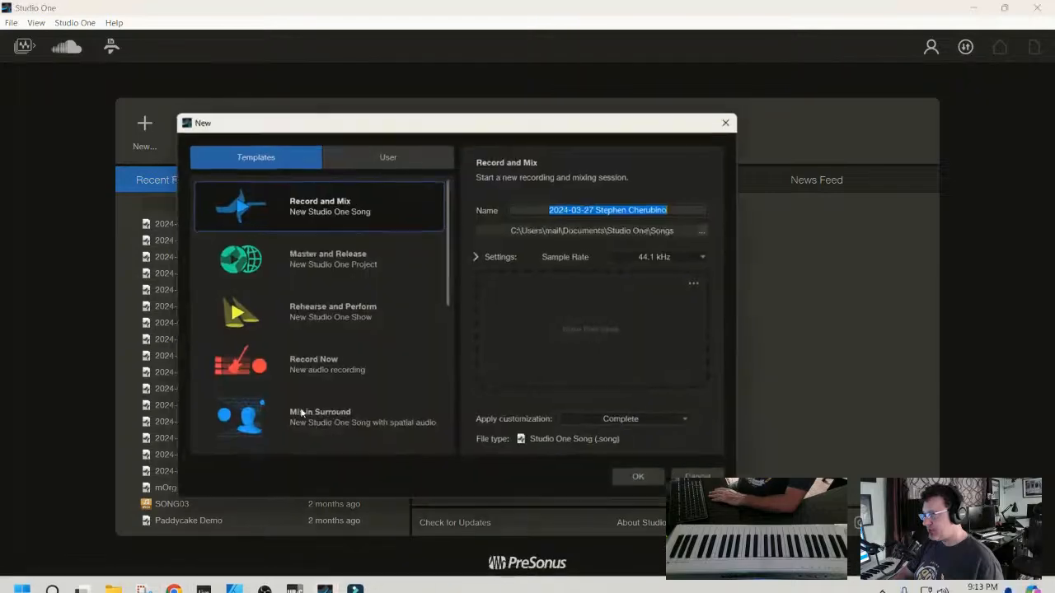
pyautogui.click(645, 484)
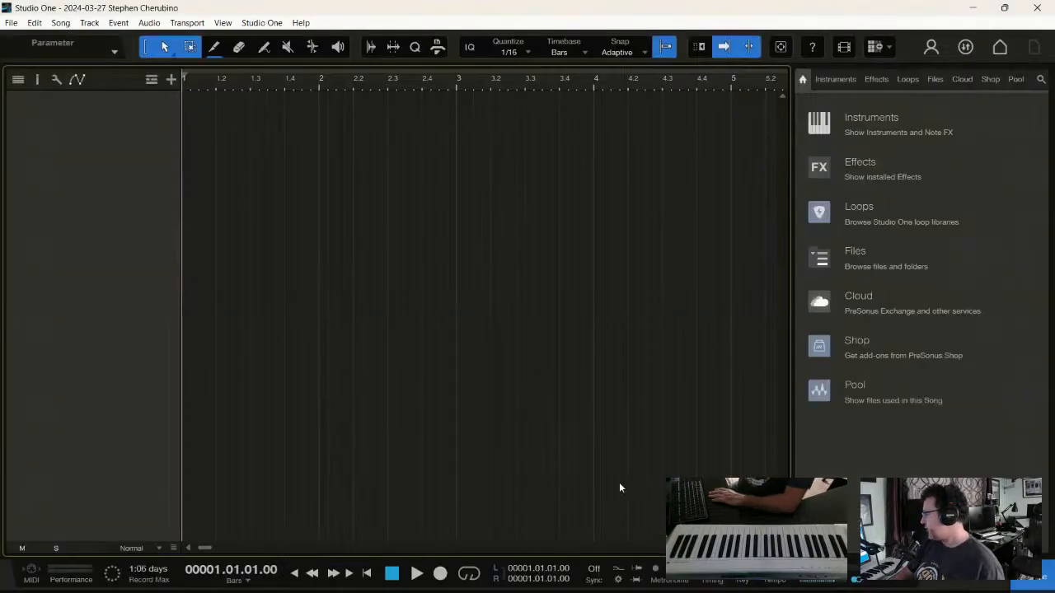
pyautogui.click(851, 124)
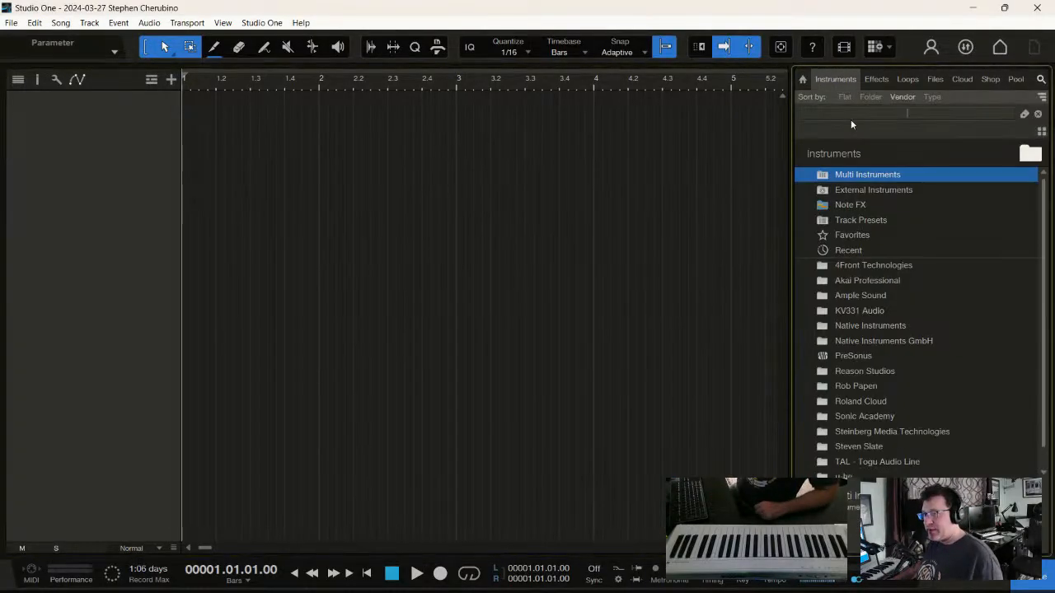
pyautogui.doubleClick(853, 371)
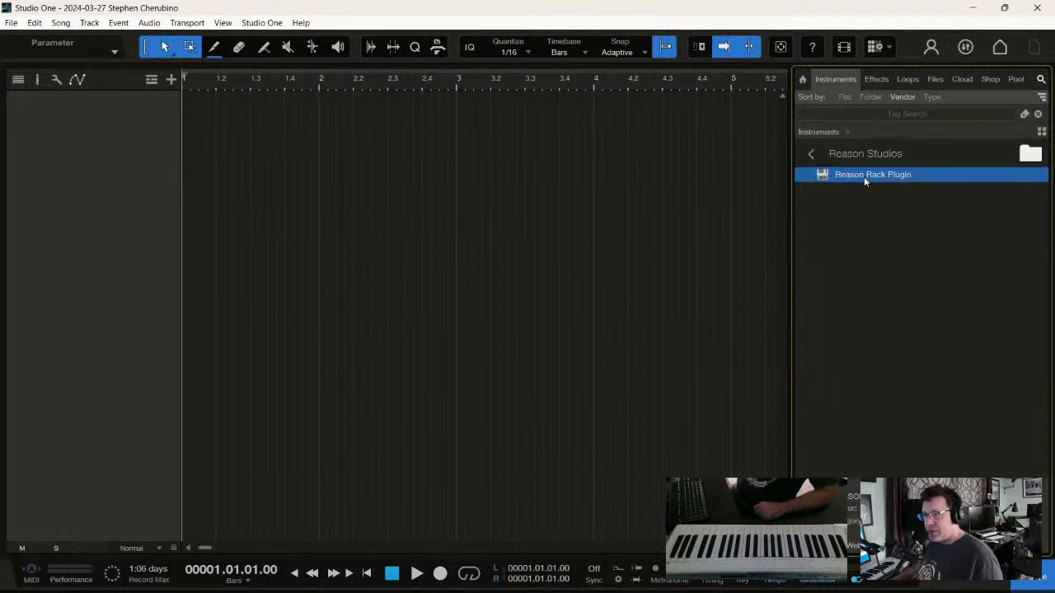
pyautogui.moveTo(864, 180); pyautogui.dragTo(577, 169)
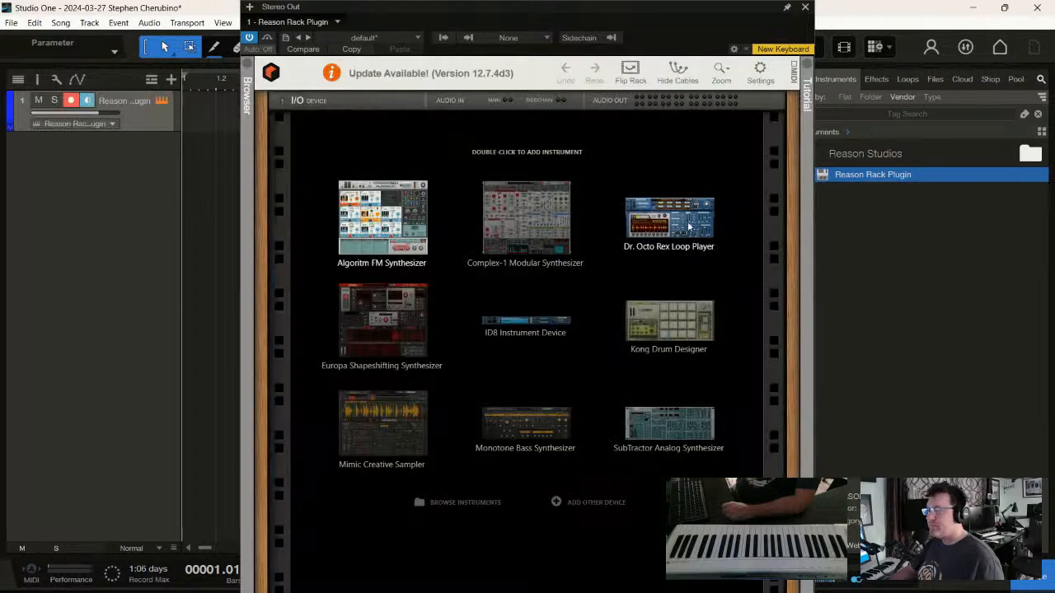
# - Add the Korg MonoPoly instrument from the KORG devices to the empty rack
pyautogui.rightClick(540, 148)
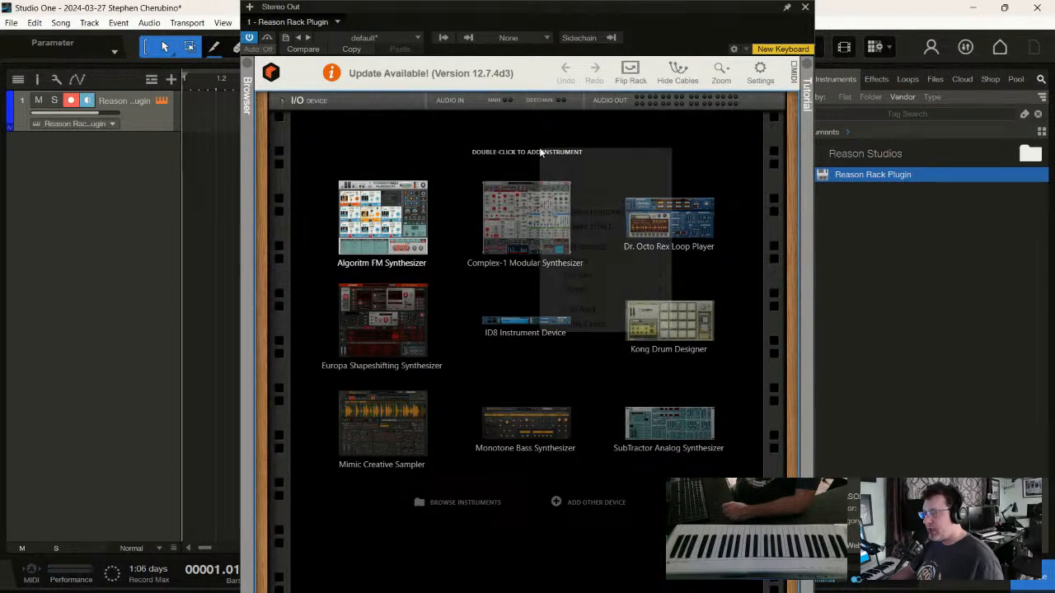
pyautogui.moveTo(608, 246)
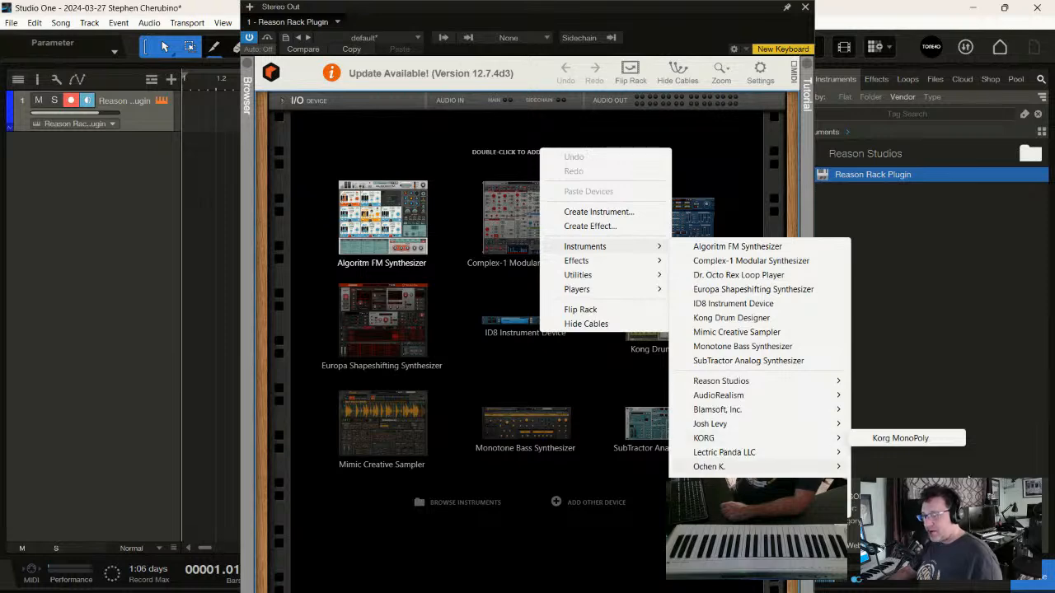
pyautogui.moveTo(828, 466)
pyautogui.moveTo(840, 437)
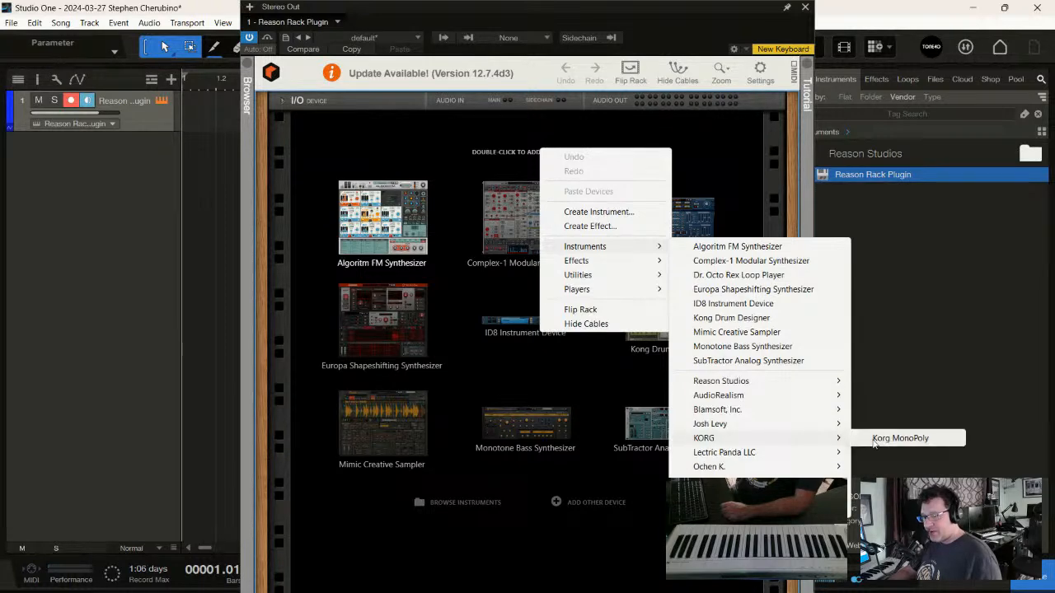
pyautogui.click(878, 435)
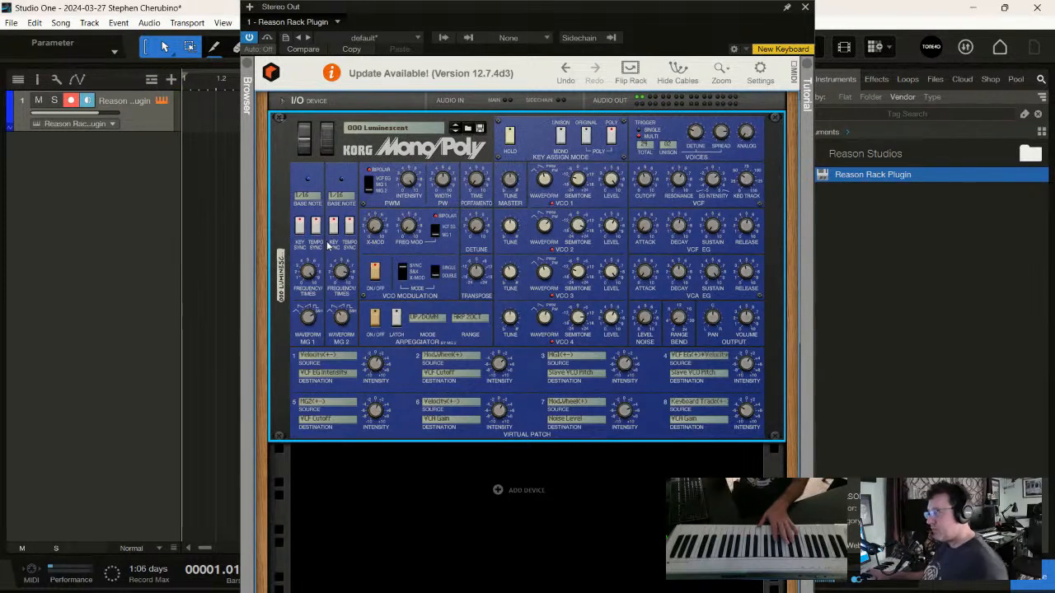
# - Try the first few Mono/Poly patches and load the patch 028 Synth Brass
pyautogui.click(453, 130)
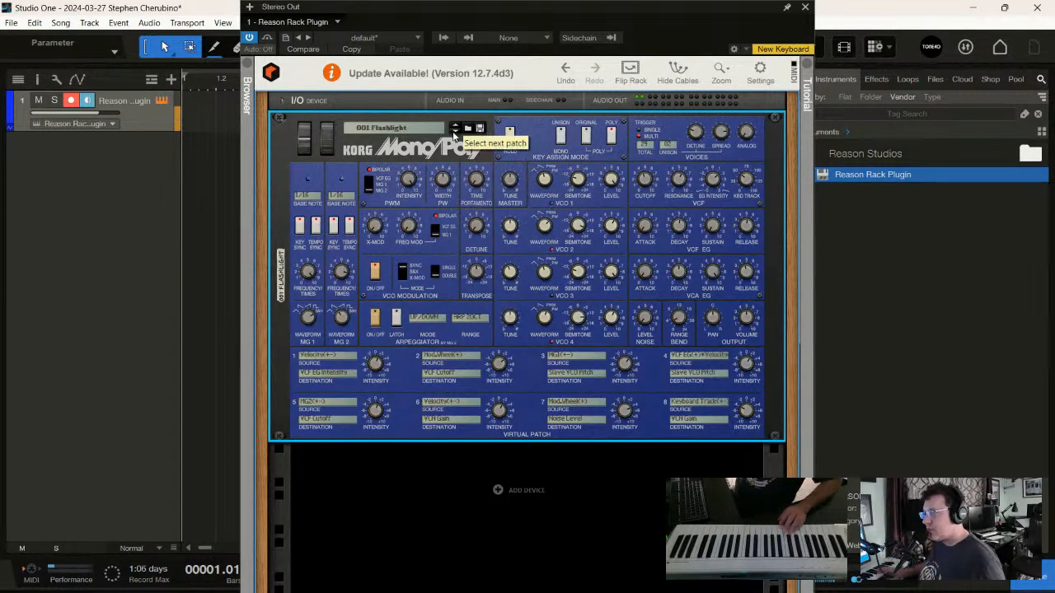
pyautogui.click(453, 131)
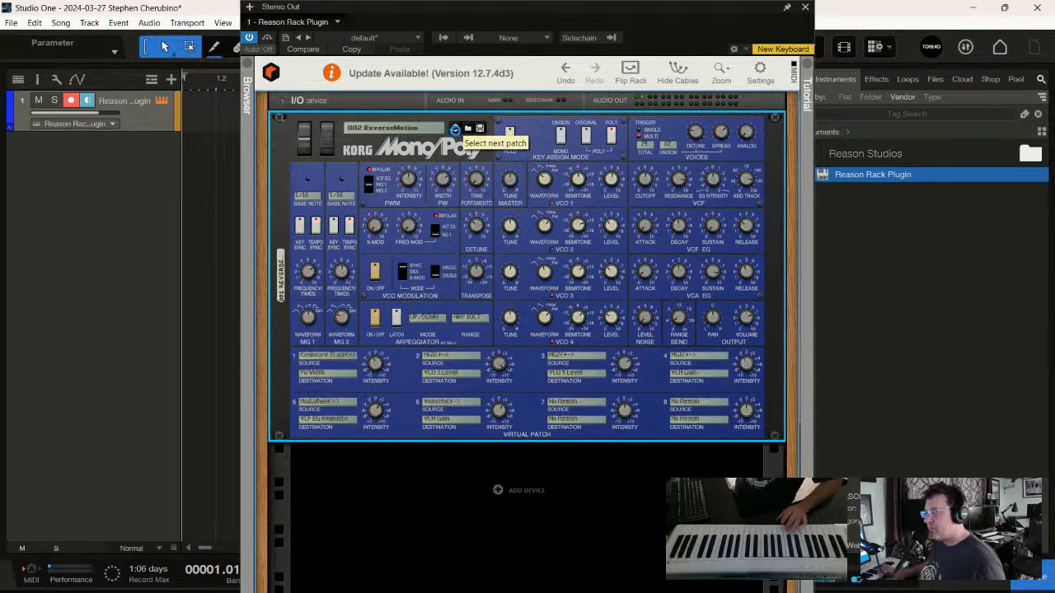
pyautogui.click(454, 130)
pyautogui.click(454, 130)
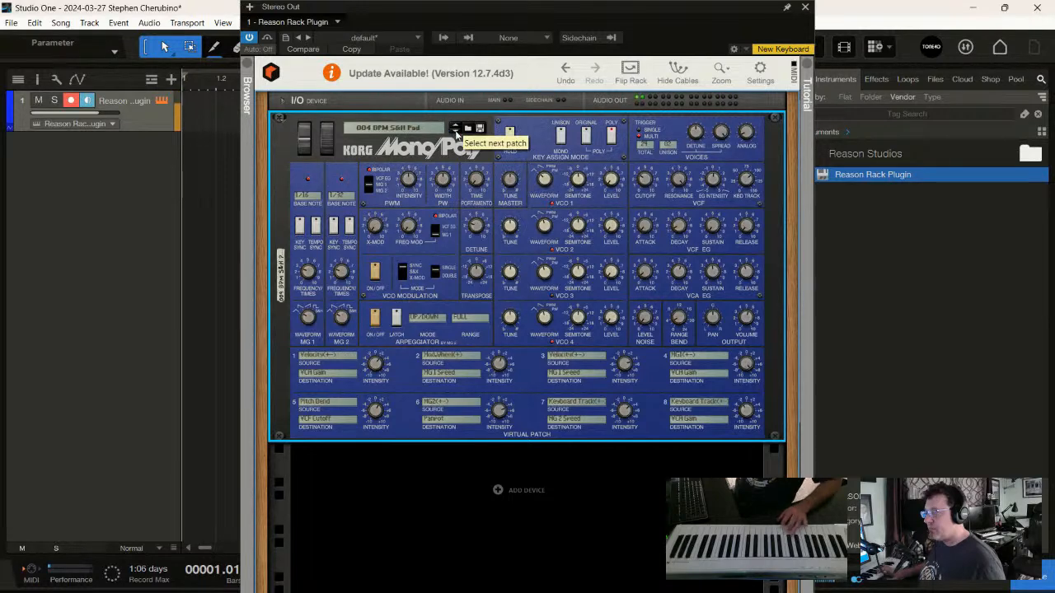
pyautogui.click(419, 128)
pyautogui.click(476, 442)
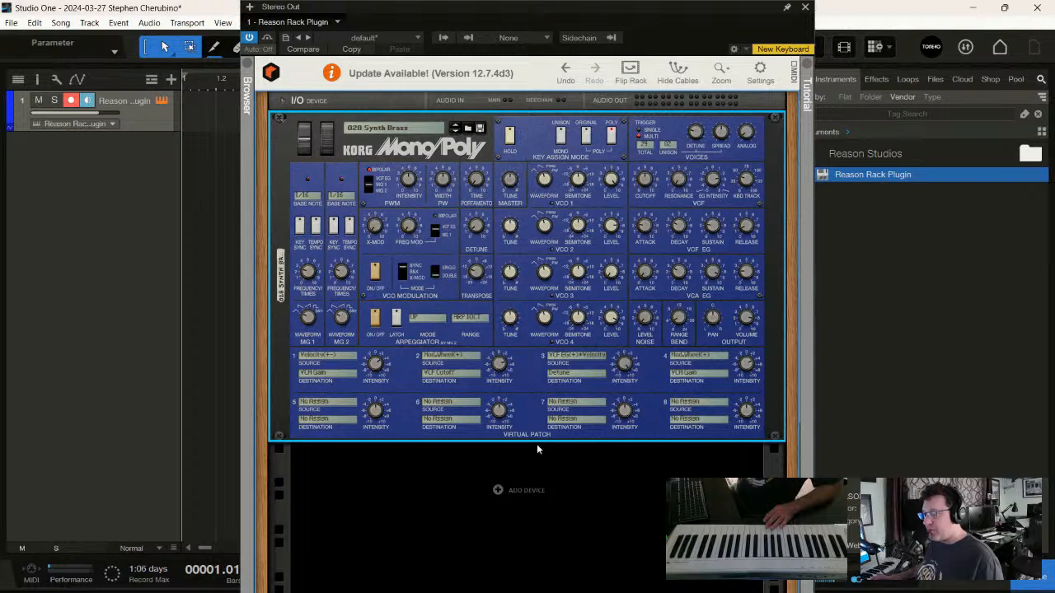
# - Add an RV7000 MkII Reverb below the Mono/Poly, set its wet level to about 0.28, and close the plugin window
pyautogui.click(511, 491)
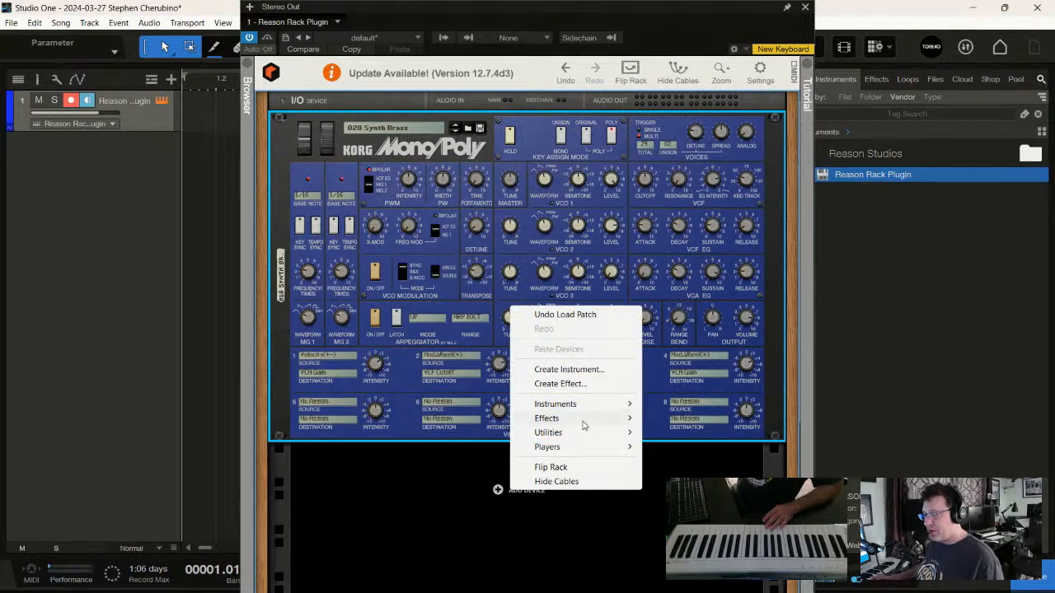
pyautogui.moveTo(577, 418)
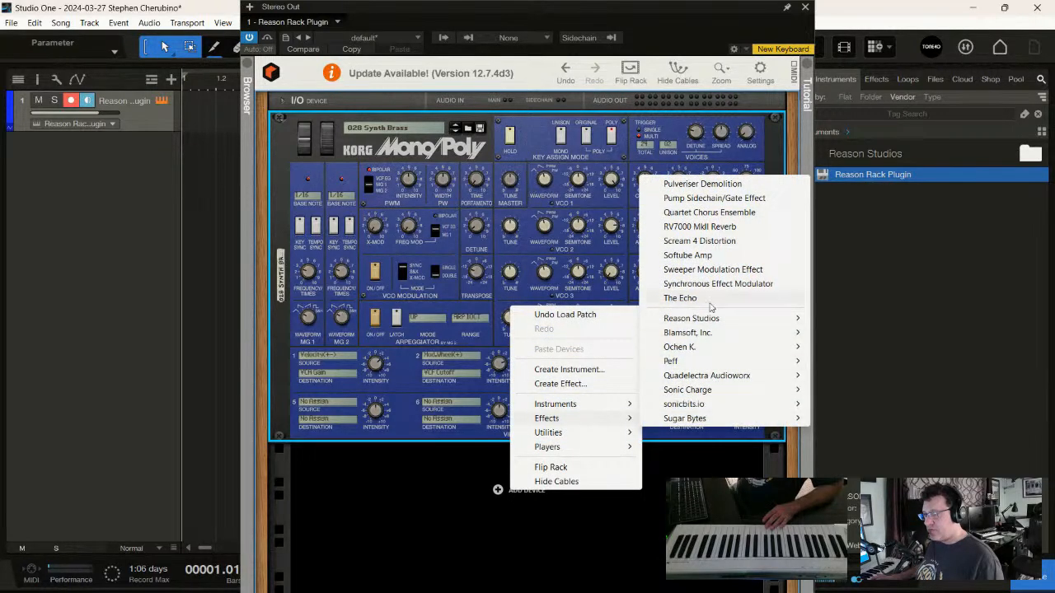
pyautogui.click(705, 228)
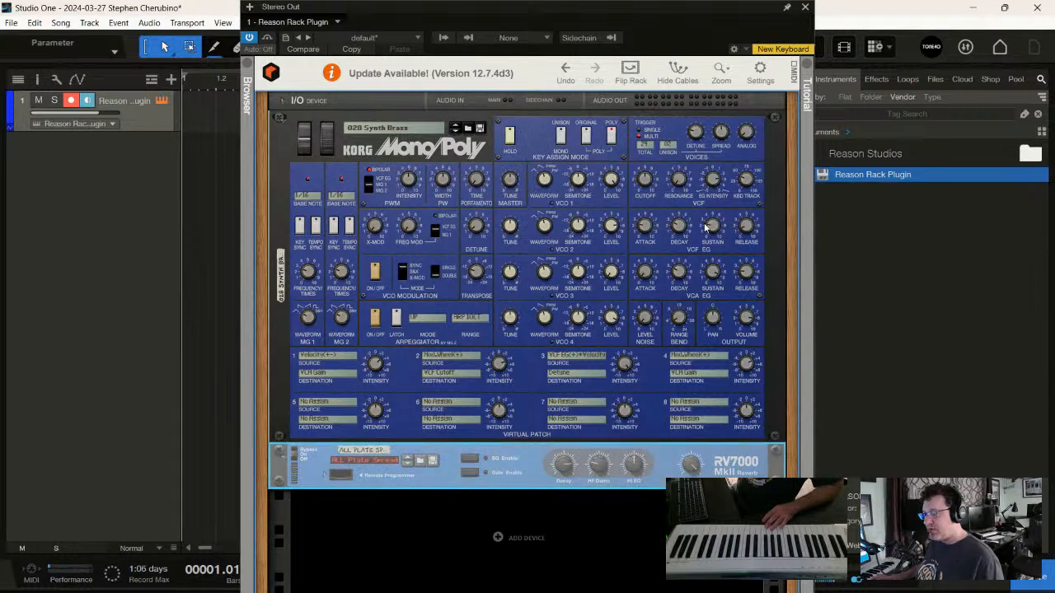
pyautogui.click(692, 465)
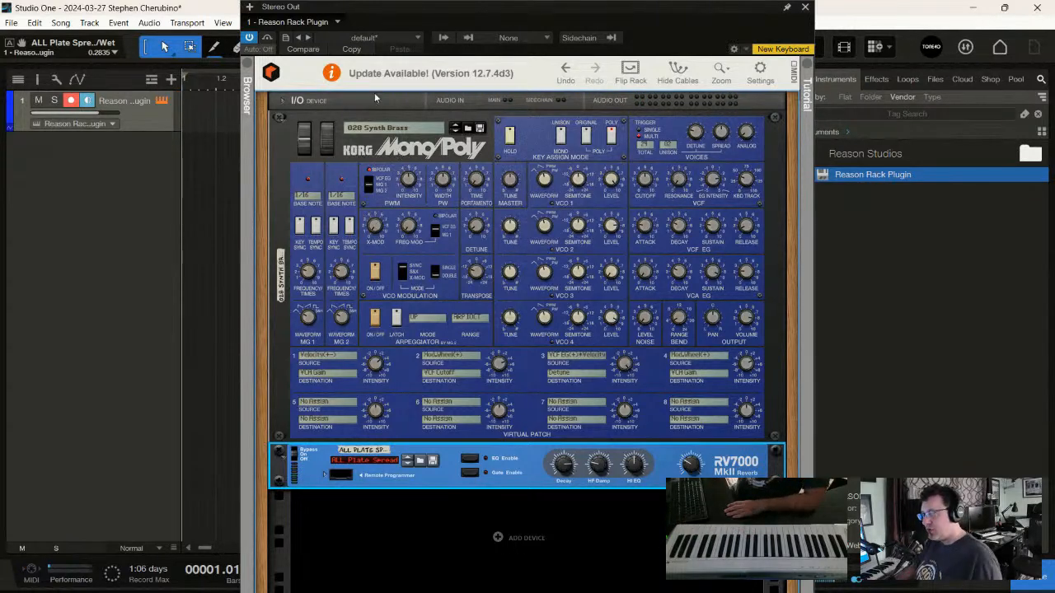
pyautogui.click(806, 7)
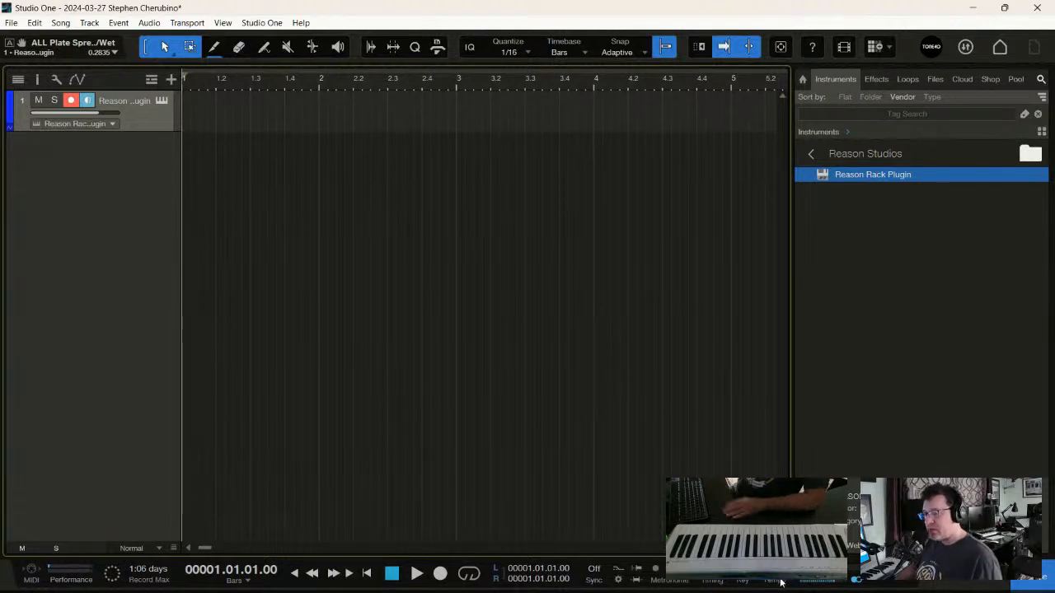
# - Record a trial performance on the Reason Rack Plugin track and delete the recorded part
pyautogui.press('e')
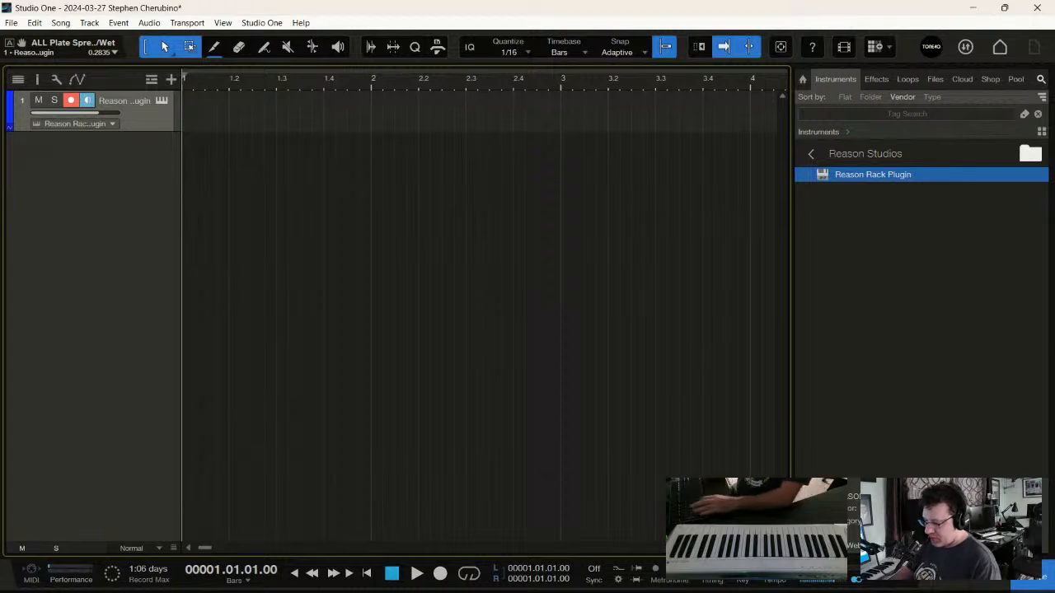
pyautogui.press('KP_Multiply')
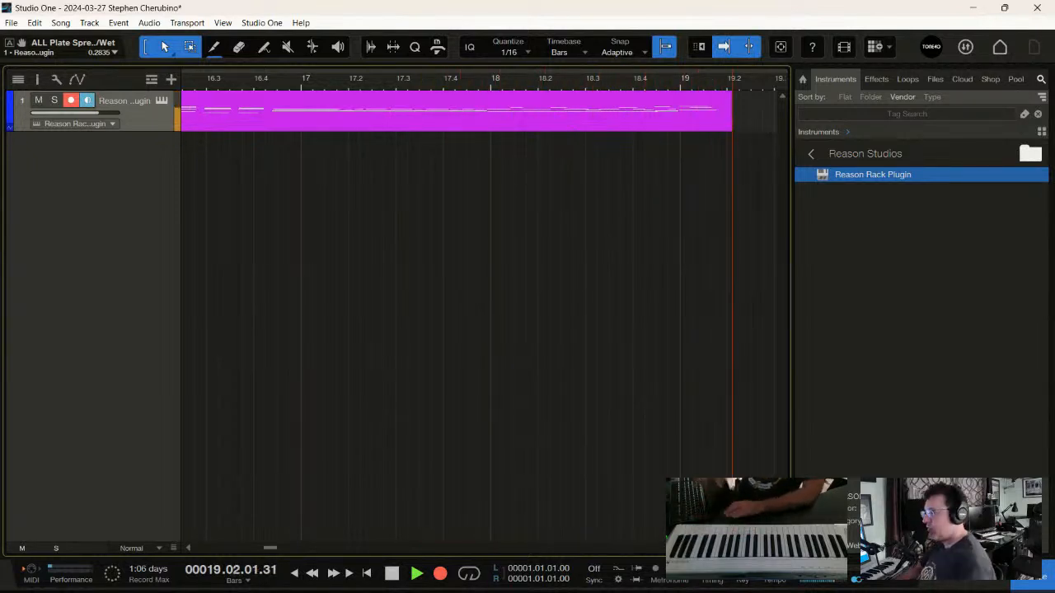
pyautogui.press('space')
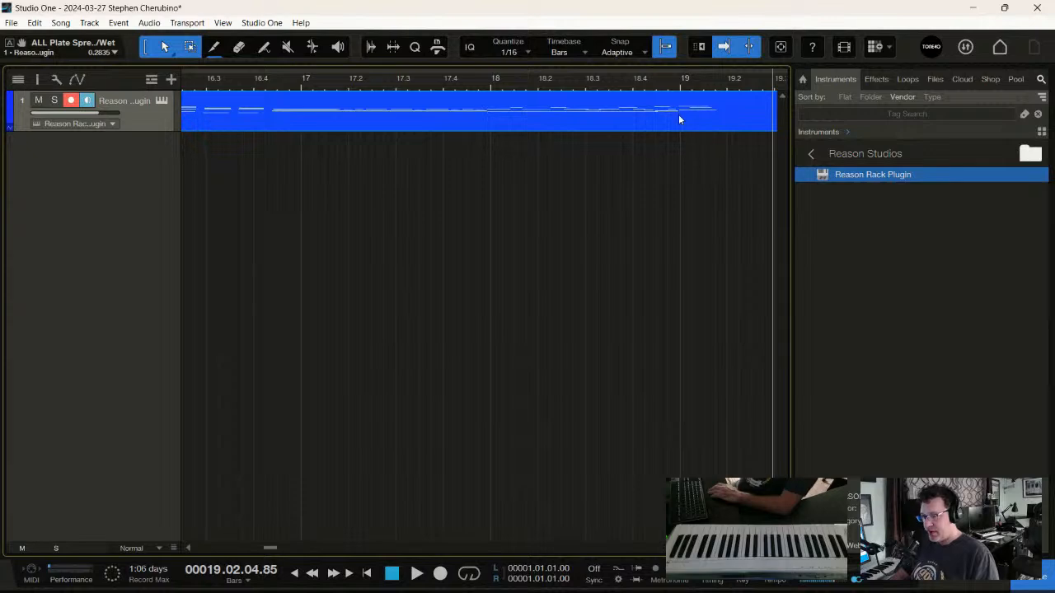
pyautogui.press('Delete')
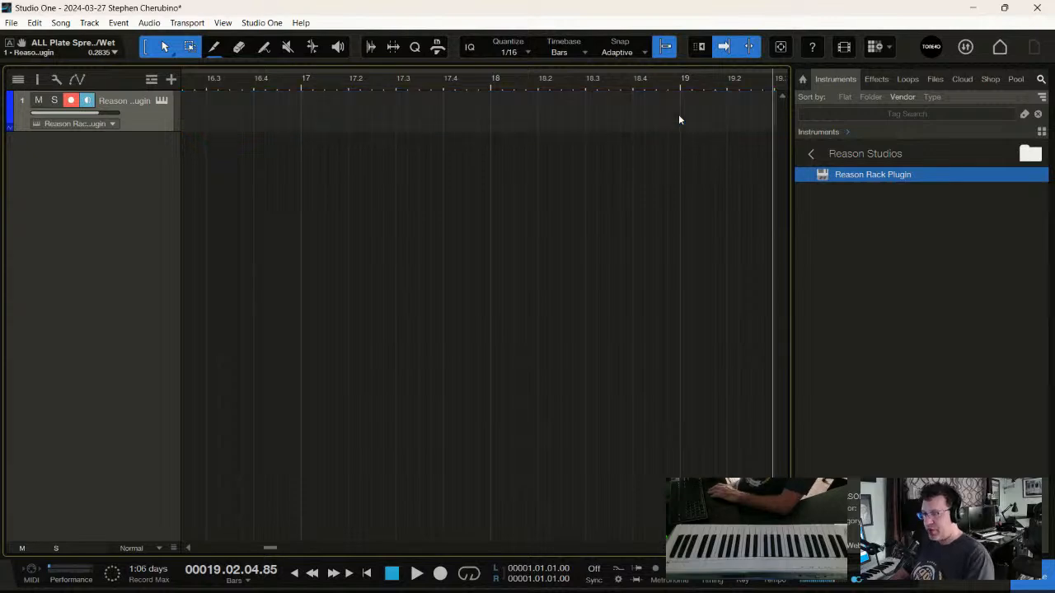
# - Reopen the Reason Rack Plugin, switch the Mono/Poly to patch 029, and close the plugin window
pyautogui.click(161, 100)
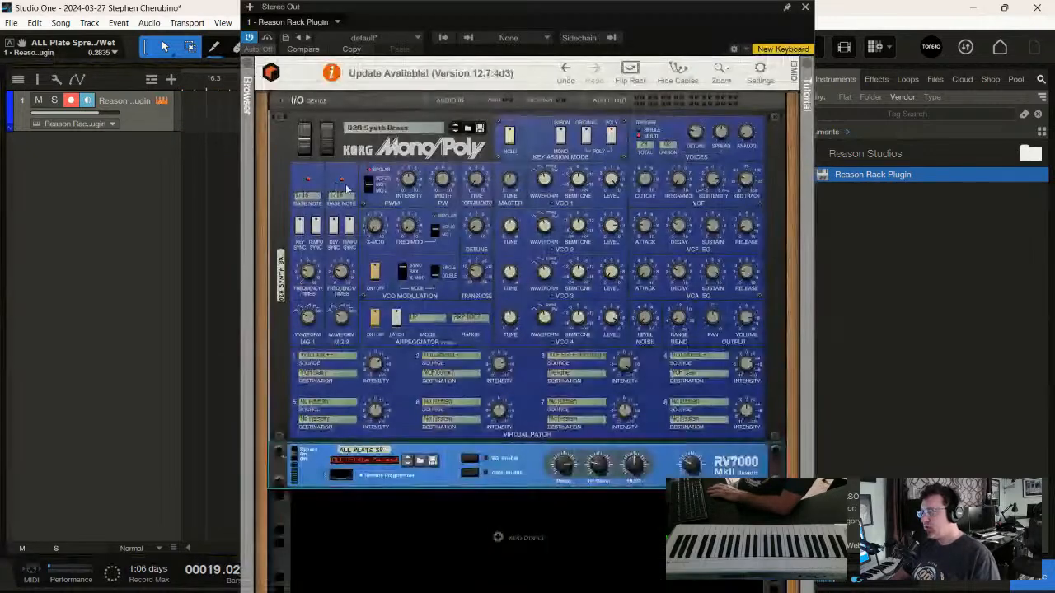
pyautogui.click(455, 133)
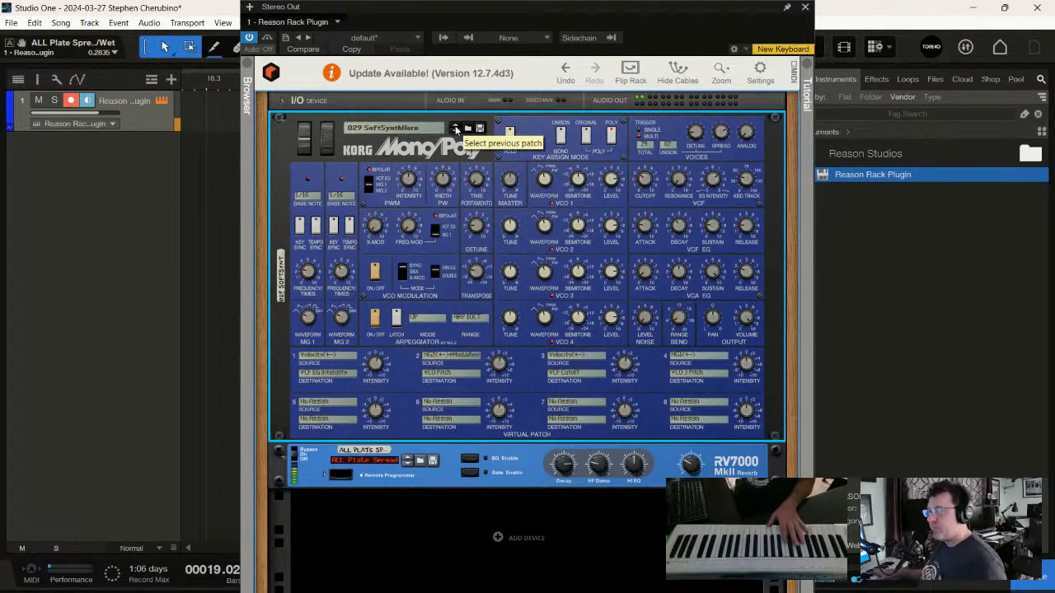
pyautogui.click(805, 7)
# - Browse the Percussive and SFX musicloops of the 20th Century Synth Box - Vol 1 sound set
pyautogui.click(935, 79)
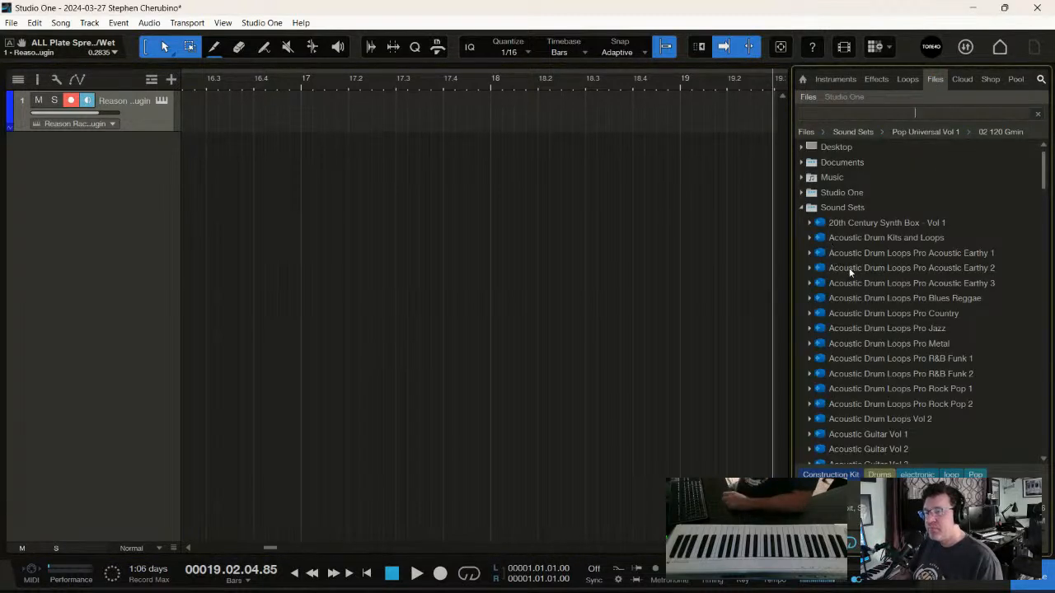
pyautogui.scroll(-3, 849, 267)
pyautogui.scroll(2, 832, 251)
pyautogui.click(808, 208)
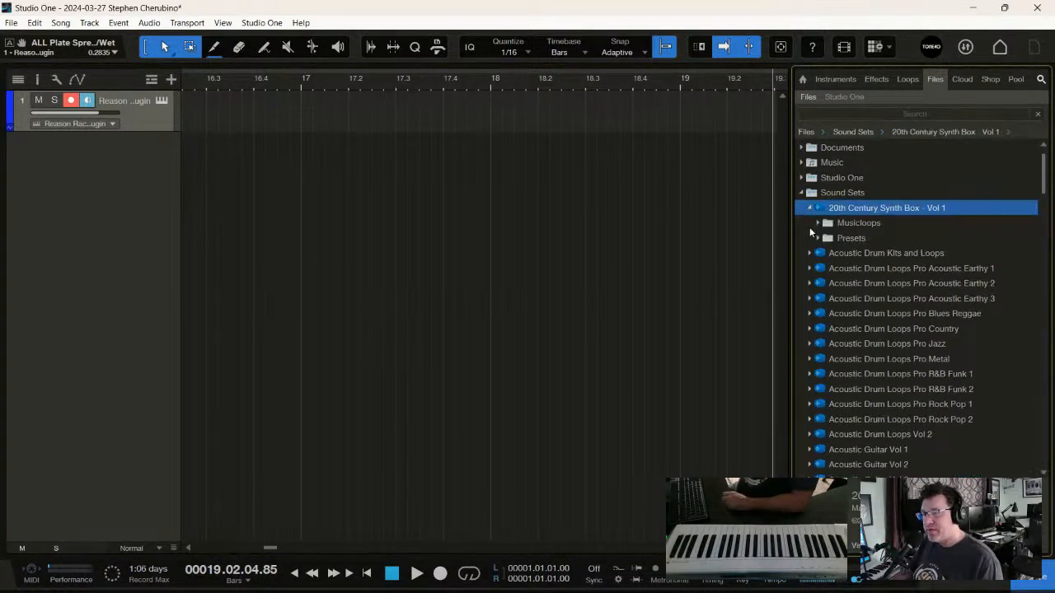
pyautogui.click(816, 223)
pyautogui.click(827, 268)
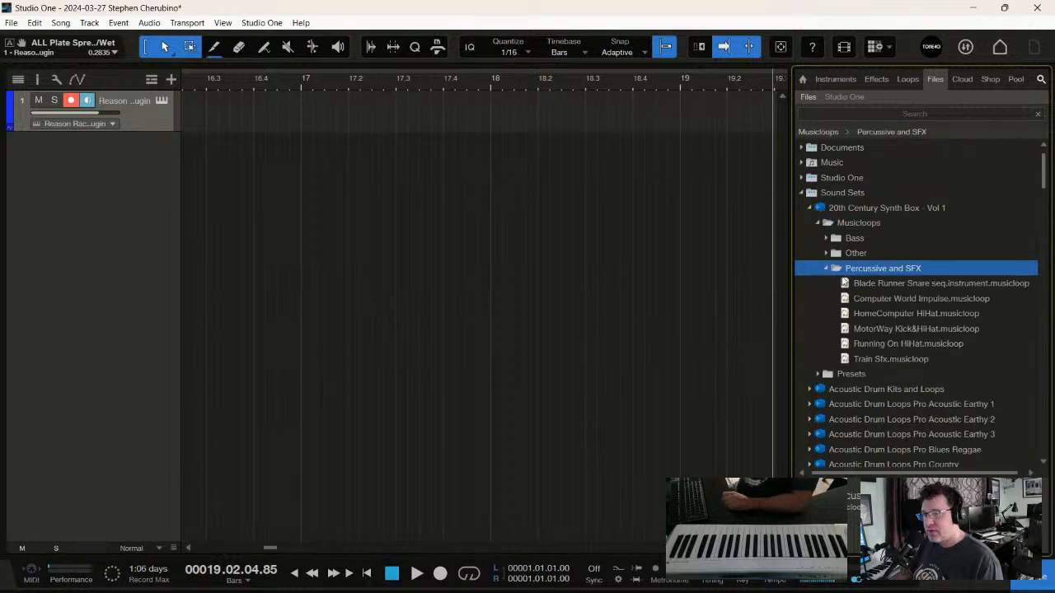
pyautogui.click(856, 282)
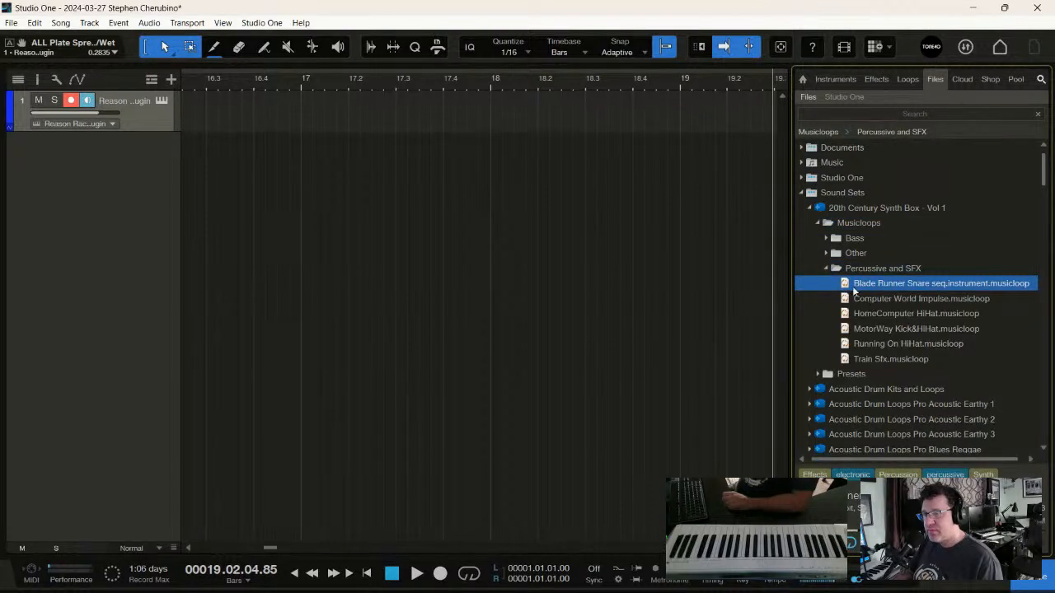
pyautogui.click(826, 269)
pyautogui.click(808, 208)
# - Open the Drum Mixes folder in the 01 Hip Hop - RnB drum loops of Big Fish Audio Loops and Kits
pyautogui.scroll(-5, 808, 256)
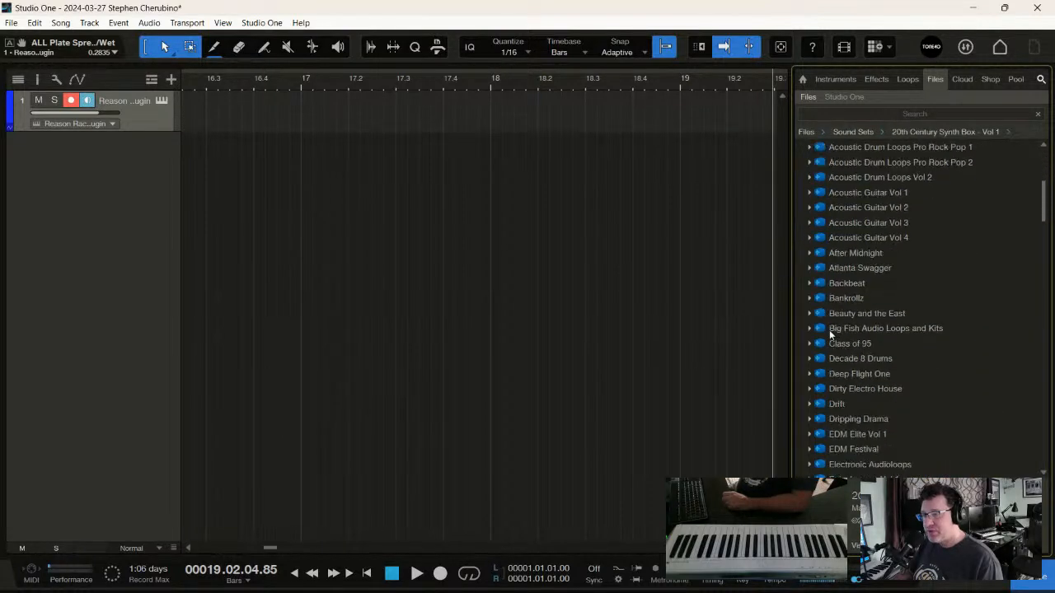
pyautogui.click(808, 328)
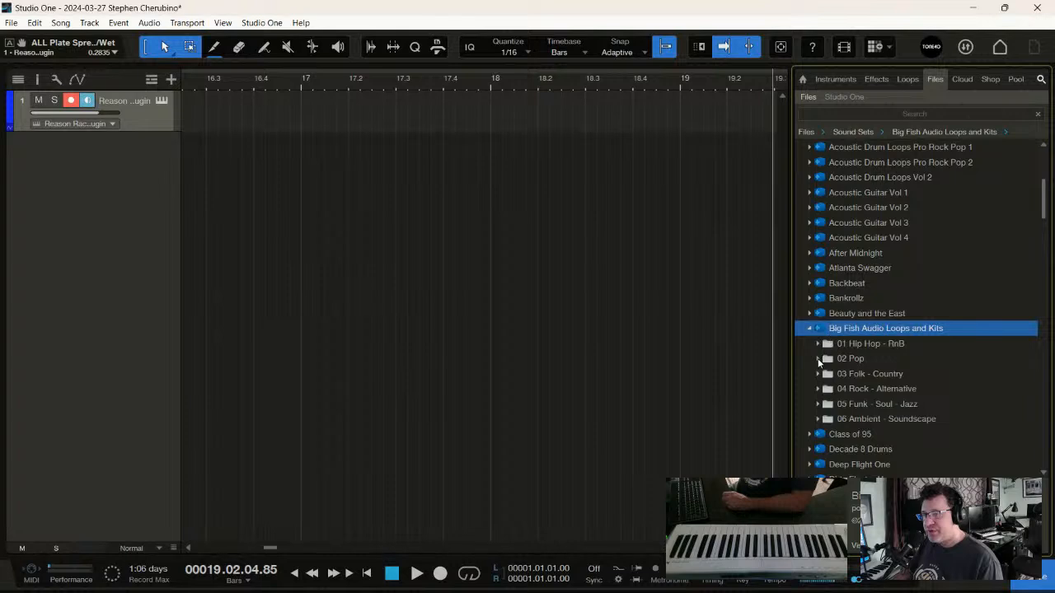
pyautogui.click(818, 345)
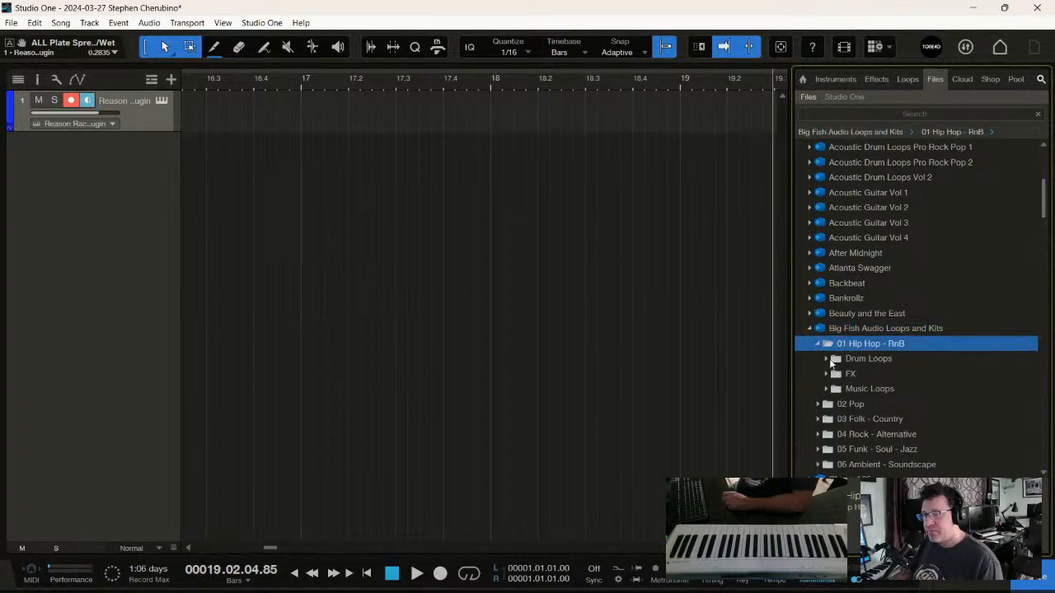
pyautogui.click(830, 359)
pyautogui.click(857, 375)
pyautogui.click(856, 378)
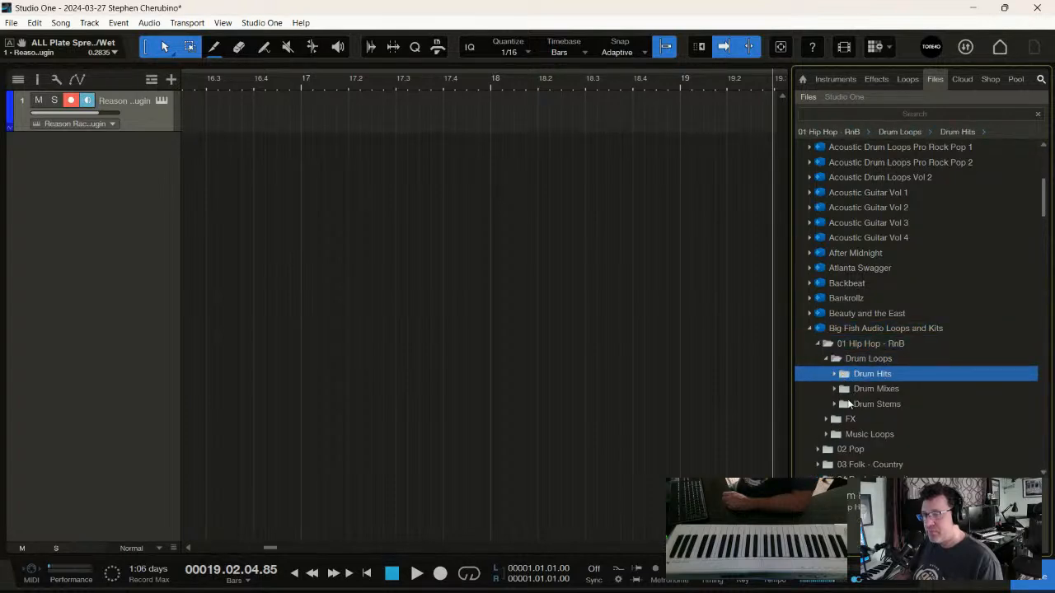
pyautogui.click(847, 389)
# - Look through the Drum Mixes loops, selecting 070_Billionaire_Drums_Mix, 070_Strapped_Drums_Mix and 083_Iced_Drums_Mix
pyautogui.click(870, 404)
pyautogui.scroll(-3, 870, 404)
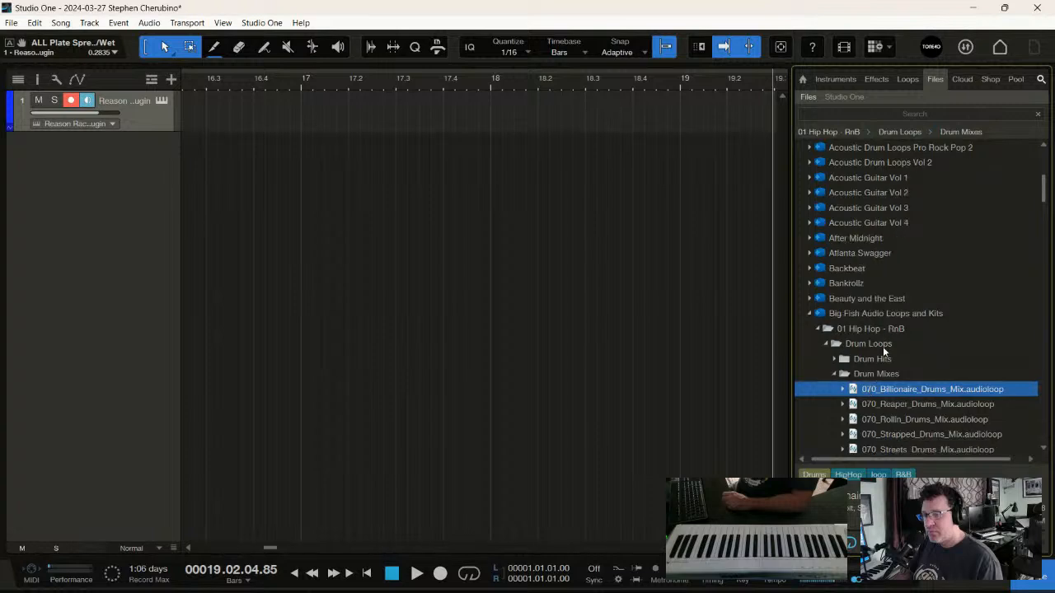
pyautogui.click(878, 345)
pyautogui.scroll(-3, 887, 302)
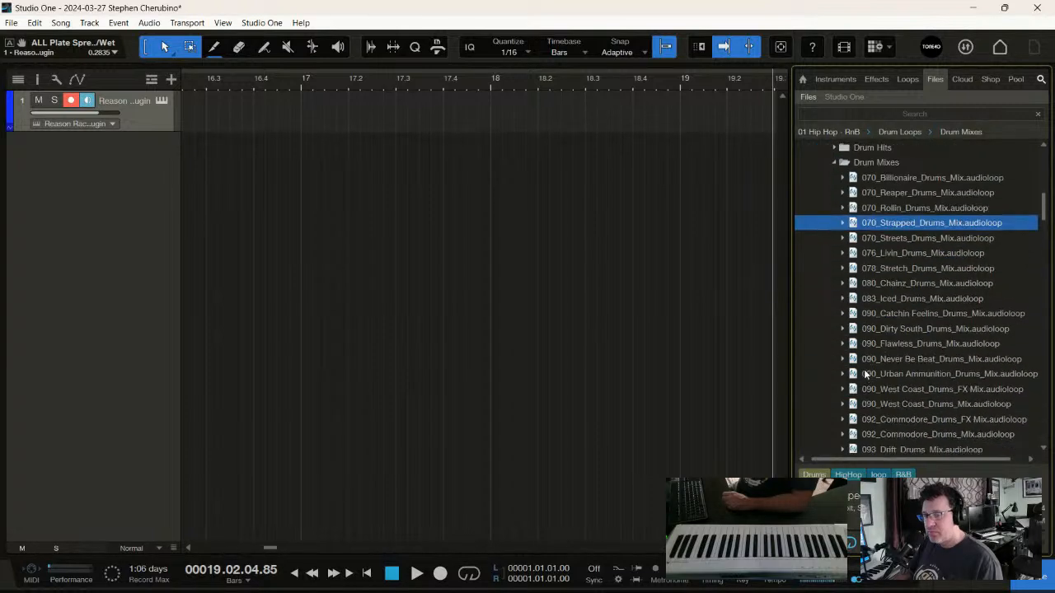
pyautogui.click(887, 300)
pyautogui.scroll(-2, 889, 300)
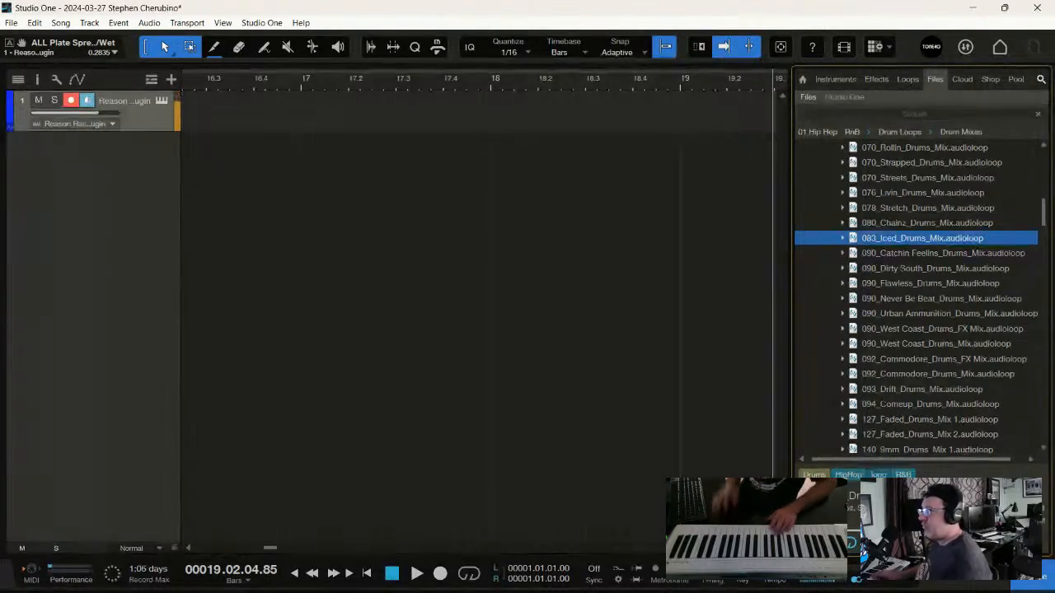
# - Reopen track 1's Reason Rack Plugin, move its window aside, and go through the Drum Mixes loops from 090_Catchin Feelins to 090_Urban Ammunition
pyautogui.click(161, 100)
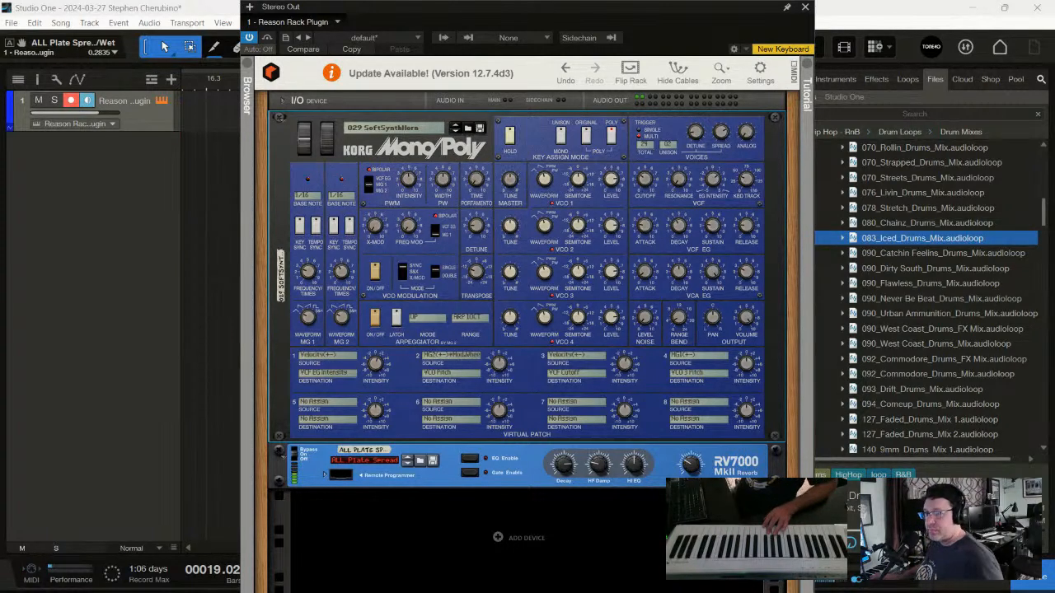
pyautogui.moveTo(470, 4); pyautogui.dragTo(346, 23)
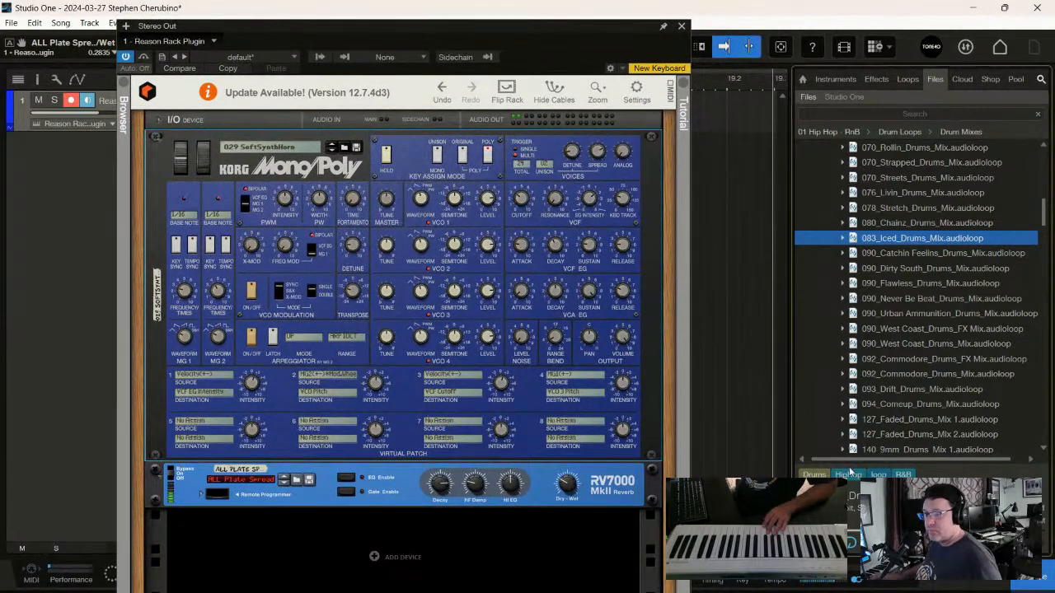
pyautogui.click(865, 258)
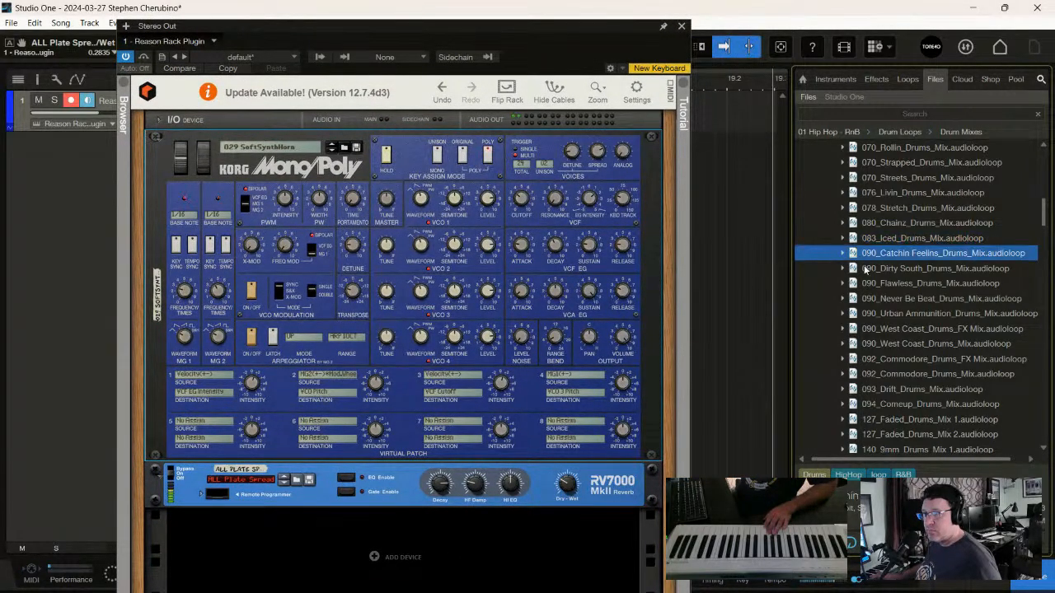
pyautogui.click(870, 272)
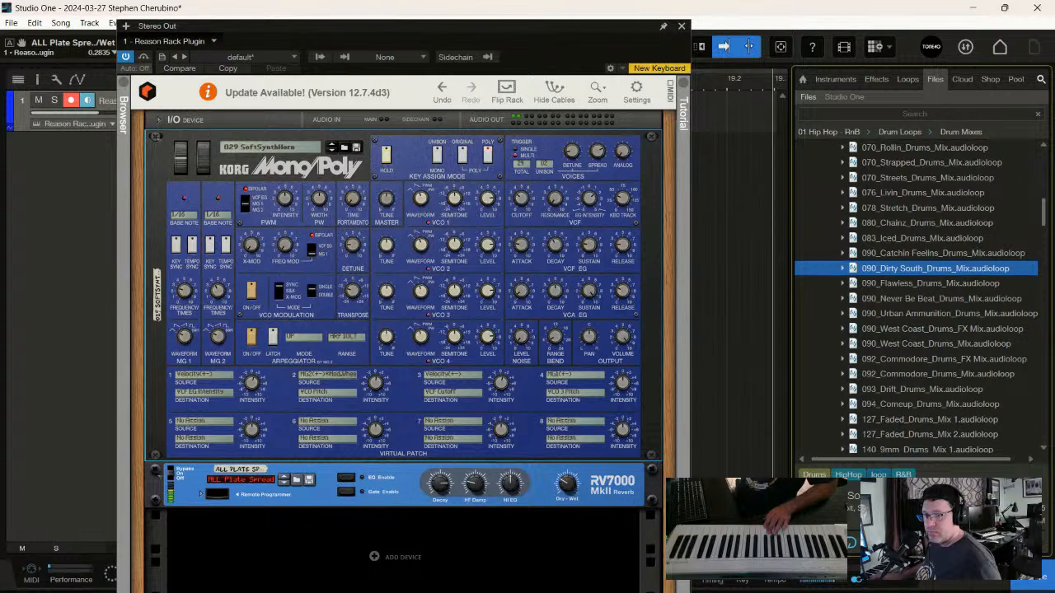
pyautogui.click(876, 283)
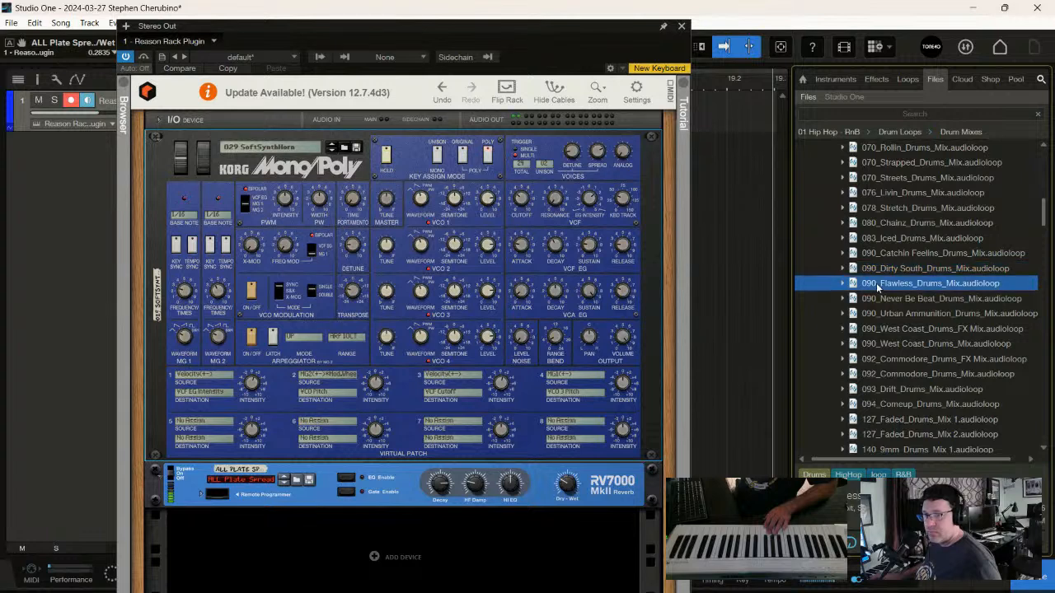
pyautogui.press('Down')
pyautogui.click(921, 315)
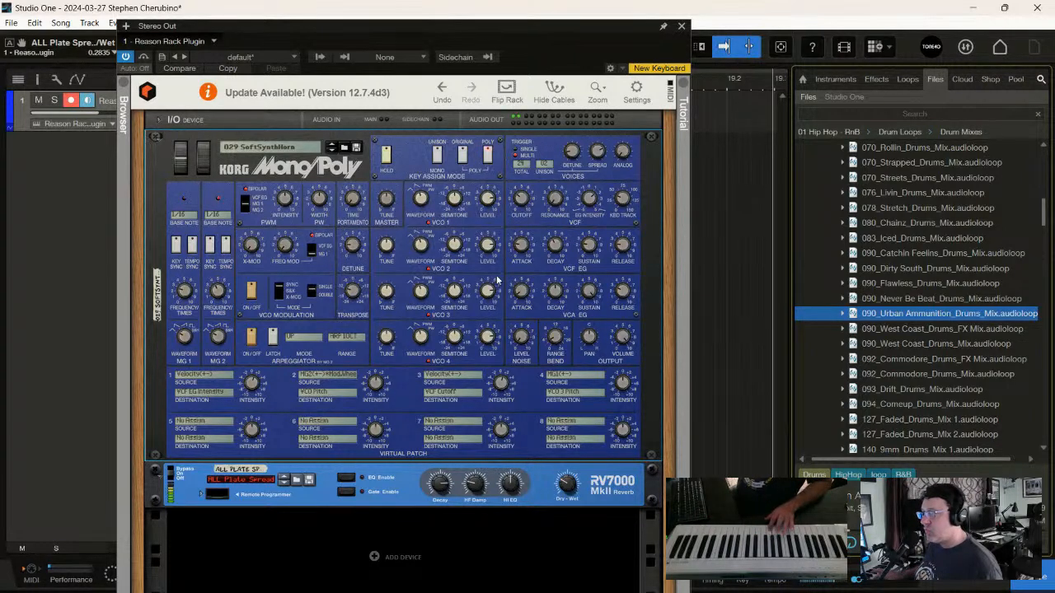
# - Set the Mono/Poly's VCF cutoff to 0.7734 and close the plugin window
pyautogui.click(527, 201)
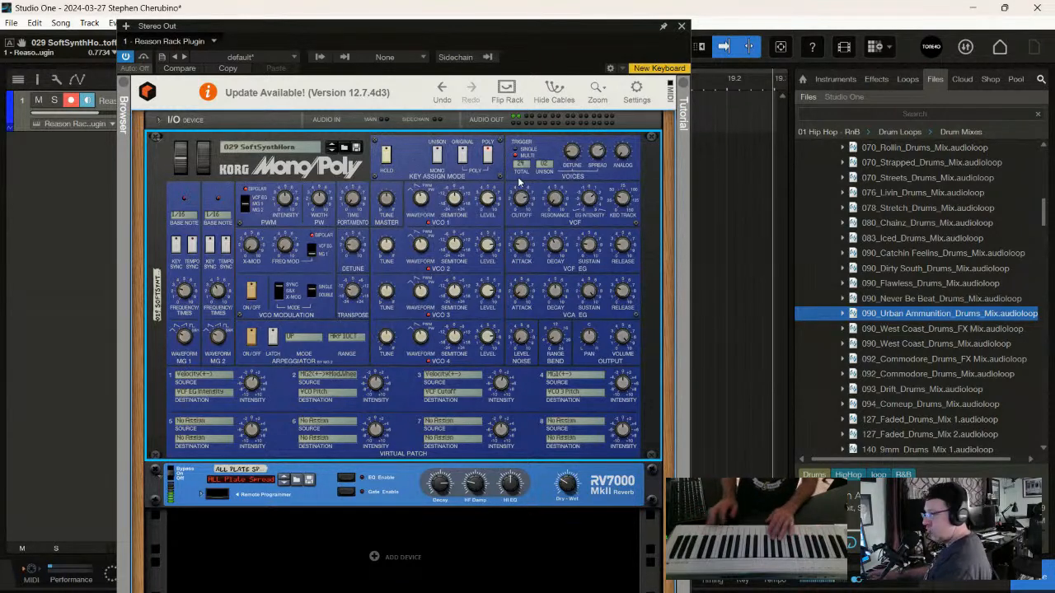
pyautogui.click(682, 26)
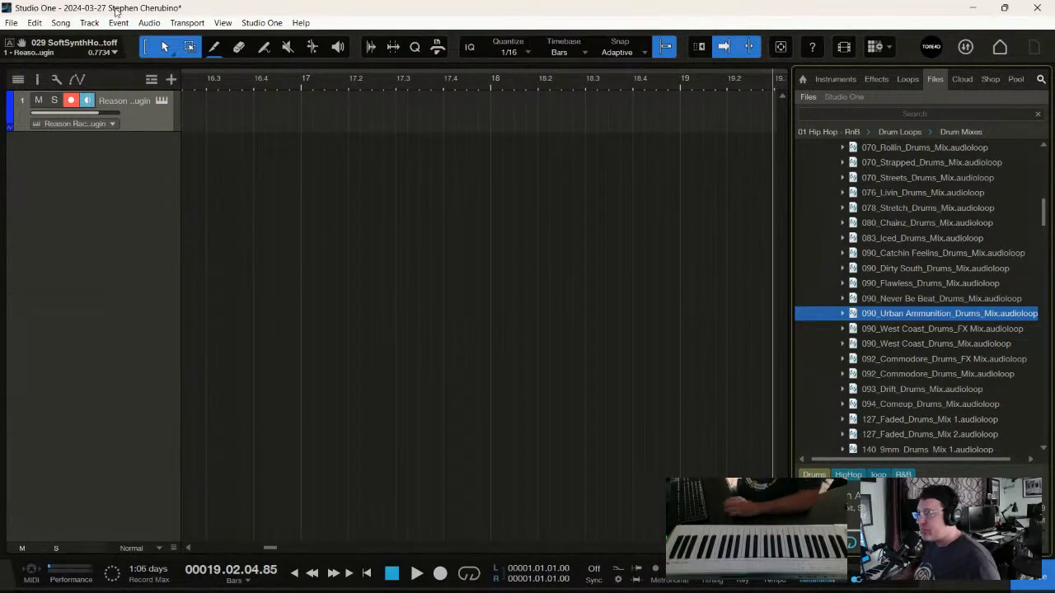
# - Add a second Reason Rack Plugin instrument track and load the Algoritm FM Synthesizer in its rack
pyautogui.click(846, 75)
pyautogui.doubleClick(871, 174)
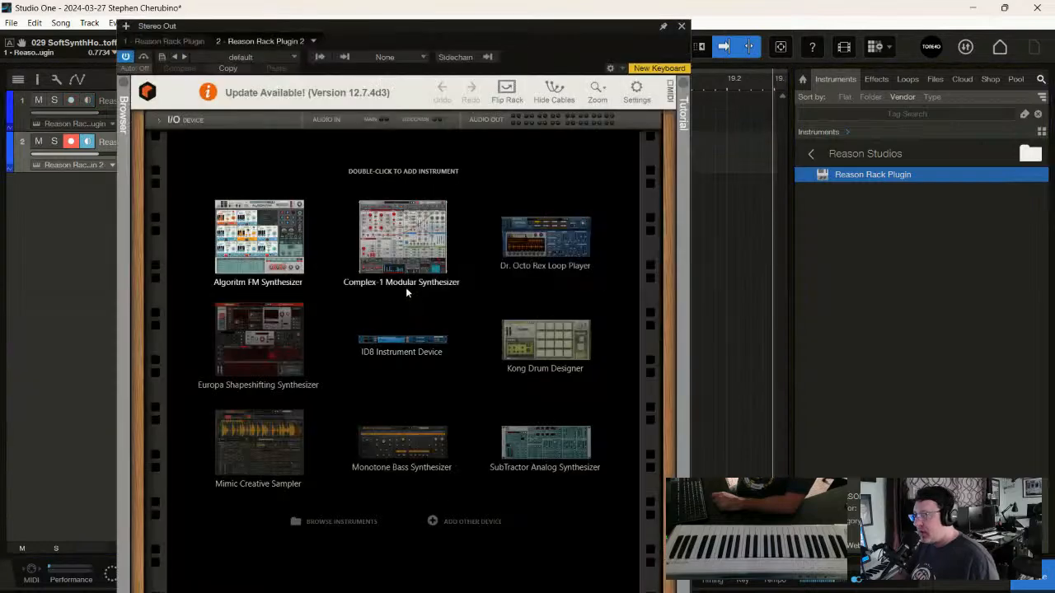
pyautogui.doubleClick(266, 245)
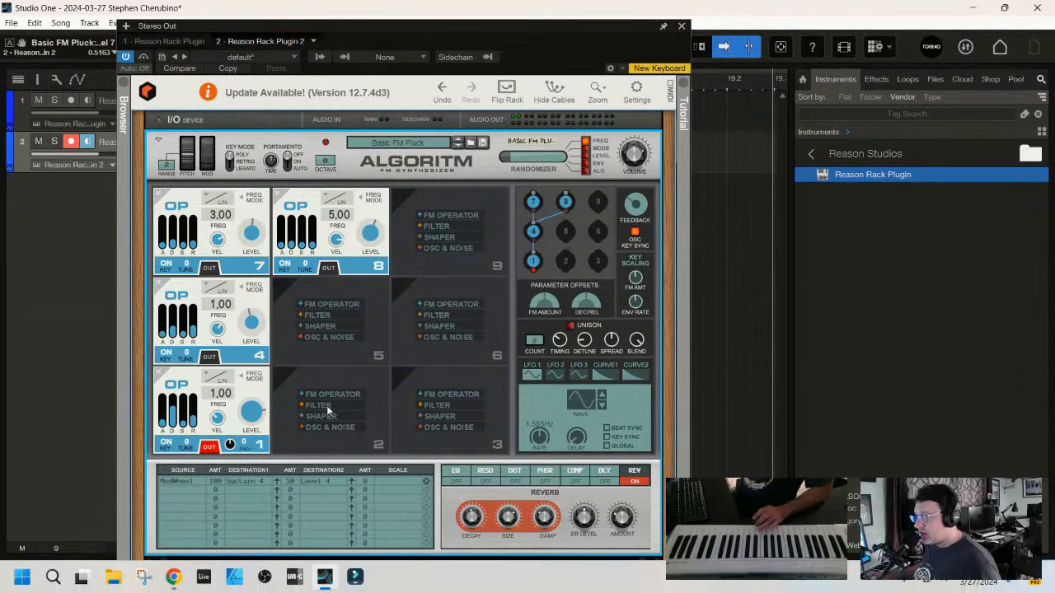
# - Add an RV7000 MkII Reverb below the Algoritm synth in the rack
pyautogui.scroll(-3, 326, 406)
pyautogui.rightClick(382, 537)
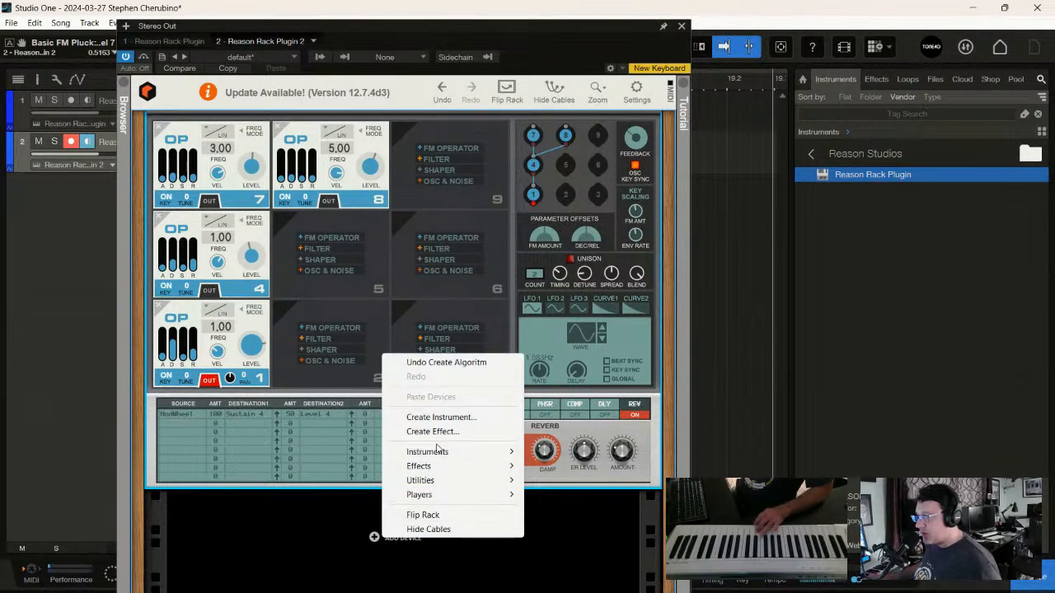
pyautogui.moveTo(424, 466)
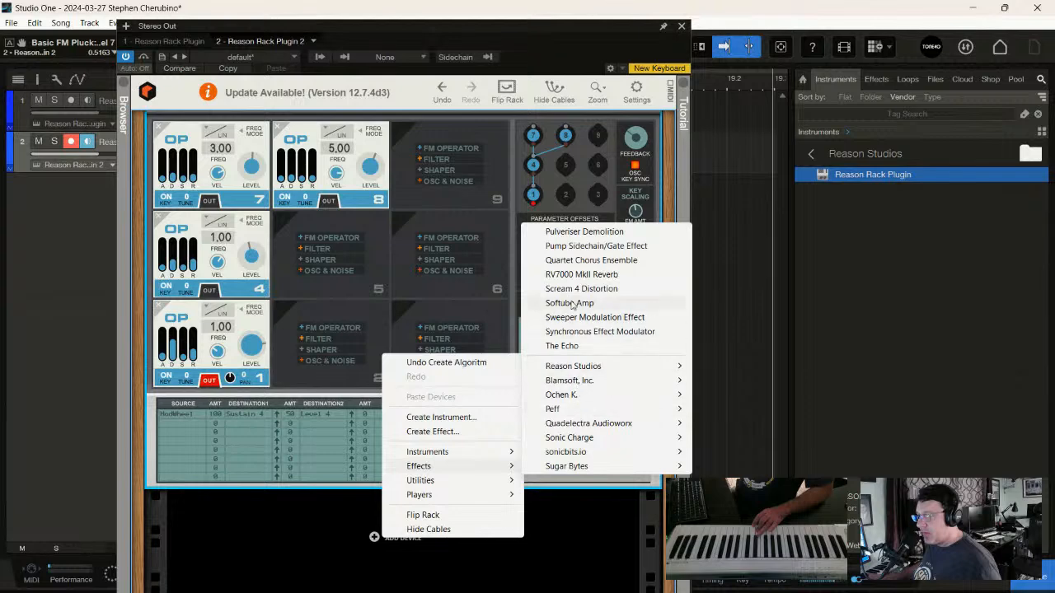
pyautogui.click(572, 274)
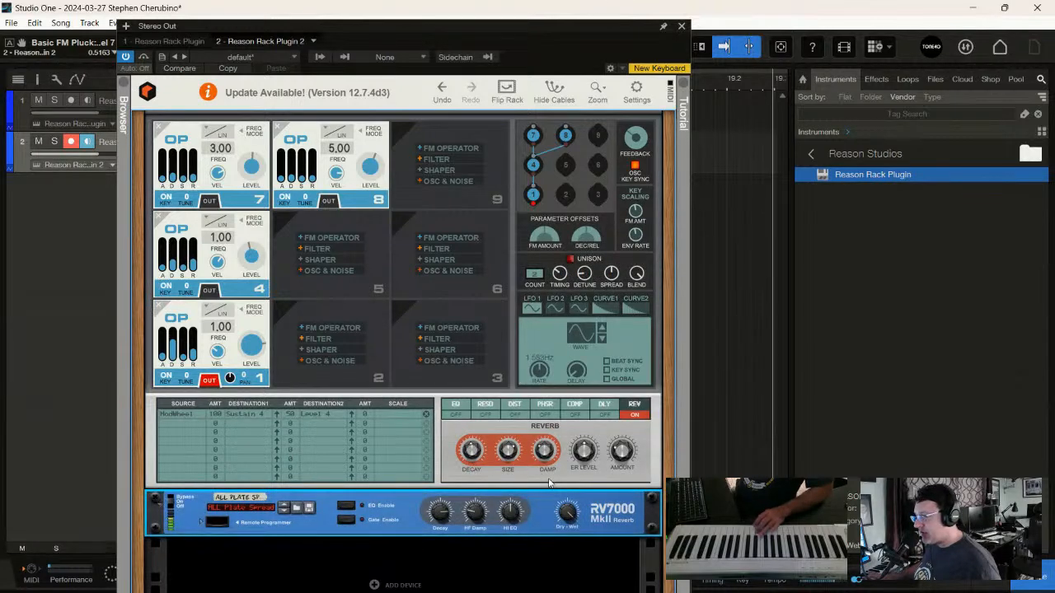
# - Set the RV7000 reverb's Dry-Wet to 0.2205 and raise the Algoritm's master volume to 1.0000
pyautogui.moveTo(568, 552); pyautogui.dragTo(567, 544)
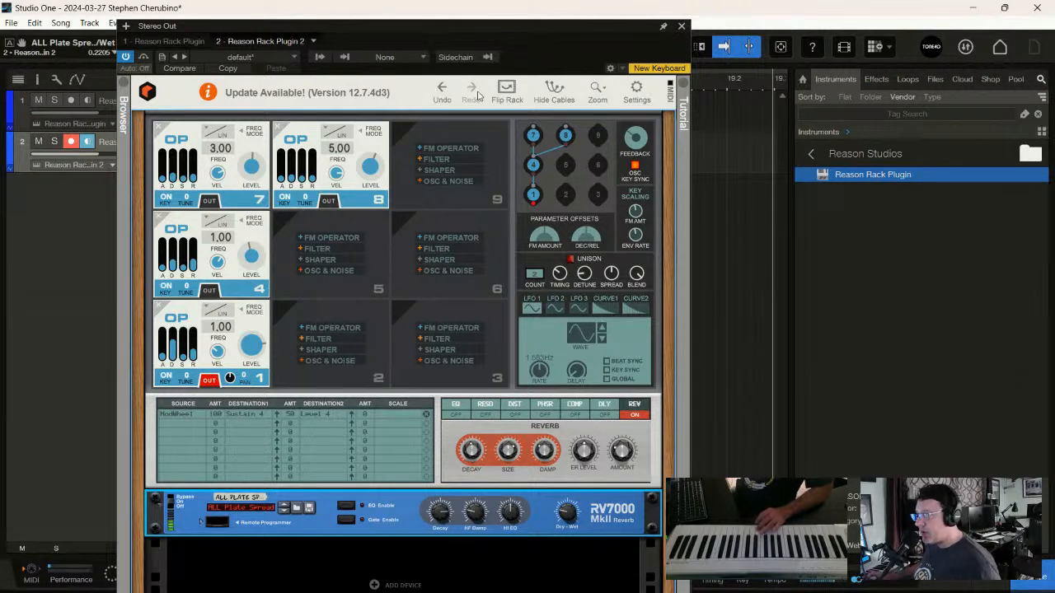
pyautogui.scroll(2, 417, 188)
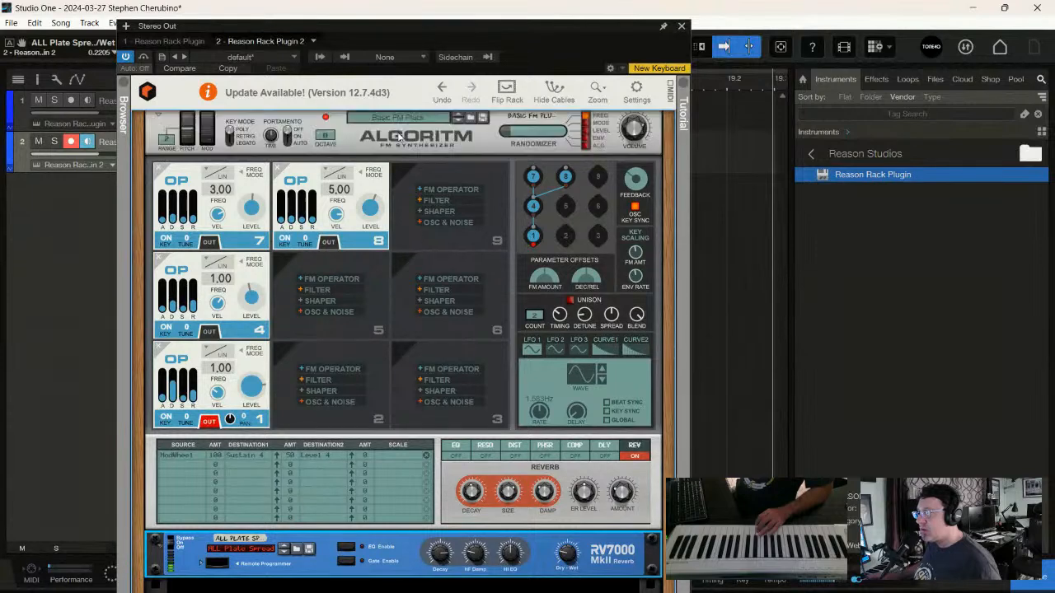
pyautogui.click(634, 156)
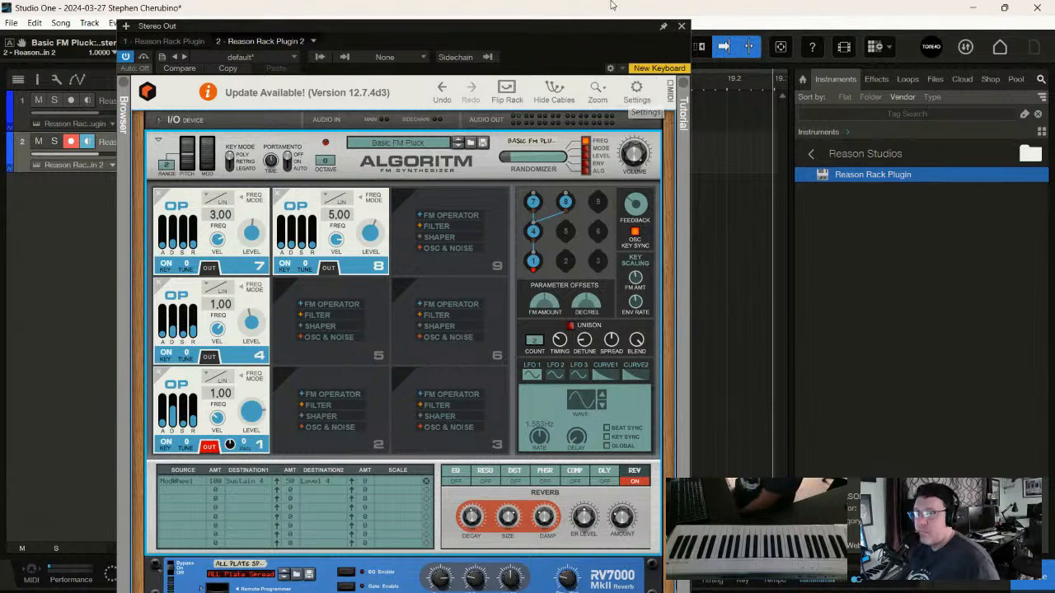
# - Close the plugin window, place 090_Urban Ammunition_Drums_Mix on a new audio track, and move the loop to bar 1, beat 2
pyautogui.click(934, 79)
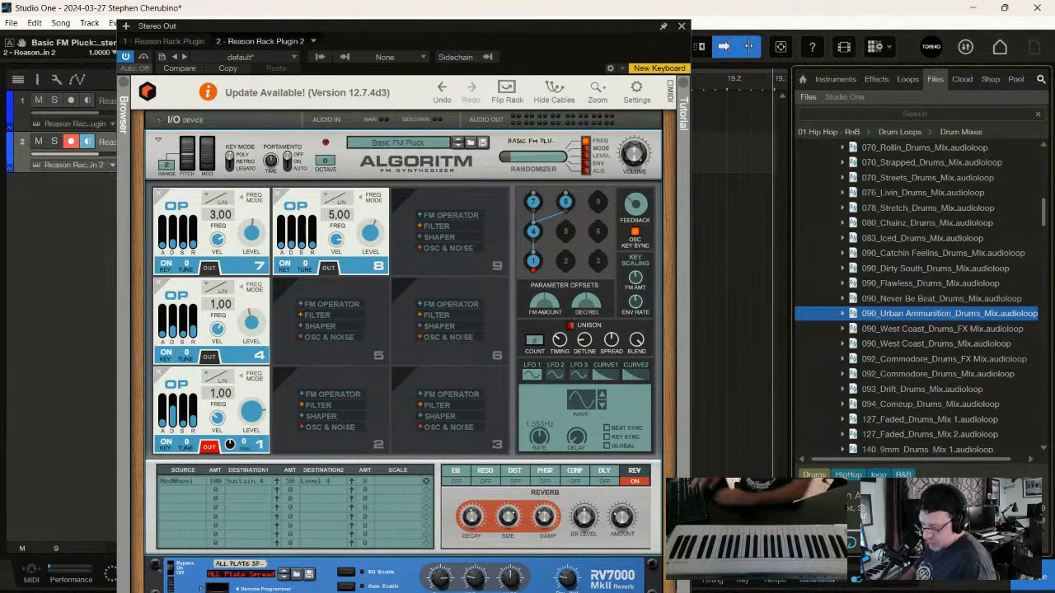
pyautogui.click(681, 26)
pyautogui.moveTo(832, 313); pyautogui.dragTo(231, 198)
pyautogui.moveTo(254, 79); pyautogui.dragTo(693, 71)
pyautogui.moveTo(620, 210); pyautogui.dragTo(196, 204)
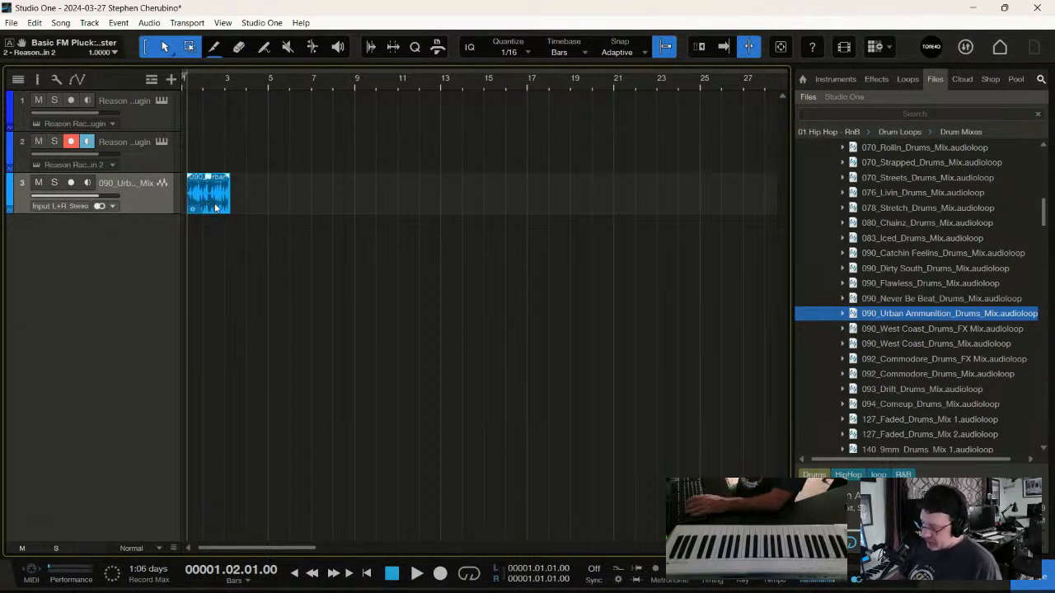
# - Duplicate the drum loop three times in a row along its track
pyautogui.press('d')
pyautogui.press('d')
pyautogui.press('d')
pyautogui.click(146, 167)
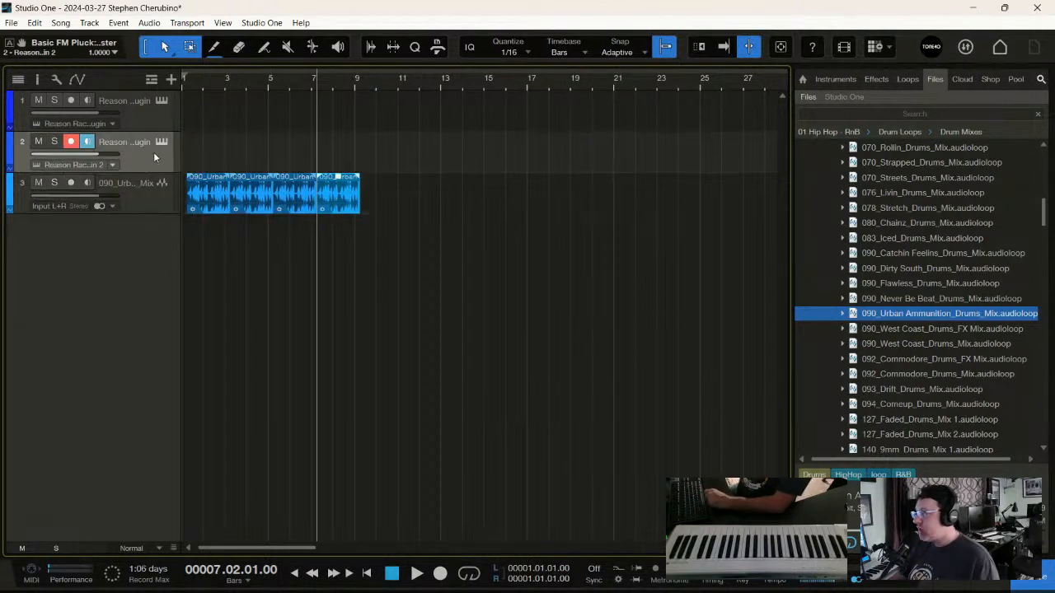
pyautogui.press(',')
pyautogui.press('KP_Multiply')
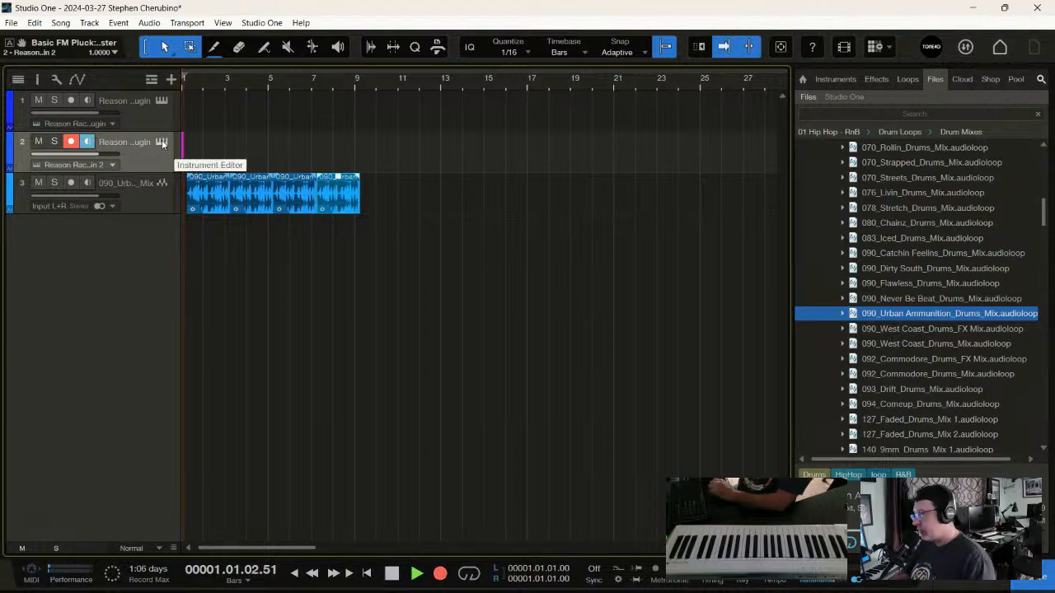
pyautogui.press('space')
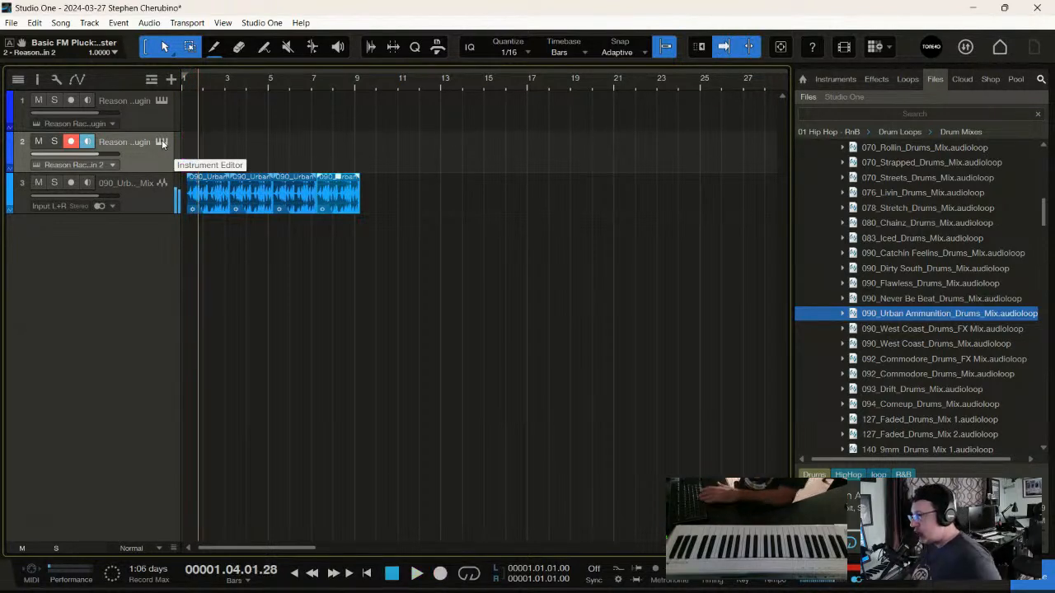
# - Undo and redo the last drum loop duplicate, and move all four loops to the start of bar 1
pyautogui.hotkey('ctrl', 'z')
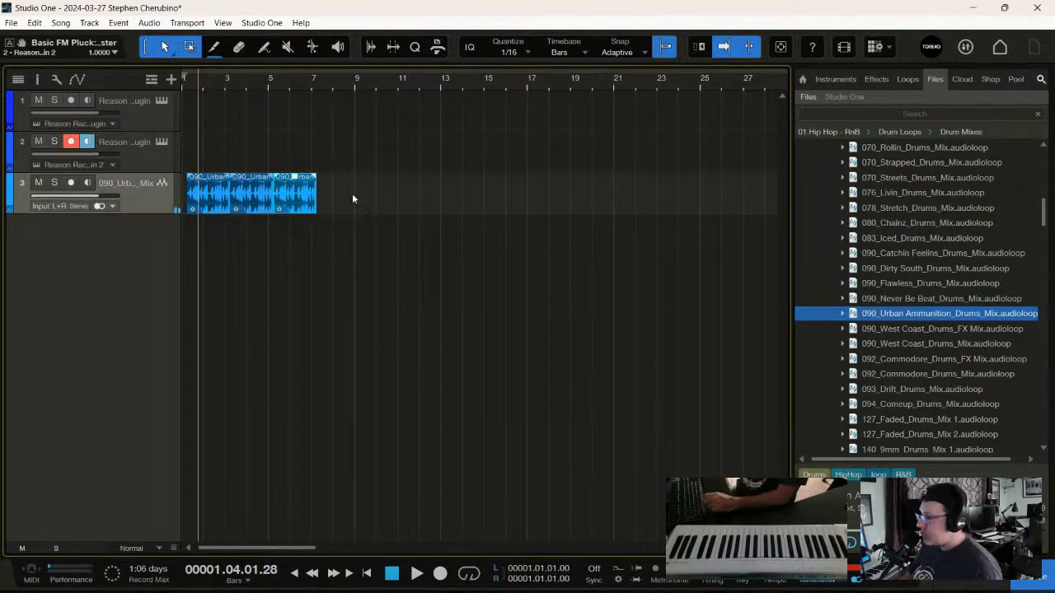
pyautogui.click(34, 23)
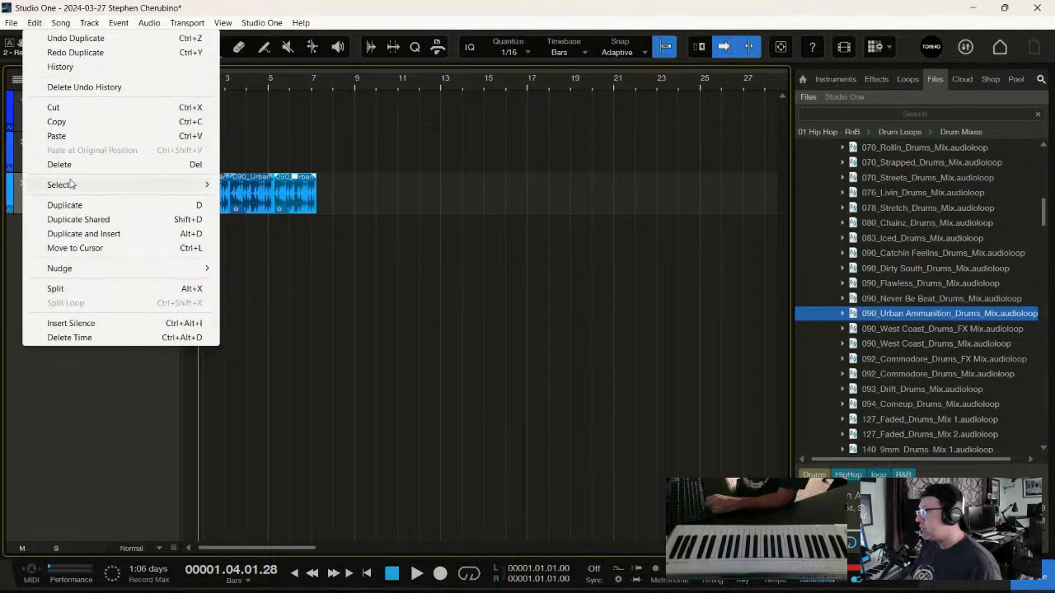
pyautogui.click(75, 53)
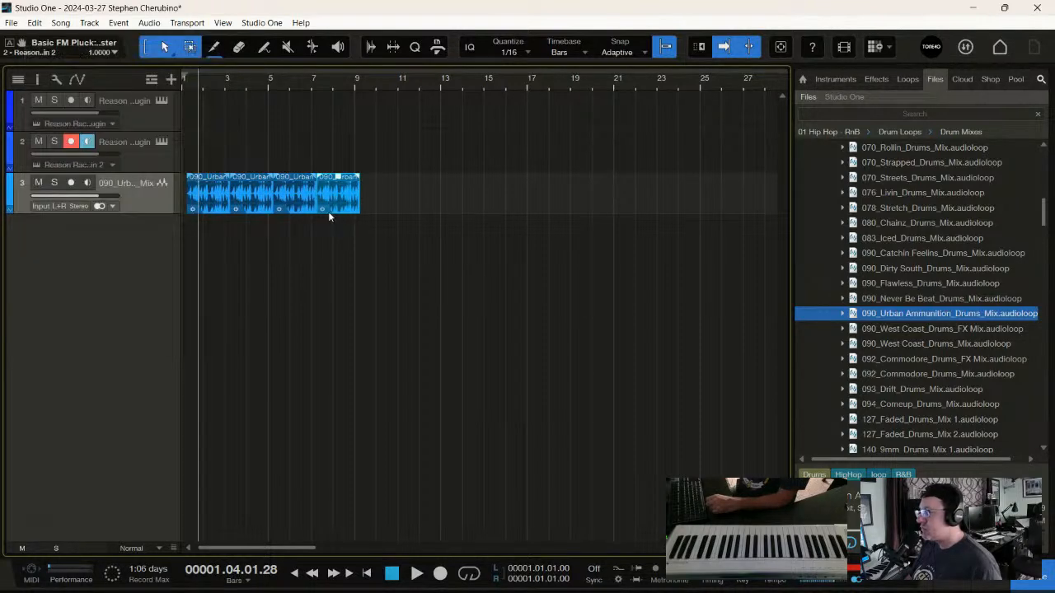
pyautogui.moveTo(376, 132); pyautogui.dragTo(201, 196)
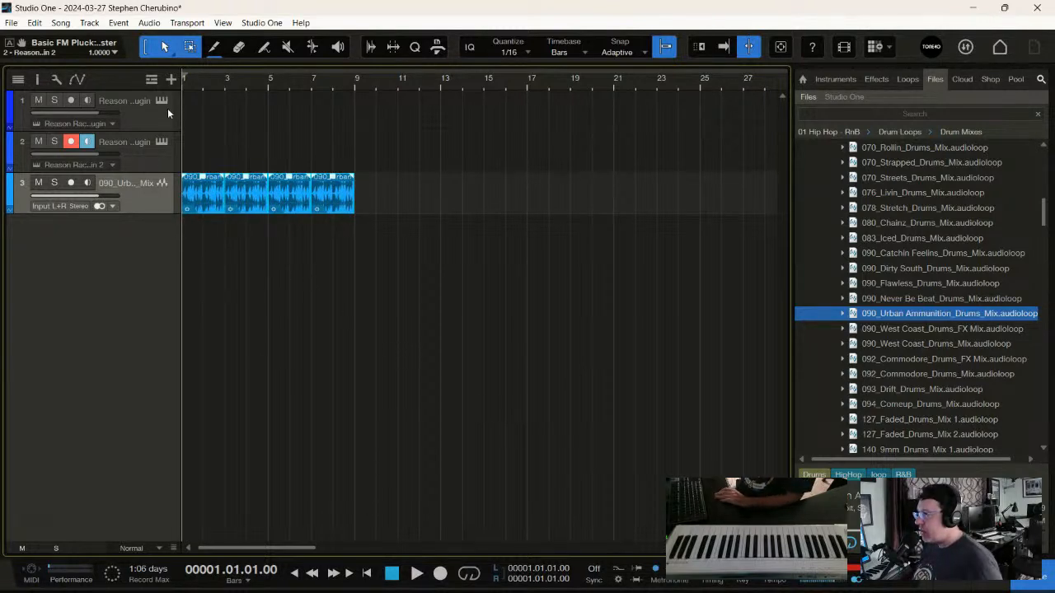
# - Record an Algoritm part about two bars long on track 2 from the song start
pyautogui.click(140, 153)
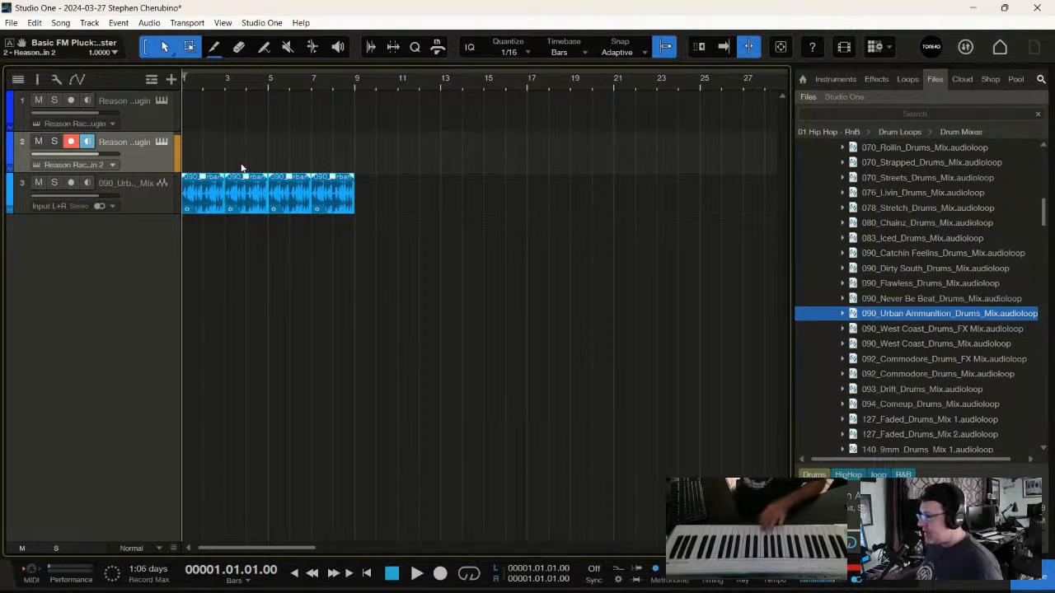
pyautogui.press('KP_Multiply')
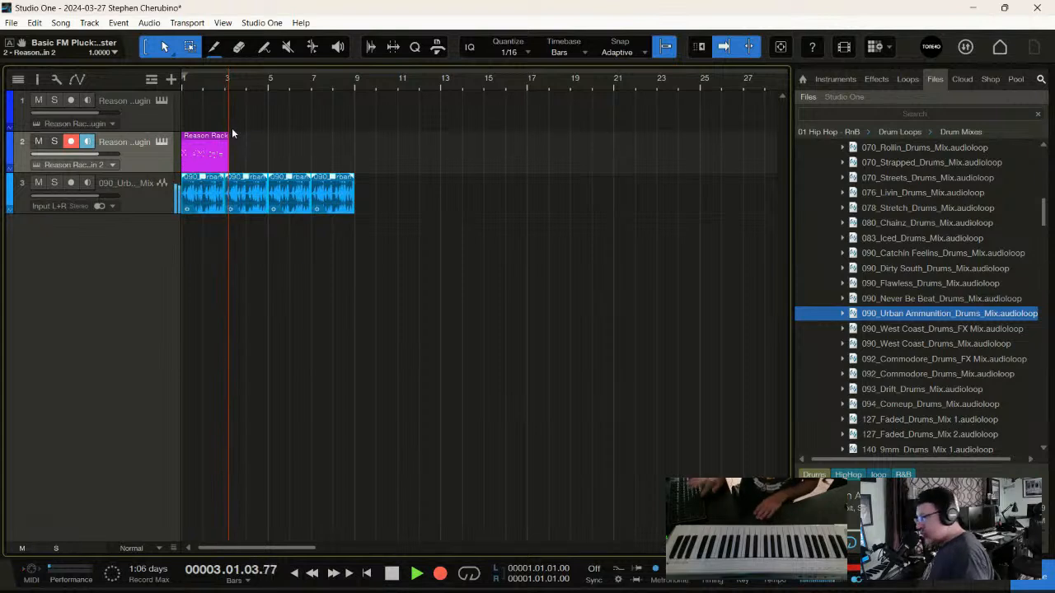
pyautogui.press('space')
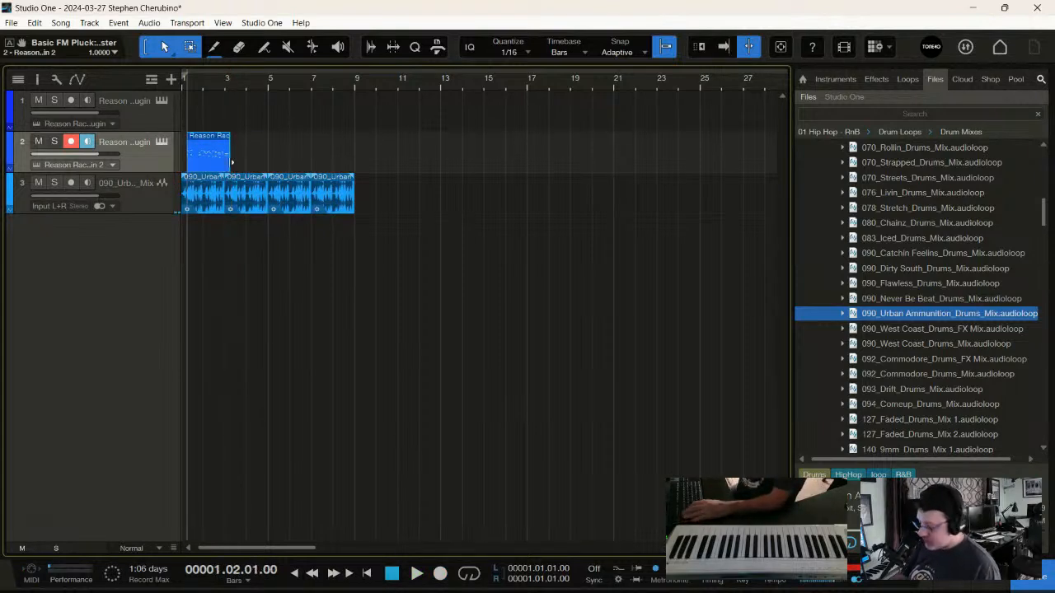
# - Duplicate the track 2 part three times and move all four copies to the start of bar 1
pyautogui.press('d')
pyautogui.press('d')
pyautogui.press('d')
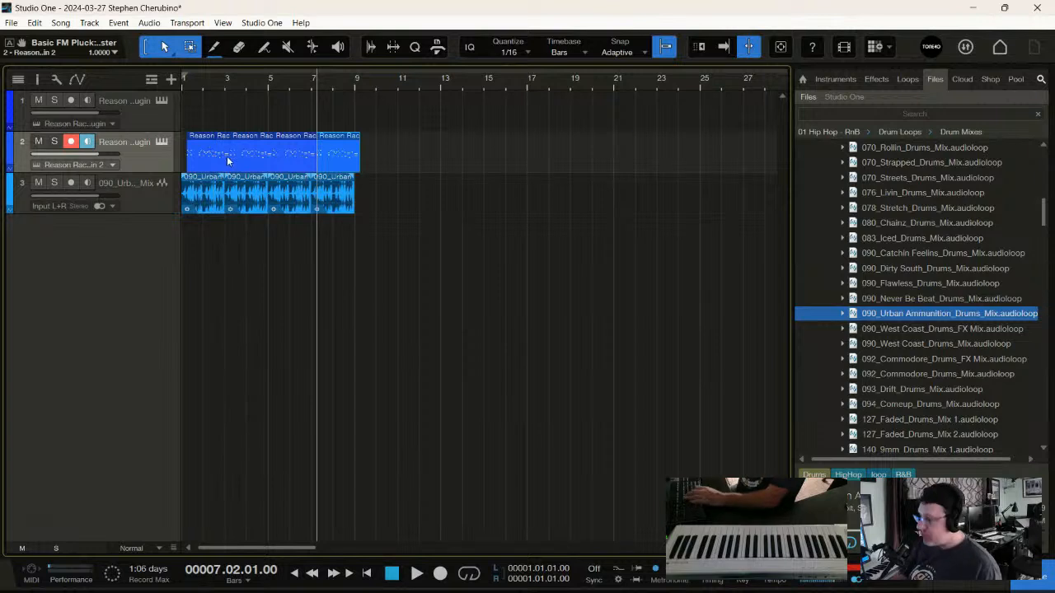
pyautogui.moveTo(366, 171); pyautogui.dragTo(194, 158)
# - Play the song and lower the drum loop track's volume to -1.2
pyautogui.press('space')
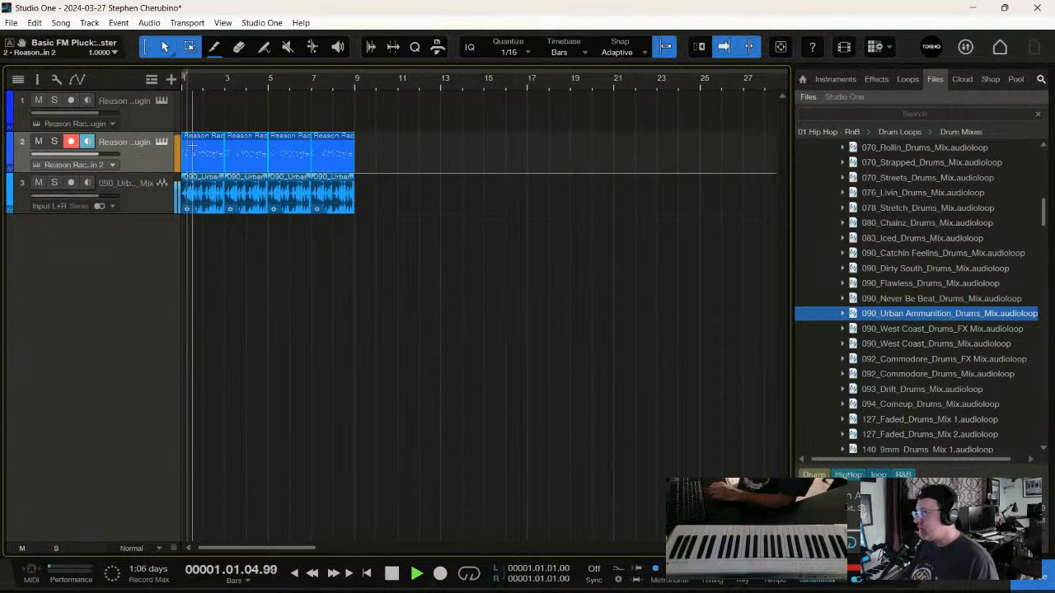
pyautogui.moveTo(99, 196); pyautogui.dragTo(94, 198)
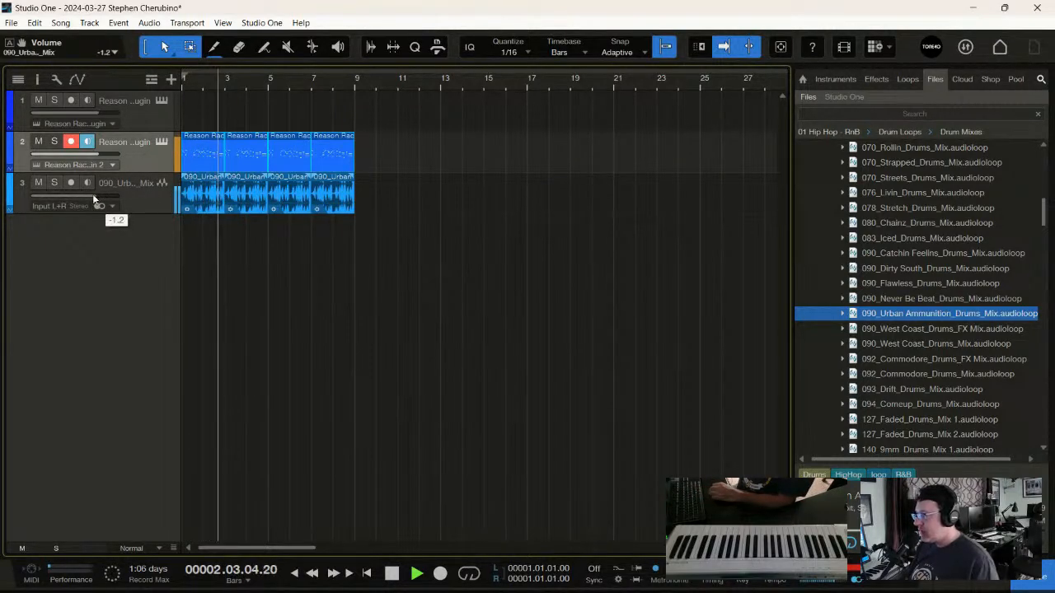
# - Record a Mono/Poly part on track 1 during playback, from around bar 4 to bar 7
pyautogui.click(144, 120)
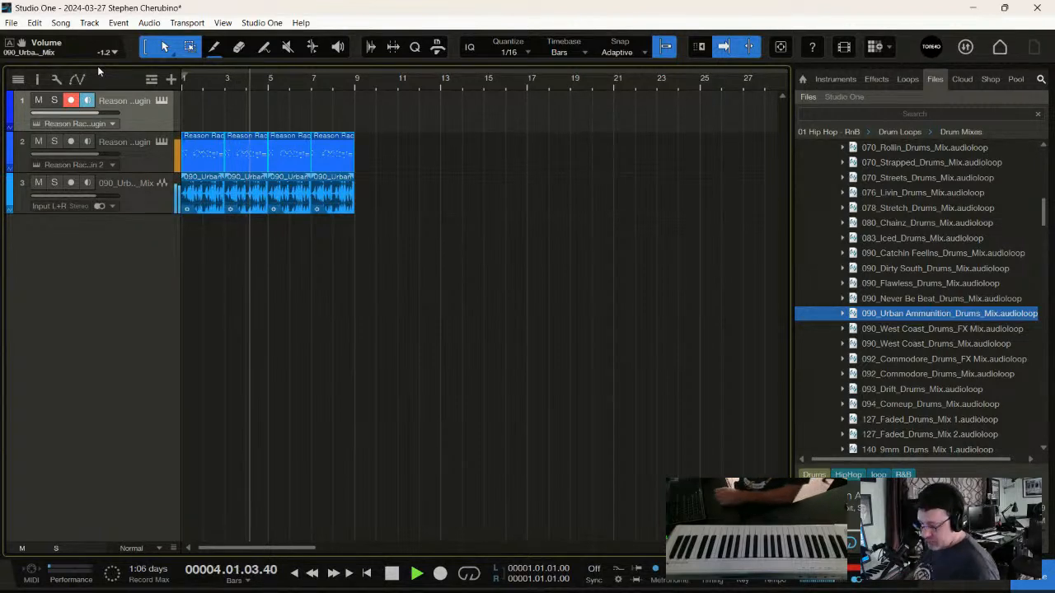
pyautogui.press('KP_Multiply')
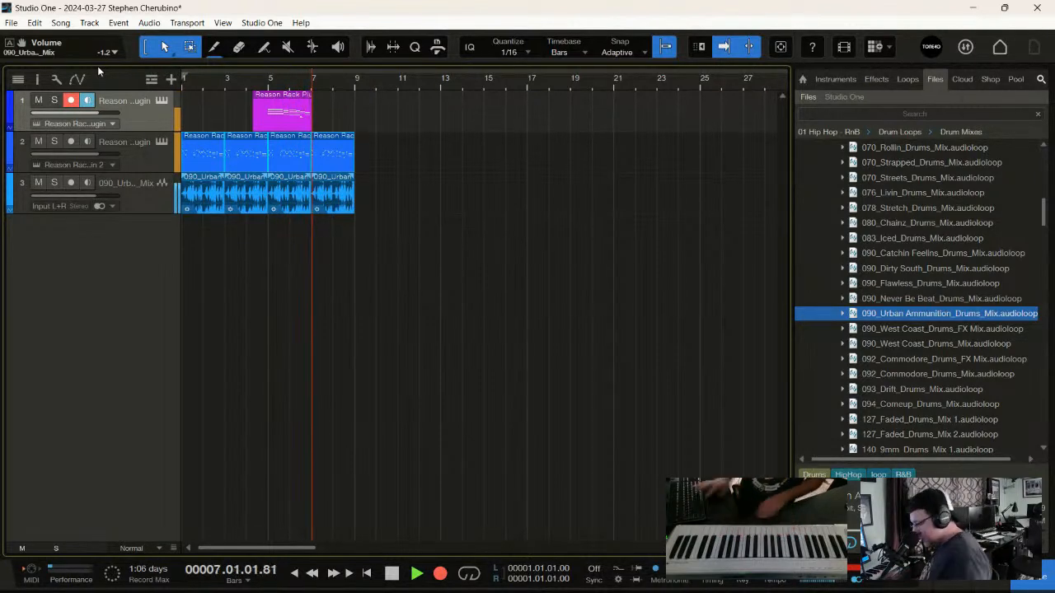
pyautogui.press('space')
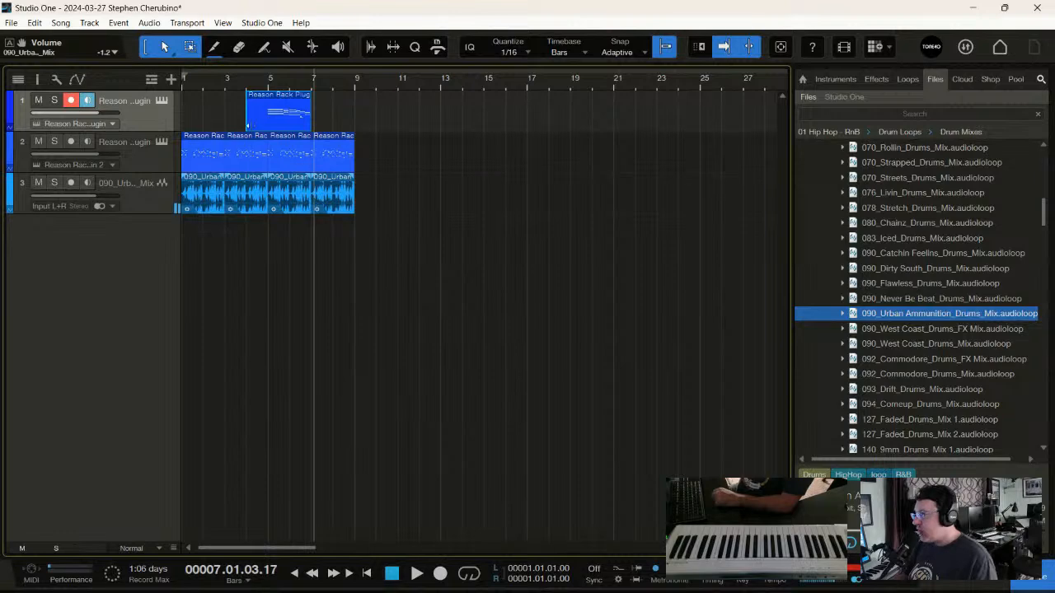
# - Open the track 1 part in the note editor and delete the stray B 1 note at 6.3
pyautogui.doubleClick(256, 123)
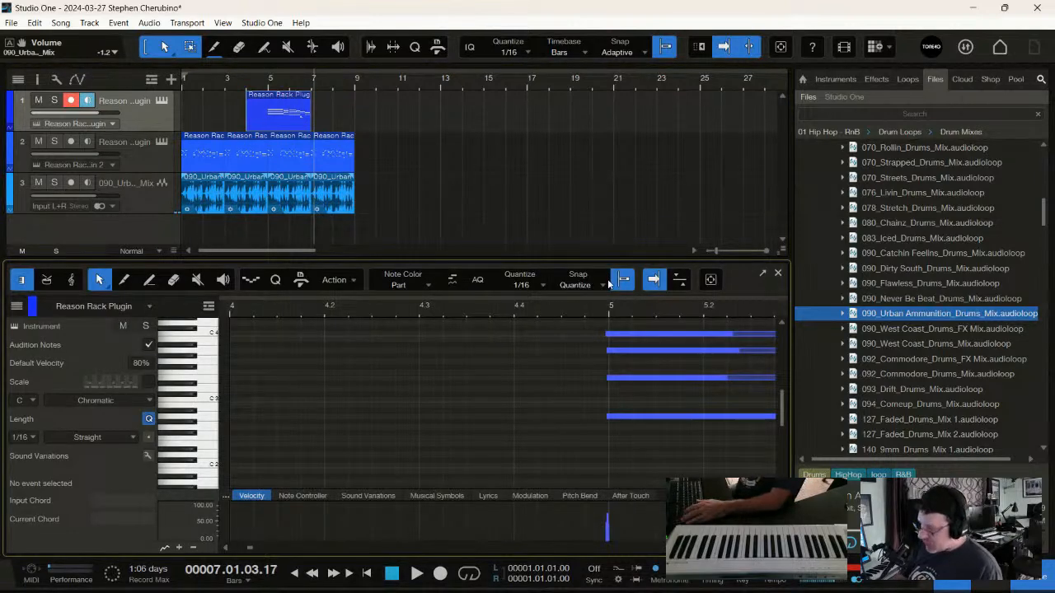
pyautogui.moveTo(564, 303); pyautogui.dragTo(377, 279)
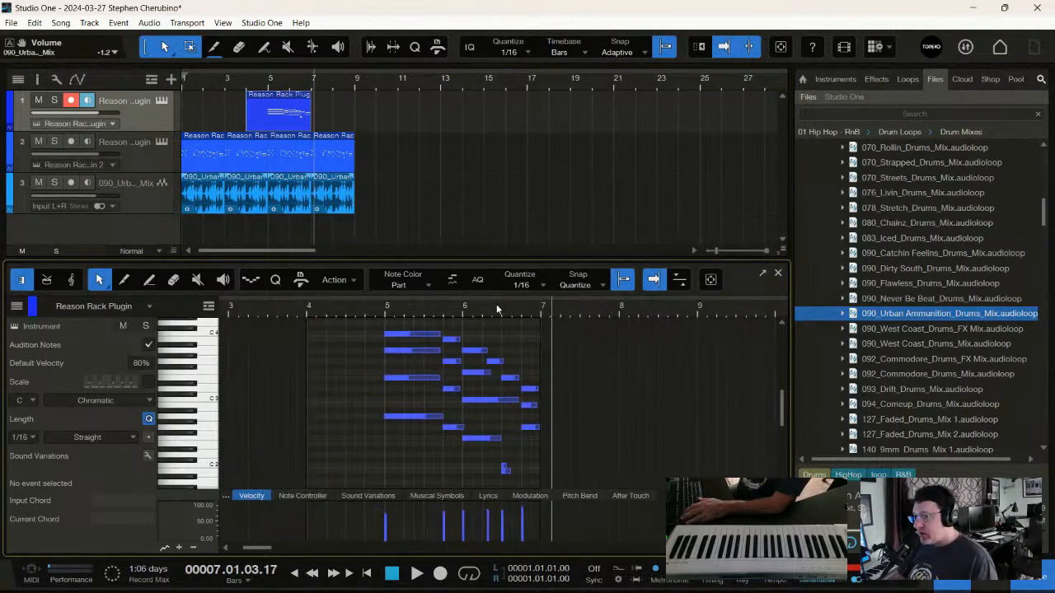
pyautogui.moveTo(497, 308); pyautogui.dragTo(499, 403)
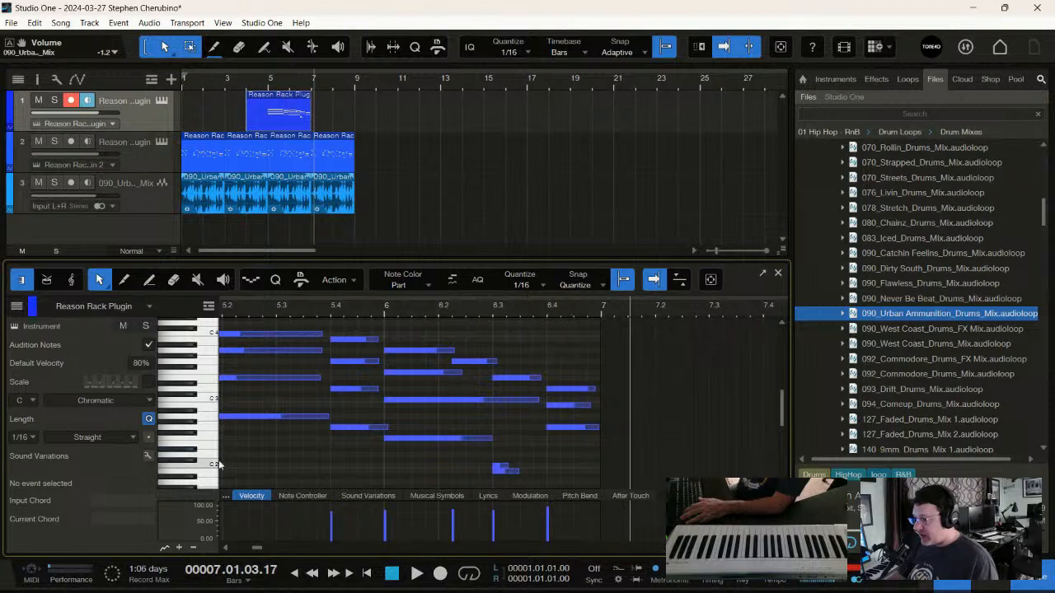
pyautogui.click(498, 470)
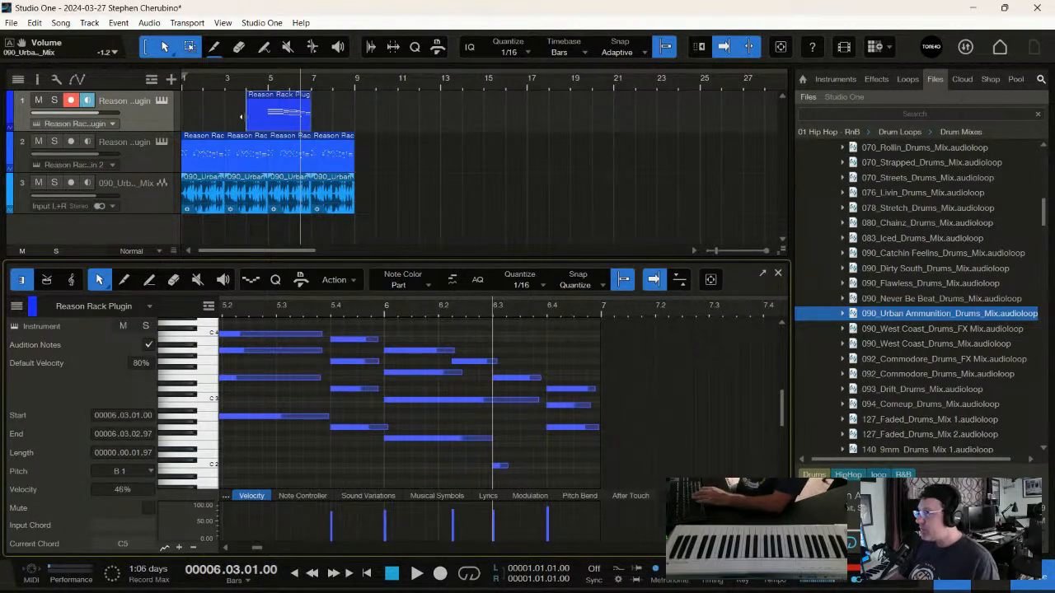
# - Trim the empty start off the track 1 part and move it to the start of bar 1 for playback
pyautogui.moveTo(243, 117); pyautogui.dragTo(200, 126)
pyautogui.press('space')
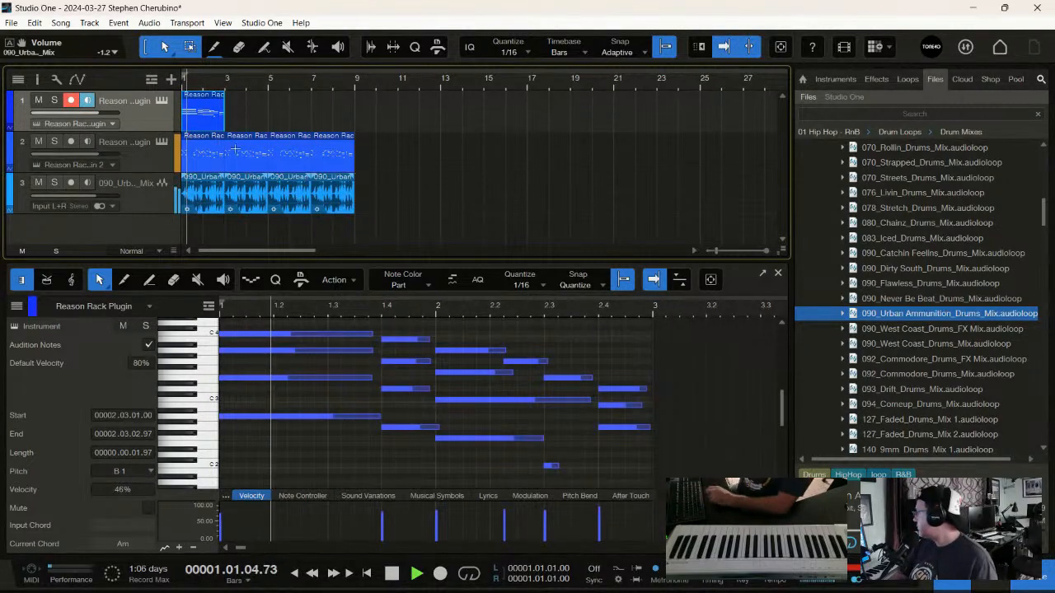
# - Delete the short C 2 note at 2.3 and lengthen the F 2 note at bar 2 to end at 2.4
pyautogui.click(551, 466)
pyautogui.press('Delete')
pyautogui.press('space')
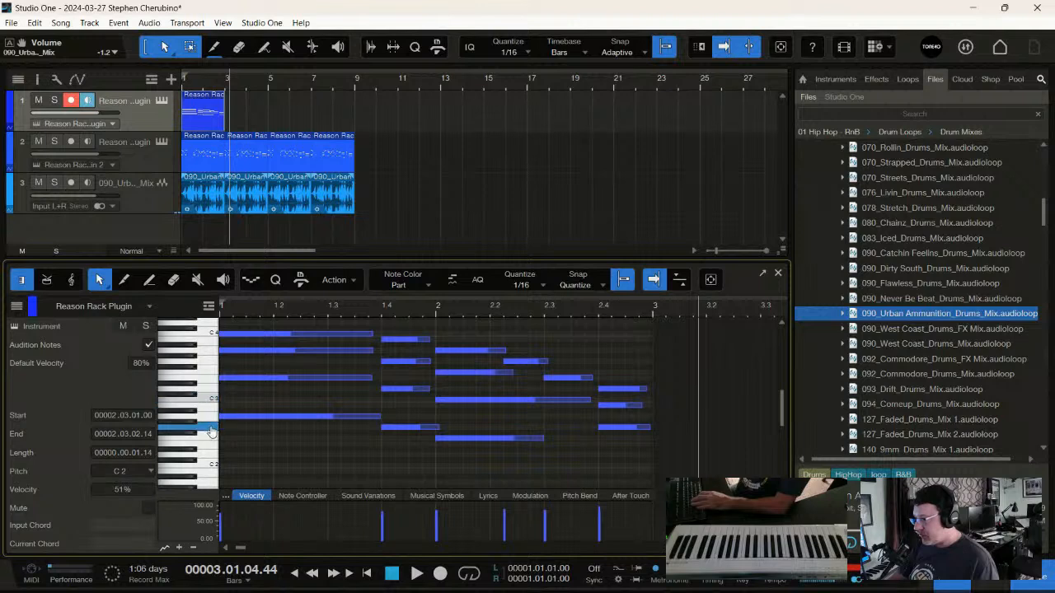
pyautogui.moveTo(544, 437); pyautogui.dragTo(592, 441)
pyautogui.press(',')
pyautogui.press('space')
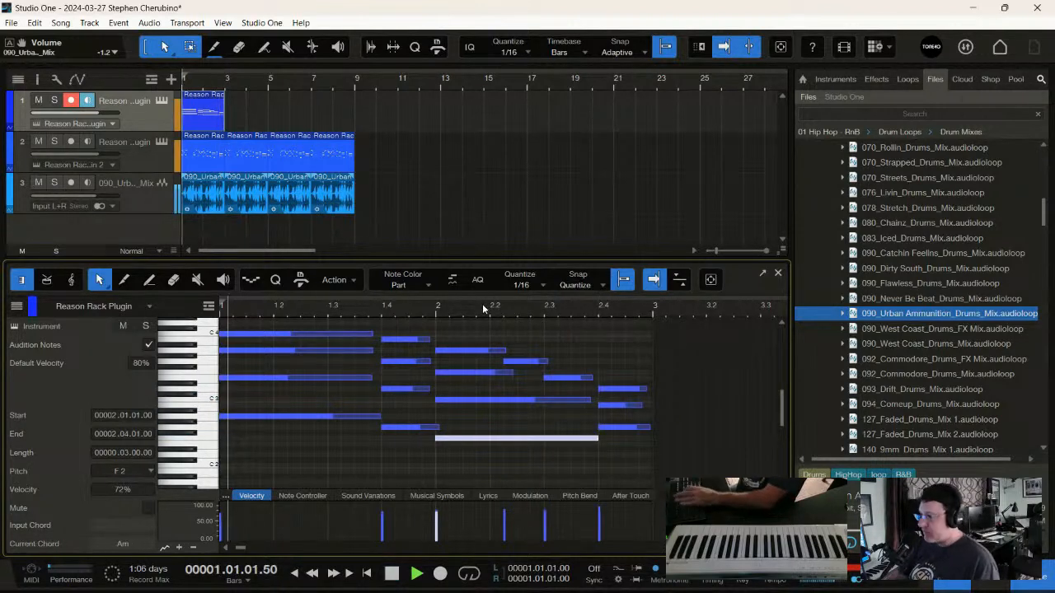
pyautogui.click(196, 128)
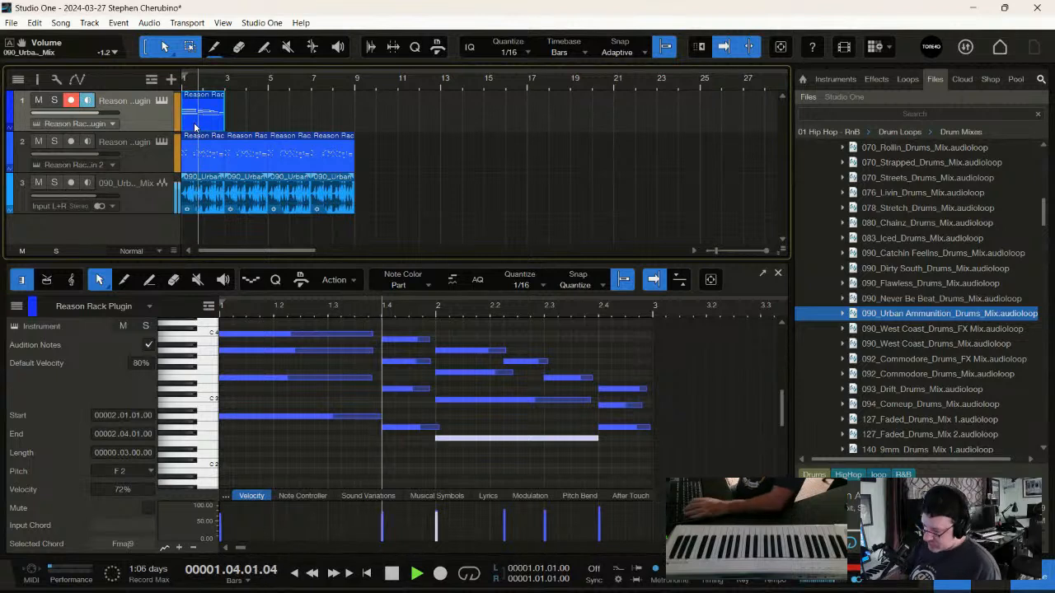
pyautogui.press('d')
pyautogui.press('d')
pyautogui.press('d')
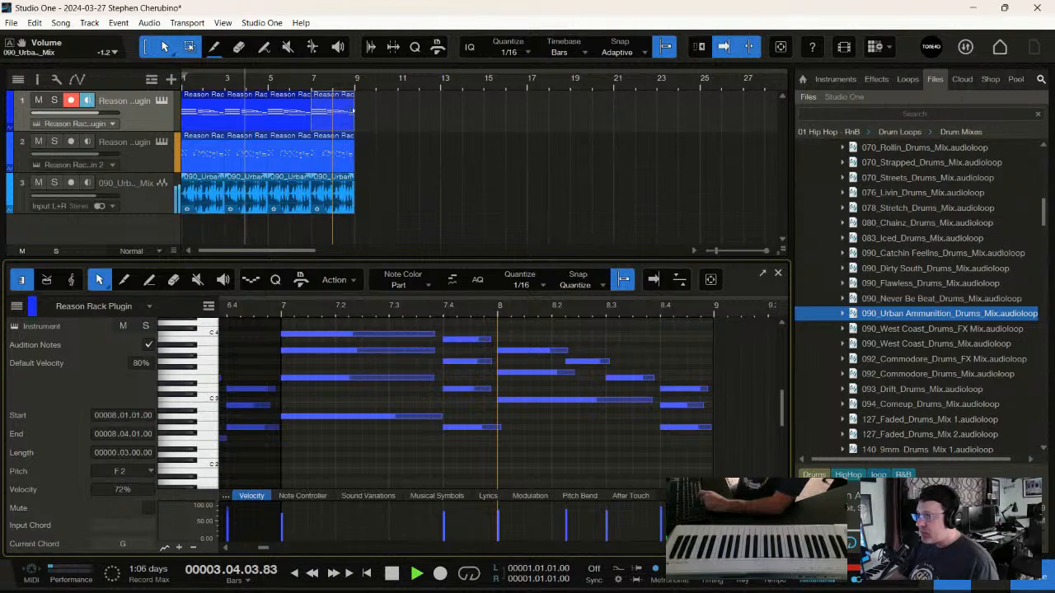
pyautogui.moveTo(408, 118); pyautogui.dragTo(250, 116)
pyautogui.press('Delete')
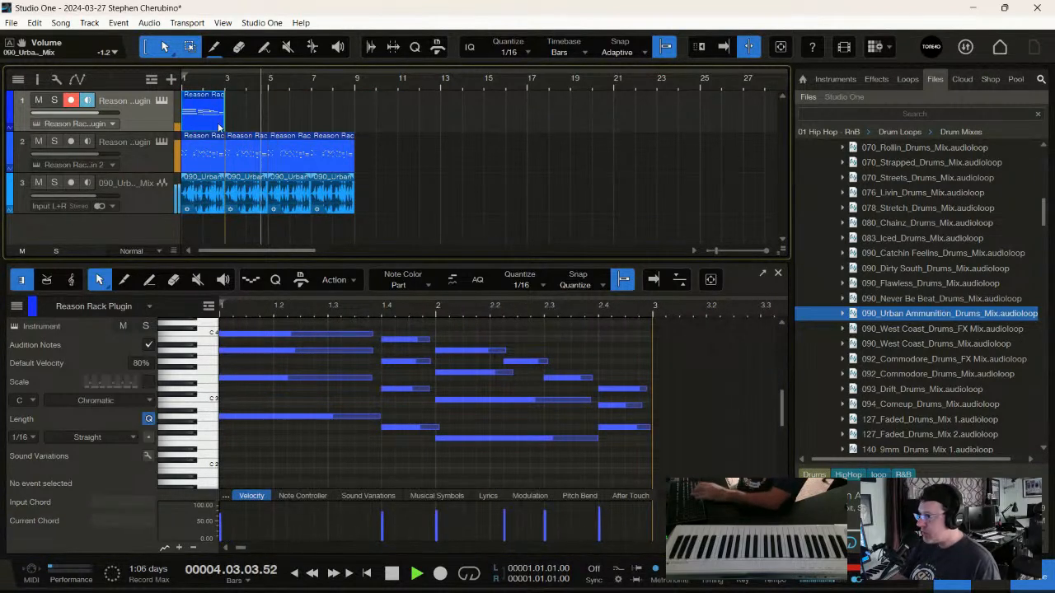
# - Set the loop range to the two-bar track 1 part, bars 1 to 3, and play it looped
pyautogui.press('p')
pyautogui.press('/')
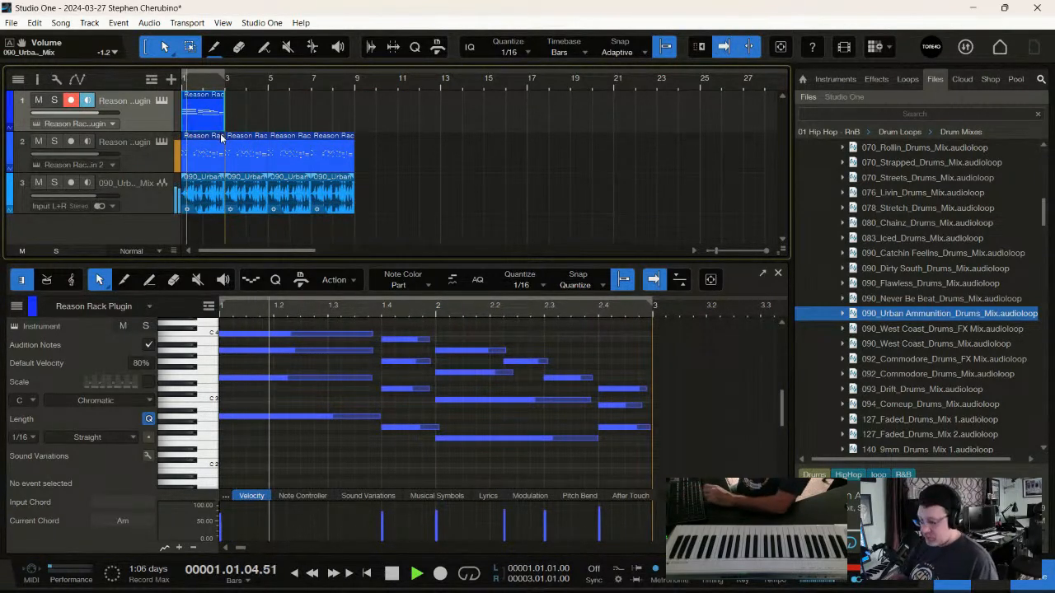
pyautogui.press('/')
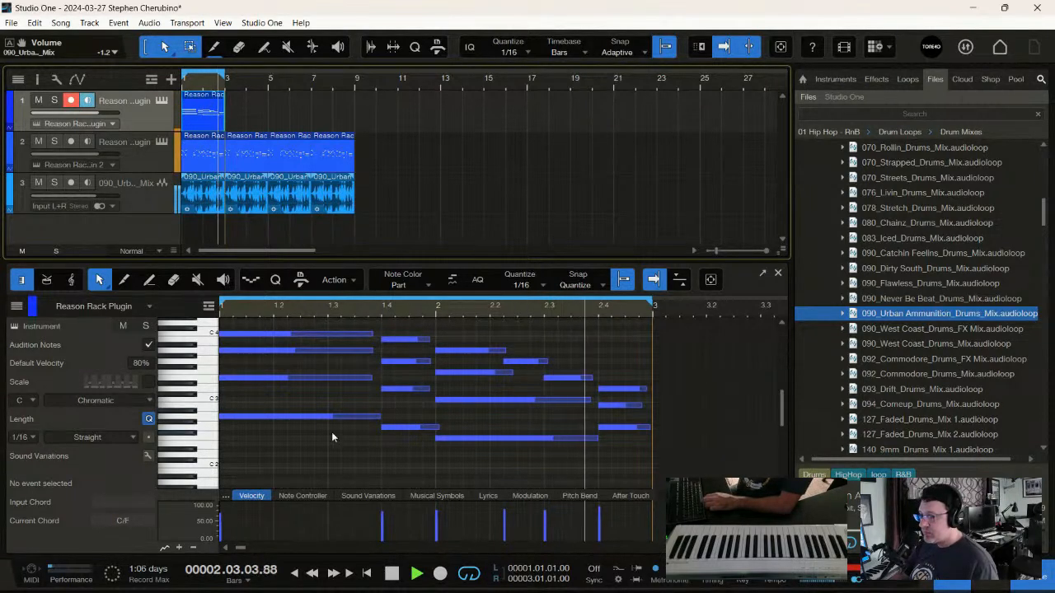
pyautogui.press('space')
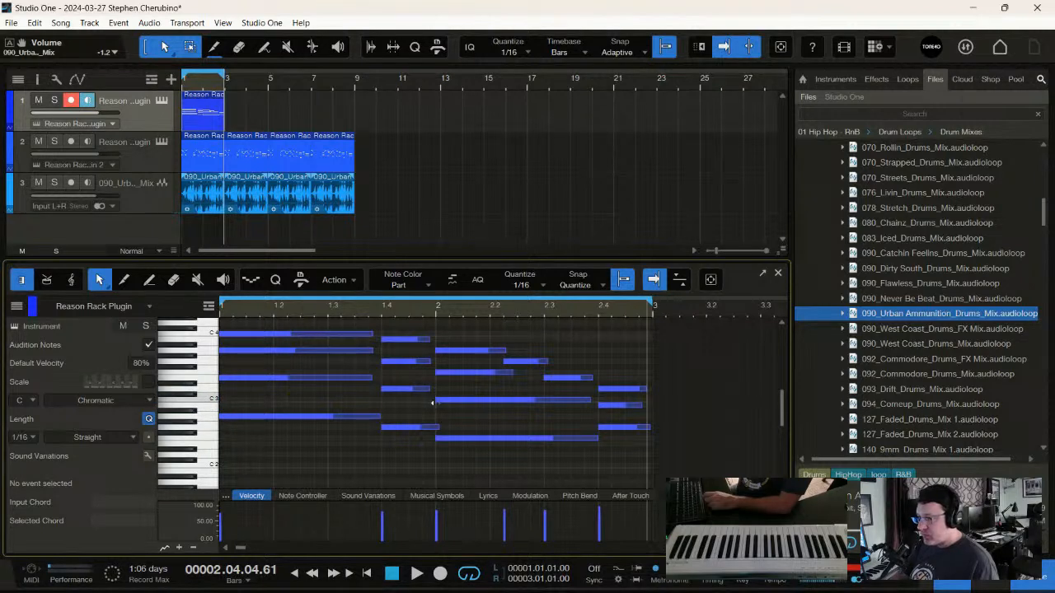
# - Solo track 1 and listen to the looped Mono/Poly part on its own
pyautogui.scroll(-3, 447, 419)
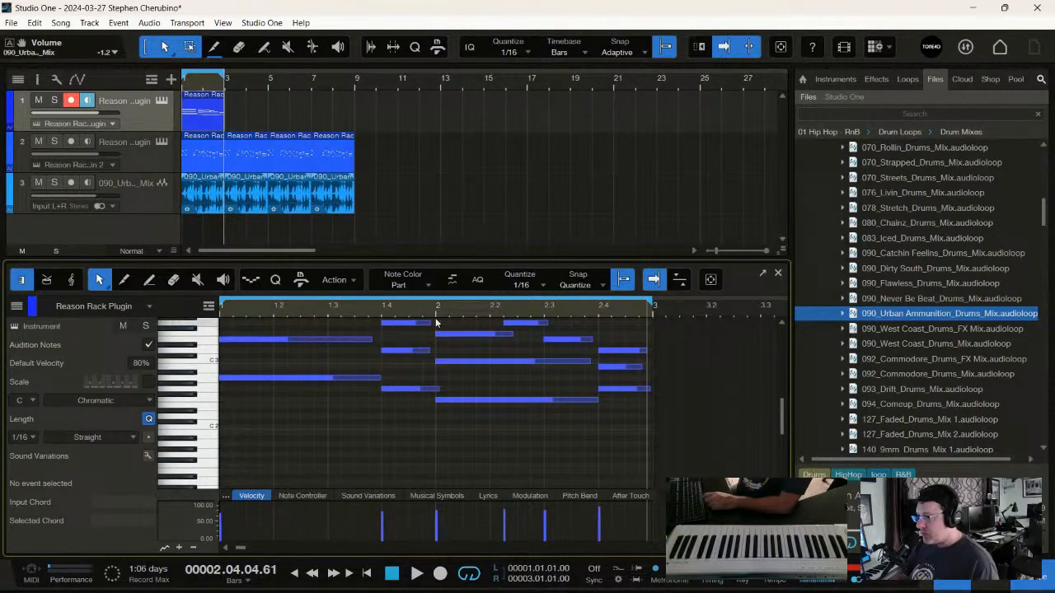
pyautogui.click(60, 101)
pyautogui.press('space')
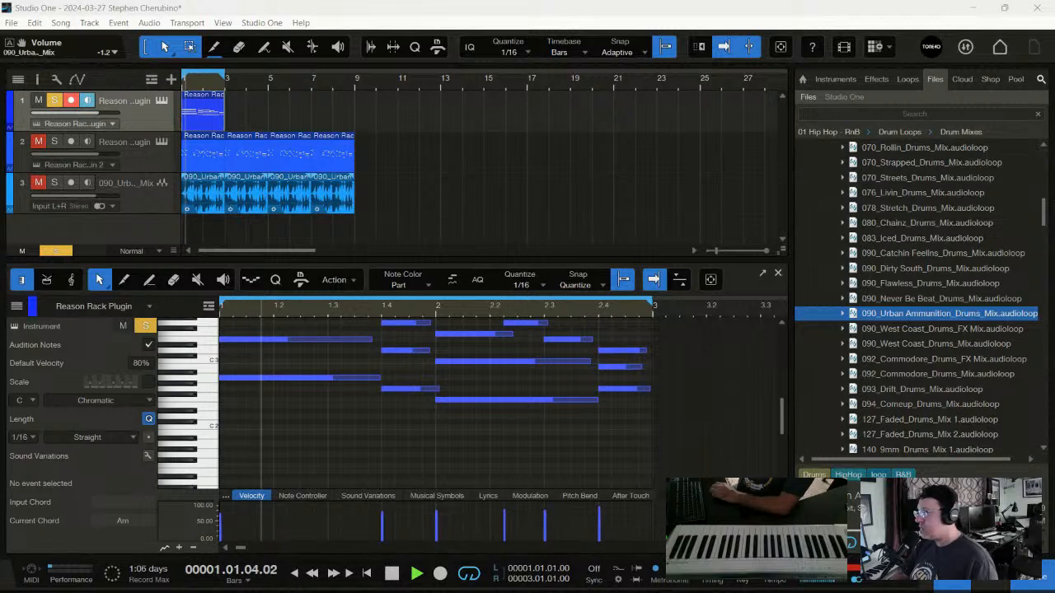
pyautogui.scroll(3, 487, 392)
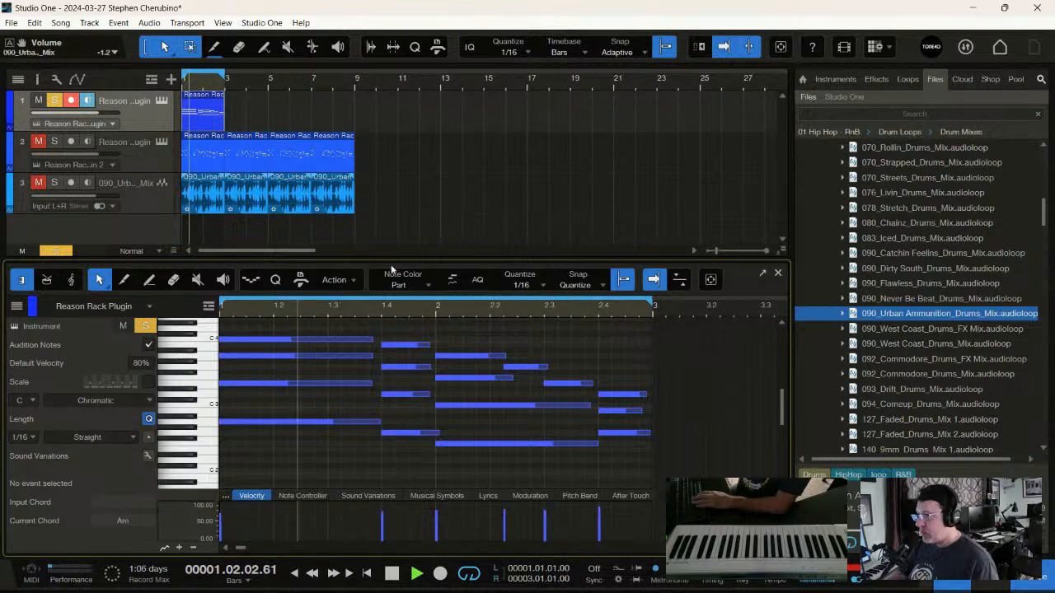
pyautogui.press('space')
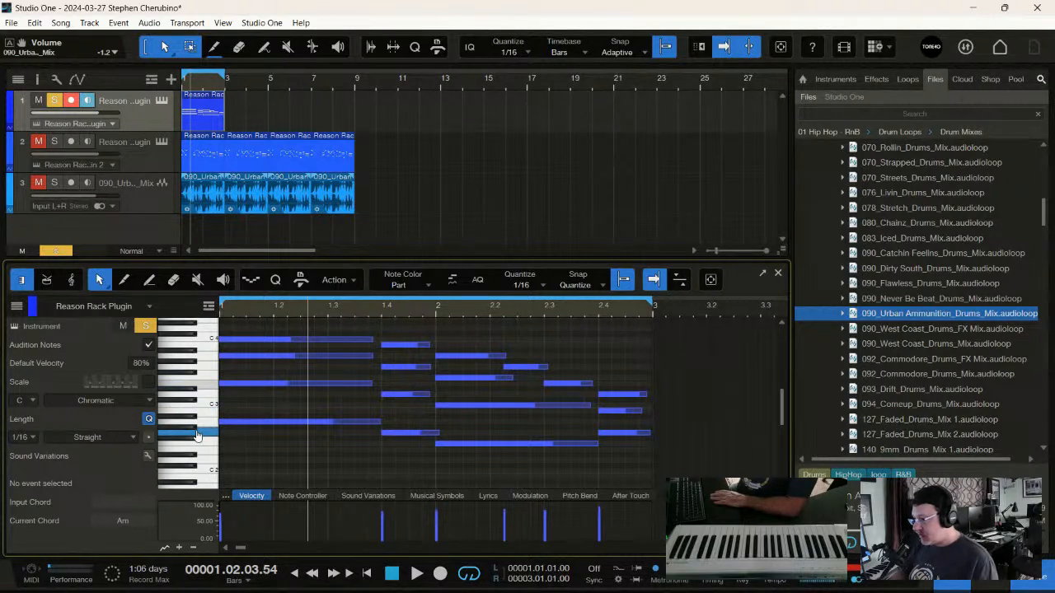
# - Raise the long F 2 note at bar 2 to G 2, trim its start to 2.3, and play from bar 2
pyautogui.click(457, 444)
pyautogui.moveTo(458, 439); pyautogui.dragTo(458, 434)
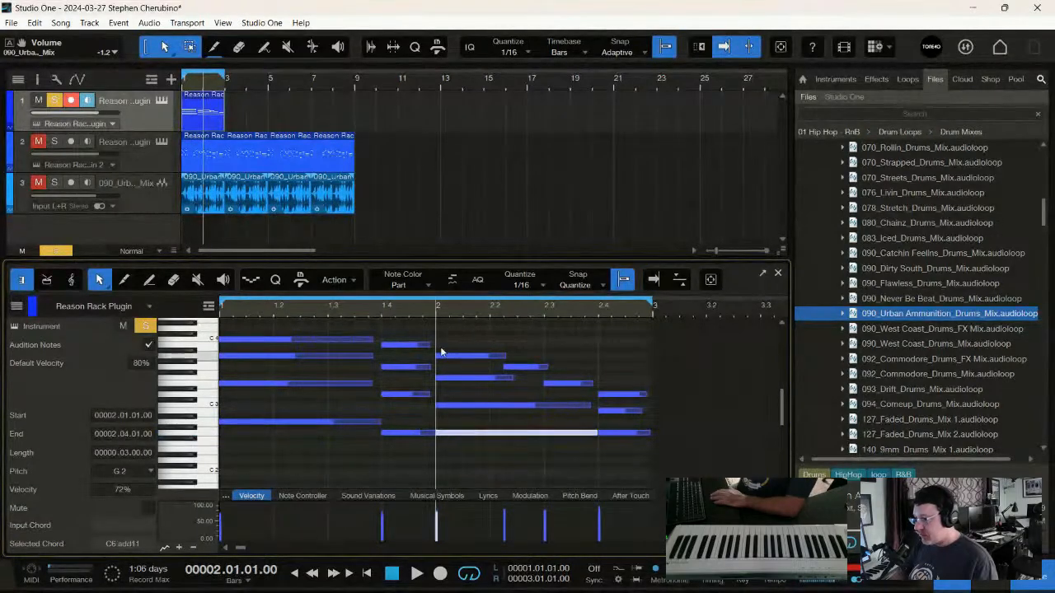
pyautogui.press('space')
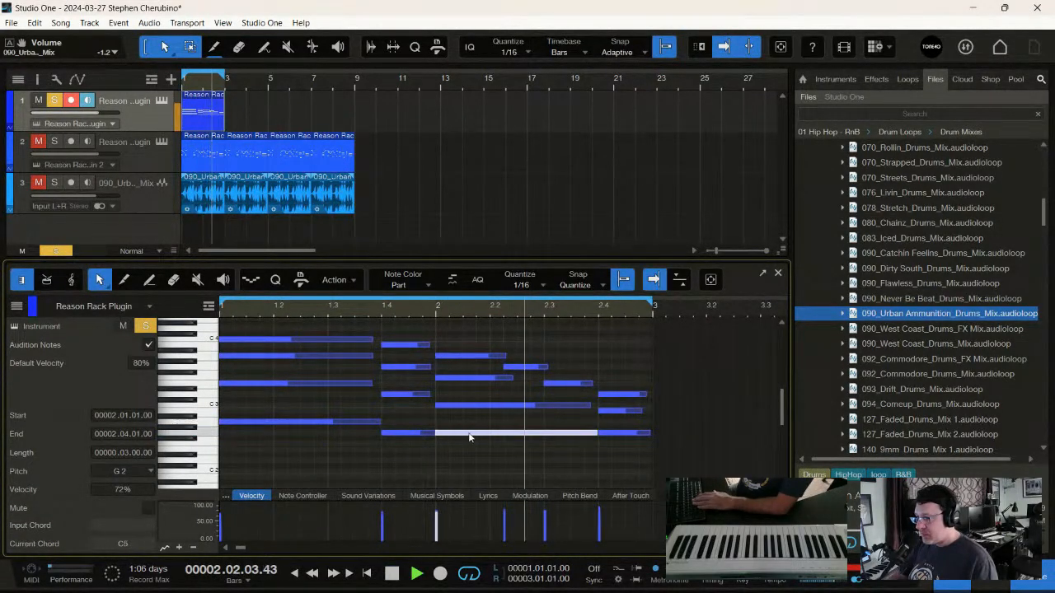
pyautogui.press('space')
pyautogui.moveTo(437, 433); pyautogui.dragTo(543, 434)
pyautogui.click(437, 310)
pyautogui.press('space')
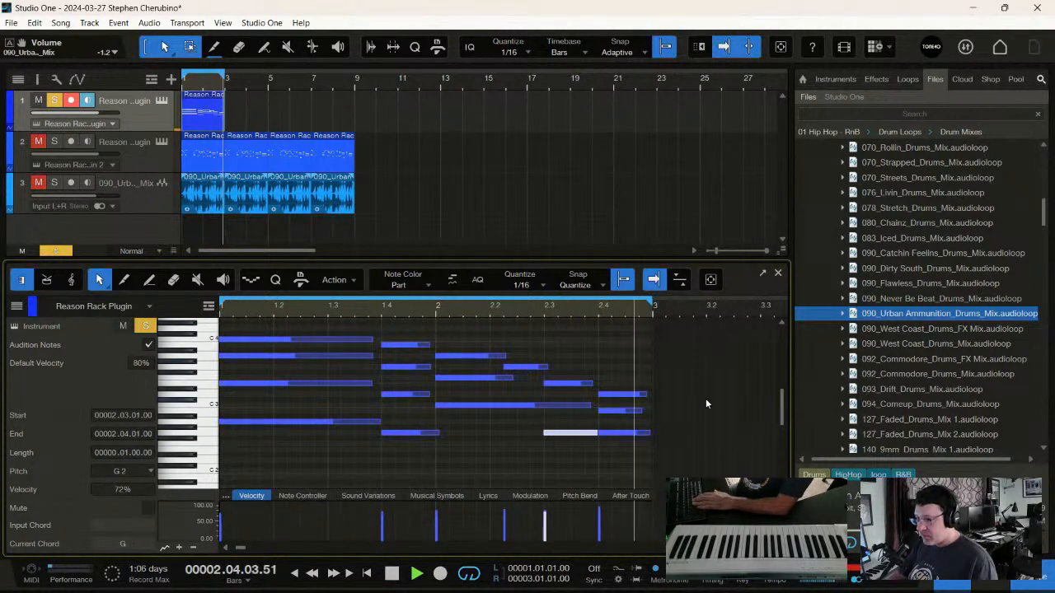
# - Shorten the C 3 note at bar 2 to end at 2.3 and move the G 2 note at 2.3 up to C 3
pyautogui.press('space')
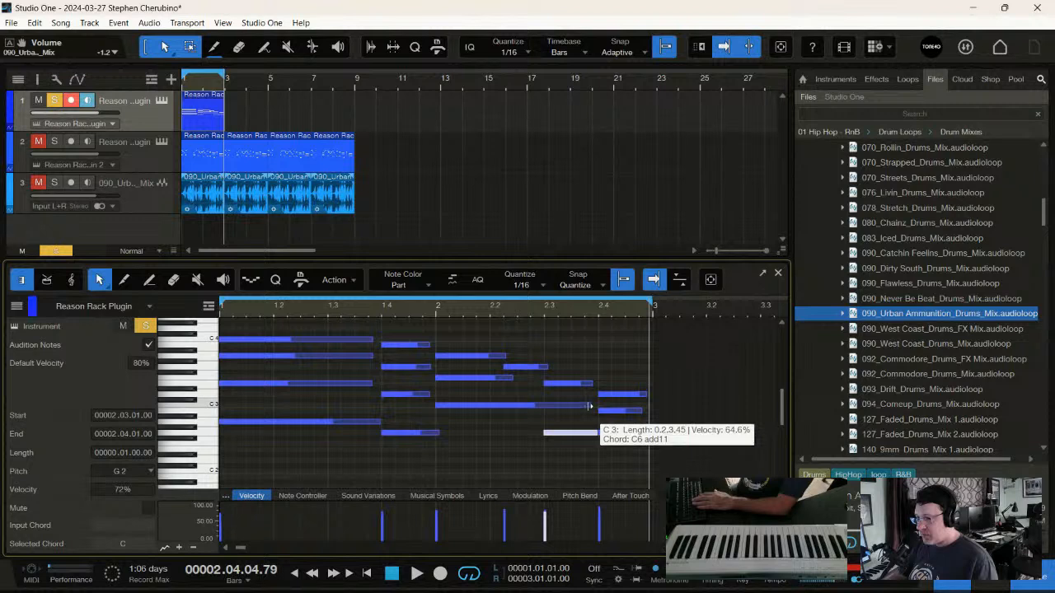
pyautogui.moveTo(585, 405); pyautogui.dragTo(544, 405)
pyautogui.press('space')
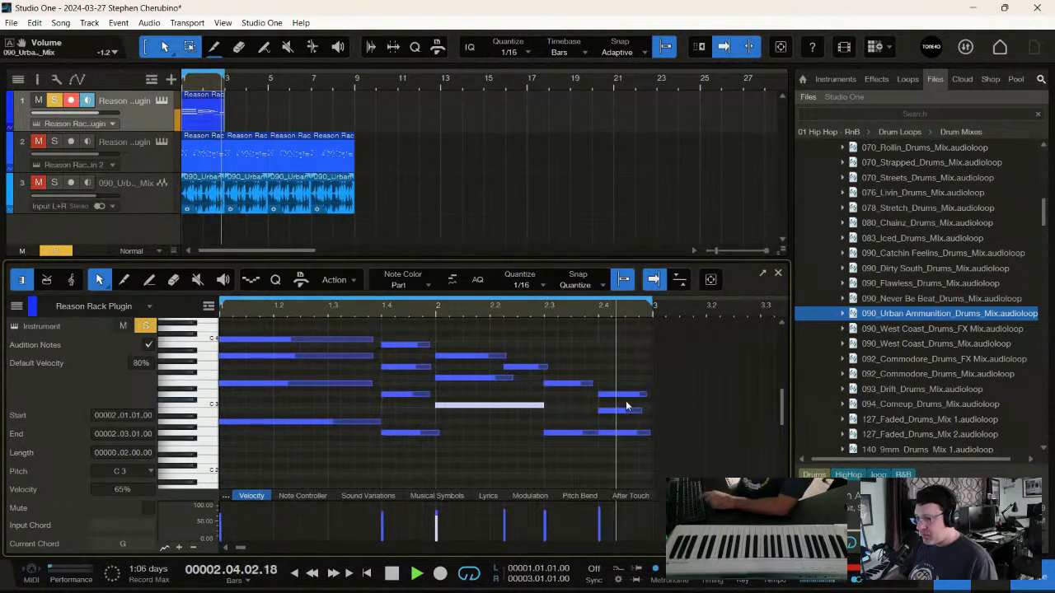
pyautogui.click(576, 432)
pyautogui.press('space')
pyautogui.moveTo(570, 412); pyautogui.dragTo(570, 408)
pyautogui.press('space')
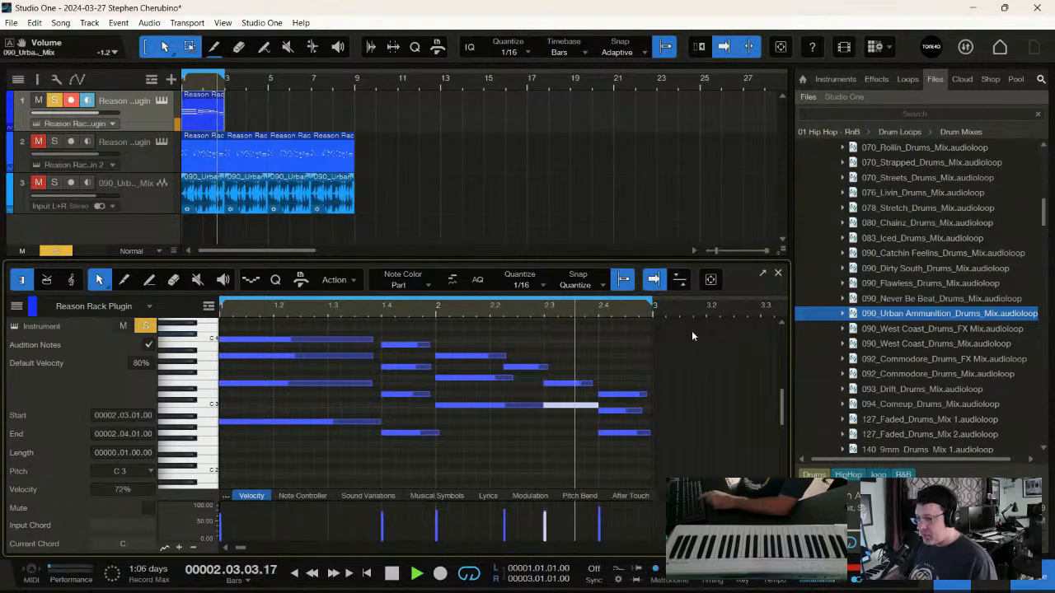
# - Delete the G 2 note at 2.4 and play the part to check it
pyautogui.press('space')
pyautogui.click(612, 432)
pyautogui.press('Delete')
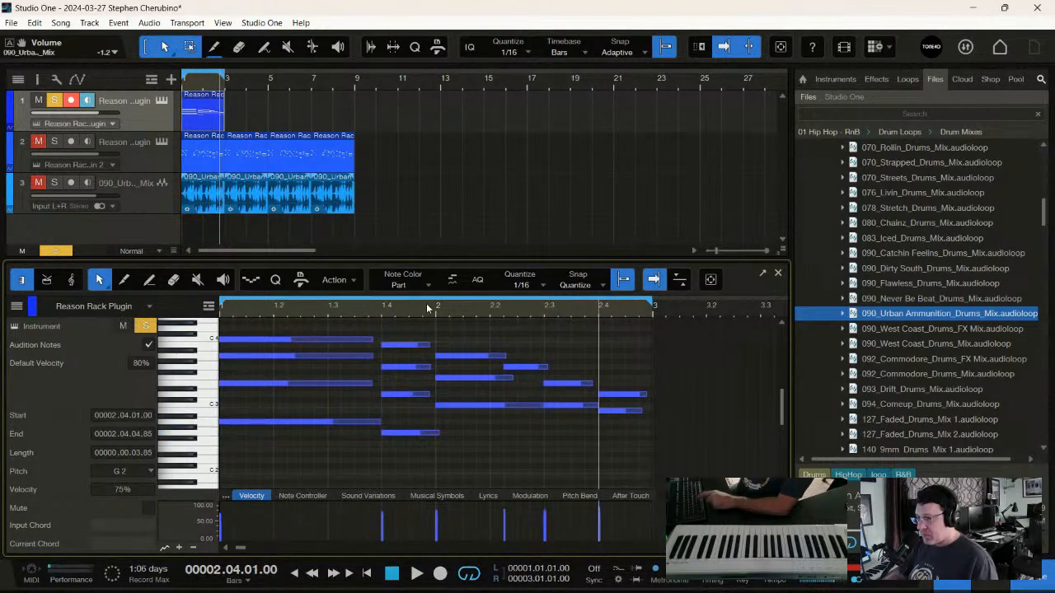
pyautogui.press('space')
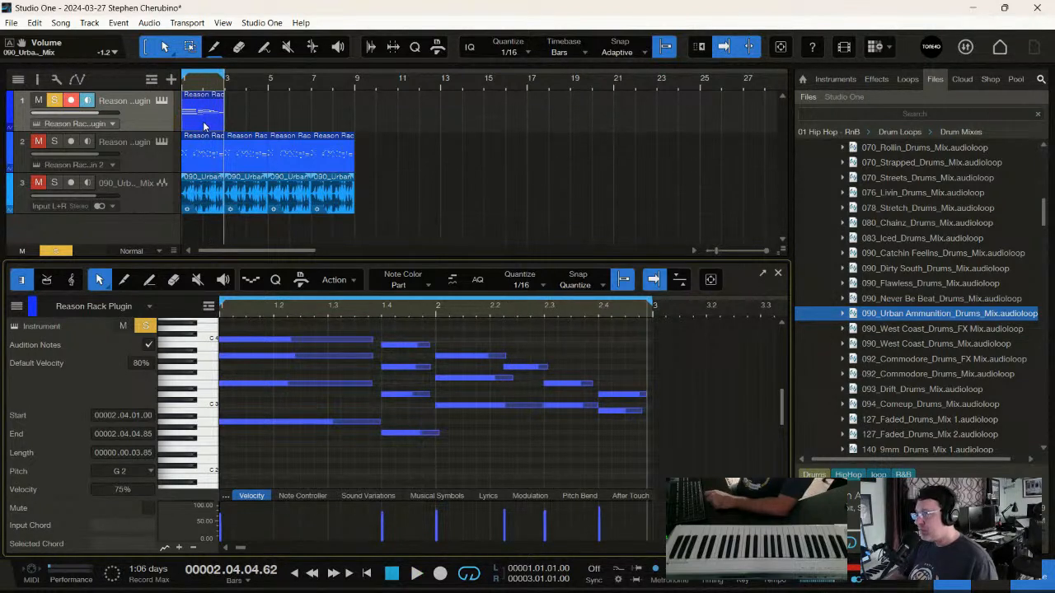
# - Duplicate the edited track 1 part three times so it runs to bar 9
pyautogui.press('d')
pyautogui.press('d')
pyautogui.press('d')
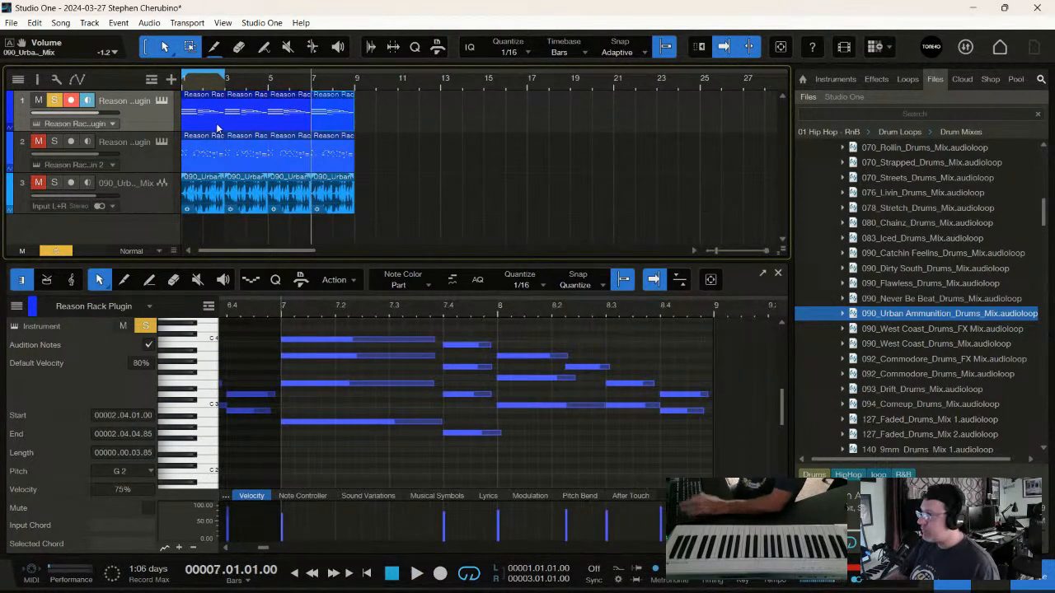
# - Unsolo track 1, play the loop with all tracks, and save the song
pyautogui.click(52, 100)
pyautogui.press('space')
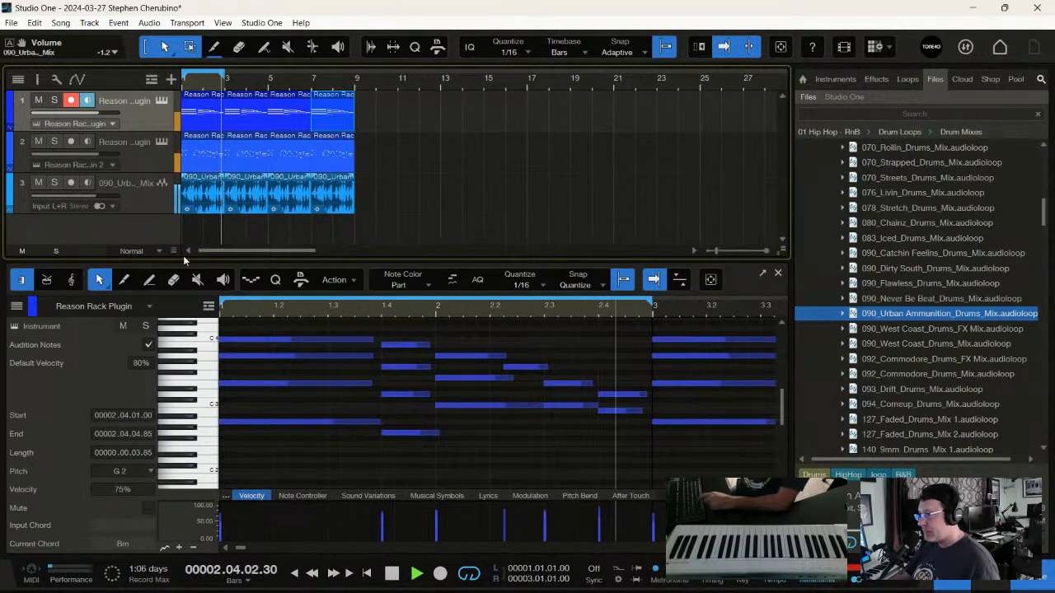
pyautogui.press('space')
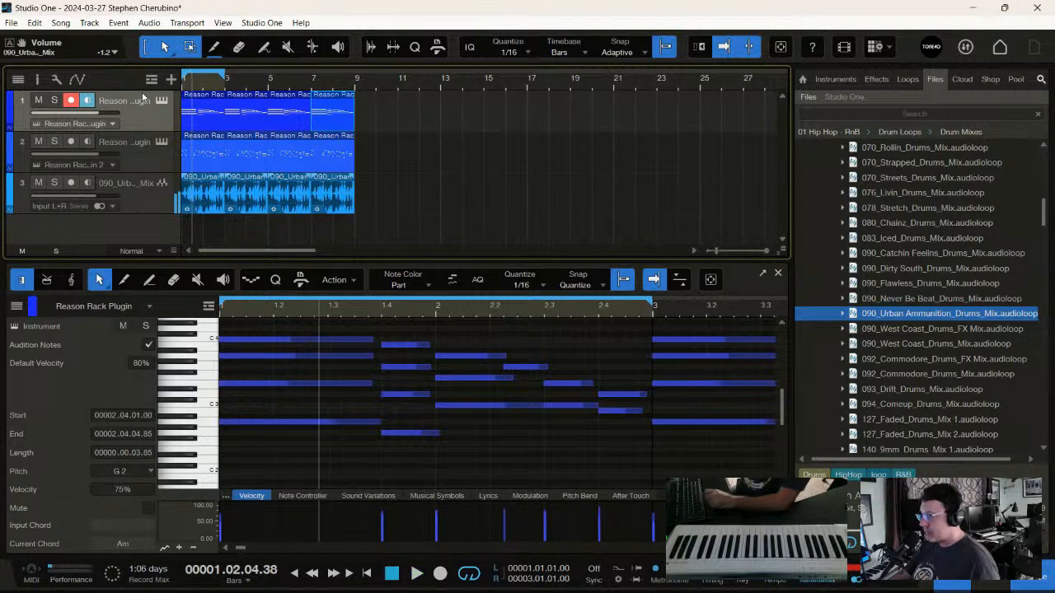
pyautogui.hotkey('ctrl', 's')
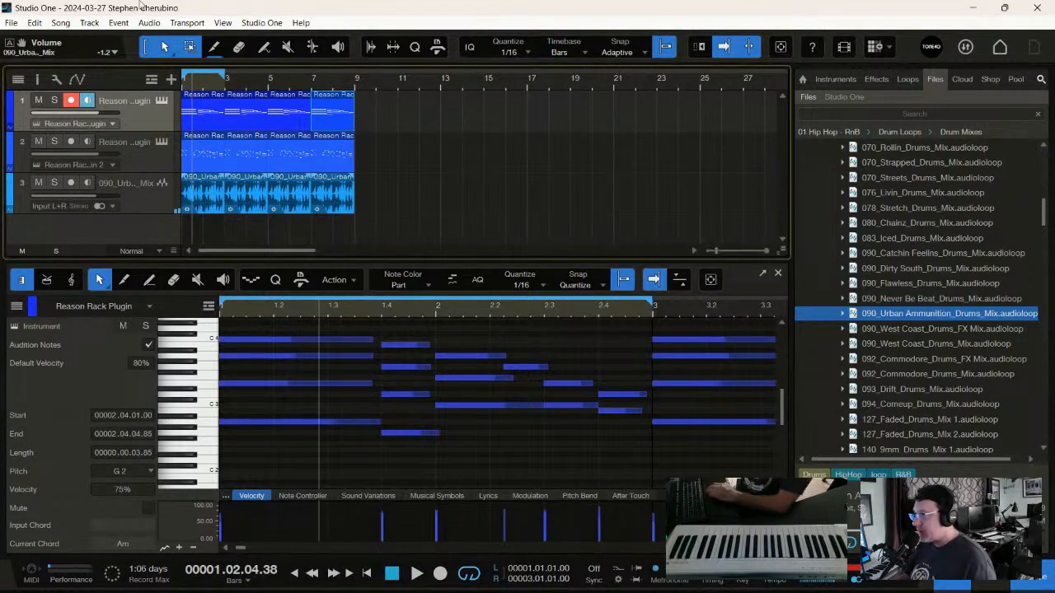
# - Create a new song from the Record and Mix template with the default name and 44.1 kHz sample rate
pyautogui.click(11, 22)
pyautogui.click(33, 38)
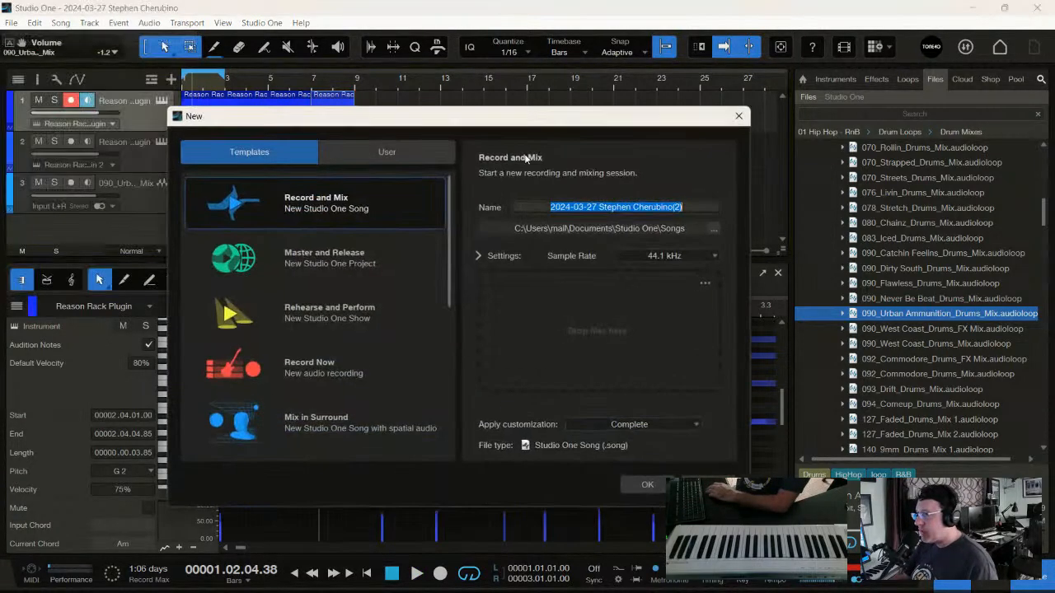
pyautogui.click(648, 485)
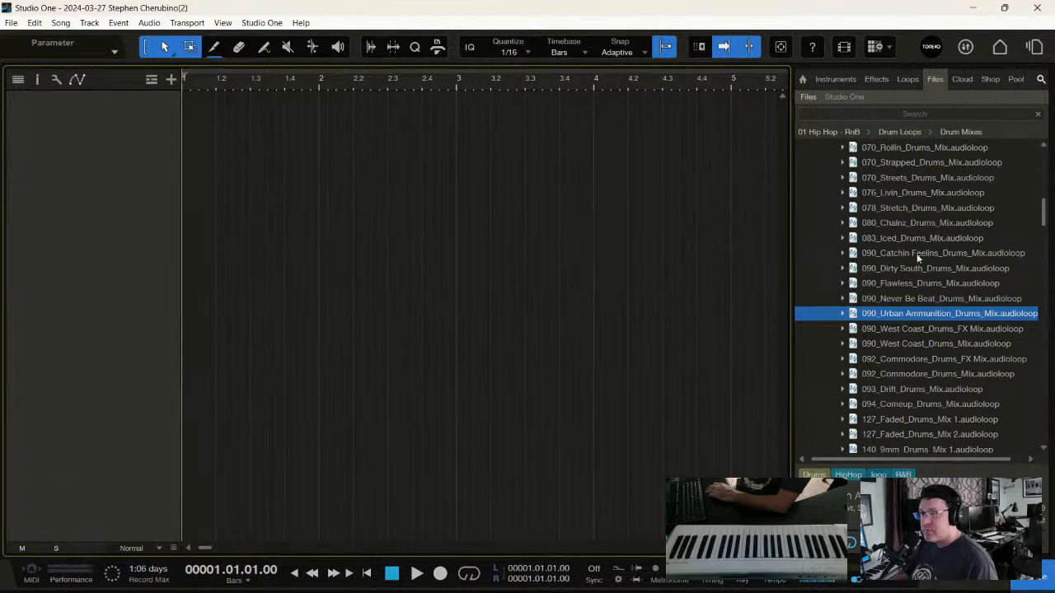
# - Preview the 090_West Coast_Drums_FX Mix and 090_West Coast_Drums_Mix loops in the drum mixes folder
pyautogui.click(881, 329)
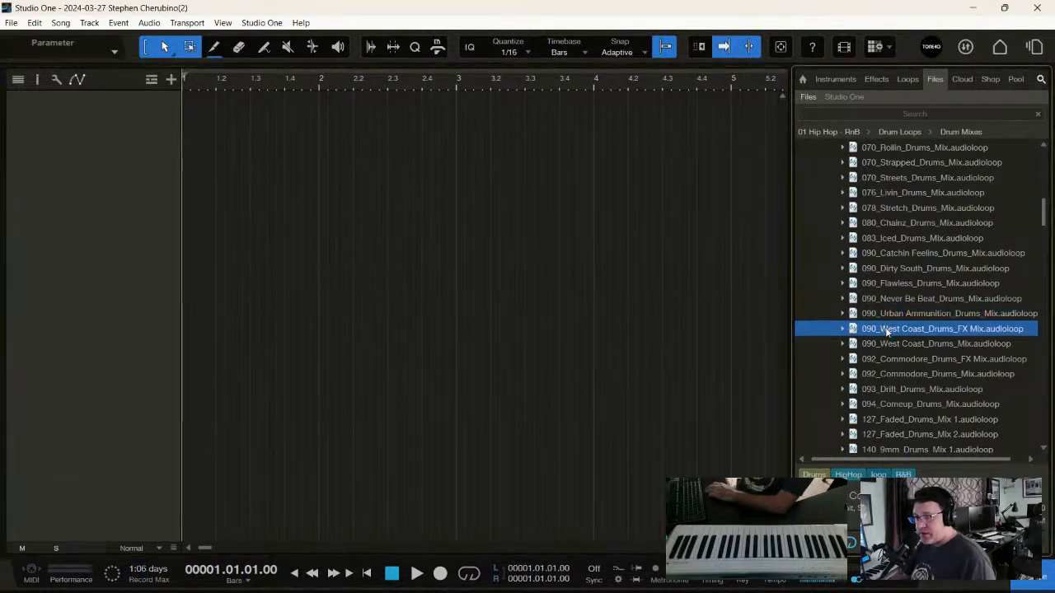
pyautogui.click(888, 343)
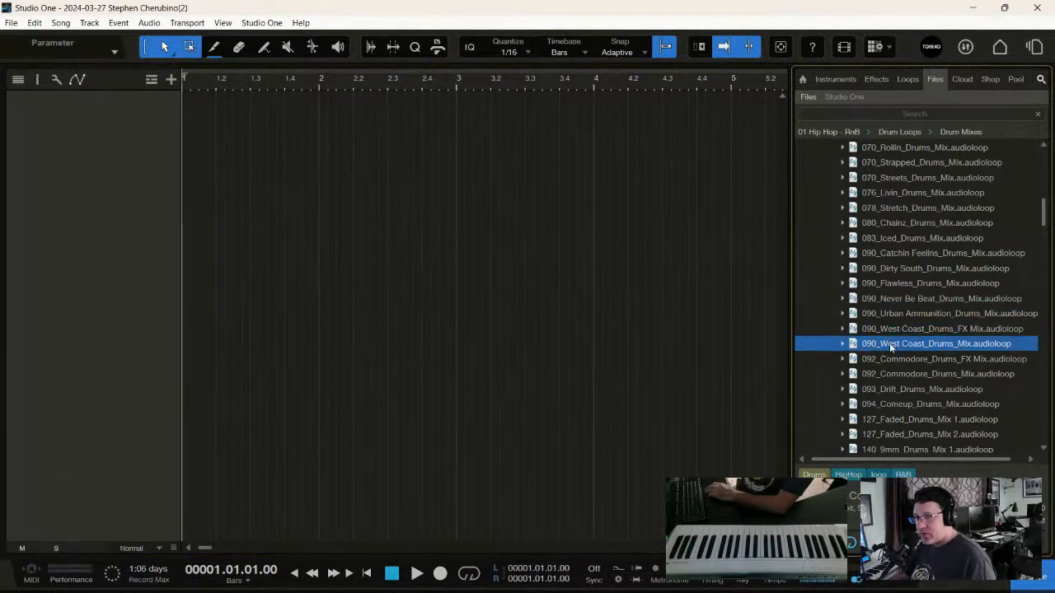
# - With snapping turned off and playback running, set the new song's tempo to 80
pyautogui.moveTo(773, 569)
pyautogui.mouseDown()
pyautogui.moveTo(769, 587)
pyautogui.moveTo(777, 582)
pyautogui.mouseUp()
pyautogui.press('n')
pyautogui.press('space')
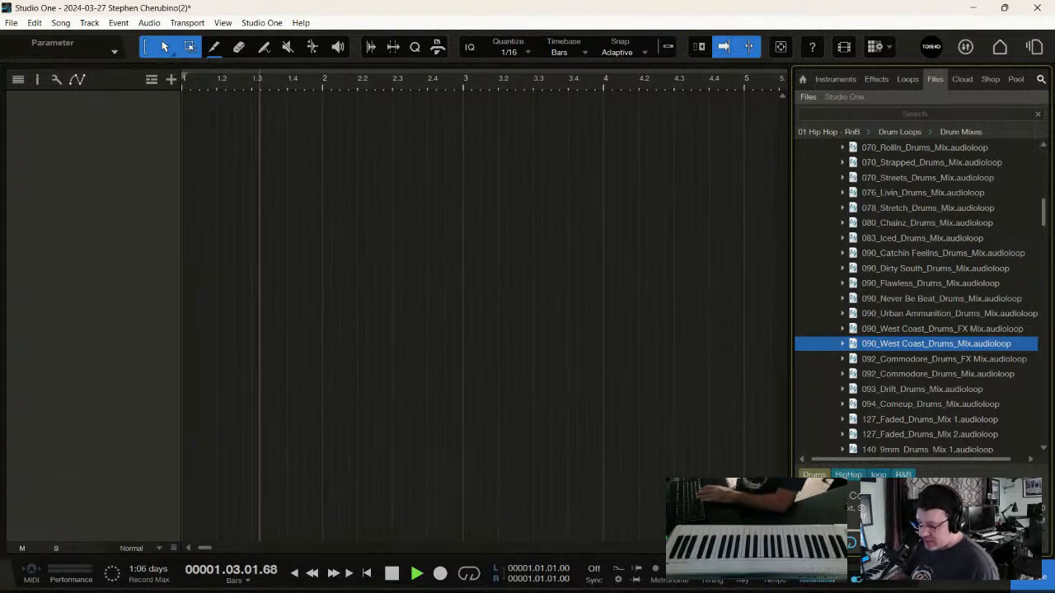
pyautogui.write('80')
pyautogui.press('Return')
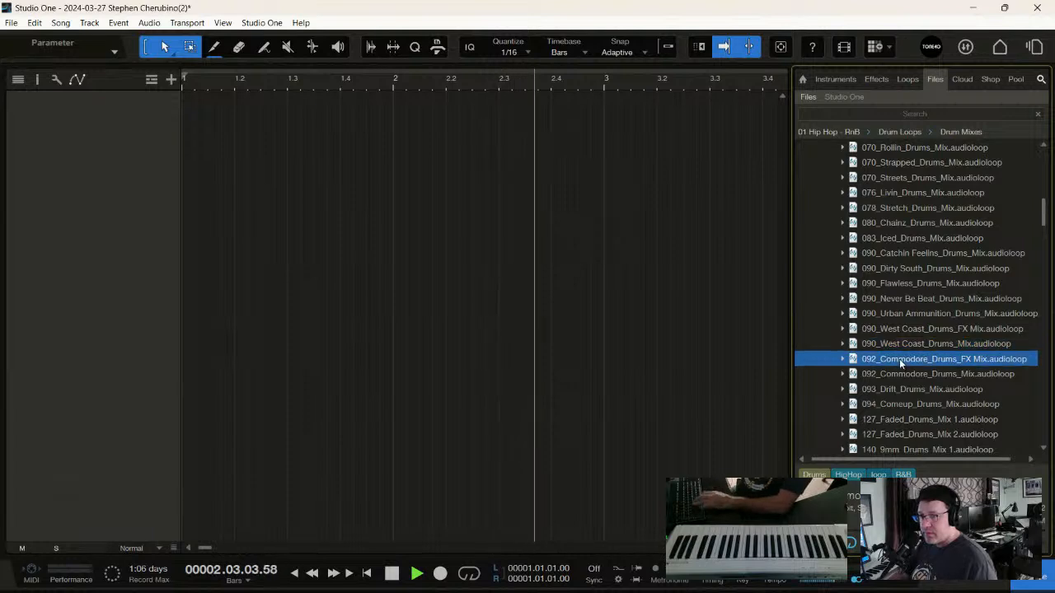
# - Preview the 092_Commodore_Drums_FX Mix and 092_Commodore_Drums_Mix loops, and stop playback
pyautogui.press('Down')
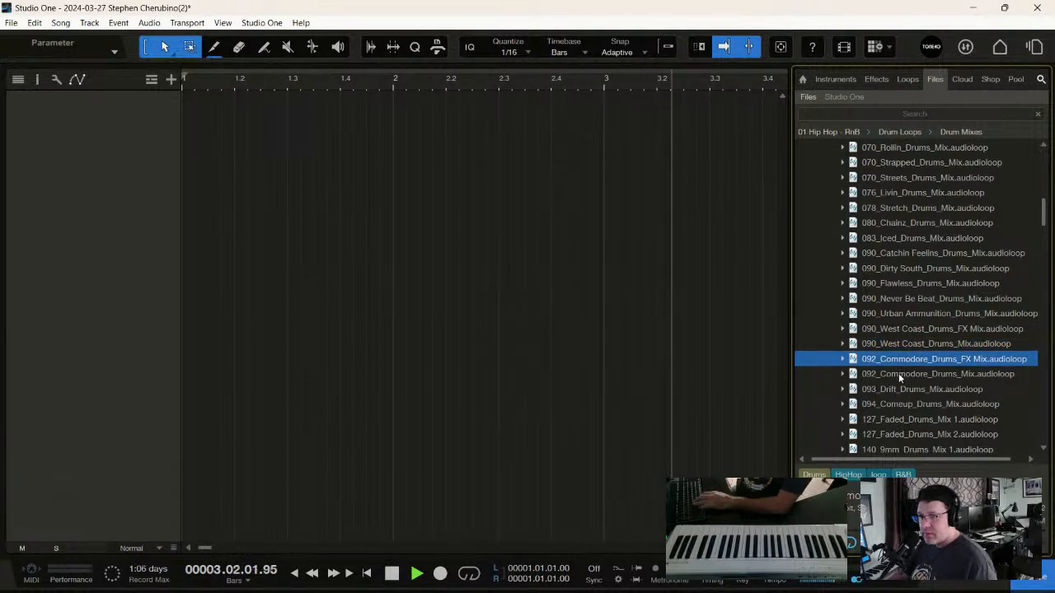
pyautogui.click(898, 373)
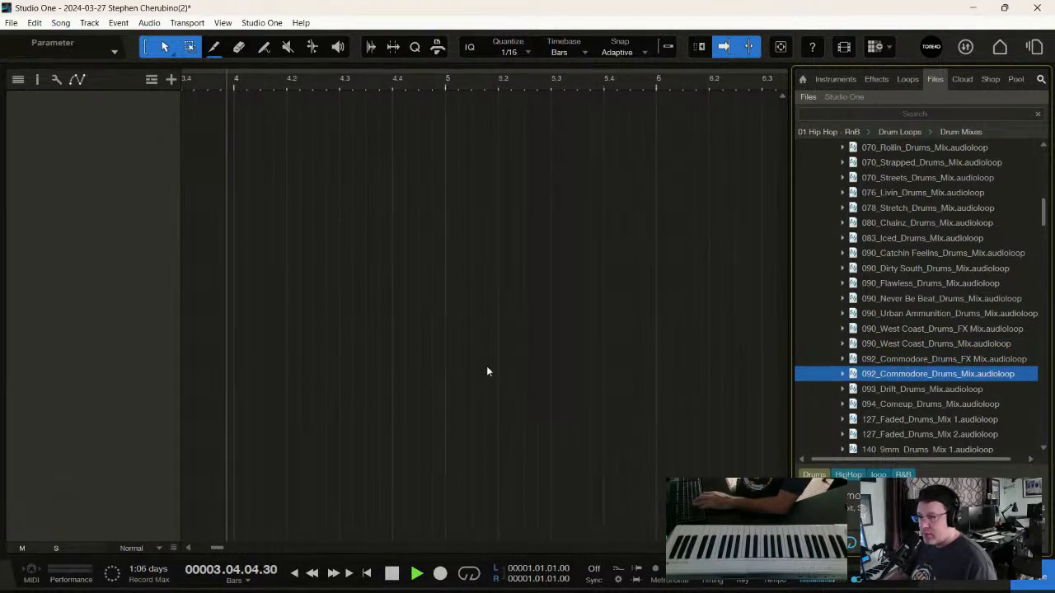
pyautogui.press('space')
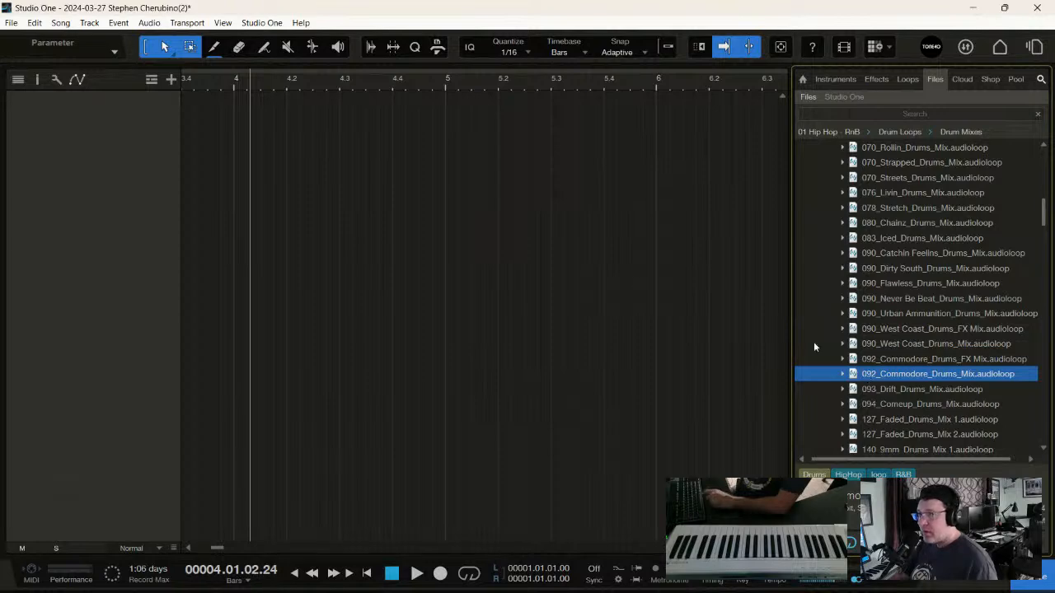
# - Insert the Reason Rack Plugin on a new instrument track and add an Algoritm FM synthesizer to its rack
pyautogui.click(834, 79)
pyautogui.moveTo(840, 175); pyautogui.dragTo(633, 205)
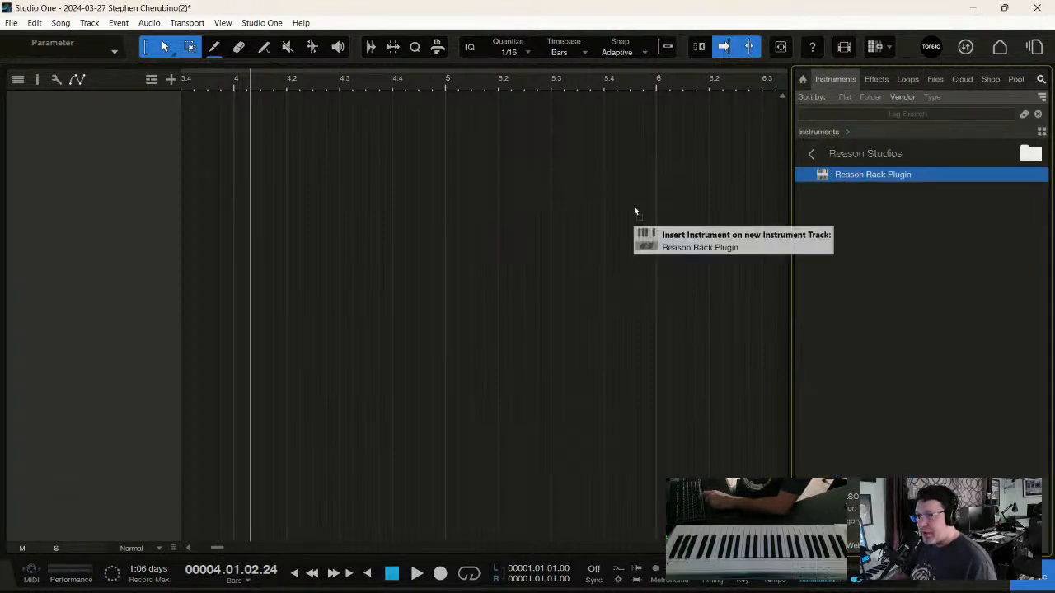
pyautogui.doubleClick(402, 189)
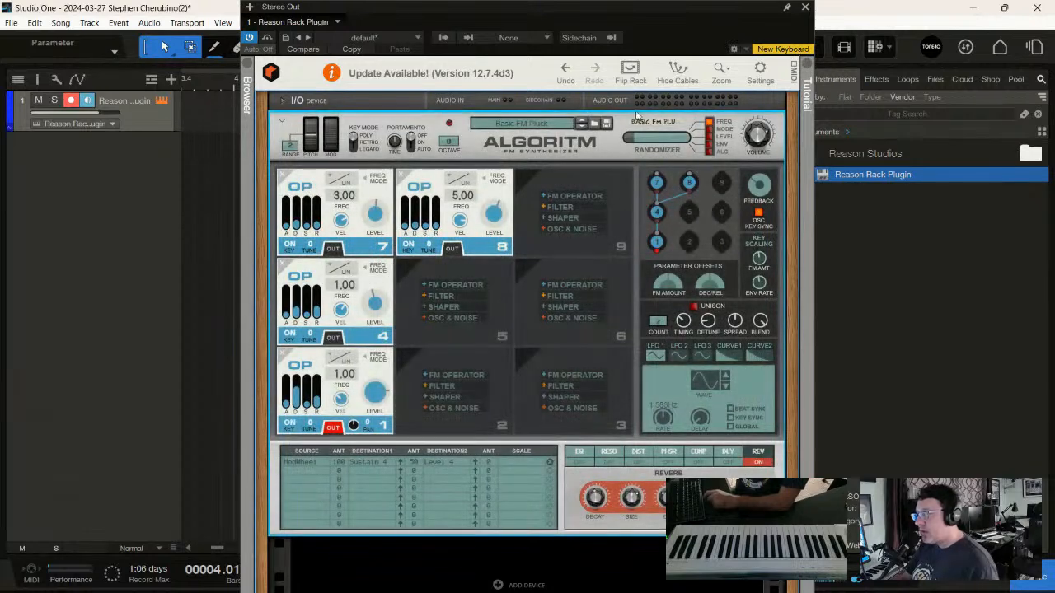
# - Advance through Algoritm's patches, including Big Bells, Basic FM Pluck and Brass Section, until Chrome Lullaby is loaded
pyautogui.click(581, 122)
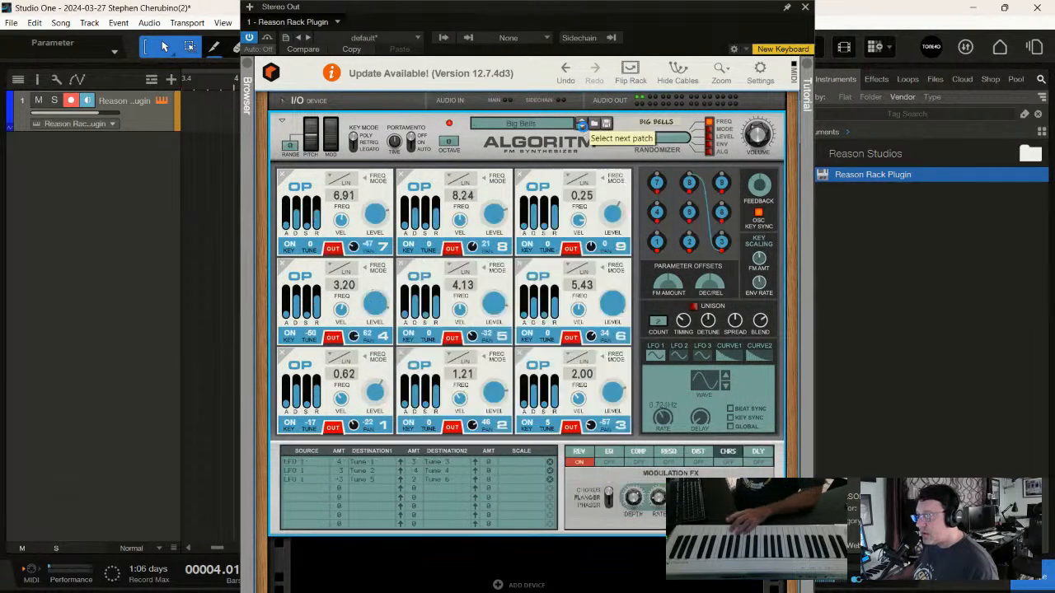
pyautogui.click(581, 127)
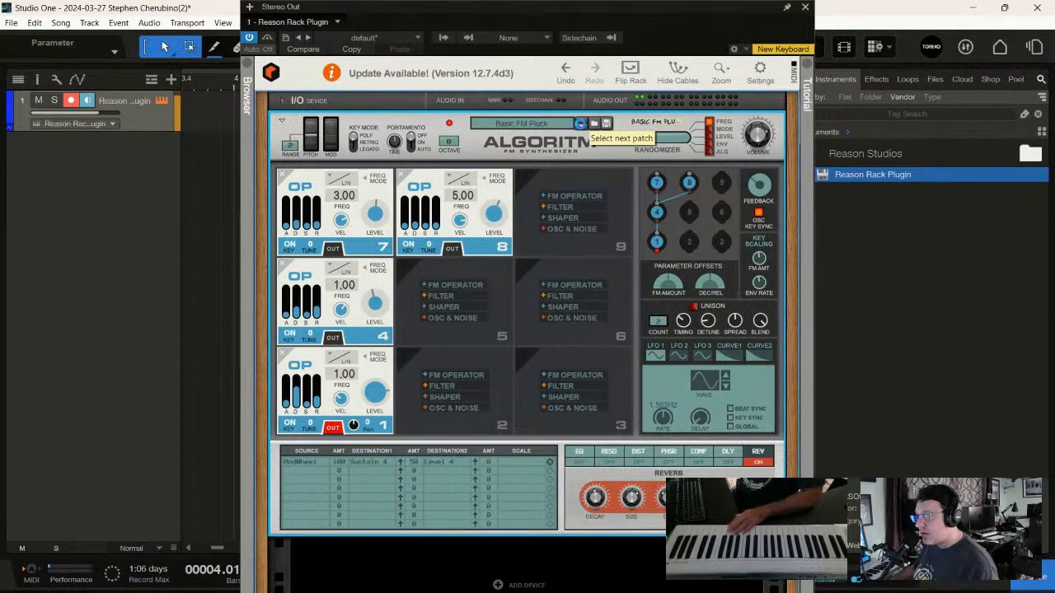
pyautogui.click(581, 126)
pyautogui.click(581, 126)
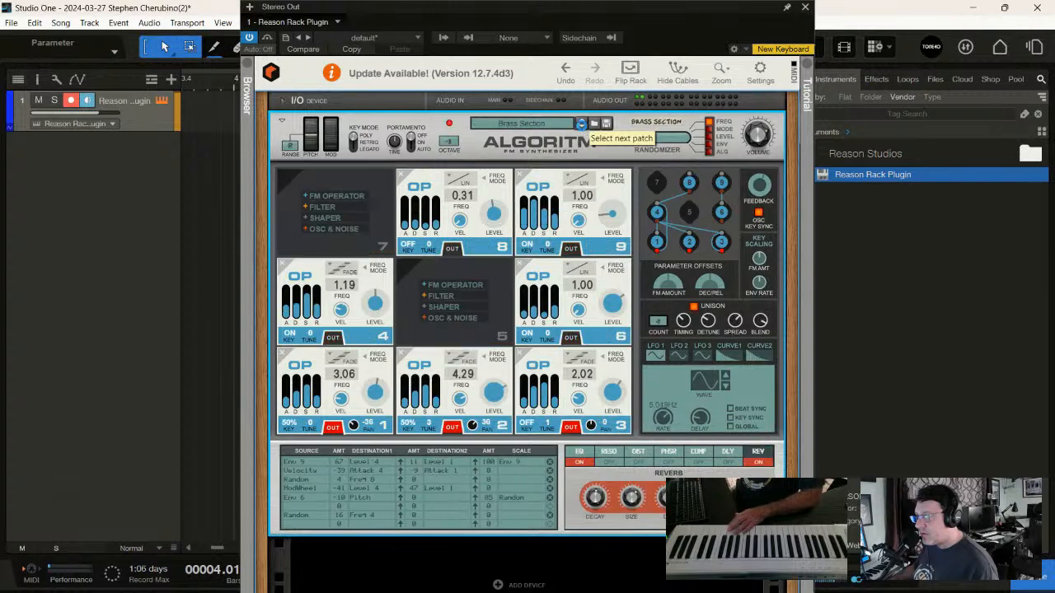
pyautogui.click(581, 125)
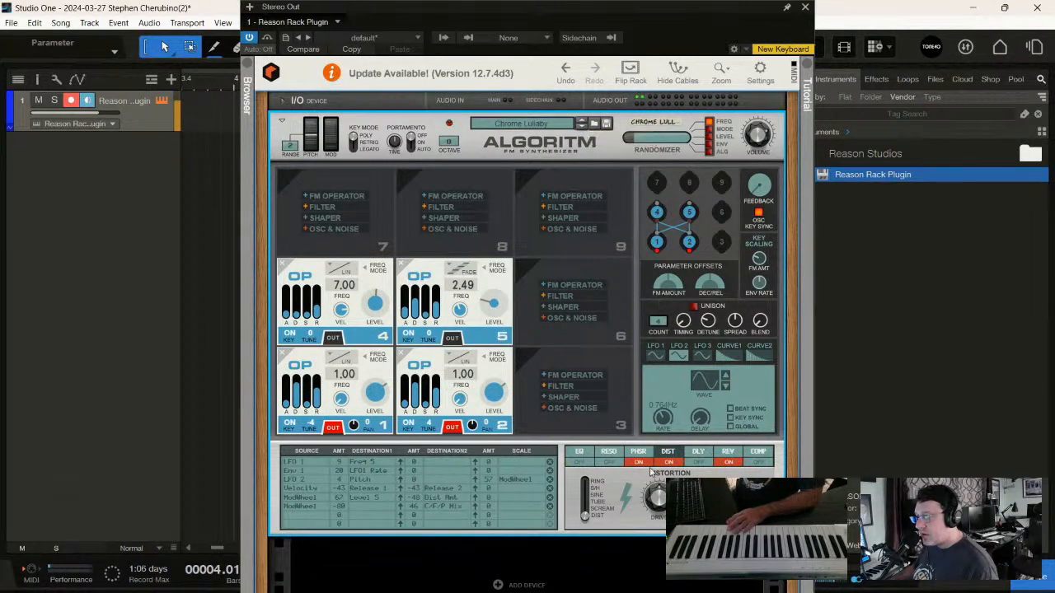
# - Preview the Comeup, Drift, Faded and 9mm loops in the Hip Hop - RnB drum mixes folder
pyautogui.click(934, 80)
pyautogui.click(889, 406)
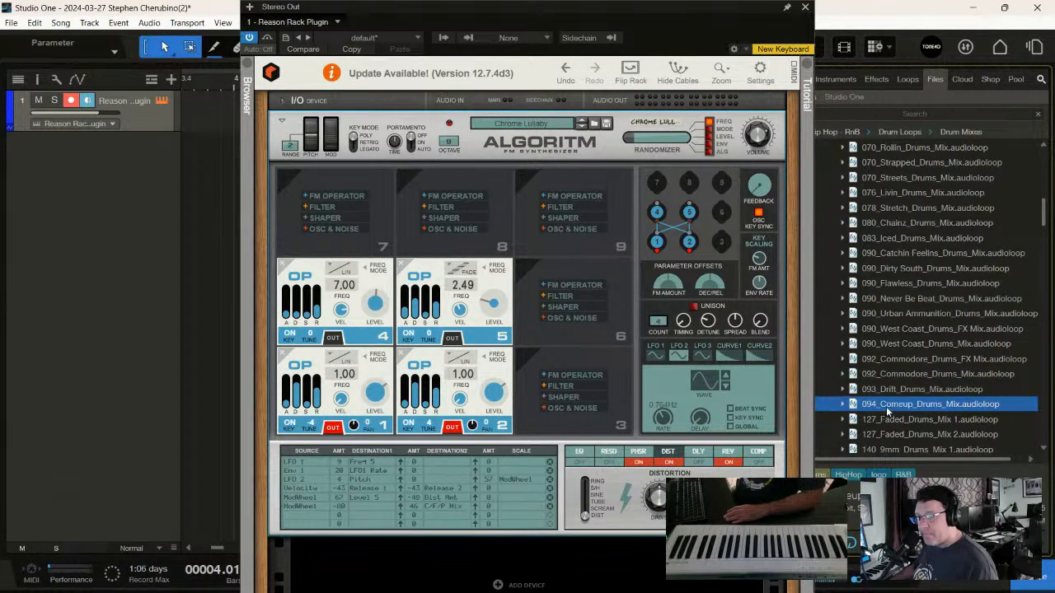
pyautogui.click(888, 389)
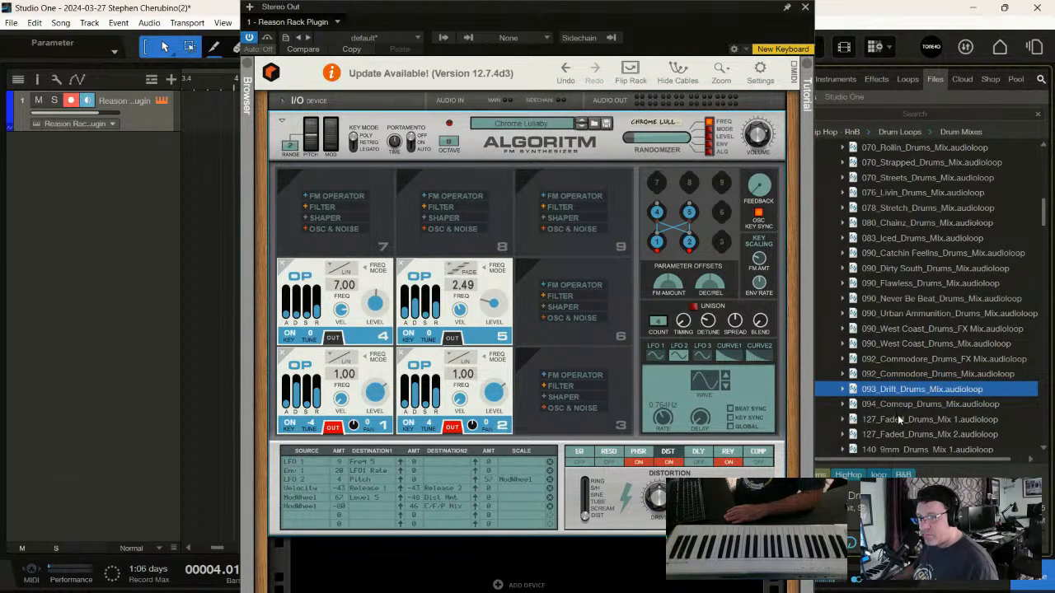
pyautogui.click(905, 421)
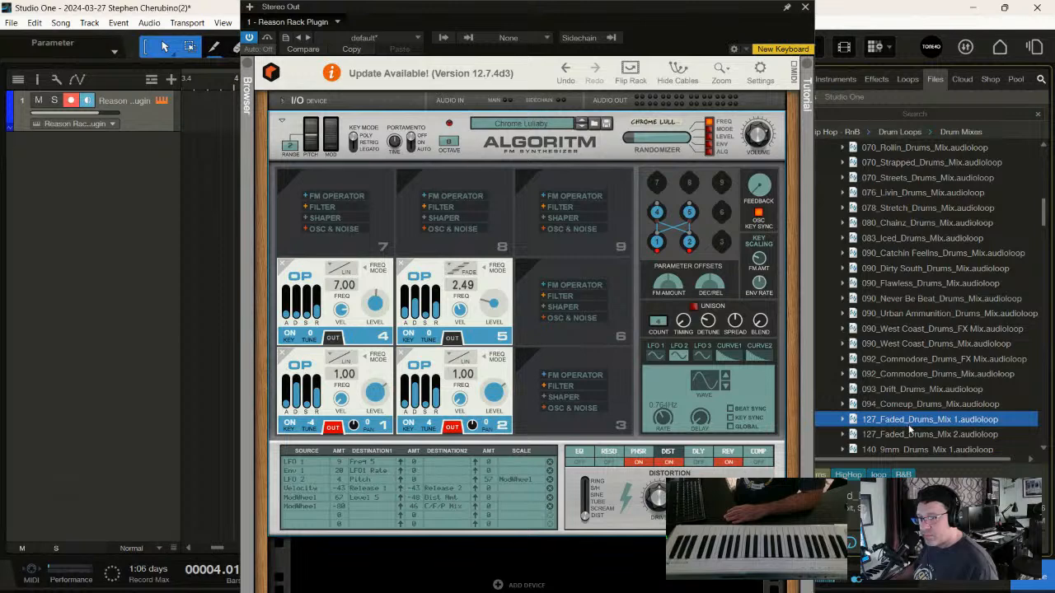
pyautogui.click(906, 434)
pyautogui.scroll(-2, 903, 412)
pyautogui.click(903, 419)
pyautogui.scroll(-3, 905, 412)
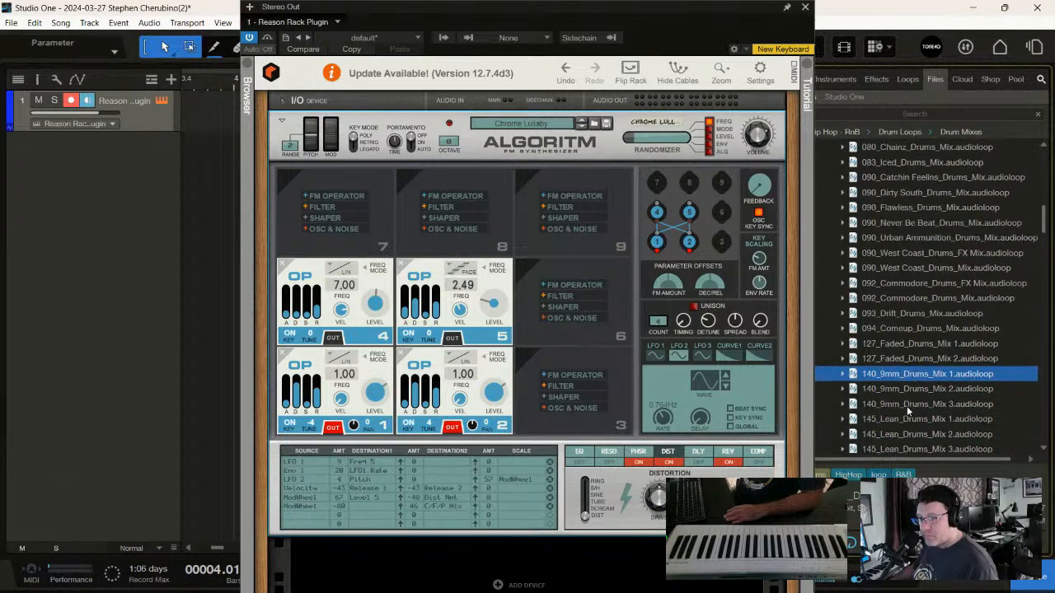
pyautogui.click(906, 405)
pyautogui.scroll(-6, 906, 386)
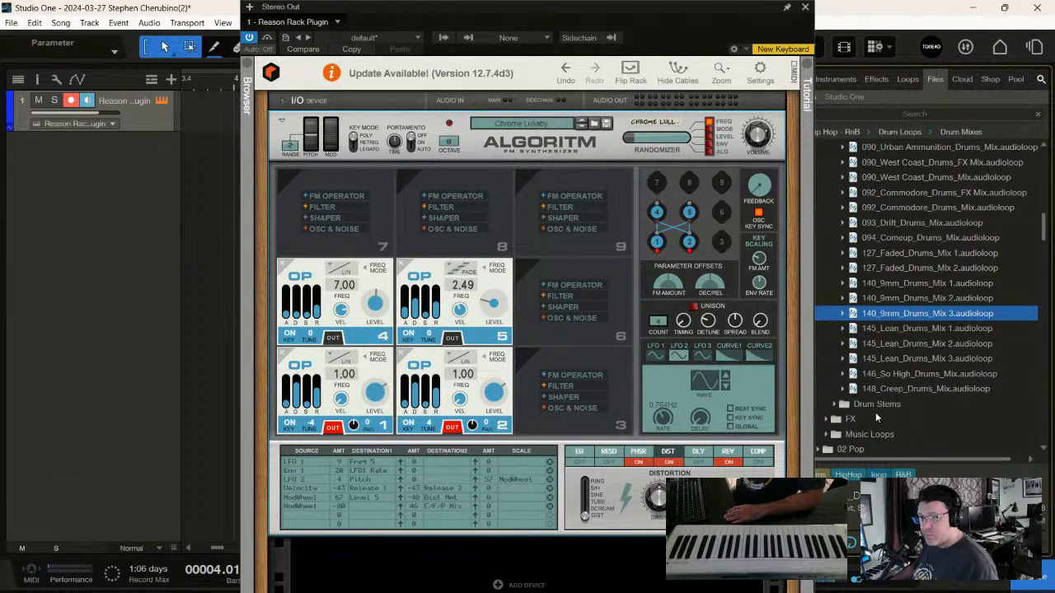
# - Open the 808 folder in the Hip Hop - RnB music loops and preview its Billionaire, Streets B and Flawless loops
pyautogui.scroll(-4, 875, 412)
pyautogui.click(826, 374)
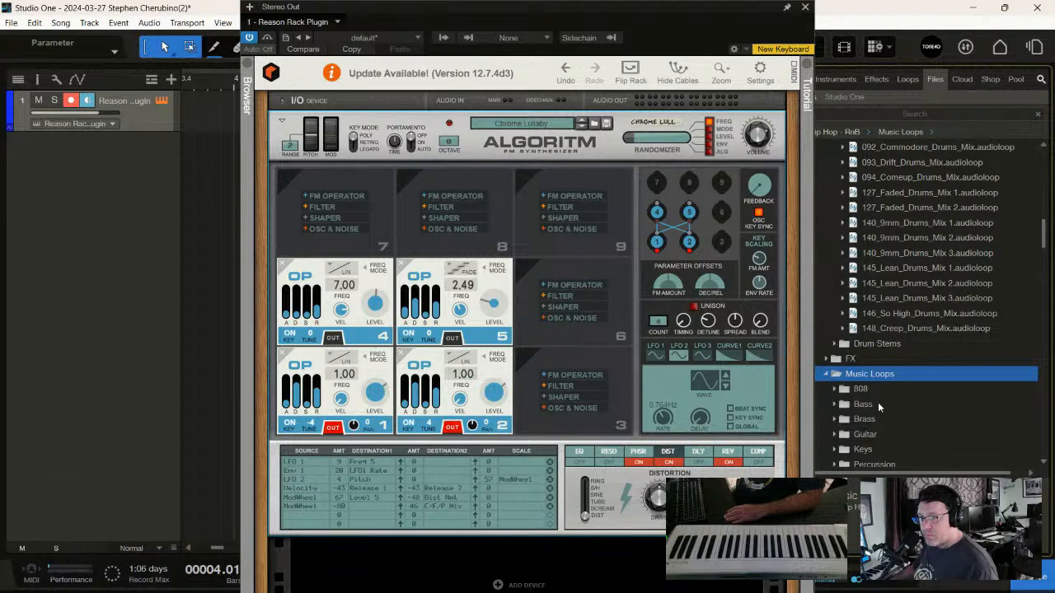
pyautogui.click(834, 389)
pyautogui.click(881, 405)
pyautogui.scroll(-5, 888, 399)
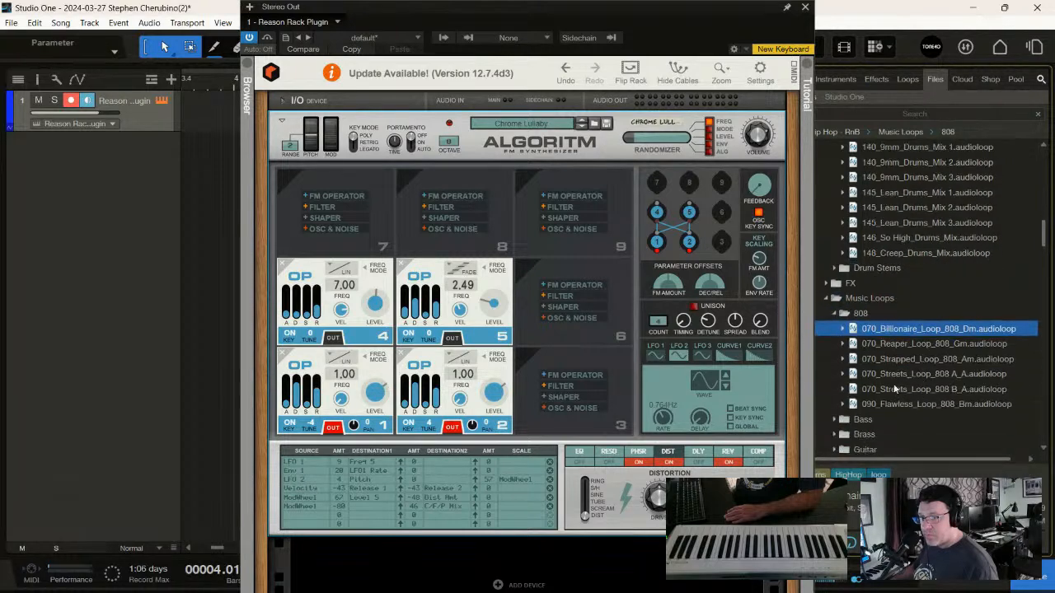
pyautogui.click(894, 389)
pyautogui.click(878, 404)
# - Open the 02 Pop drum mixes folder, preview the 085_Lights and 100_City_Drums_Mix 1A loops, and close the plugin window
pyautogui.scroll(-9, 875, 399)
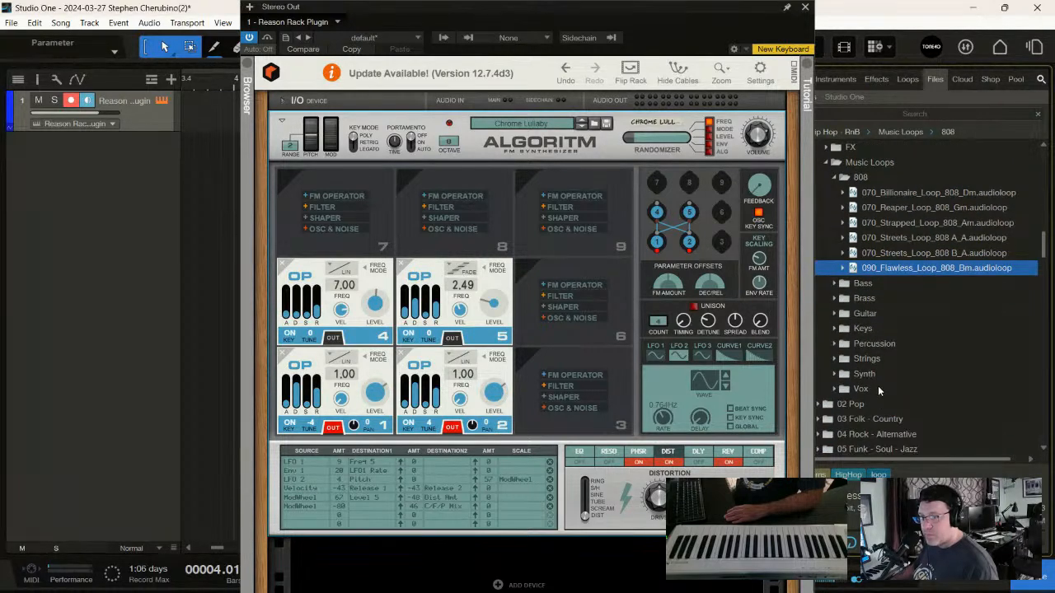
pyautogui.scroll(-3, 878, 387)
pyautogui.click(857, 359)
pyautogui.click(873, 375)
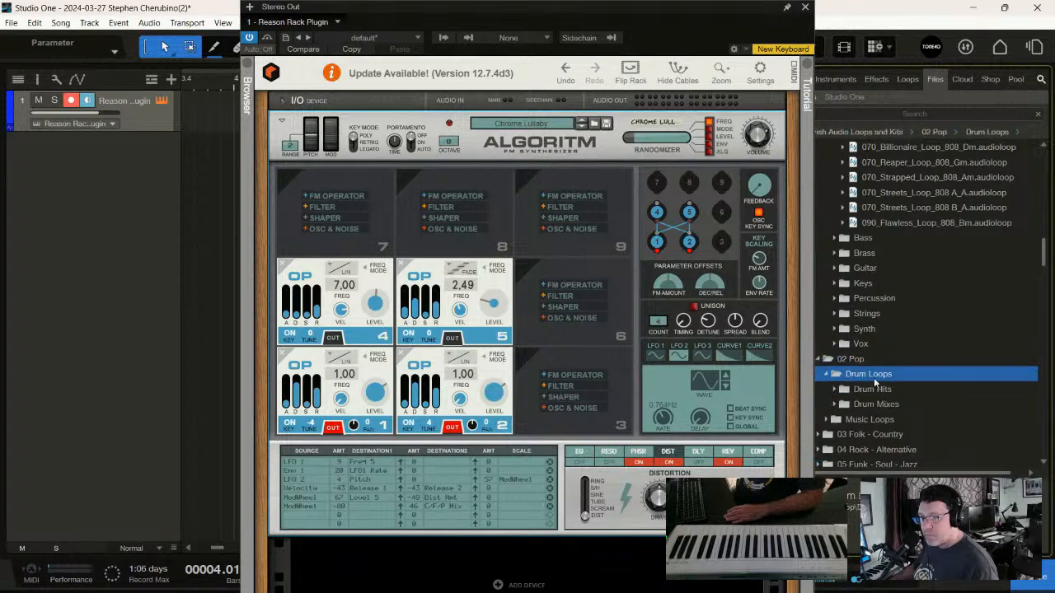
pyautogui.click(872, 389)
pyautogui.click(876, 403)
pyautogui.click(895, 415)
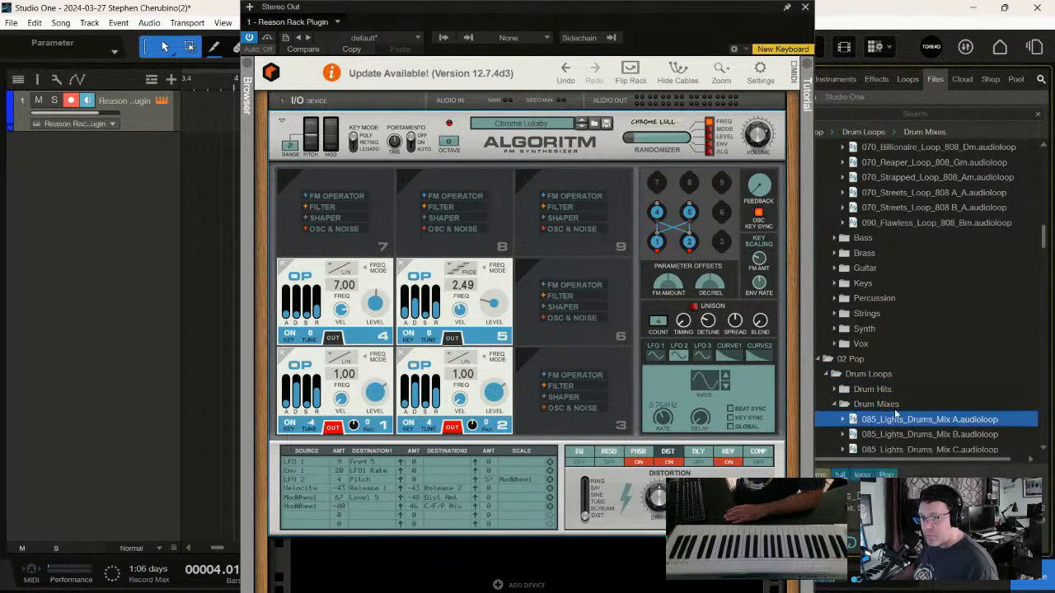
pyautogui.scroll(-3, 894, 400)
pyautogui.click(910, 345)
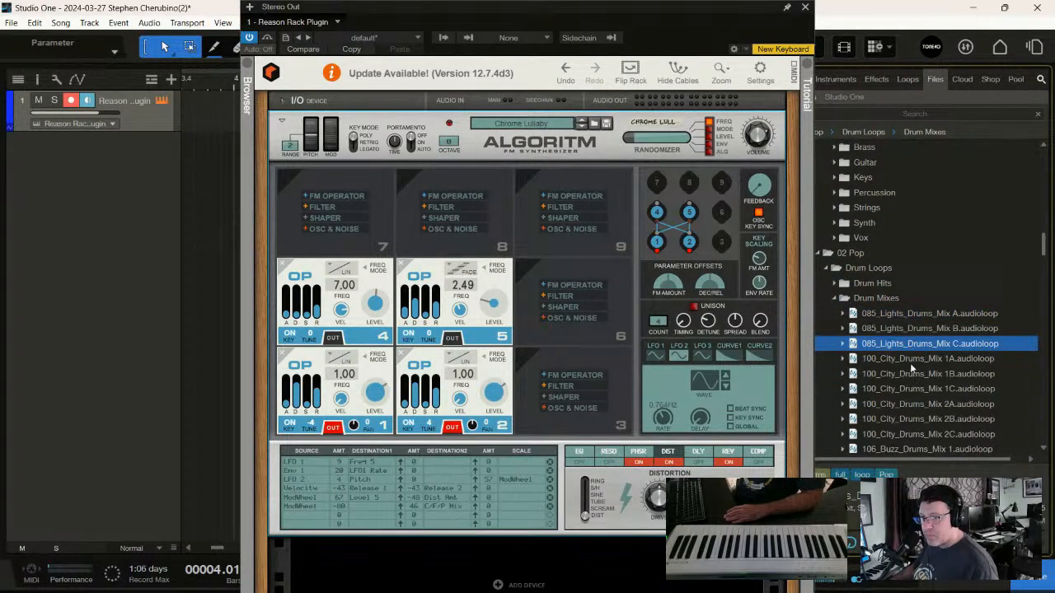
pyautogui.click(910, 360)
pyautogui.scroll(-2, 915, 360)
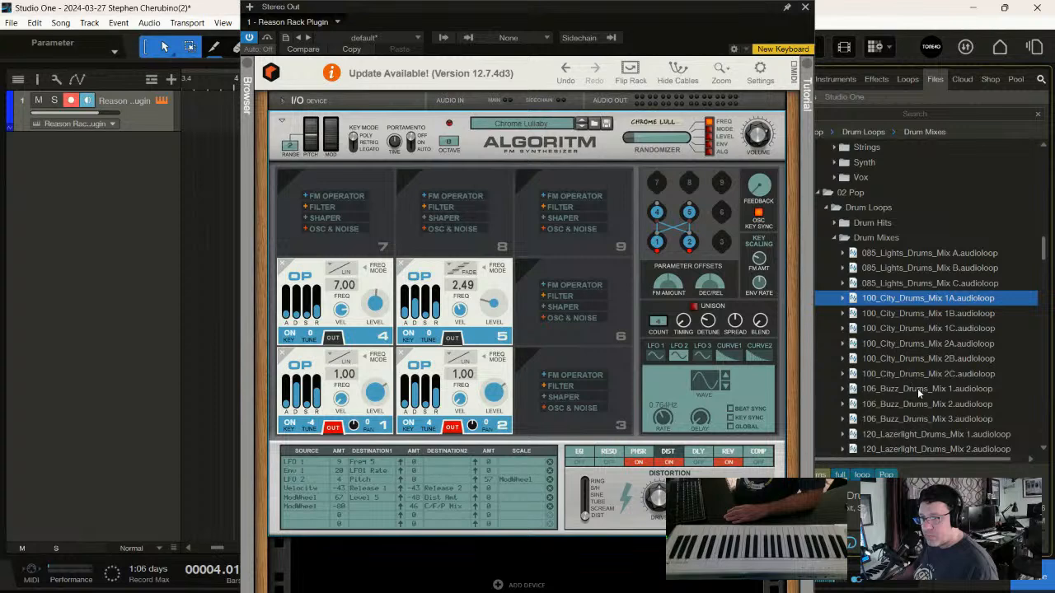
pyautogui.click(805, 7)
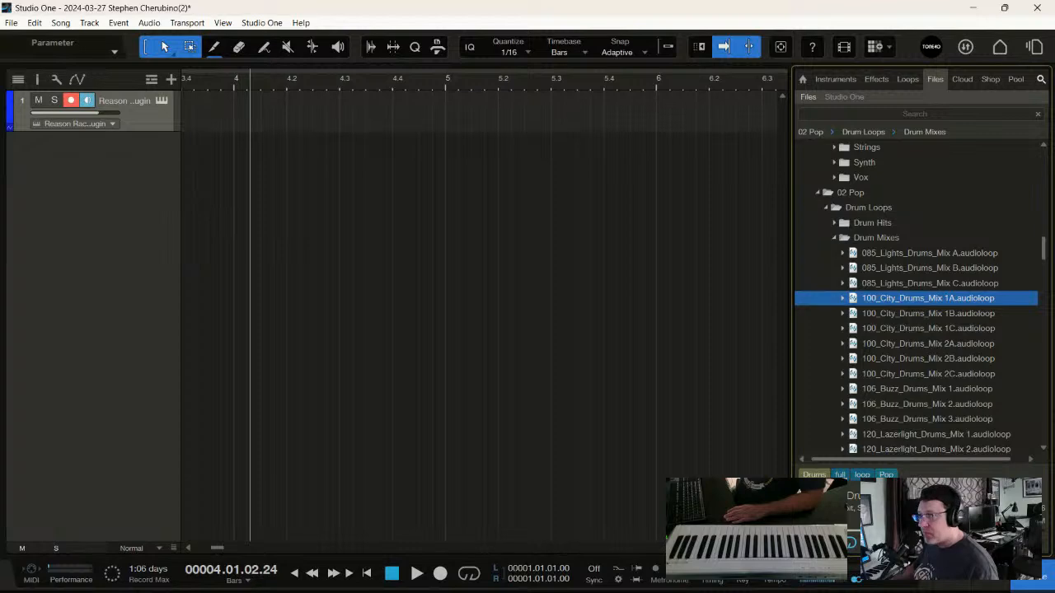
# - Reopen the Reason Rack Plugin on track 1 and advance Algoritm's patch past Classic Keys to Clavichord
pyautogui.click(161, 101)
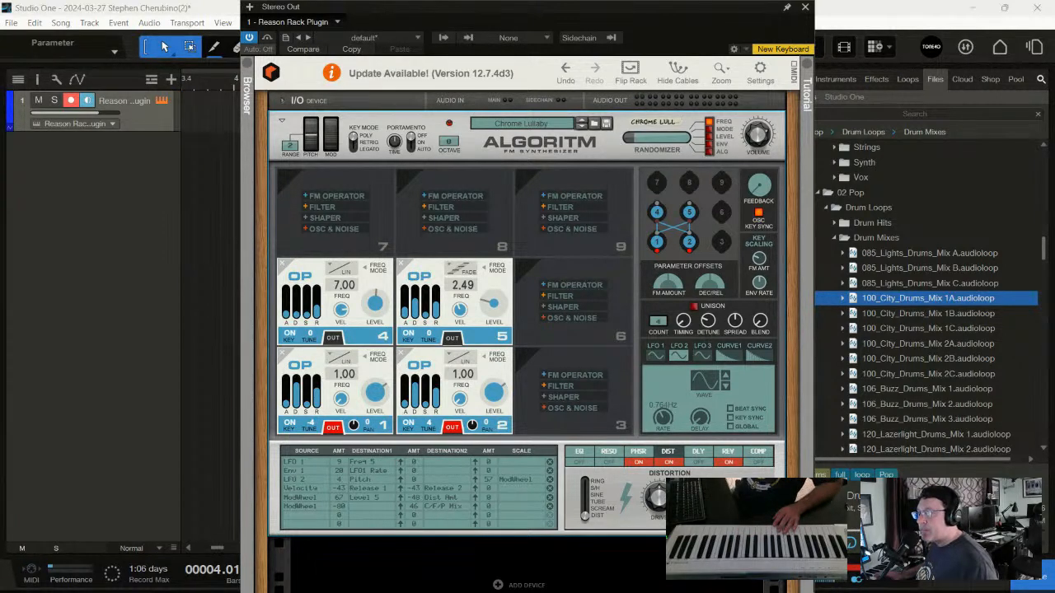
pyautogui.click(582, 129)
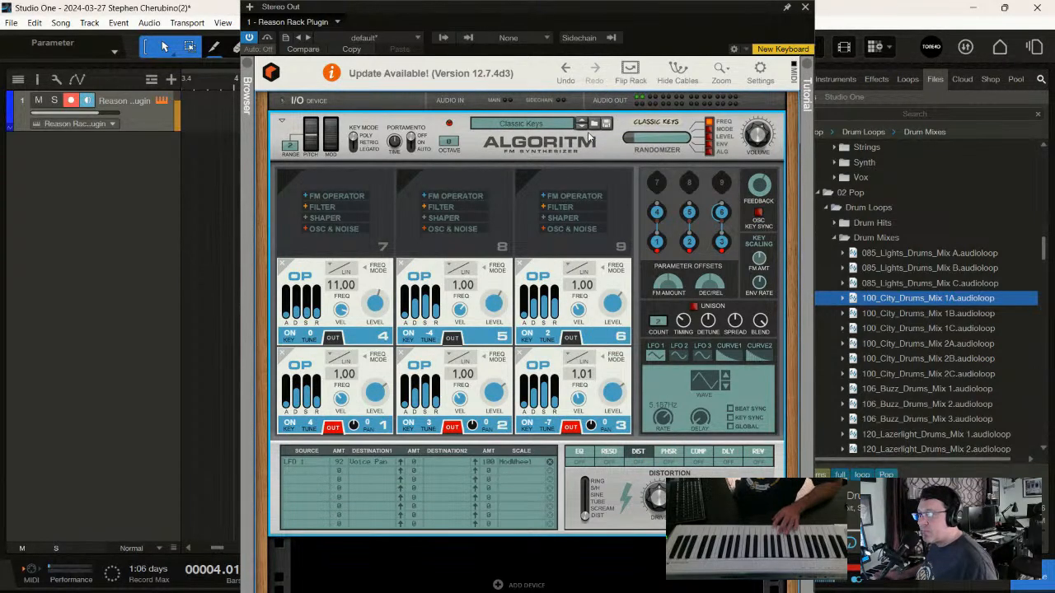
pyautogui.click(583, 124)
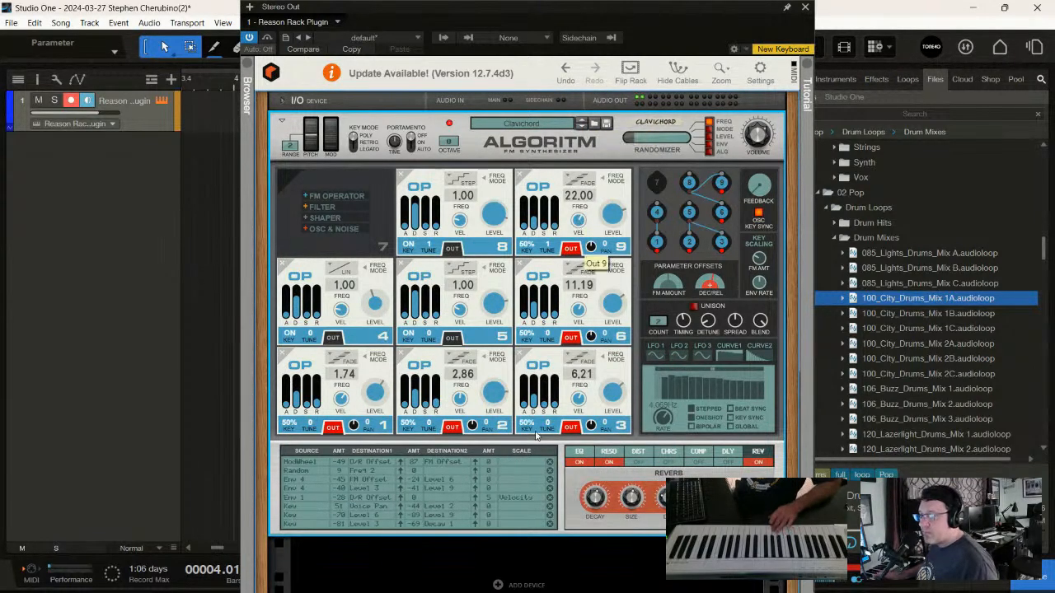
# - Add a reverb effect below Algoritm with its dry/wet lowered to about 27%, and set Algoritm's volume to 7.1 dB
pyautogui.rightClick(511, 580)
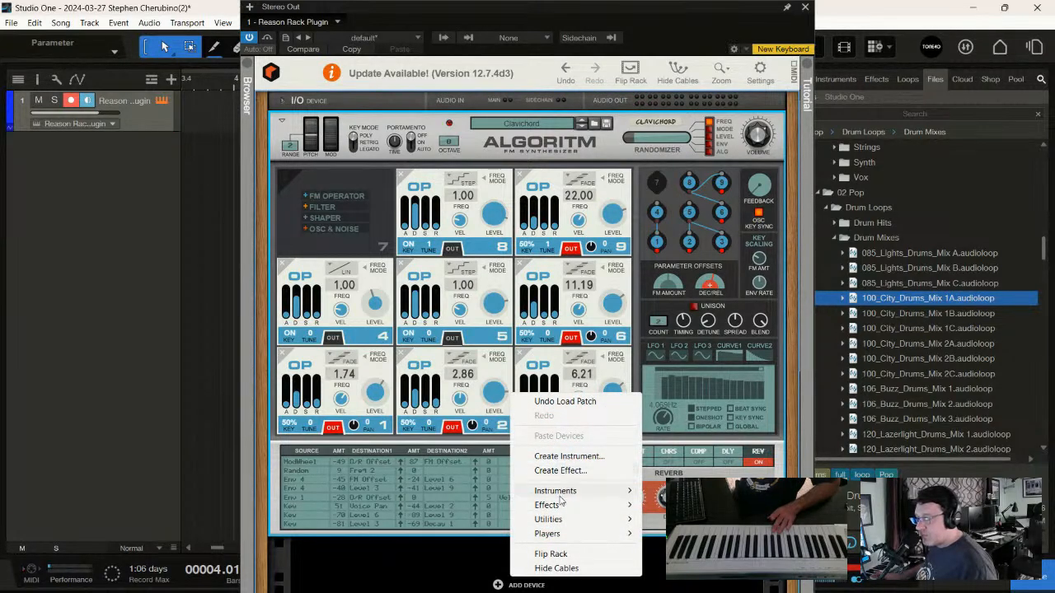
pyautogui.moveTo(558, 507)
pyautogui.click(734, 316)
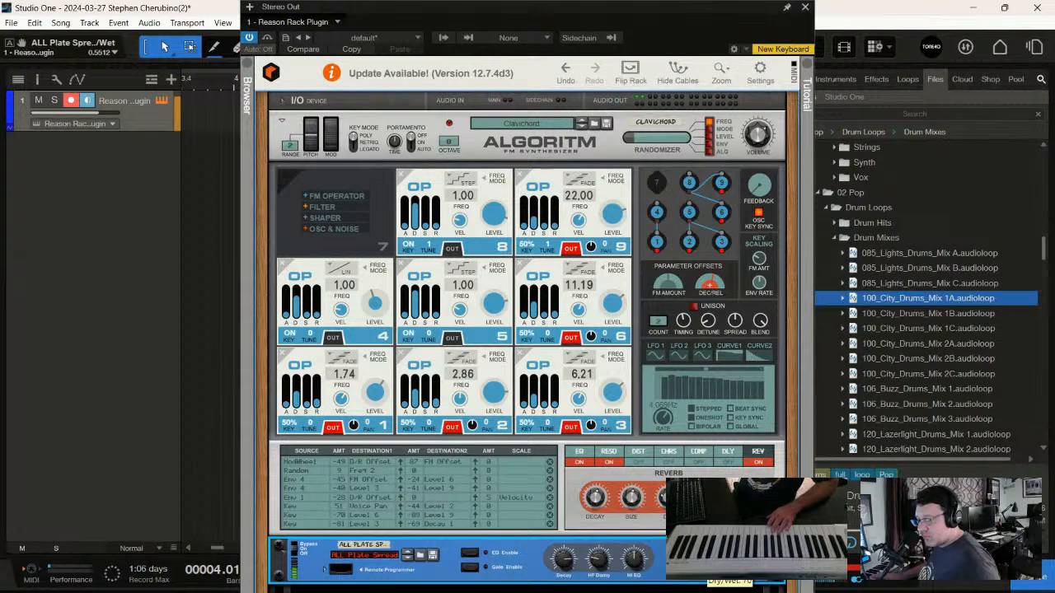
pyautogui.moveTo(694, 560); pyautogui.dragTo(693, 588)
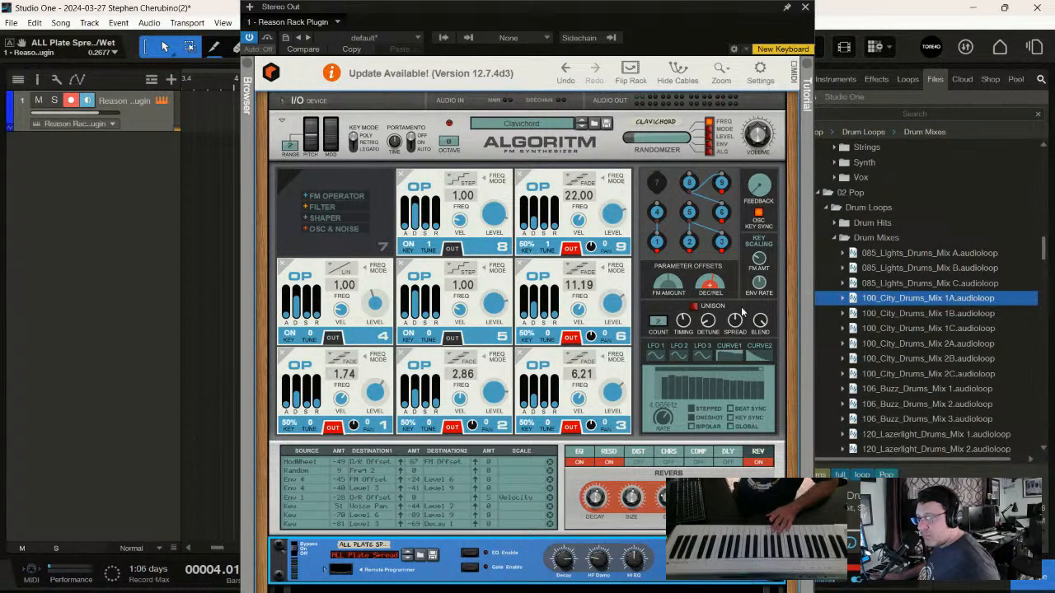
pyautogui.moveTo(760, 134); pyautogui.dragTo(756, 131)
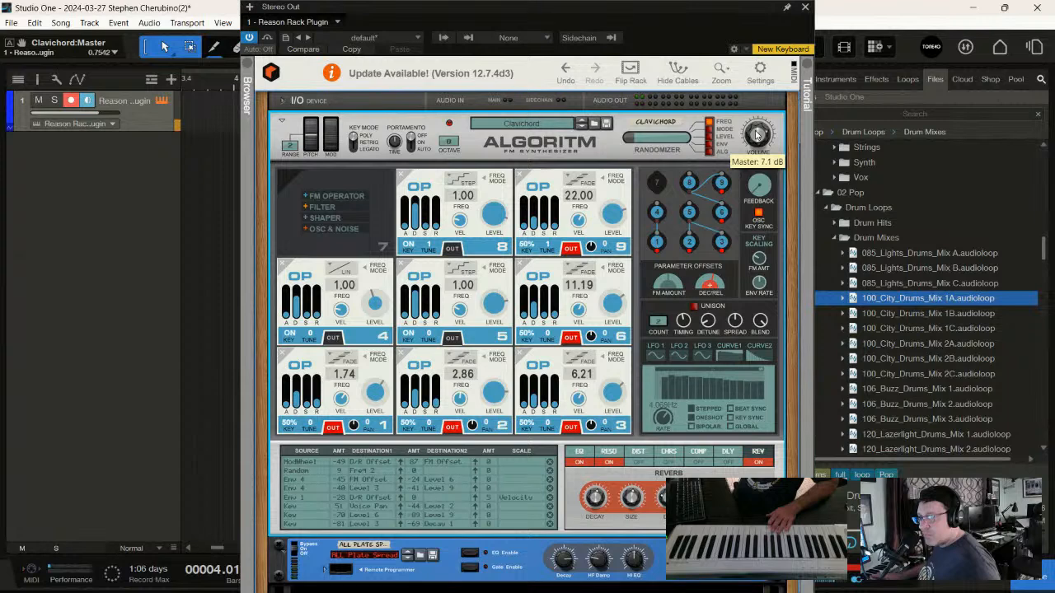
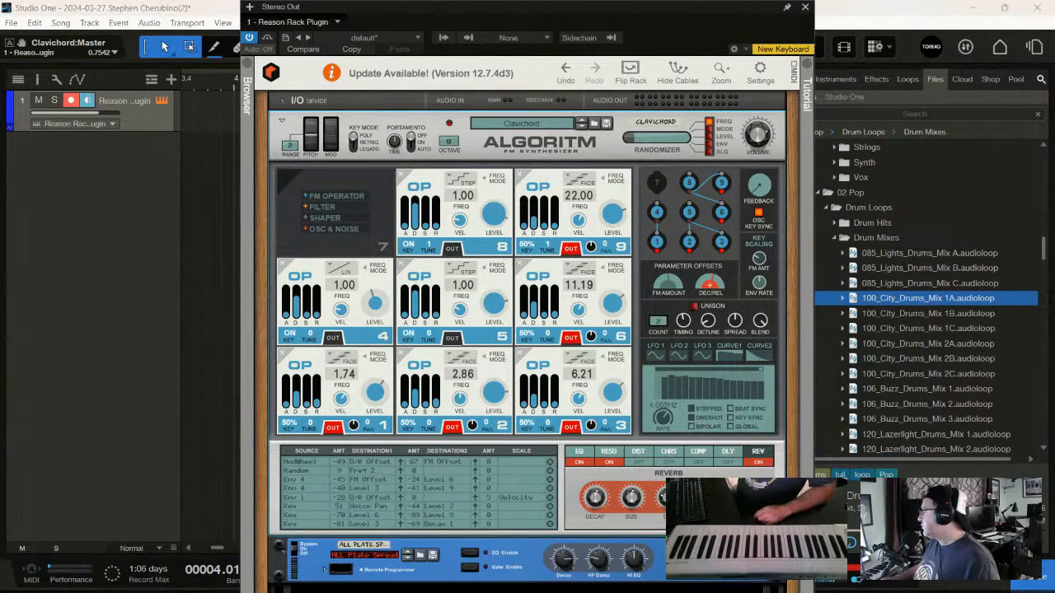
# - Preview the 106_Buzz, 120_Lazerlight and 130_Flashy_Drums_Mix 1A loops in the 02 Pop drum mixes folder
pyautogui.click(895, 386)
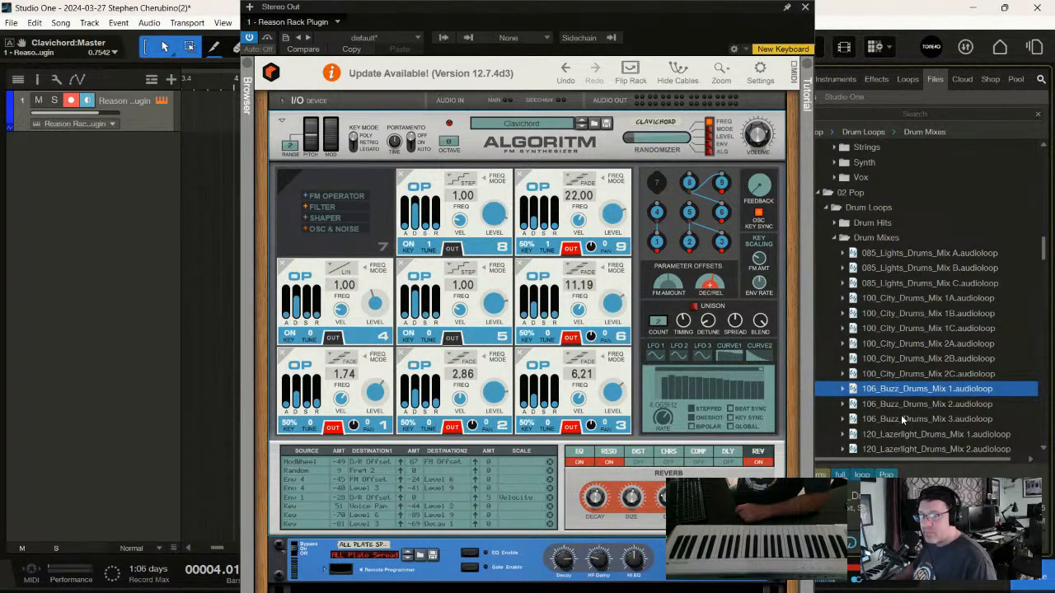
pyautogui.click(899, 403)
pyautogui.scroll(-1, 907, 383)
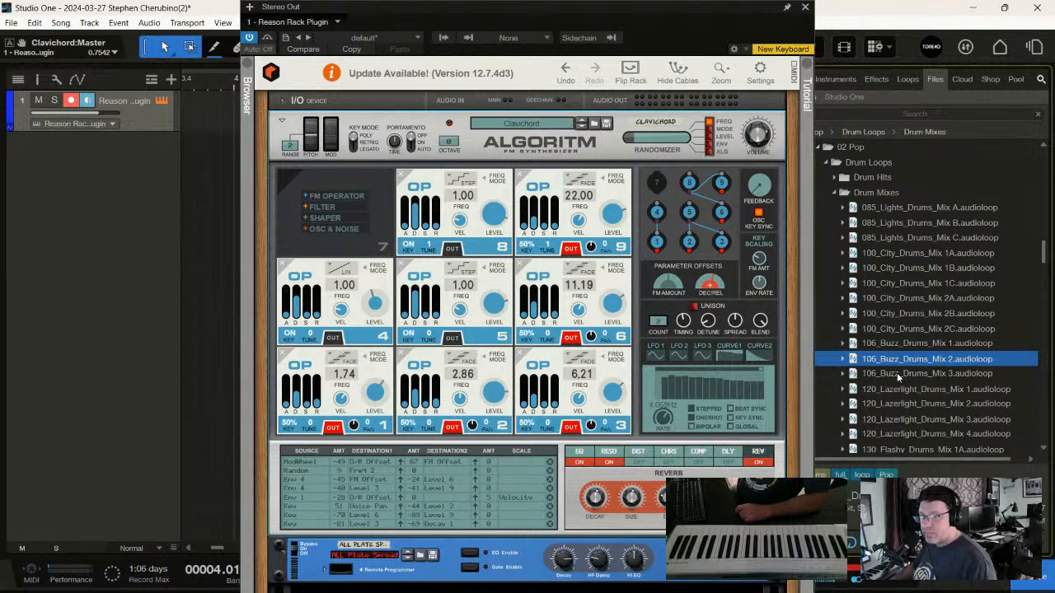
pyautogui.click(896, 373)
pyautogui.click(899, 390)
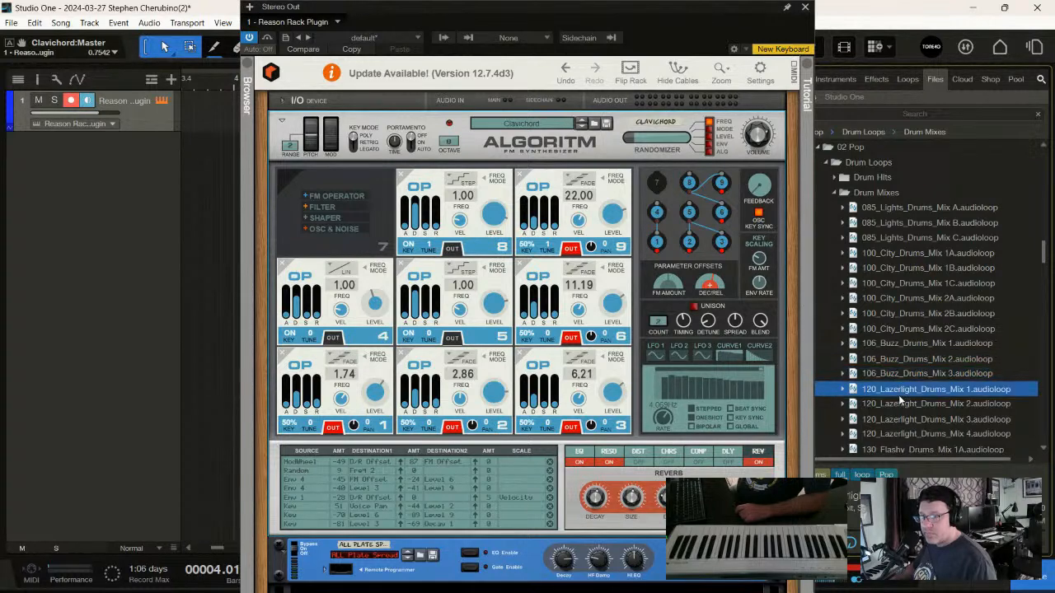
pyautogui.click(903, 405)
pyautogui.scroll(-1, 917, 416)
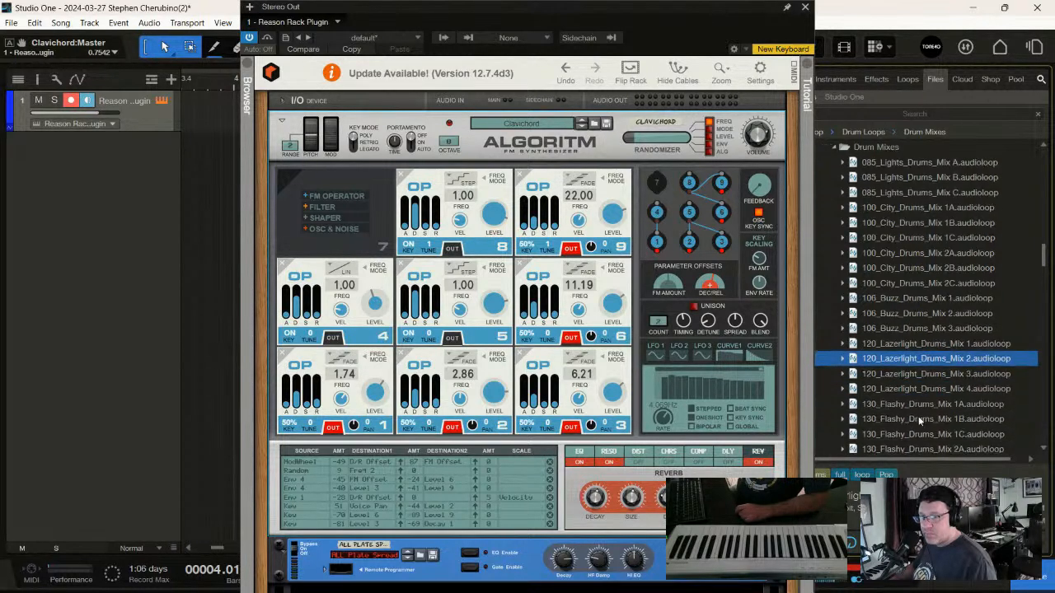
pyautogui.click(902, 404)
pyautogui.scroll(-4, 906, 412)
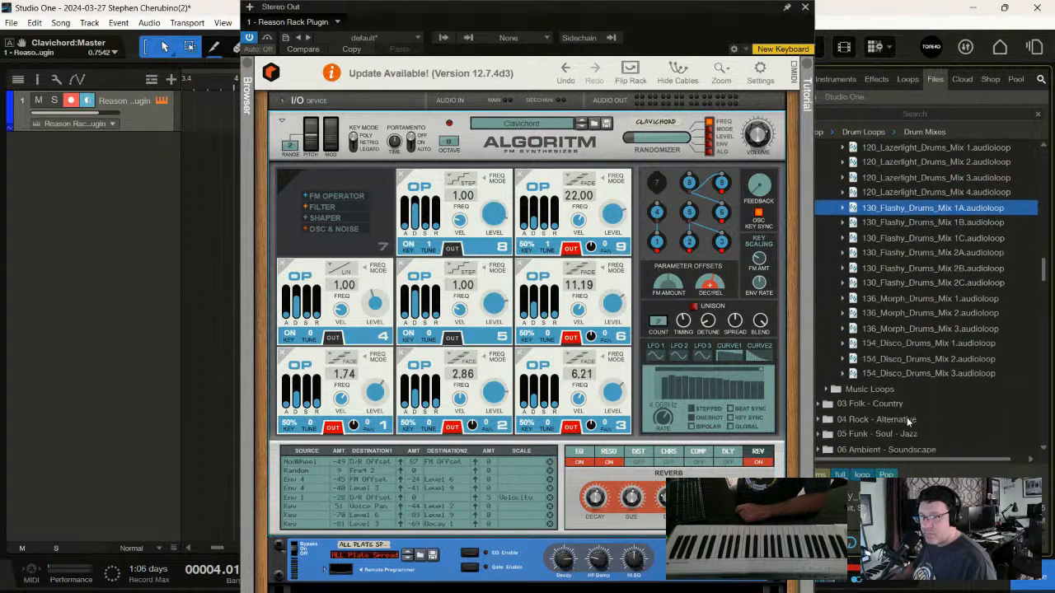
# - Open the Drum Mixes folder under 03 Folk - Country's Drum Loops
pyautogui.scroll(-1, 877, 404)
pyautogui.doubleClick(870, 392)
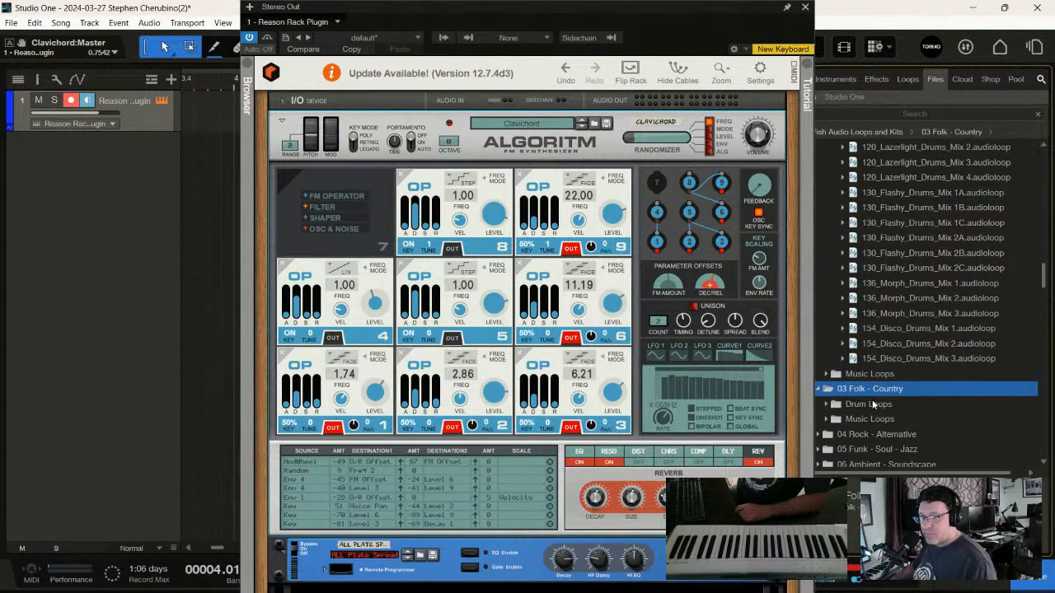
pyautogui.doubleClick(868, 405)
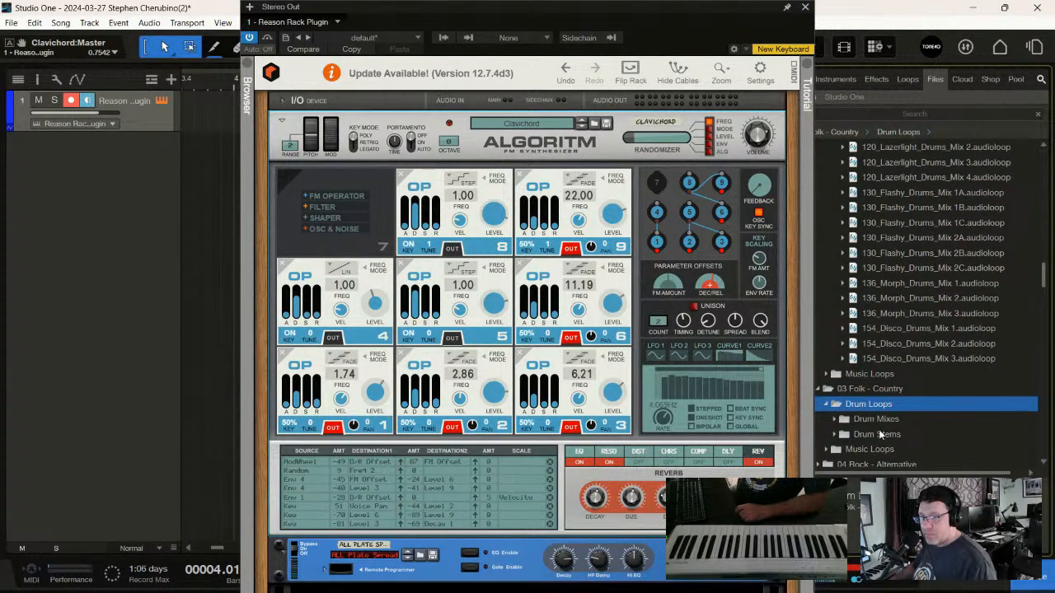
pyautogui.doubleClick(878, 432)
pyautogui.scroll(-1, 882, 414)
pyautogui.doubleClick(870, 374)
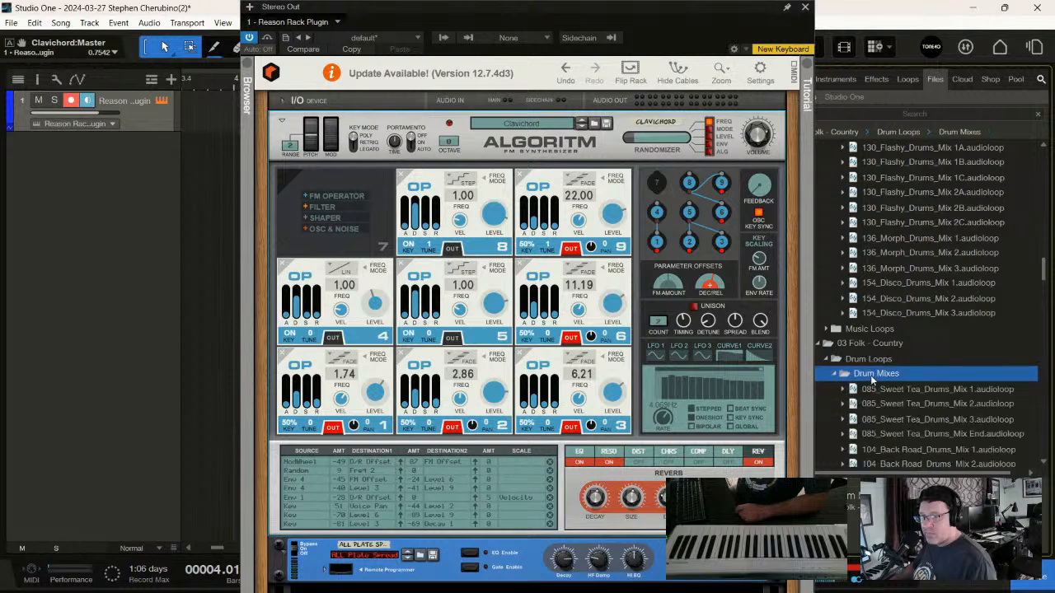
# - Preview the 085_Sweet Tea_Drums_Mix loops 1, 2 and 3, returning to Mix 1
pyautogui.click(880, 389)
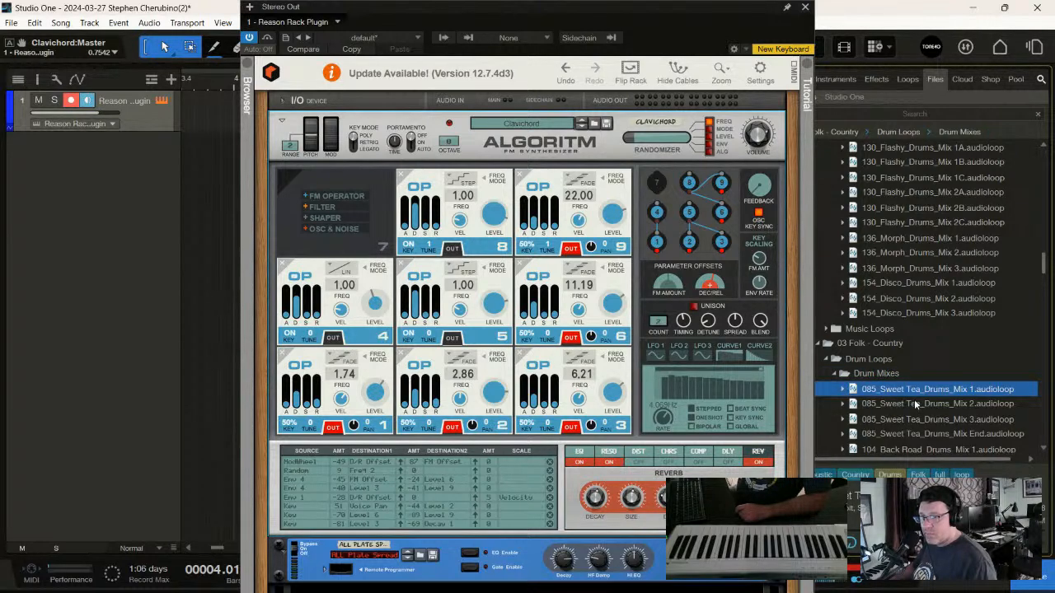
pyautogui.click(914, 403)
pyautogui.scroll(-2, 914, 423)
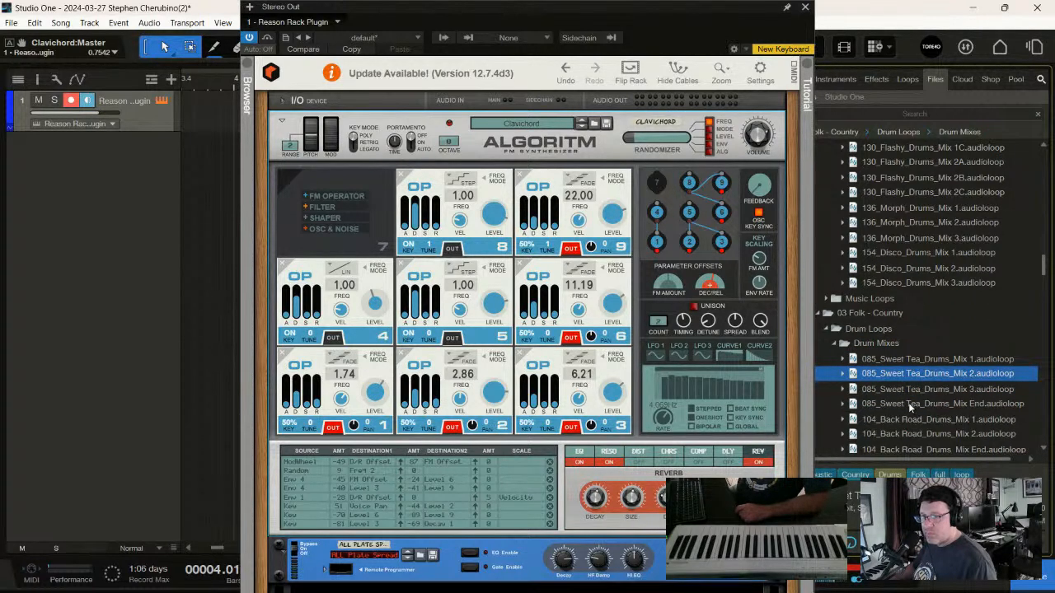
pyautogui.click(910, 405)
pyautogui.click(901, 387)
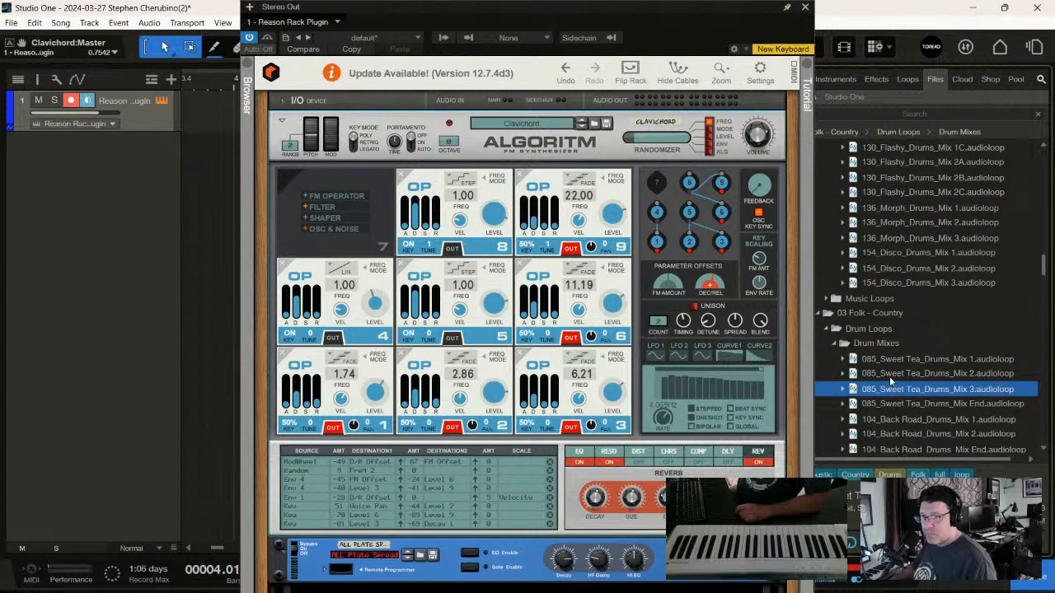
pyautogui.click(889, 359)
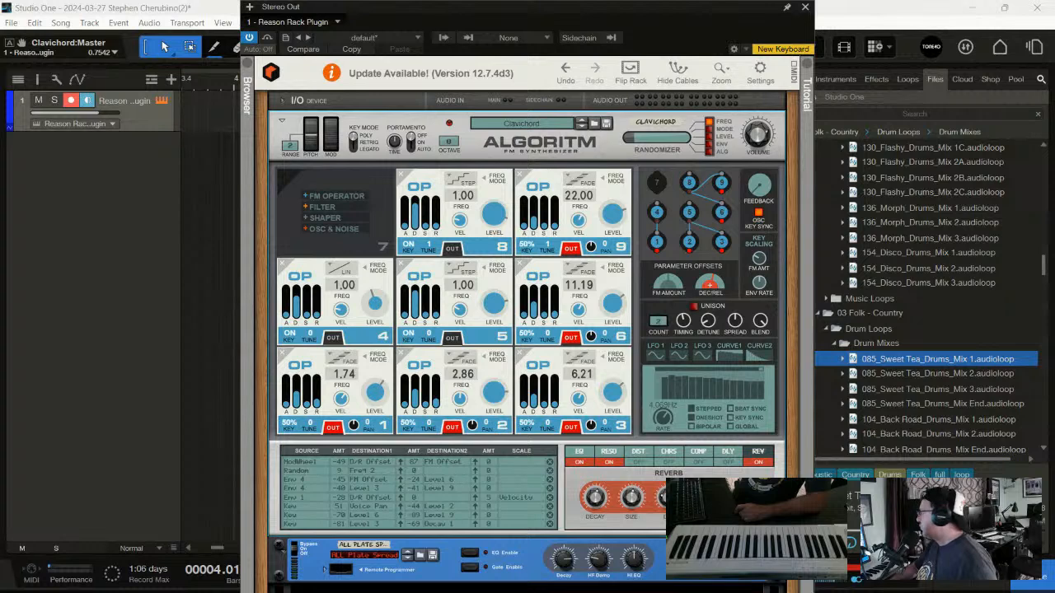
# - Advance Algoritm's patch past Female Filter Choir and Filter Feedback Pad to FMing the Dancefloor
pyautogui.click(581, 125)
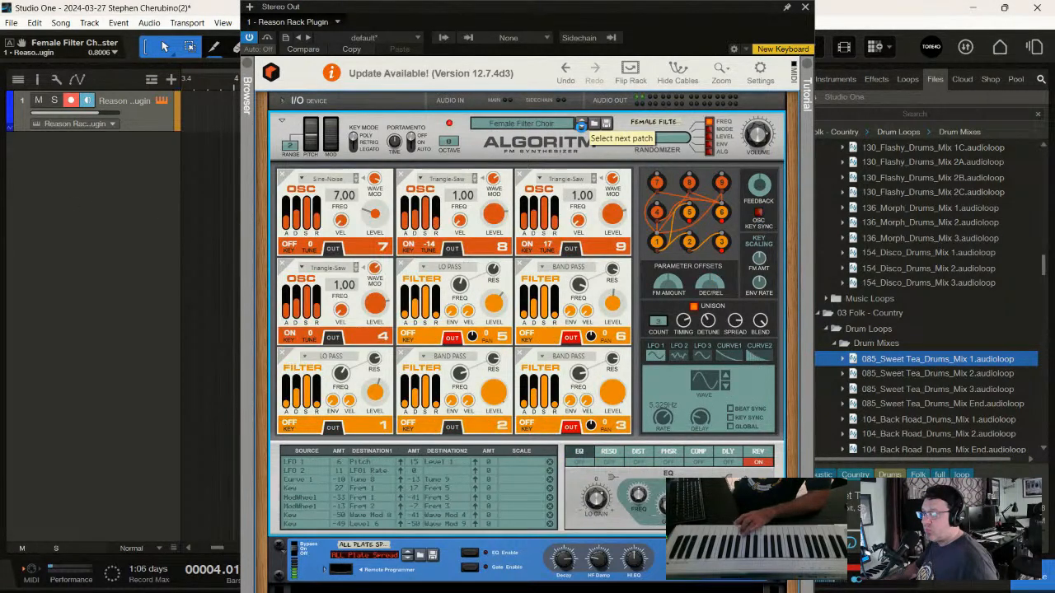
pyautogui.click(581, 125)
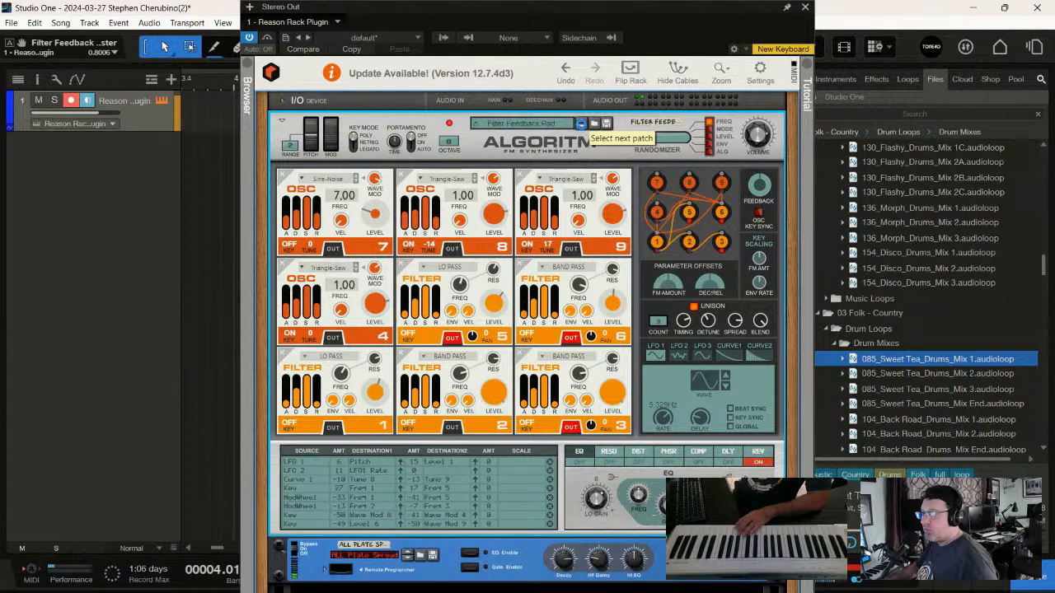
pyautogui.click(581, 124)
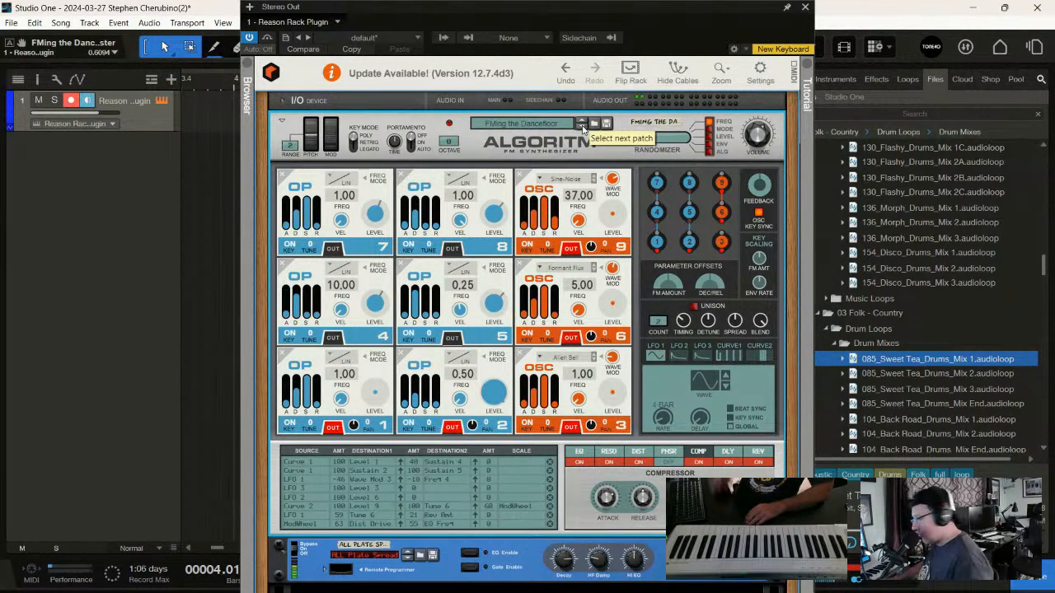
# - Turn off Algoritm's delay and compare the sound with the plate reverb bypassed and switched back on
pyautogui.click(299, 548)
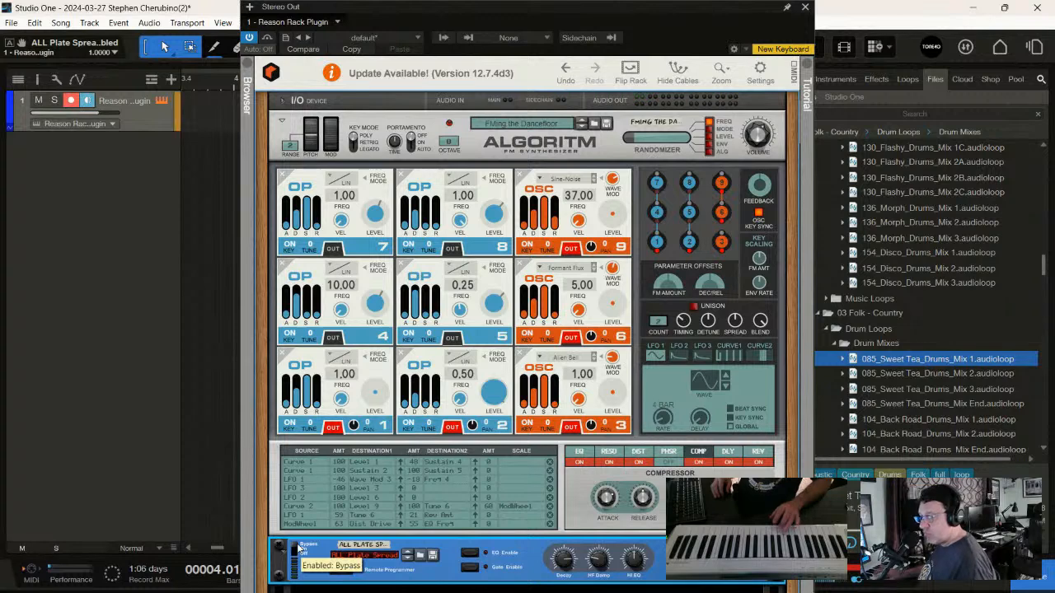
pyautogui.click(730, 456)
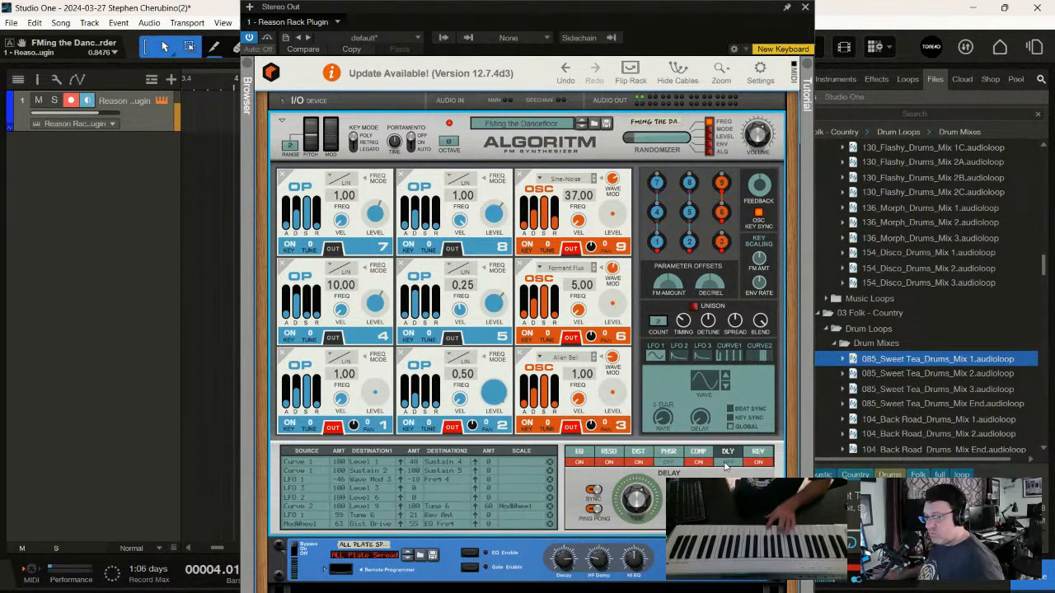
pyautogui.click(297, 551)
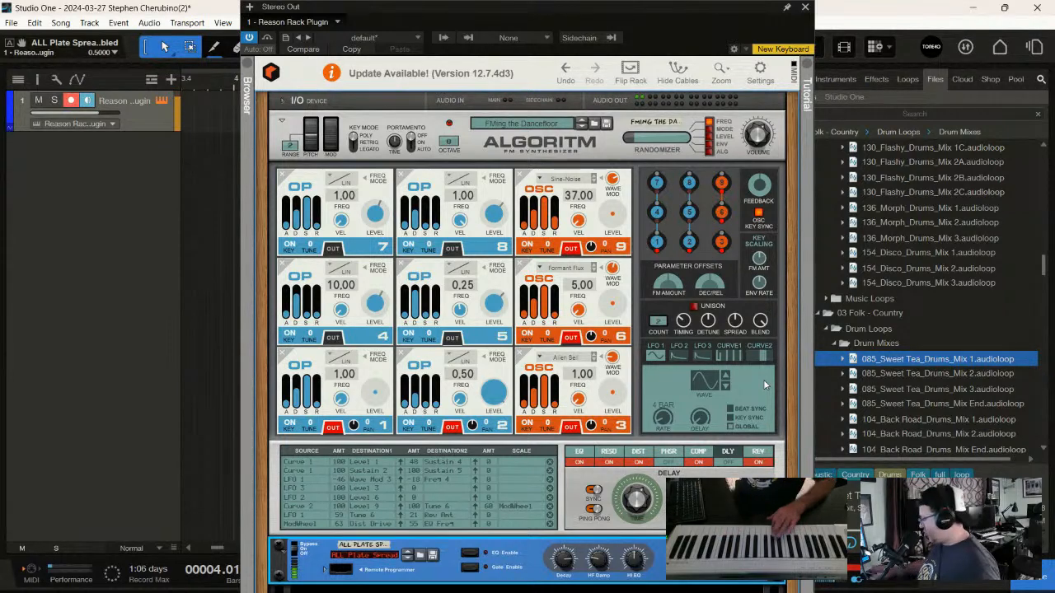
# - Advance Algoritm's patch past FSOH SawShape Lead, Glass Monarch and Ground line Module to Kalimba
pyautogui.click(580, 128)
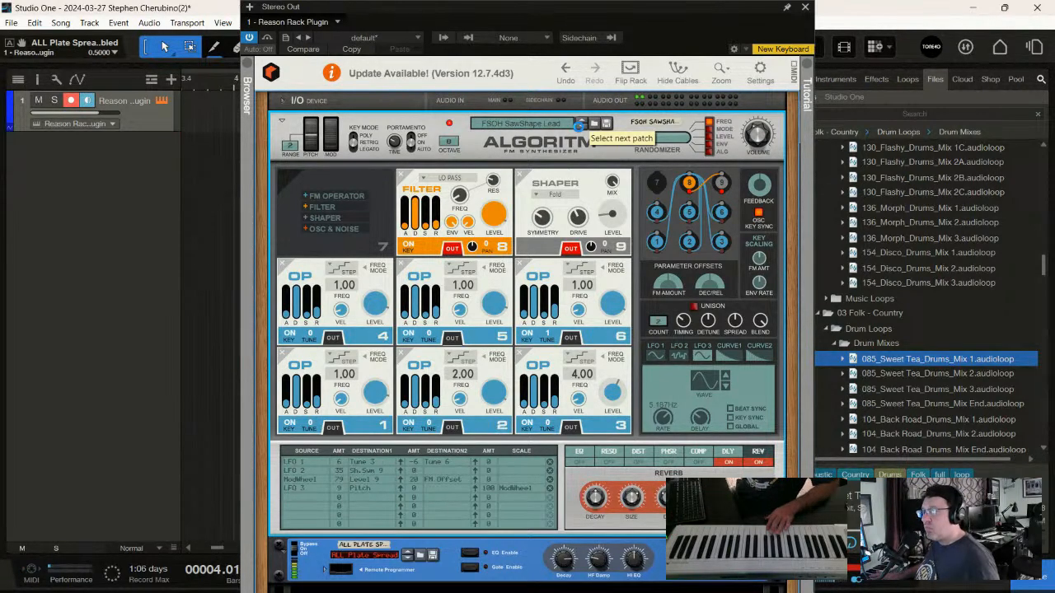
pyautogui.click(582, 124)
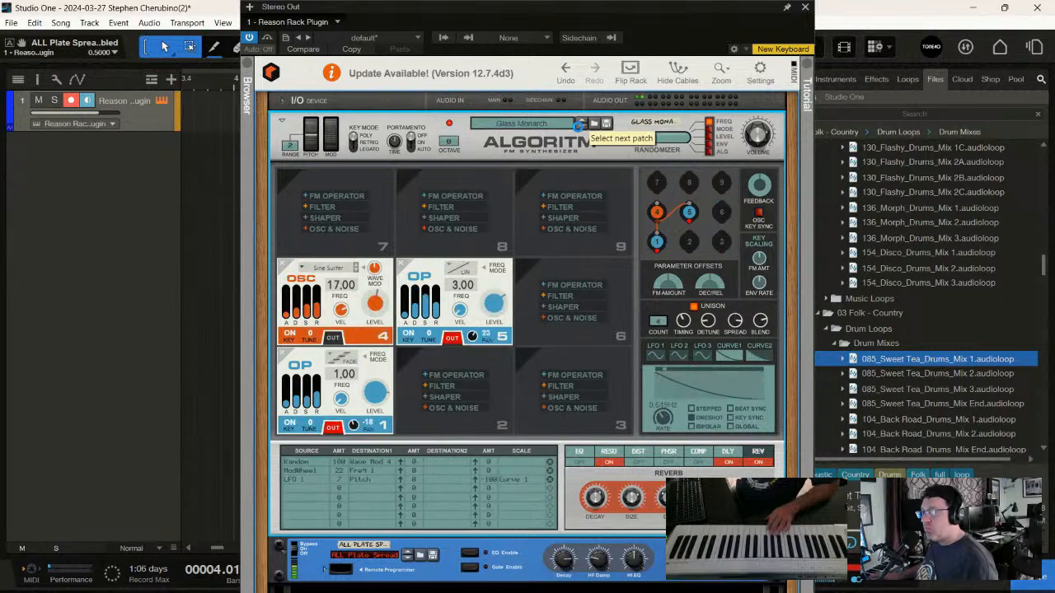
pyautogui.click(582, 125)
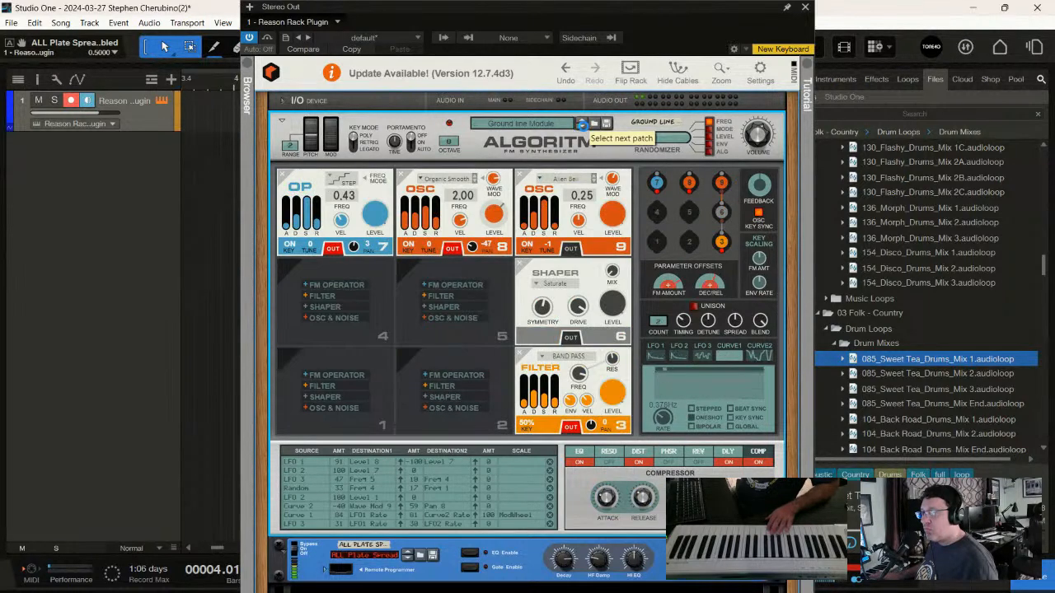
pyautogui.click(582, 124)
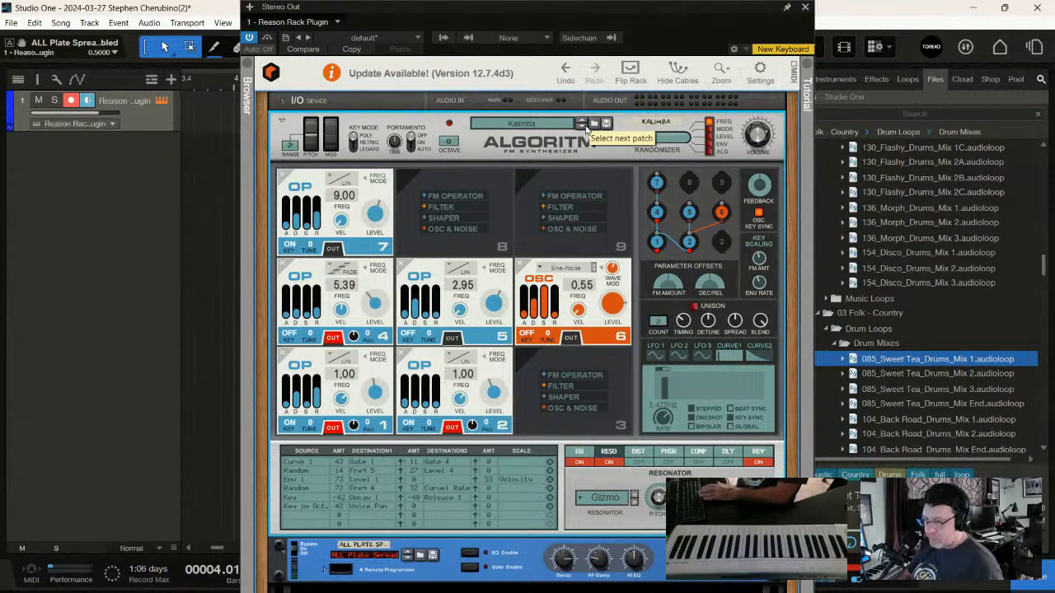
# - Close the plugin window and place the 085_Sweet Tea_Drums_Mix 1 loop on a new track at bar 1
pyautogui.click(807, 9)
pyautogui.moveTo(857, 360); pyautogui.dragTo(174, 178)
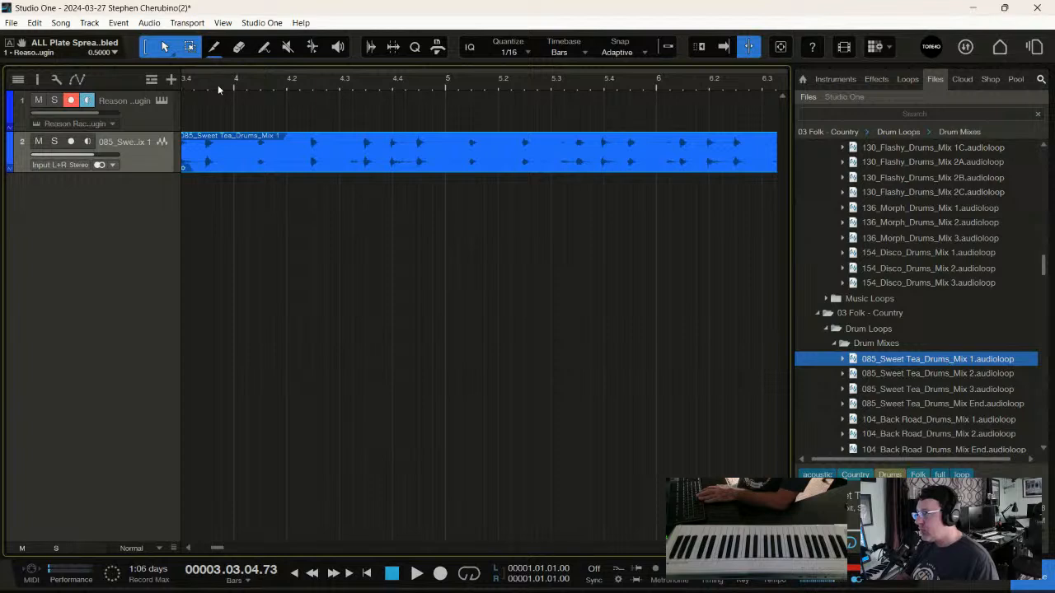
pyautogui.moveTo(218, 85); pyautogui.dragTo(478, 3)
pyautogui.moveTo(218, 154); pyautogui.dragTo(143, 146)
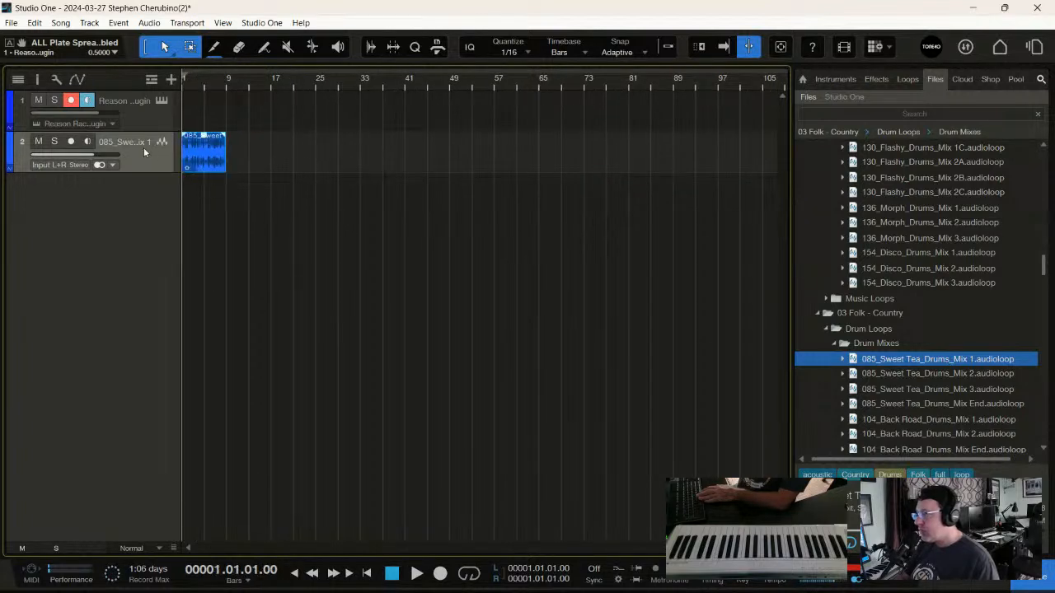
# - Set the drum loop track's volume to -4.4 dB and record a Kalimba part on track 1 over the loop
pyautogui.press('space')
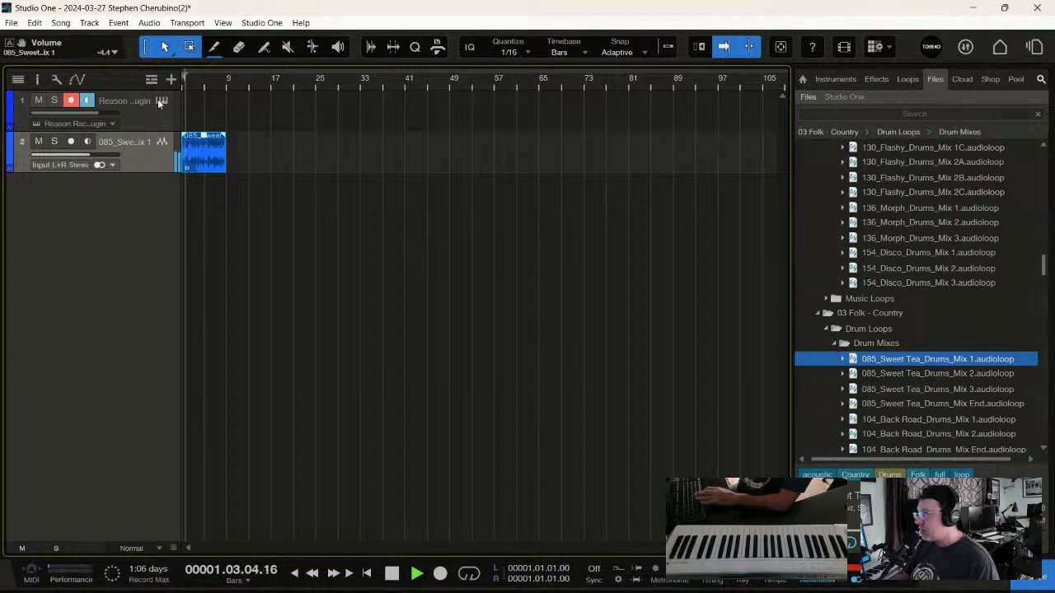
pyautogui.press('space')
pyautogui.press('space')
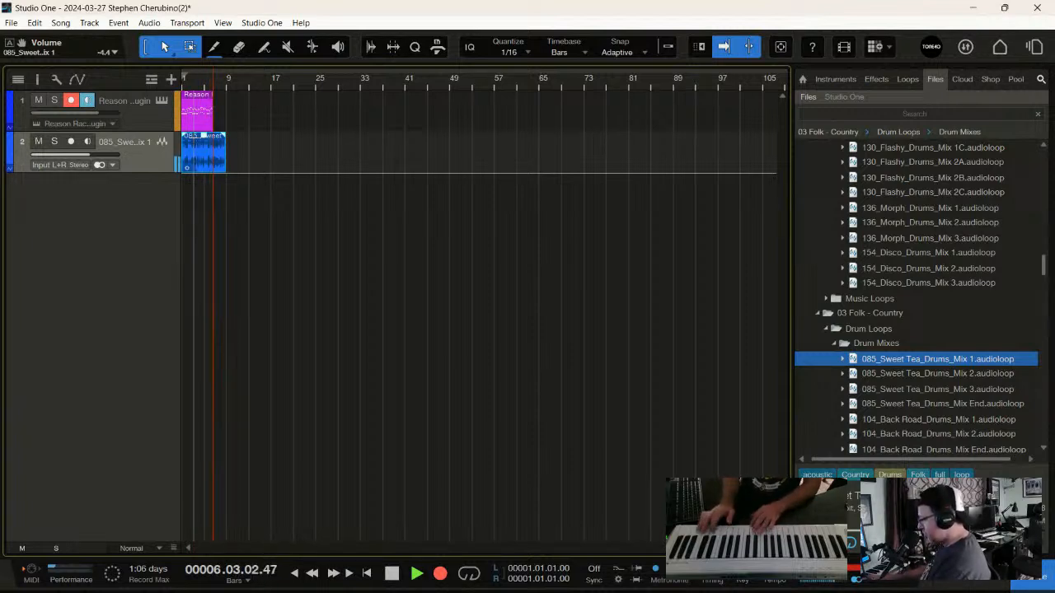
pyautogui.press('space')
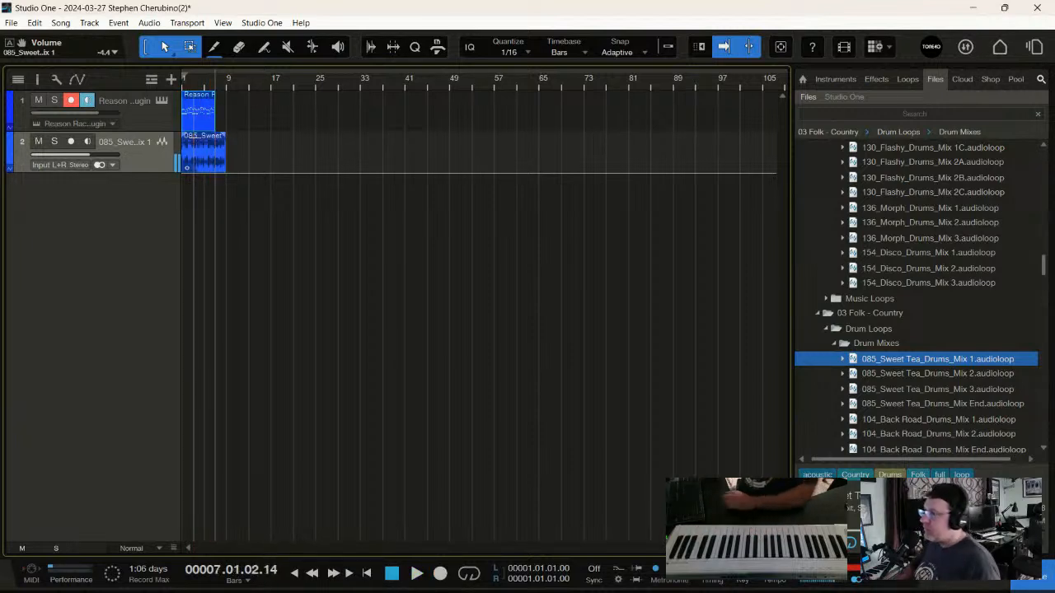
# - Cut the recorded Kalimba part down to a two-bar phrase starting at bar 1, with snapping turned on
pyautogui.click(196, 125)
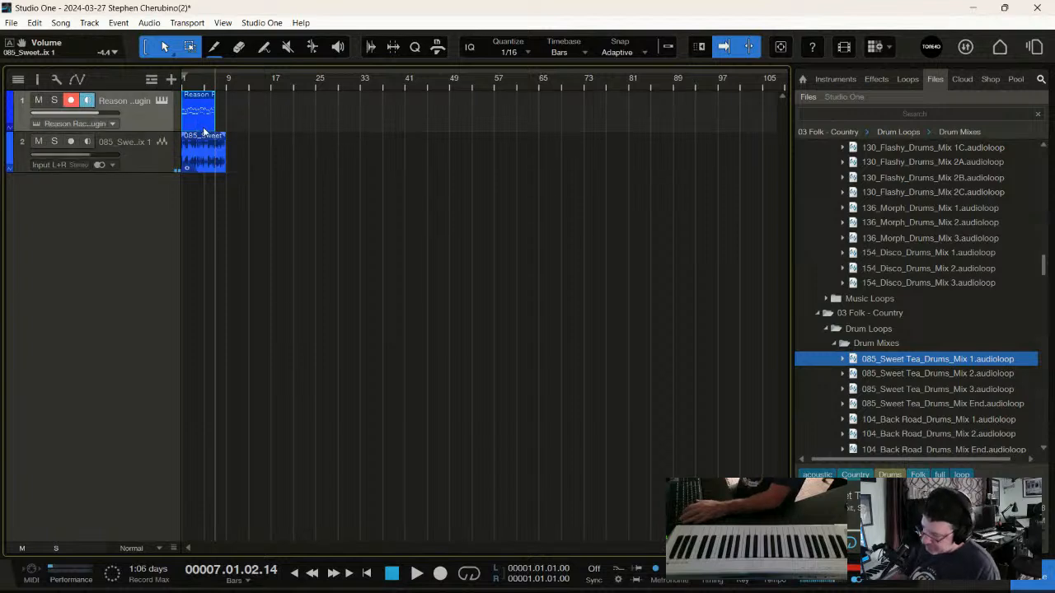
pyautogui.moveTo(191, 87); pyautogui.dragTo(269, 113)
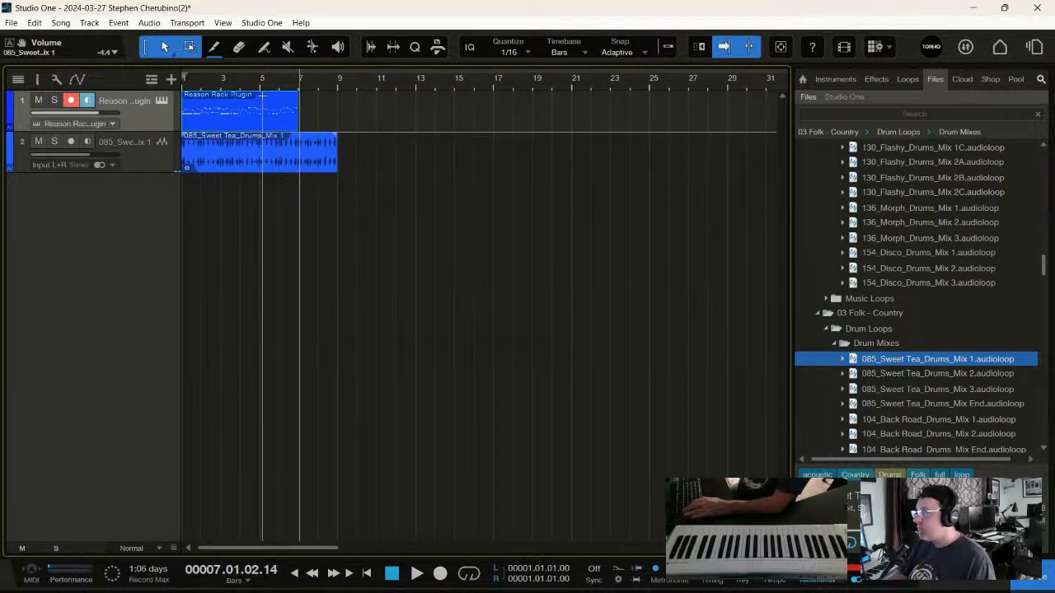
pyautogui.click(260, 86)
pyautogui.press('space')
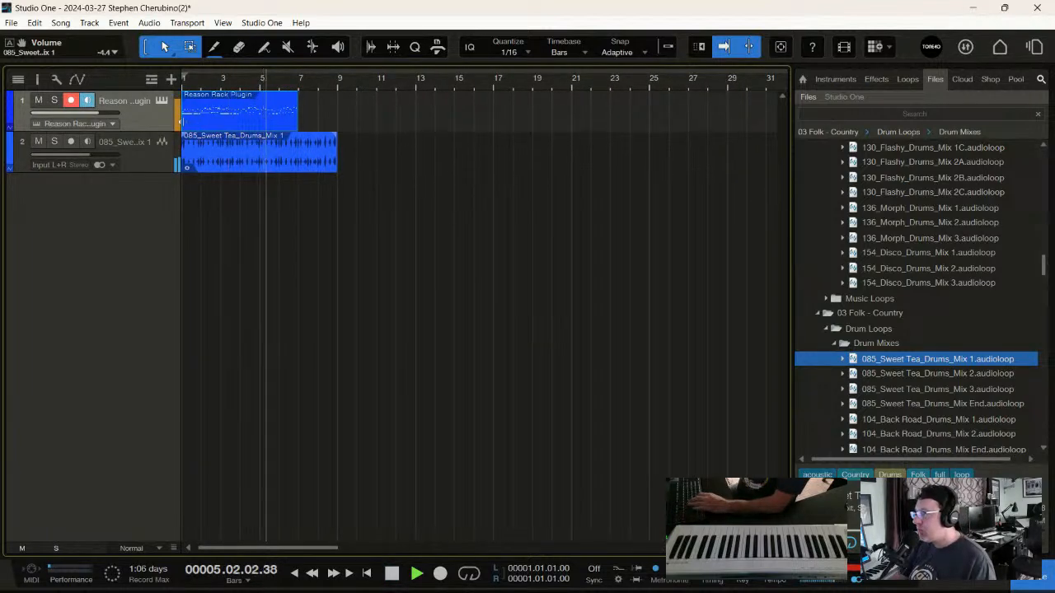
pyautogui.moveTo(184, 124)
pyautogui.mouseDown()
pyautogui.moveTo(259, 131)
pyautogui.moveTo(199, 126)
pyautogui.mouseUp()
pyautogui.press('space')
pyautogui.click(668, 50)
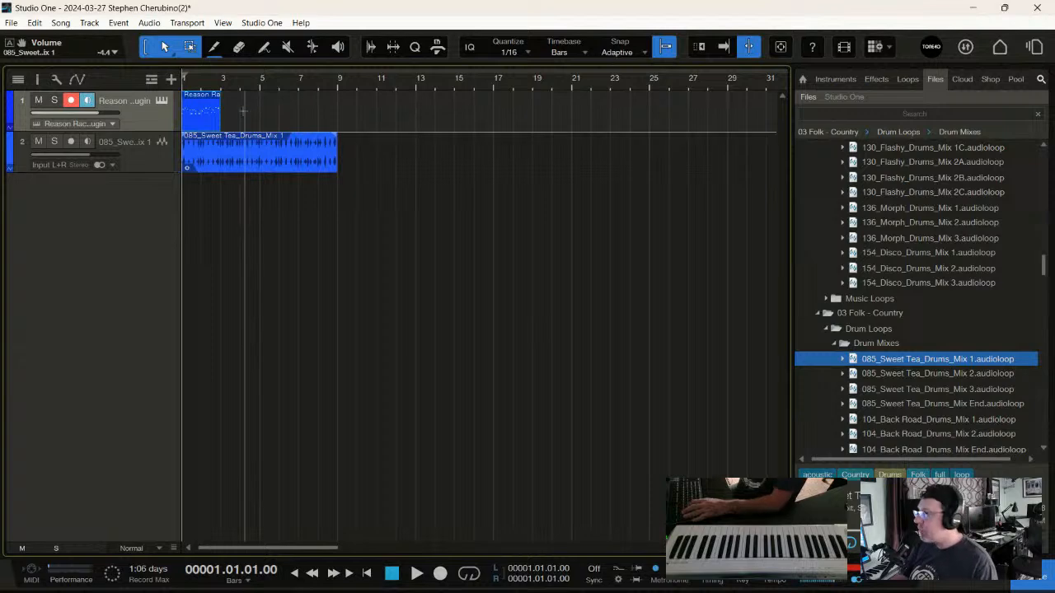
# - Duplicate the two-bar Kalimba part three times to fill the drum loop's length, and play the start
pyautogui.press('d')
pyautogui.press('d')
pyautogui.press('d')
pyautogui.press(',')
pyautogui.press('space')
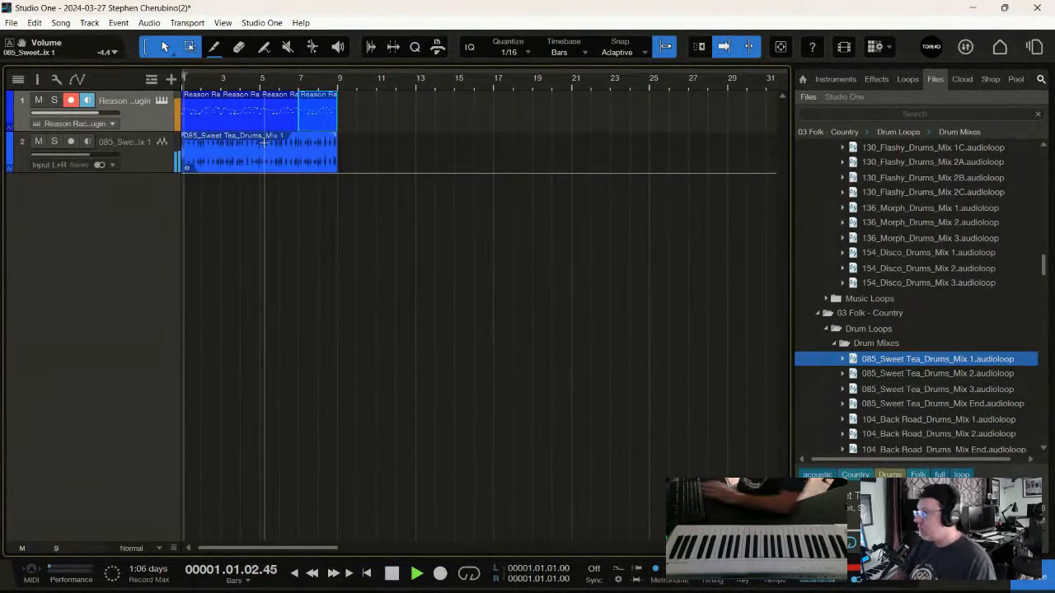
pyautogui.press('space')
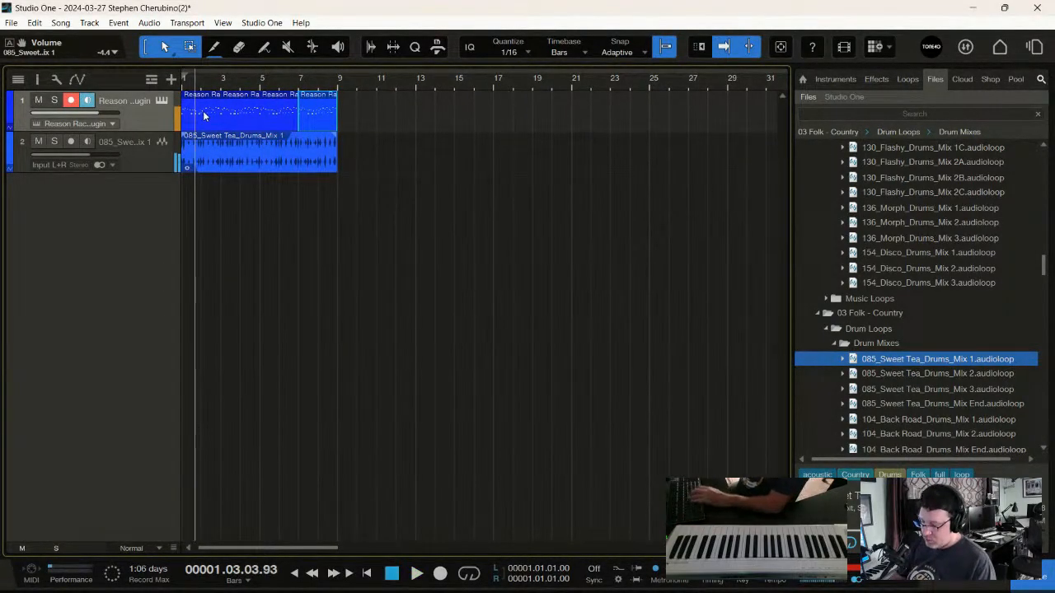
# - Open the first Kalimba part in the note editor and examine its notes in bars 1 and 2 during playback
pyautogui.press('space')
pyautogui.doubleClick(210, 122)
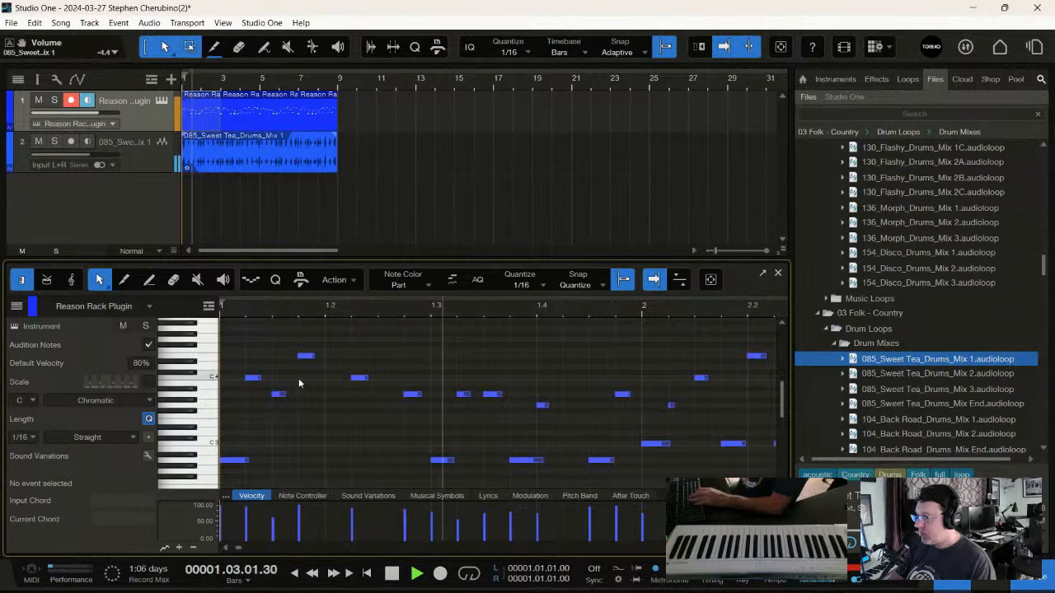
pyautogui.moveTo(496, 306); pyautogui.dragTo(399, 284)
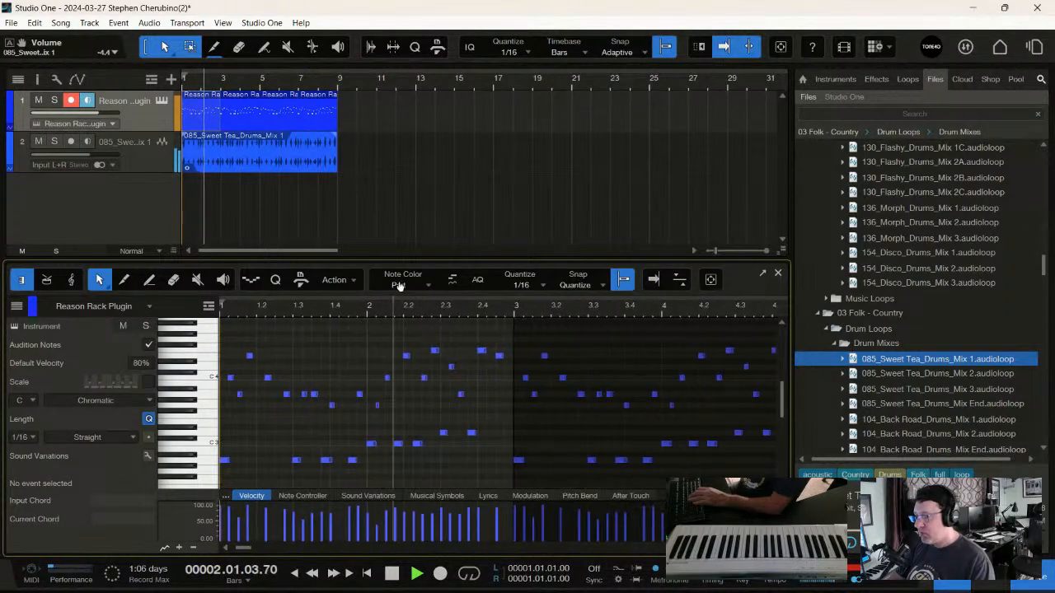
pyautogui.moveTo(465, 312); pyautogui.dragTo(451, 327)
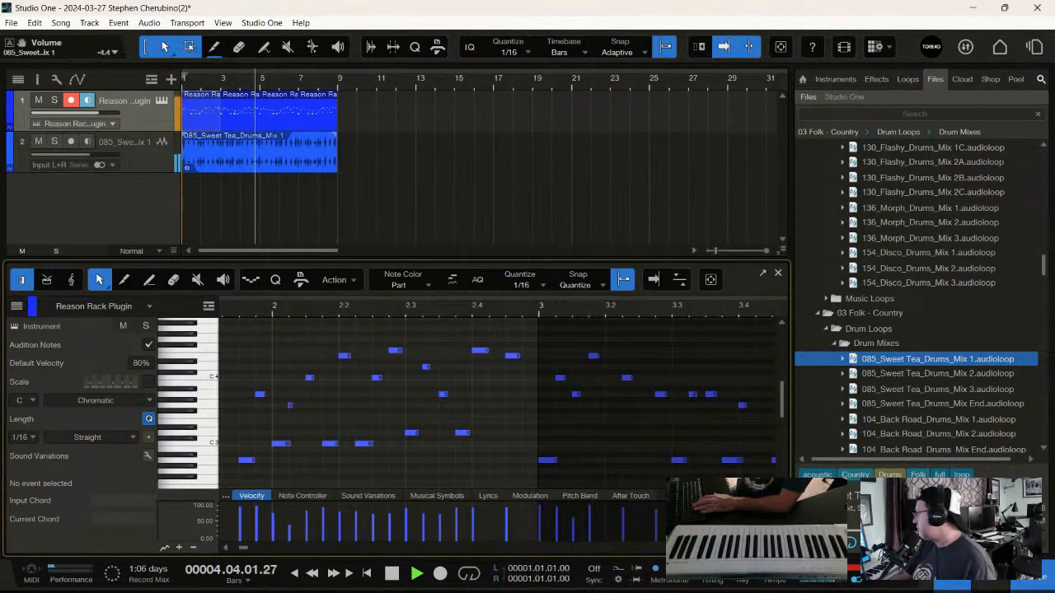
pyautogui.press('space')
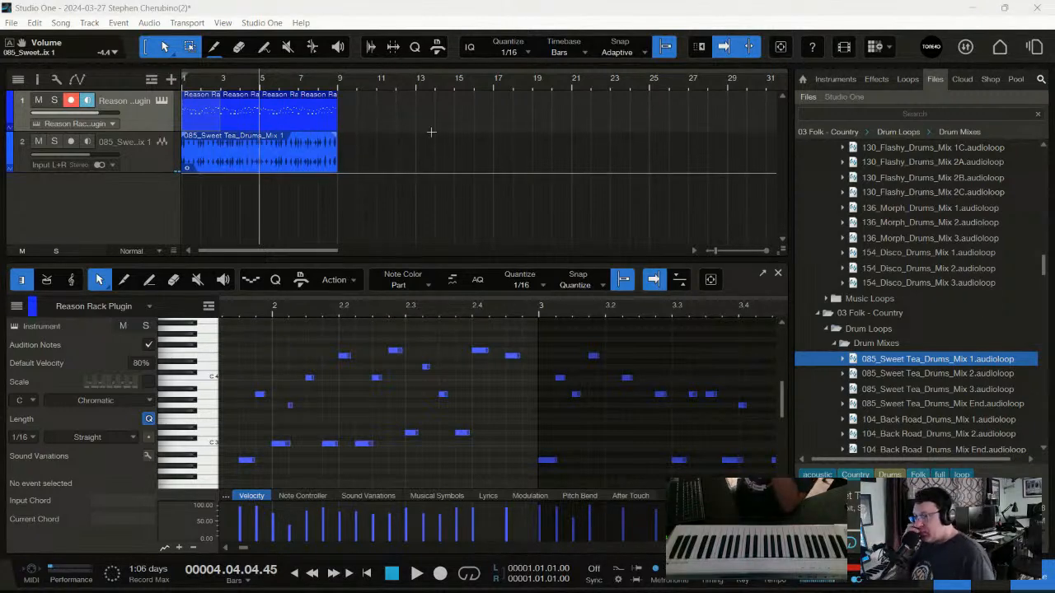
# - Add a second Reason Rack Plugin from the Reason Studios instruments as a new track below the drum loop
pyautogui.click(835, 77)
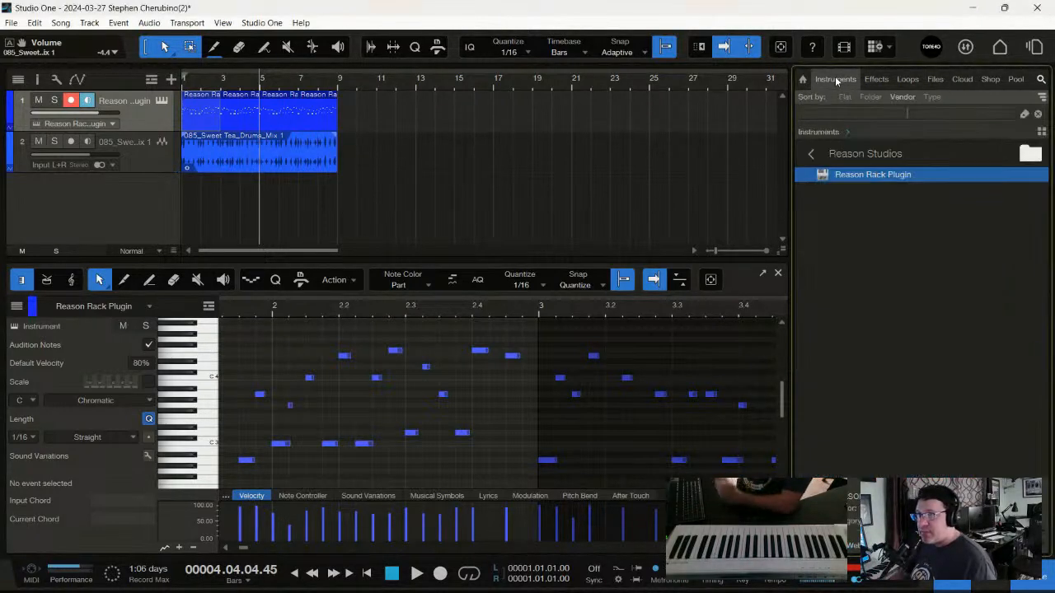
pyautogui.click(809, 155)
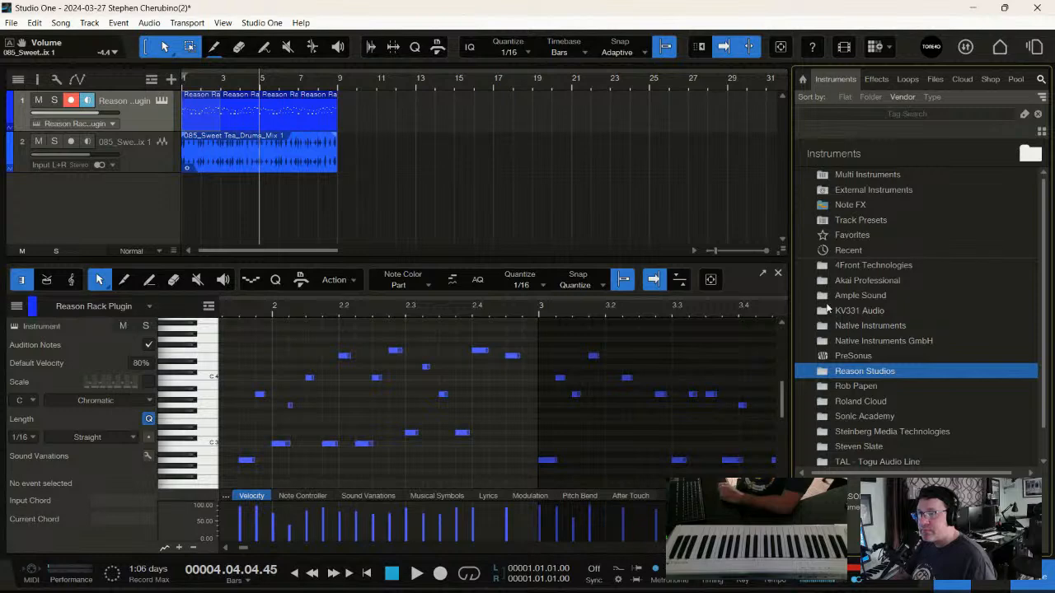
pyautogui.moveTo(832, 371)
pyautogui.mouseDown()
pyautogui.moveTo(330, 161)
pyautogui.moveTo(171, 199)
pyautogui.moveTo(816, 358)
pyautogui.moveTo(824, 377)
pyautogui.mouseUp()
pyautogui.doubleClick(823, 377)
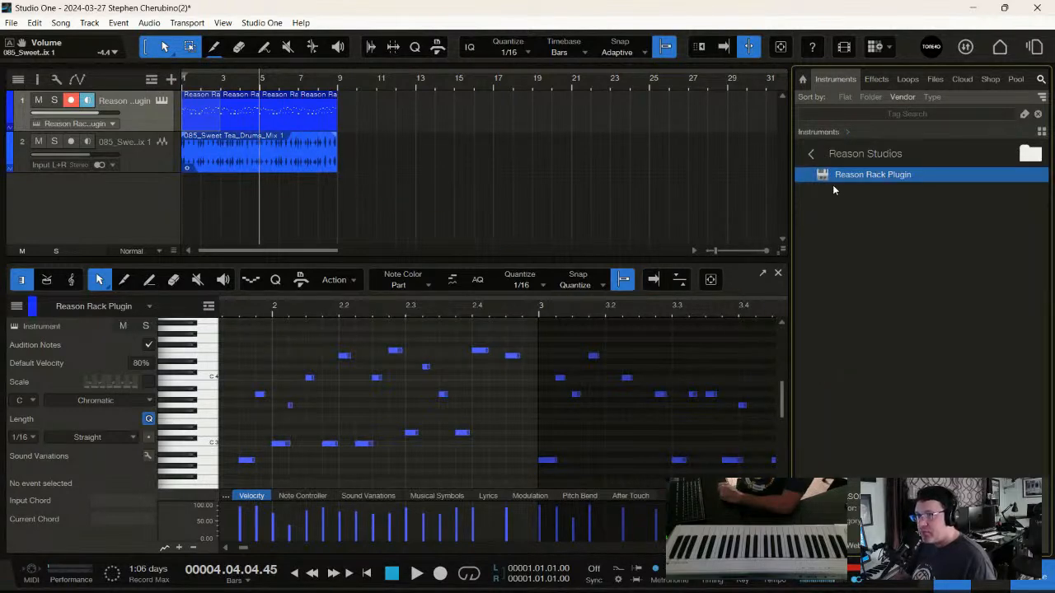
pyautogui.moveTo(832, 190); pyautogui.dragTo(311, 185)
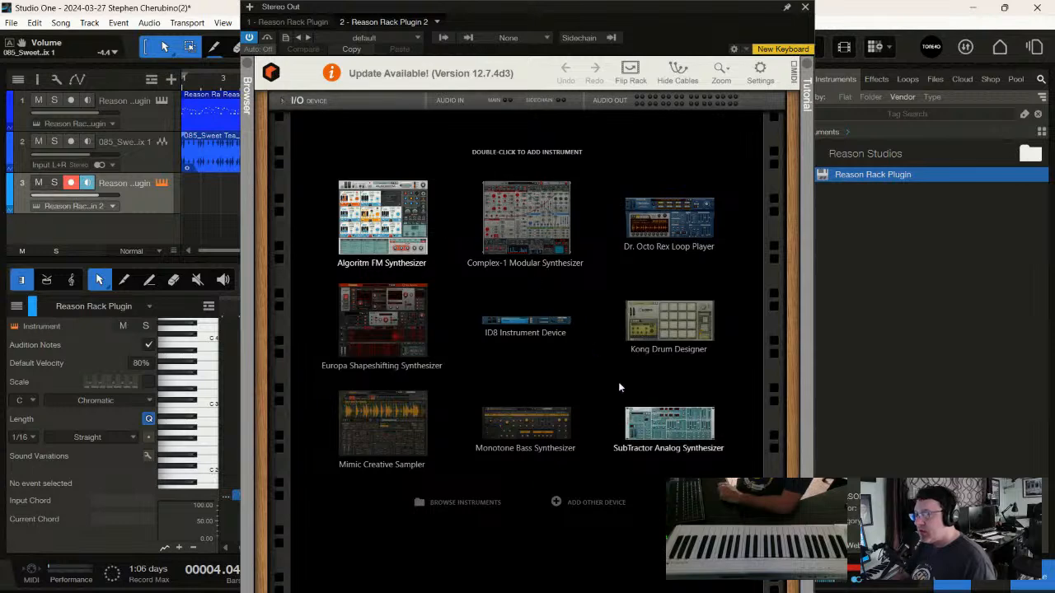
# - Try a Monotone Bass Synthesizer in the new rack and replace it with a Mimic Creative Sampler
pyautogui.doubleClick(514, 412)
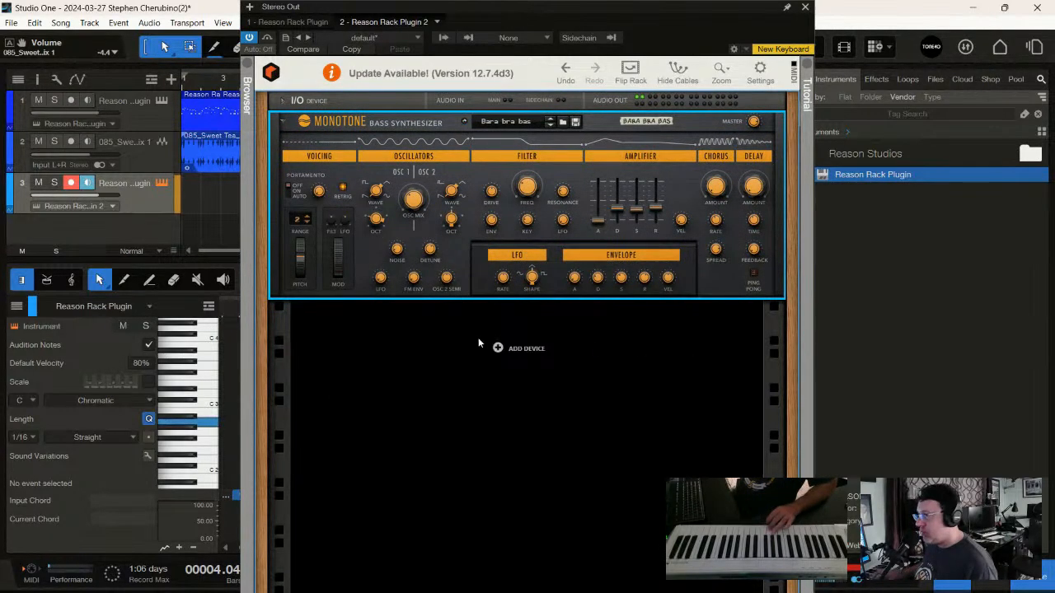
pyautogui.rightClick(489, 355)
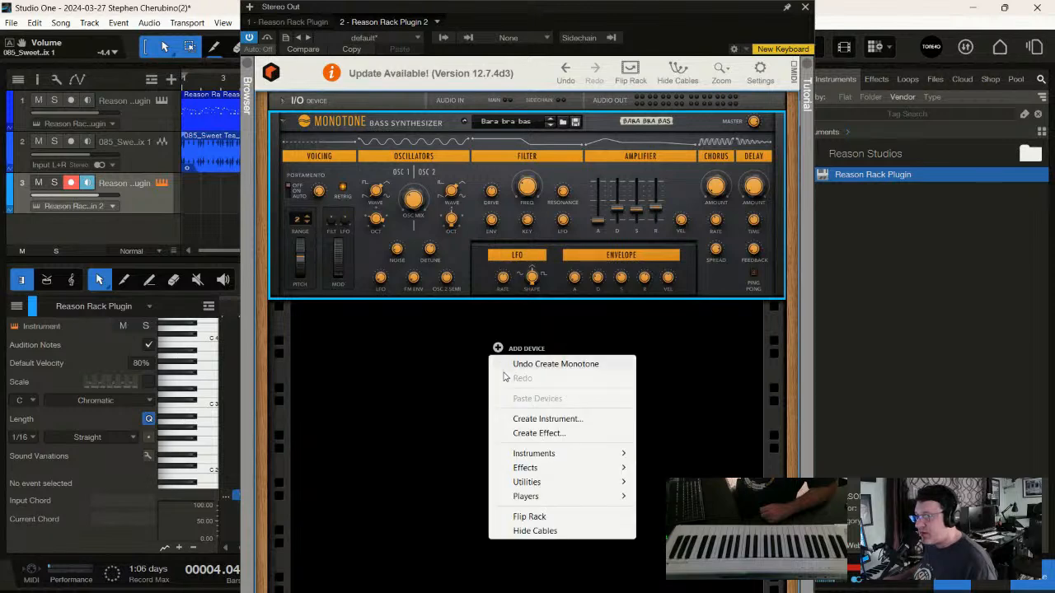
pyautogui.moveTo(542, 453)
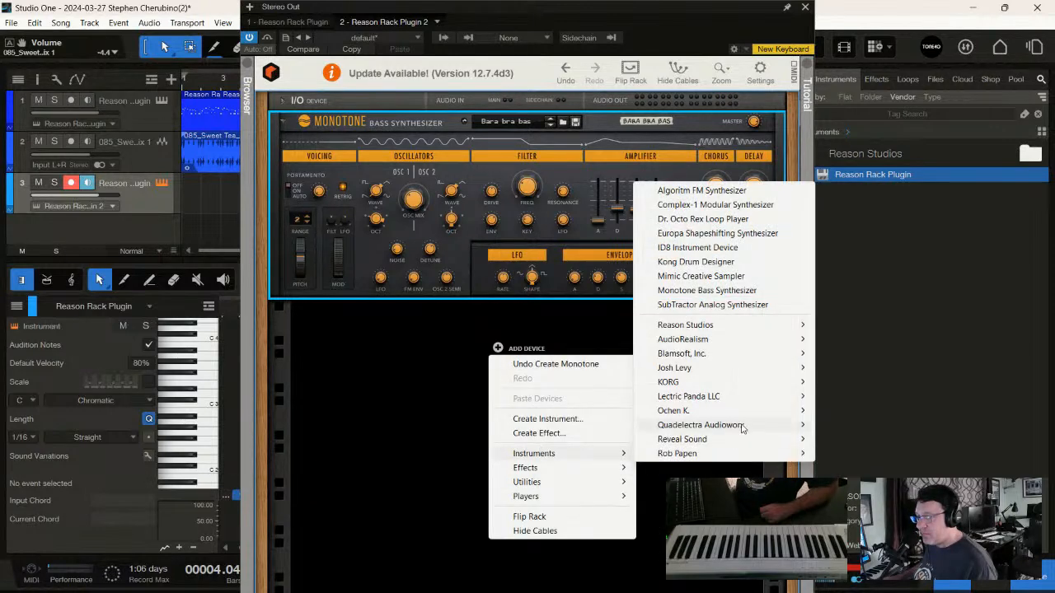
pyautogui.click(728, 294)
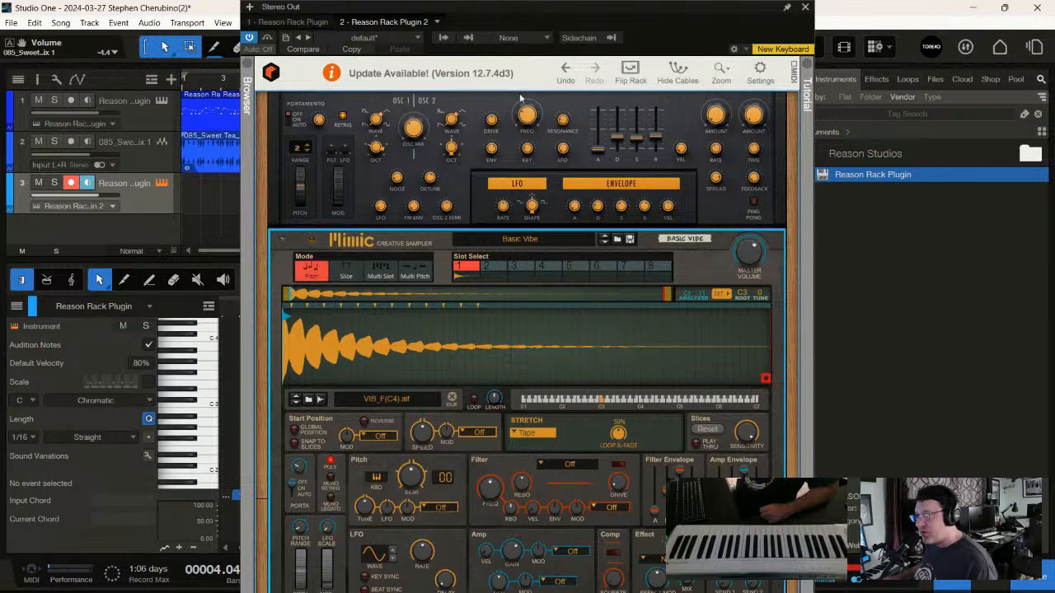
pyautogui.rightClick(587, 102)
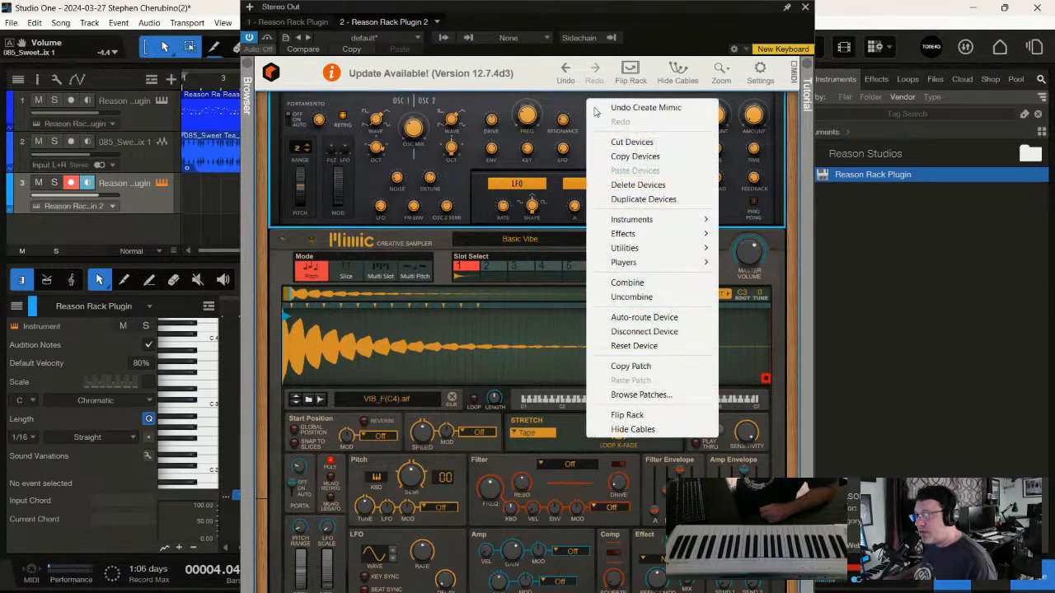
pyautogui.click(633, 185)
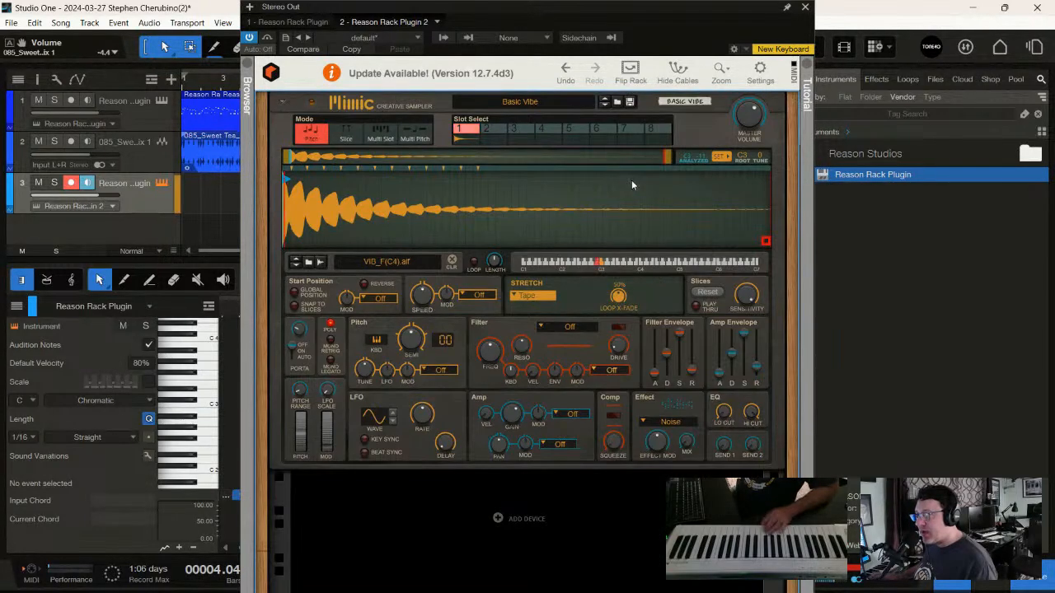
# - Browse the Mimic patches, try House Bass Layer and Space Zither, and load Triple Punch Bass
pyautogui.click(508, 102)
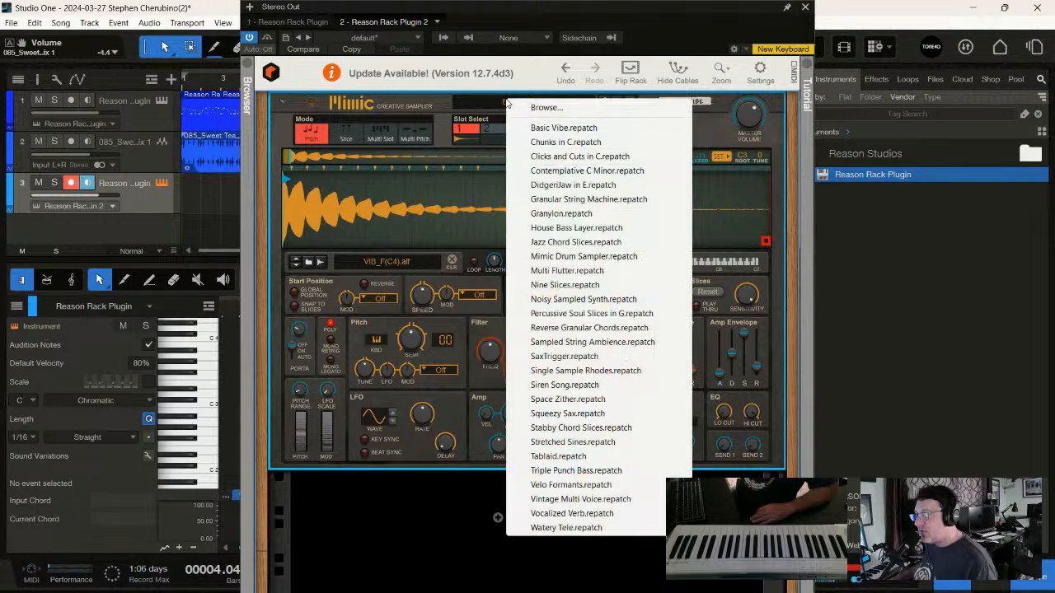
pyautogui.click(534, 109)
pyautogui.scroll(-1, 387, 255)
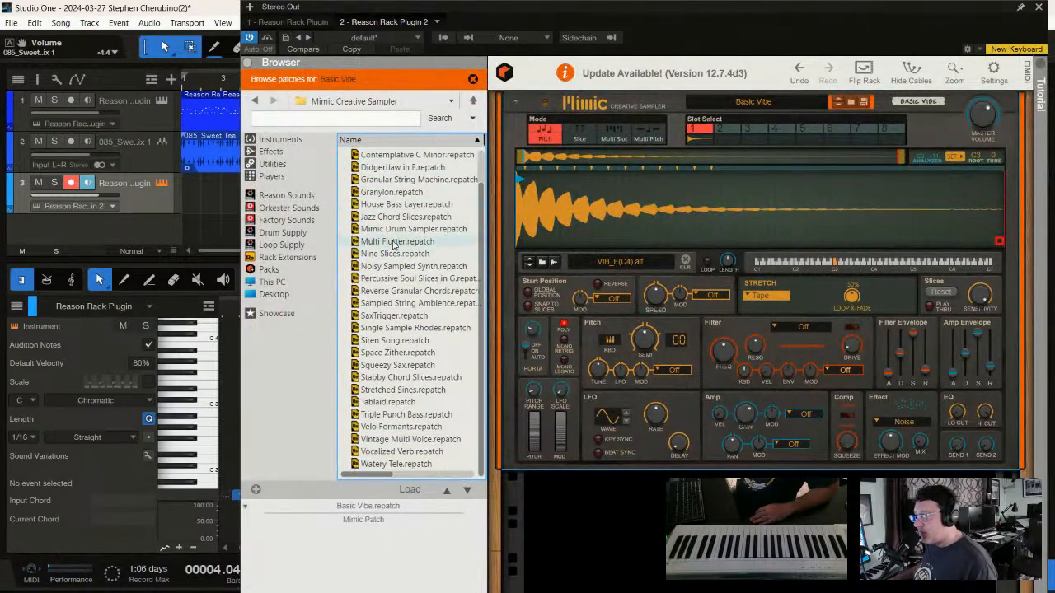
pyautogui.scroll(1, 389, 256)
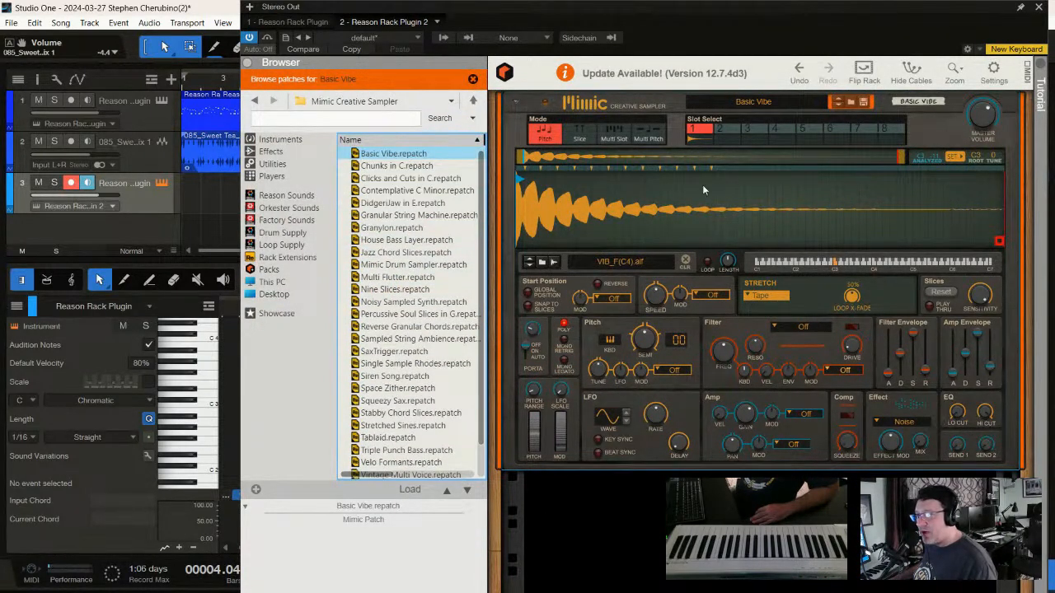
pyautogui.click(400, 240)
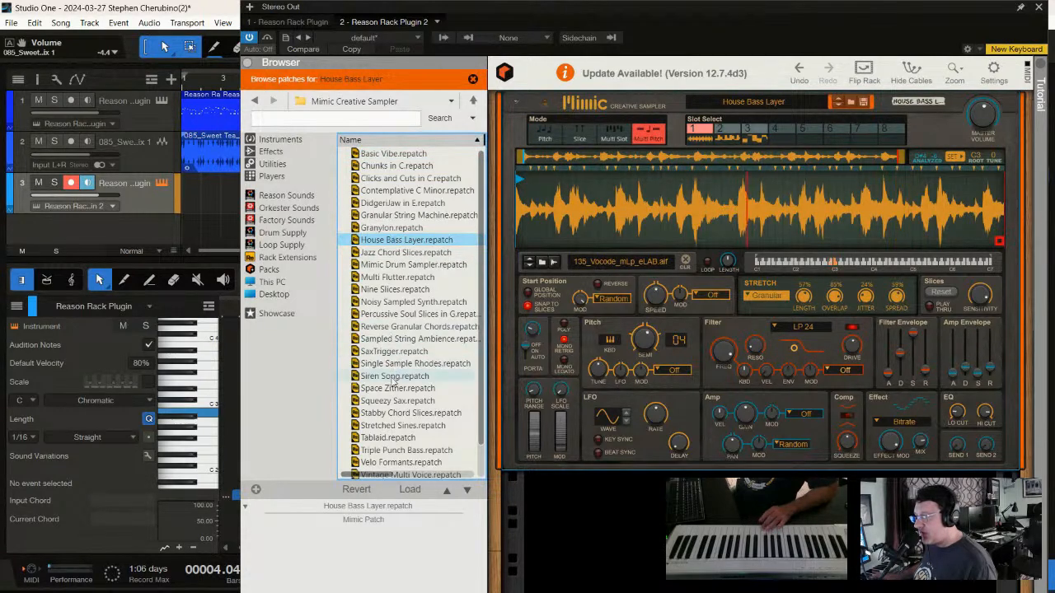
pyautogui.click(395, 387)
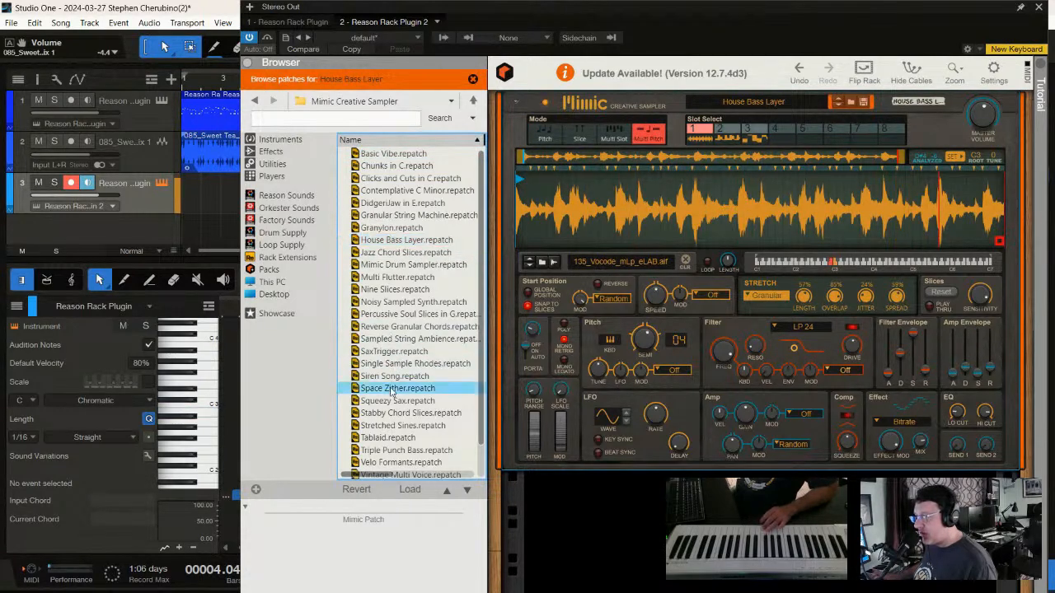
pyautogui.click(402, 338)
pyautogui.click(400, 450)
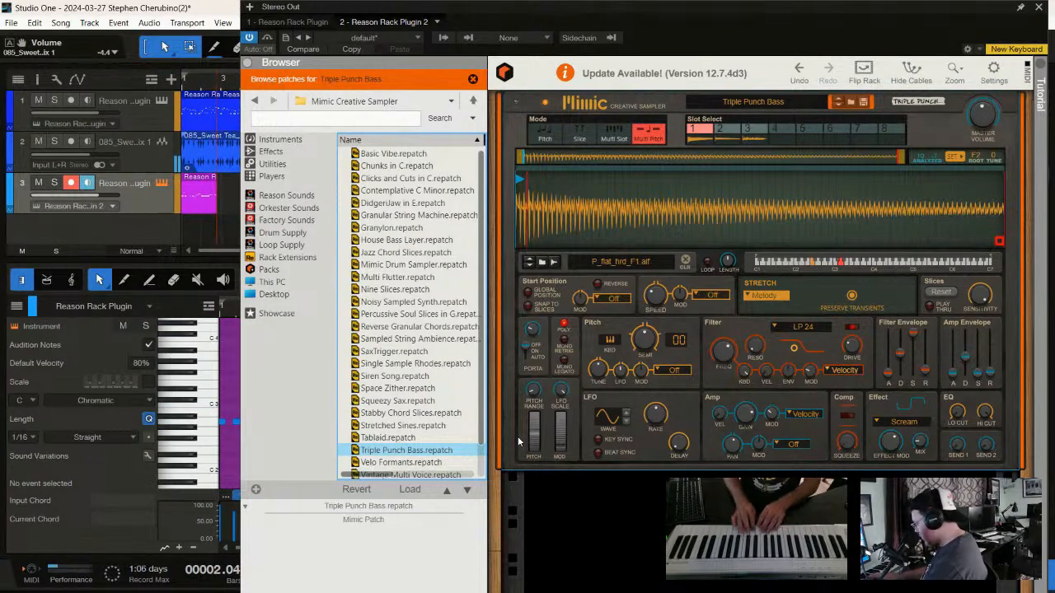
# - Record a two-bar Triple Punch Bass part on track 3 and play it back from bar 1 in the note editor
pyautogui.press('space')
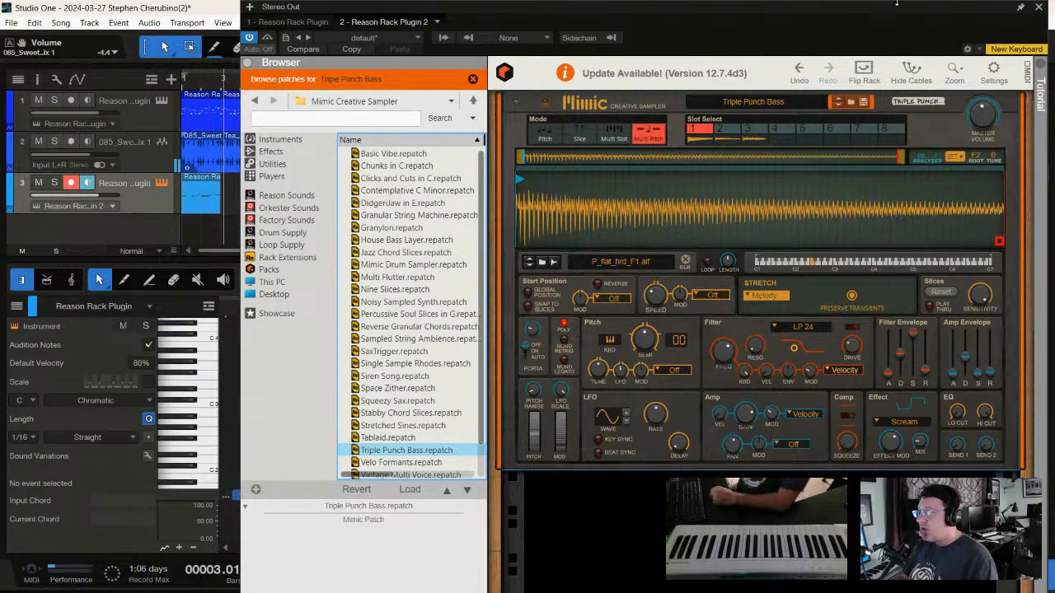
pyautogui.click(1038, 7)
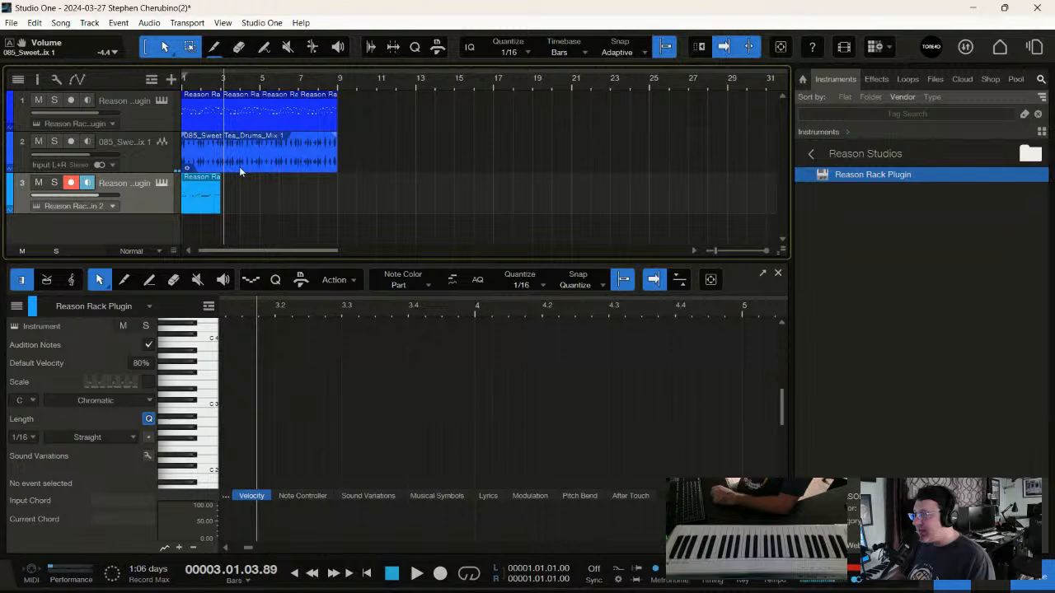
pyautogui.doubleClick(190, 209)
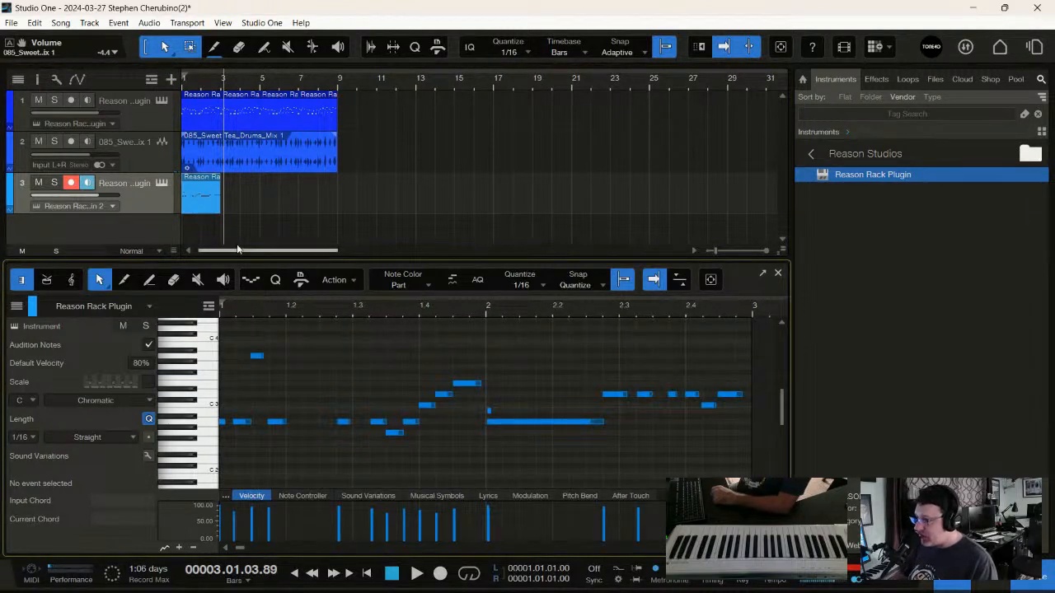
pyautogui.moveTo(240, 311); pyautogui.dragTo(365, 315)
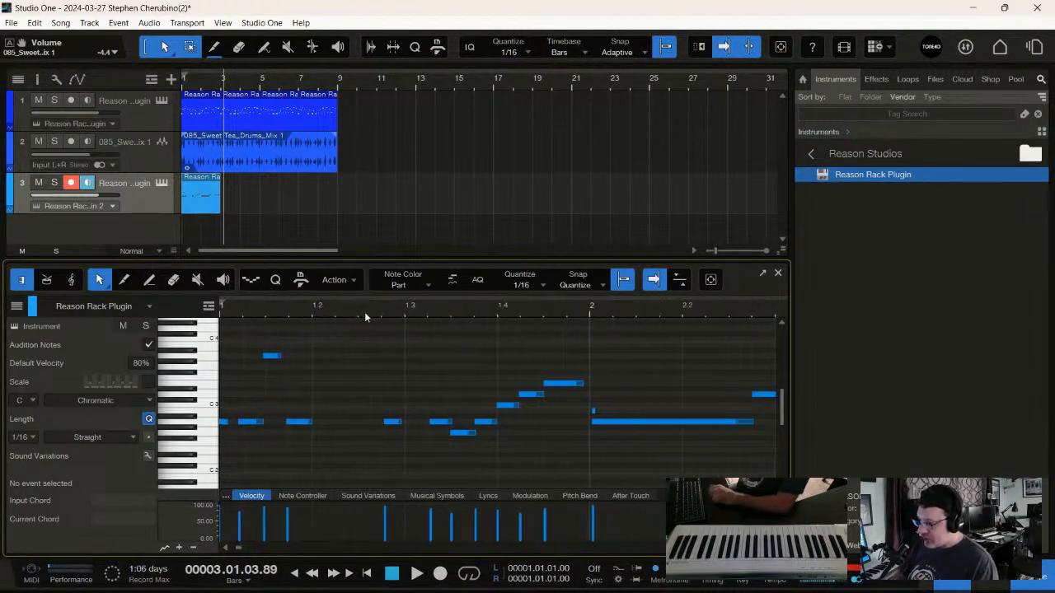
pyautogui.press(',')
pyautogui.press('space')
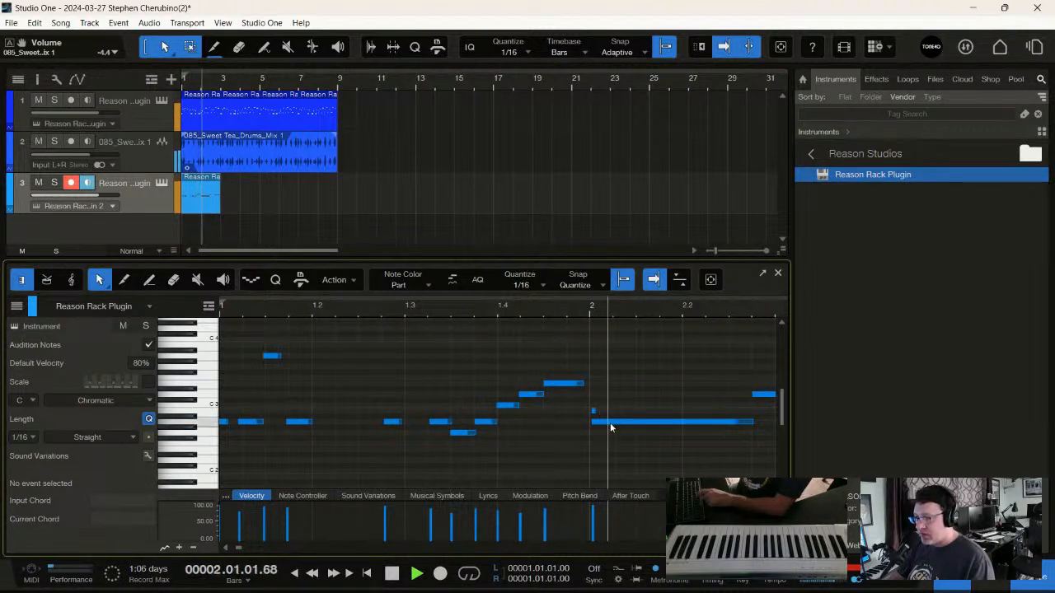
pyautogui.press('space')
# - Remove the short stray note at bar 2, move the long bass note there to C3, and play the part
pyautogui.moveTo(593, 414)
pyautogui.mouseDown()
pyautogui.moveTo(600, 388)
pyautogui.moveTo(594, 410)
pyautogui.mouseUp()
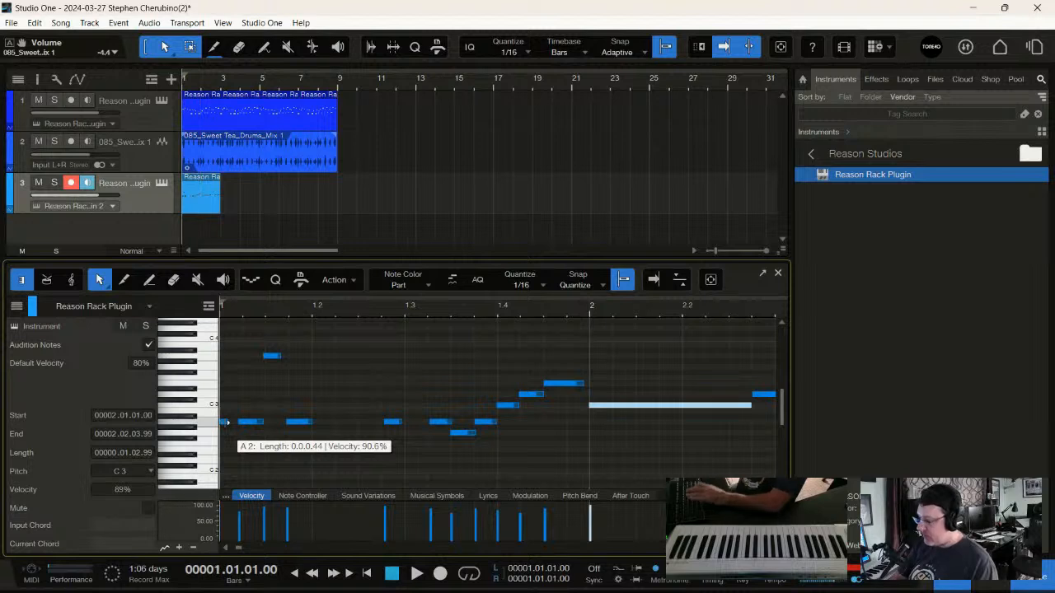
pyautogui.press('space')
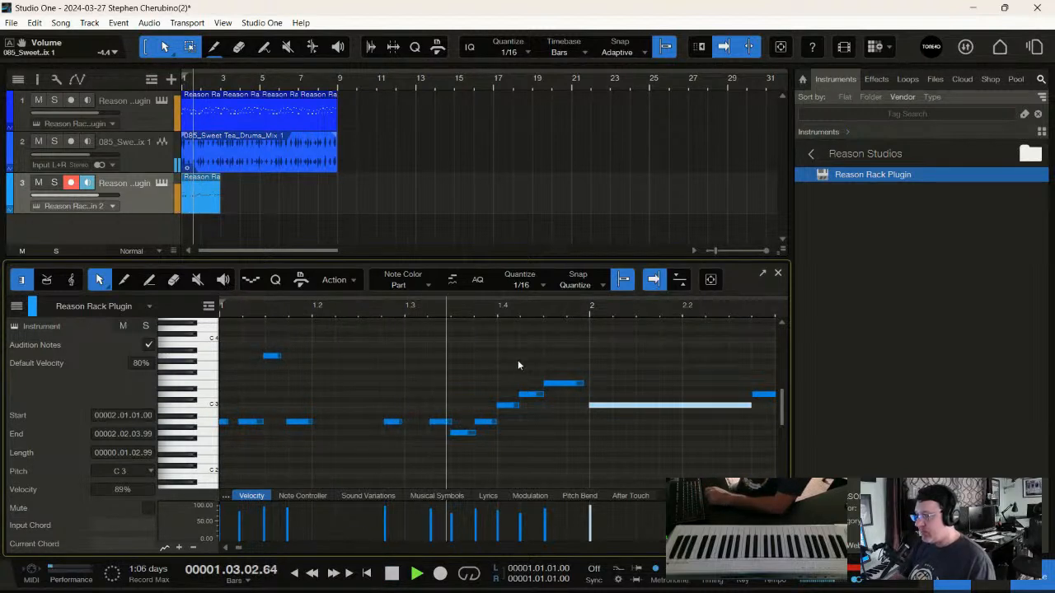
pyautogui.moveTo(613, 307); pyautogui.dragTo(473, 290)
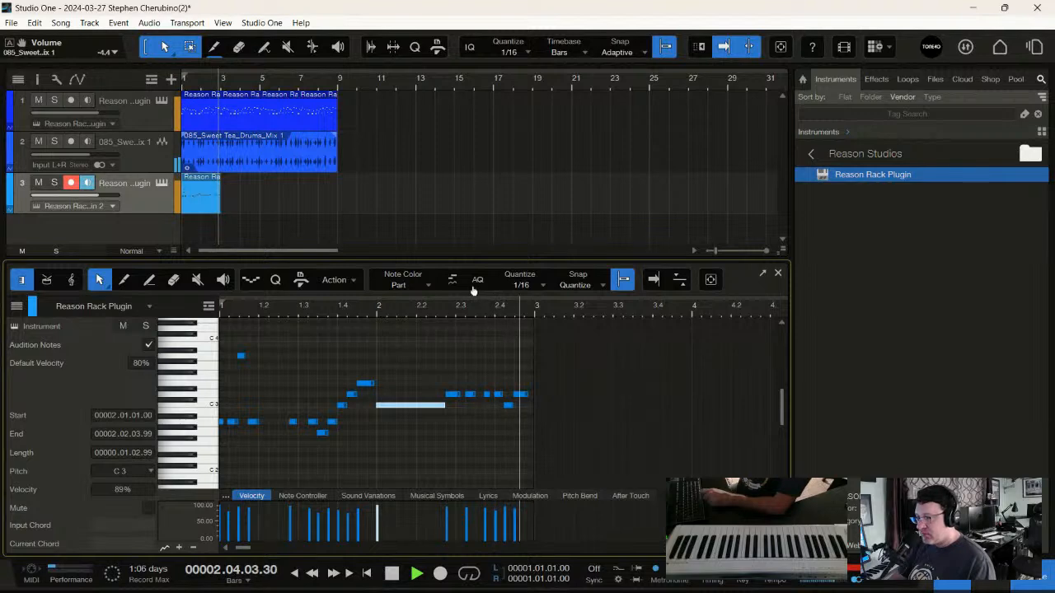
pyautogui.press('space')
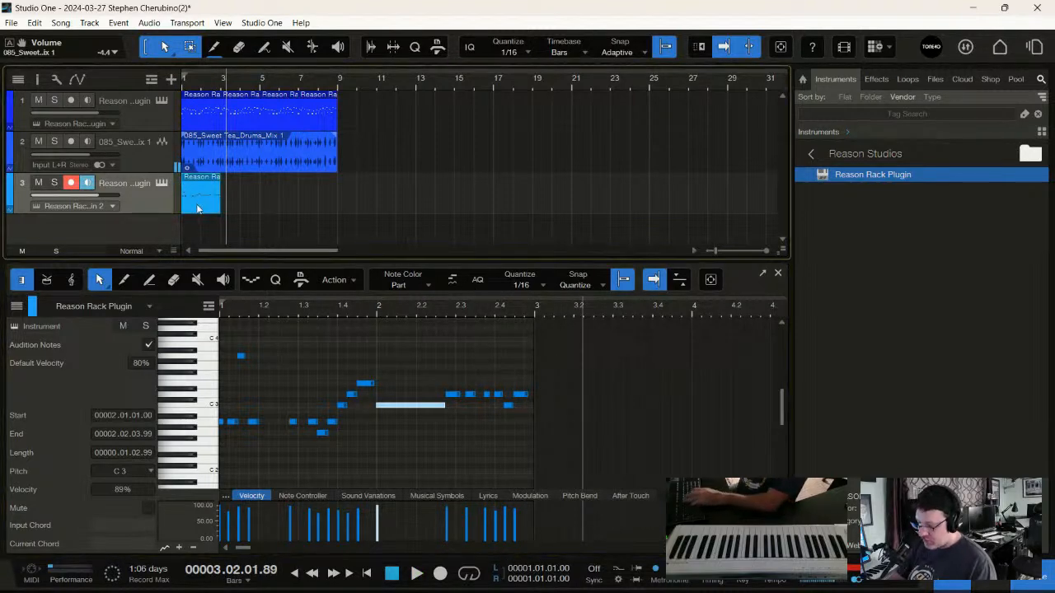
# - Loop playback over the two-bar bass part and set track 3's volume to +2.9 dB
pyautogui.press('p')
pyautogui.press('space')
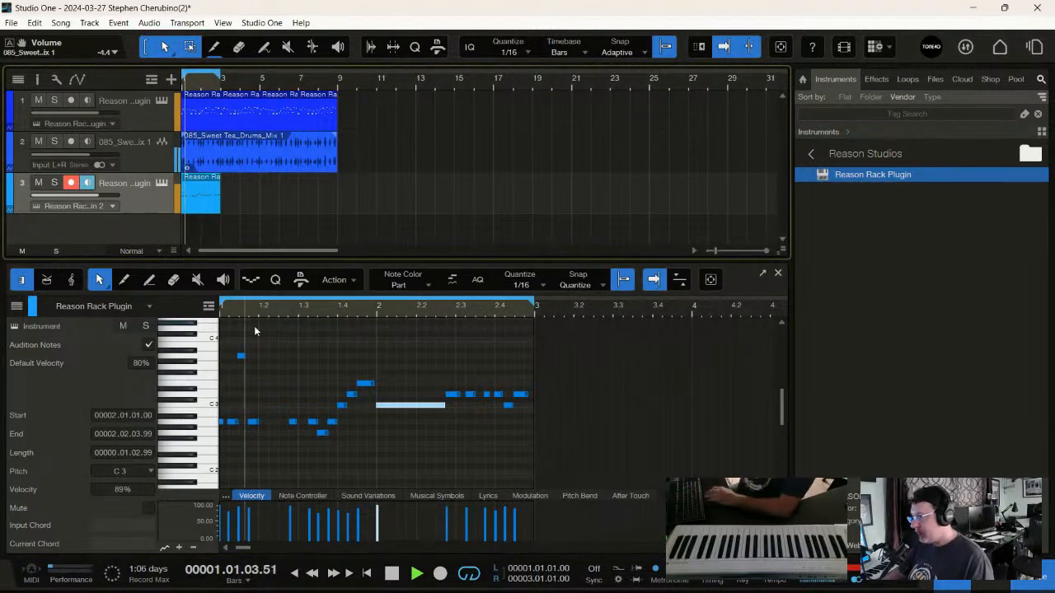
pyautogui.moveTo(101, 203)
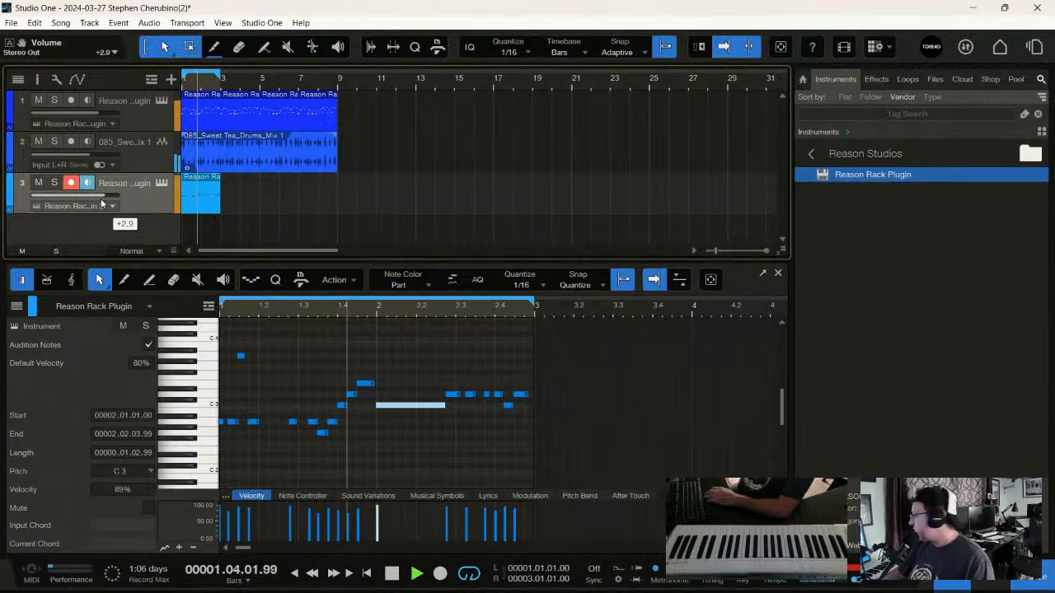
# - Adjust Mimic's EQ low cut, high cut and amp gain on the bass patch during loop playback
pyautogui.click(161, 182)
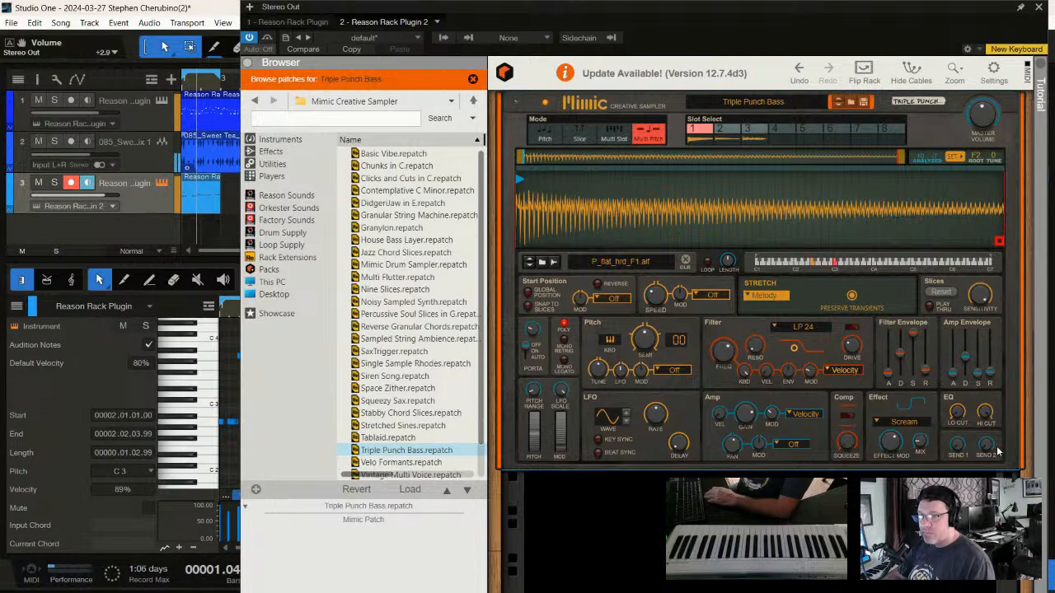
pyautogui.moveTo(964, 410); pyautogui.dragTo(947, 468)
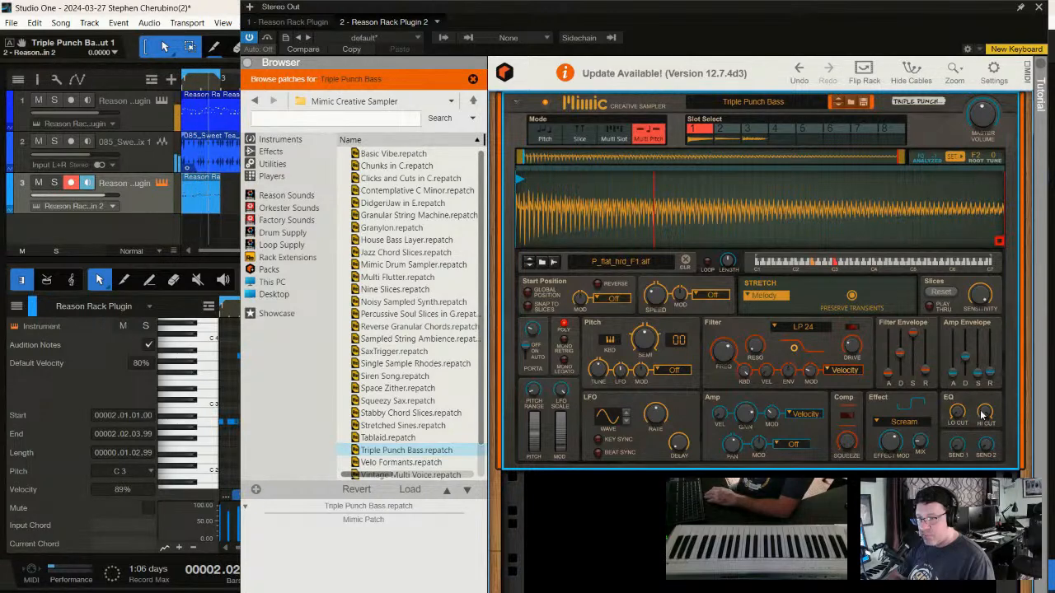
pyautogui.moveTo(982, 415); pyautogui.dragTo(982, 445)
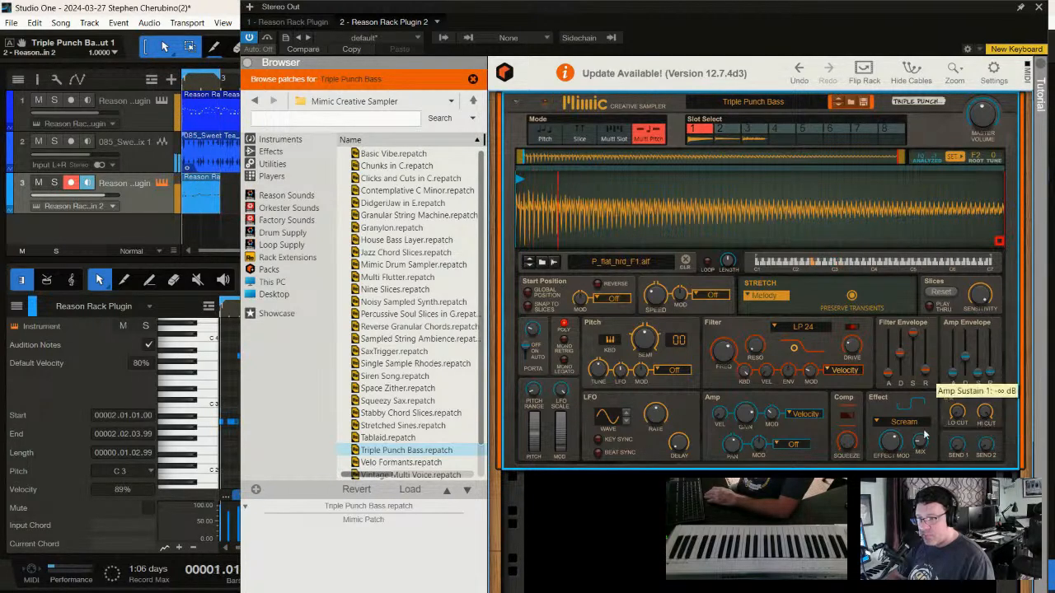
pyautogui.moveTo(745, 409); pyautogui.dragTo(749, 412)
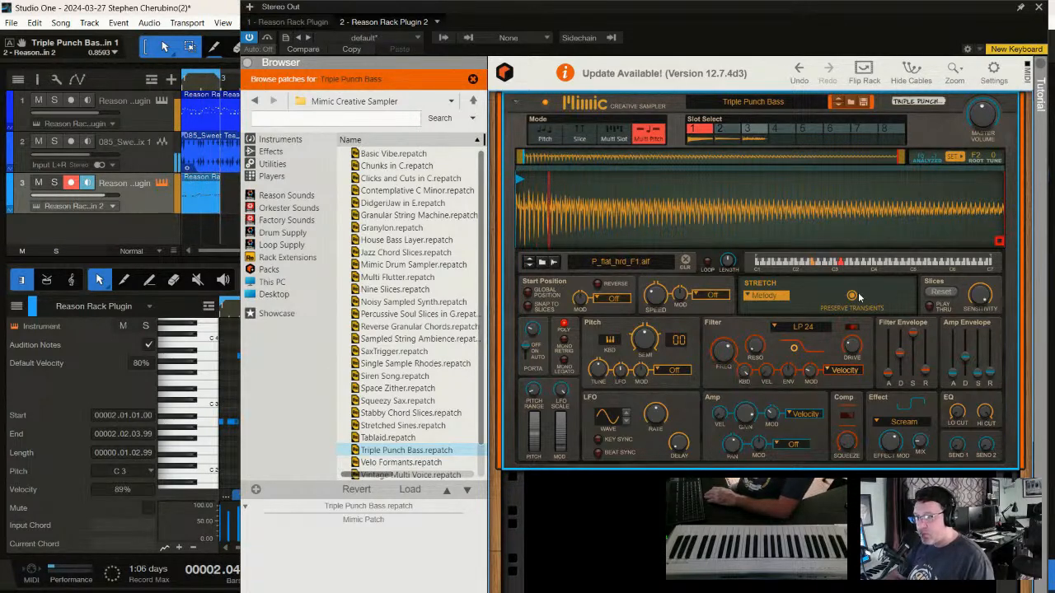
# - Lower Mimic's filter frequency to 0.1719, stop playback and close the rack window
pyautogui.moveTo(722, 360); pyautogui.dragTo(725, 374)
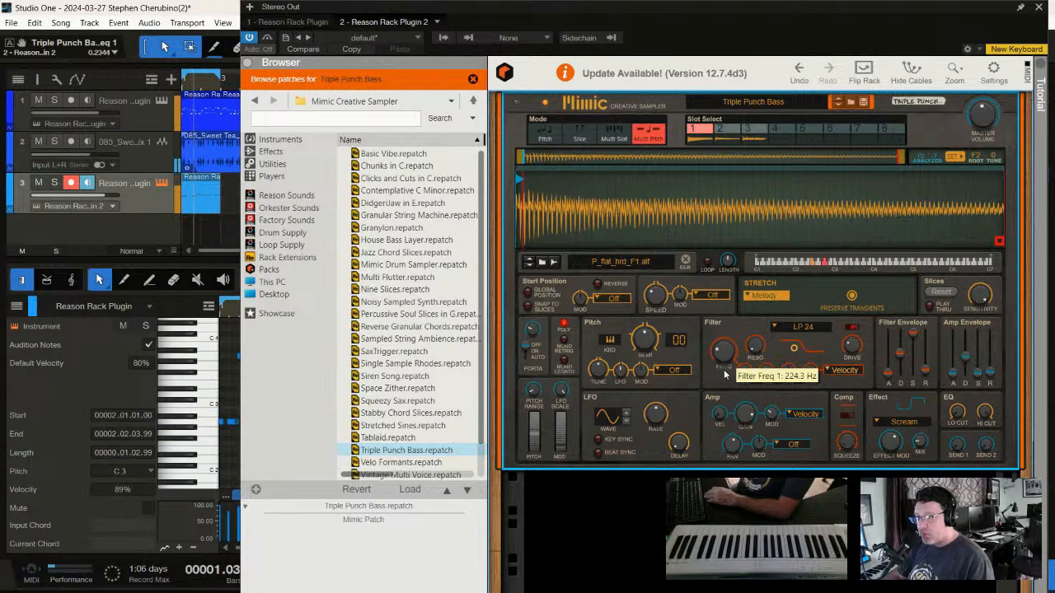
pyautogui.click(977, 129)
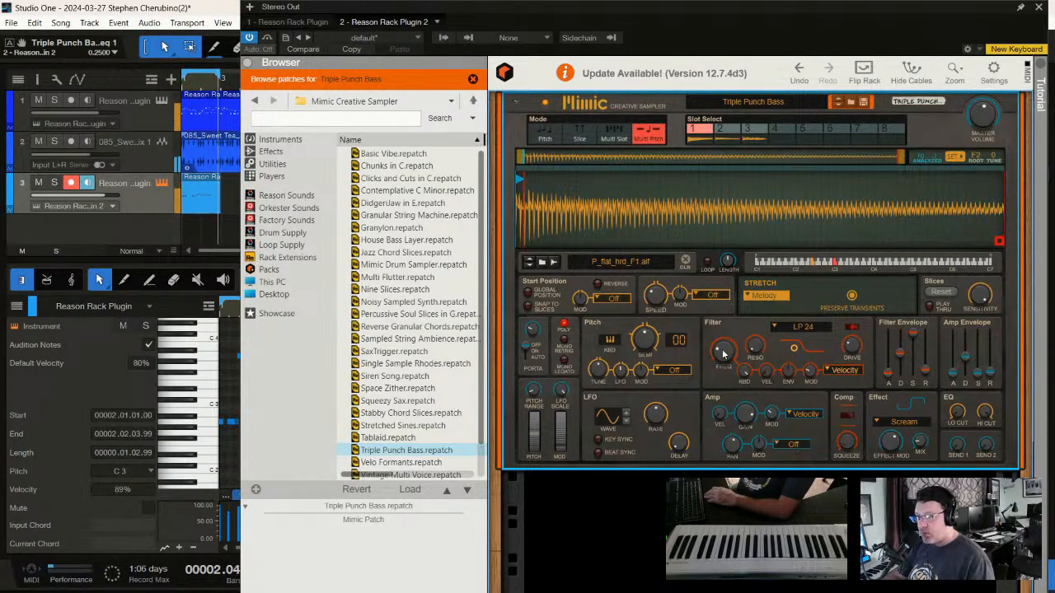
pyautogui.moveTo(724, 354); pyautogui.dragTo(723, 363)
pyautogui.click(200, 220)
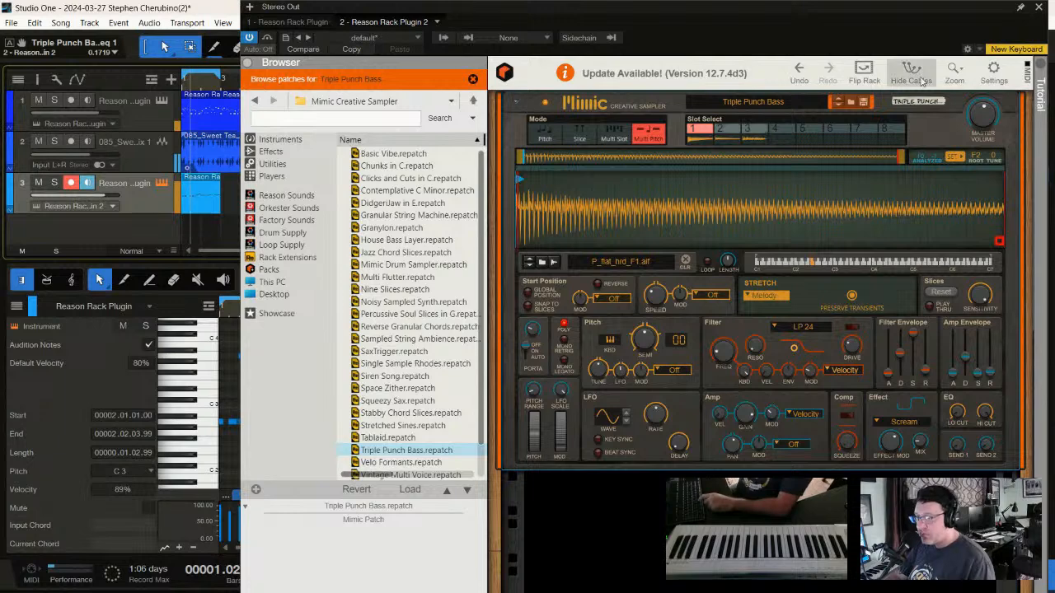
pyautogui.click(1038, 8)
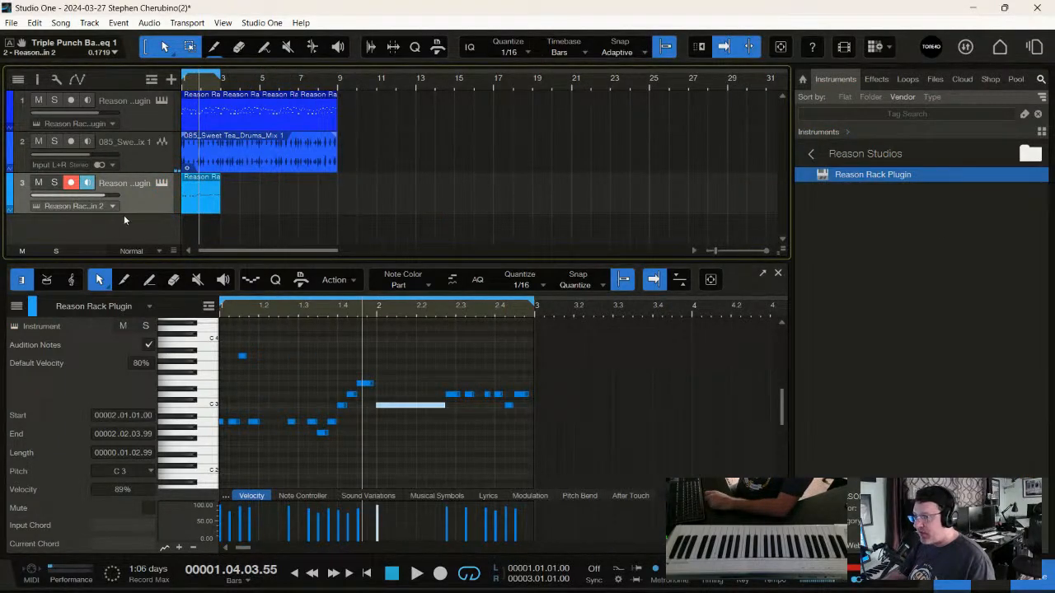
# - Add PreSonus Mai Tai as a new instrument track below the Mimic bass track
pyautogui.click(810, 154)
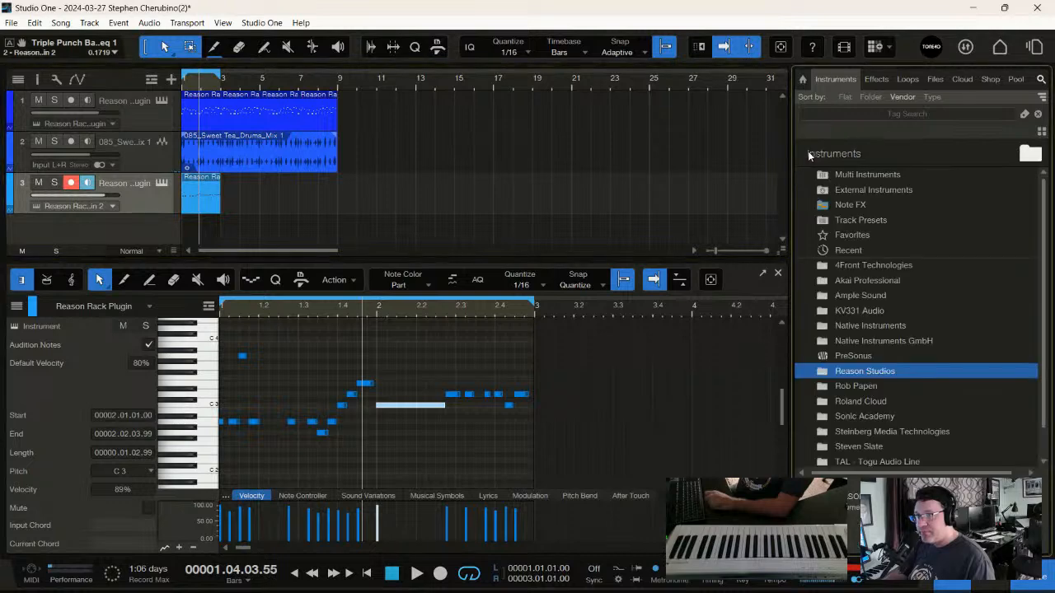
pyautogui.doubleClick(832, 357)
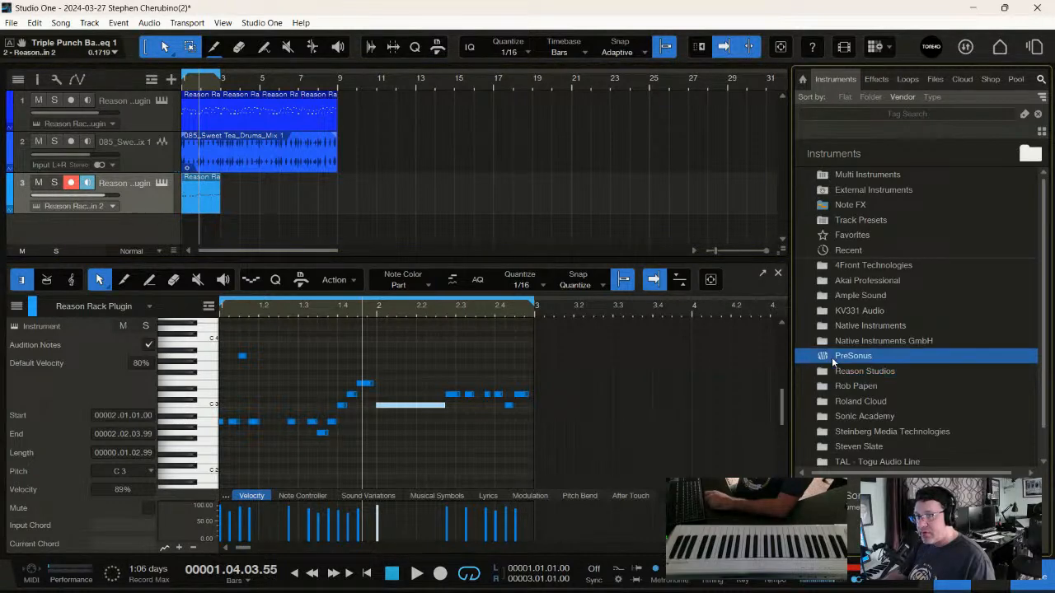
pyautogui.moveTo(848, 190); pyautogui.dragTo(312, 237)
# - Load Mai Tai's + init preset and set oscillator 1 to a sine wave
pyautogui.click(375, 36)
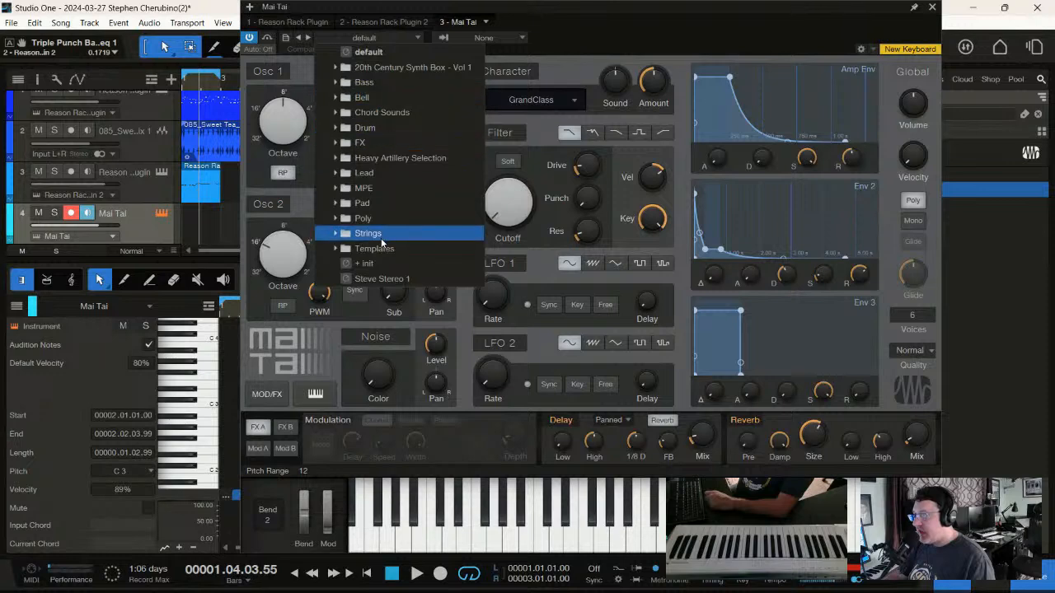
pyautogui.click(363, 263)
pyautogui.click(293, 76)
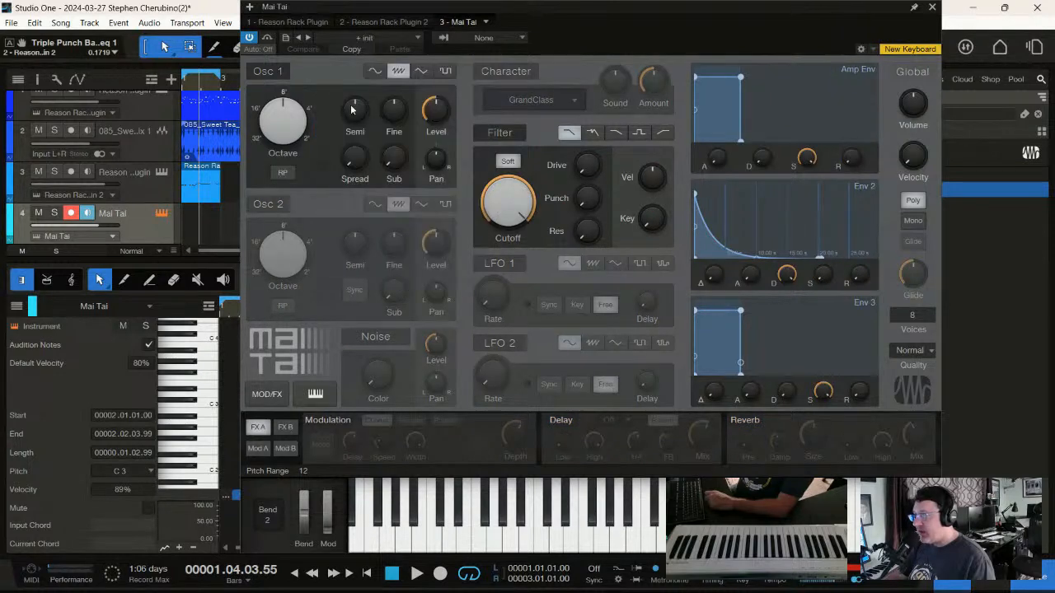
pyautogui.click(377, 74)
# - Copy the two-bar bass part from track 3 to the Mai Tai track at bar 1 and solo that track
pyautogui.click(204, 198)
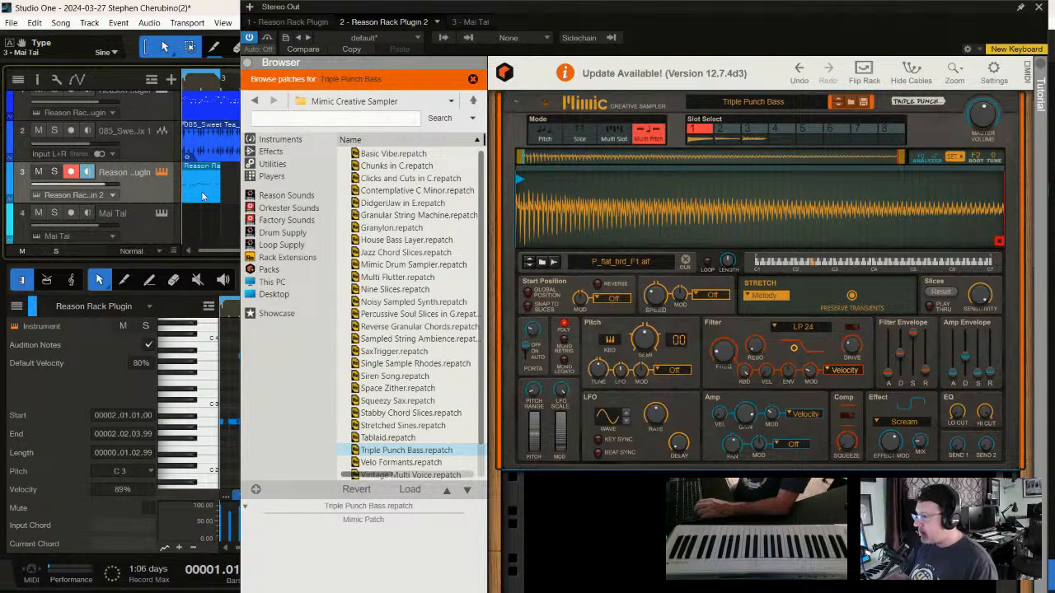
pyautogui.click(50, 223)
pyautogui.click(58, 213)
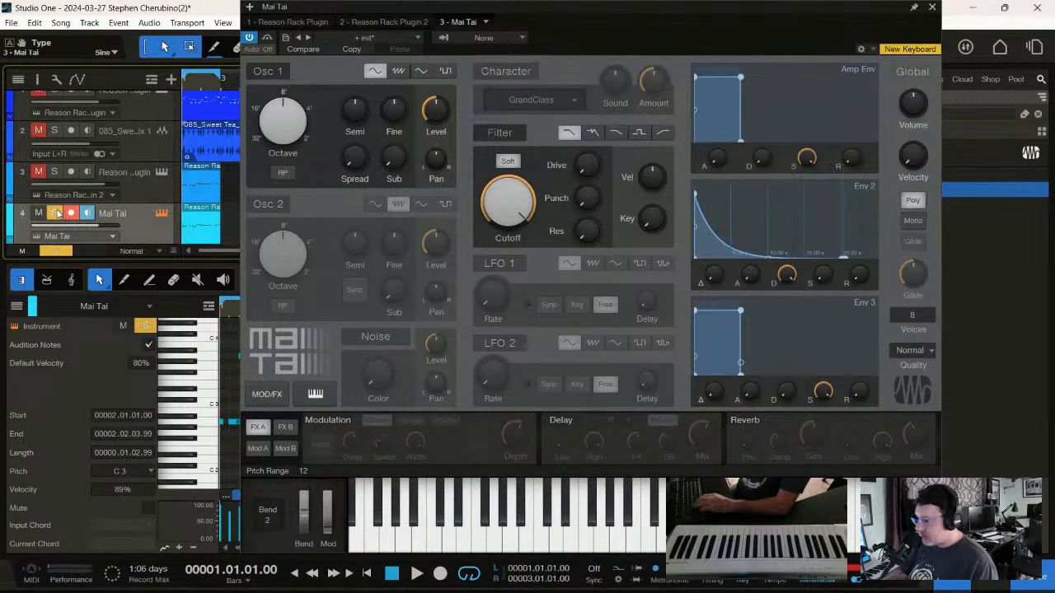
# - Play the soloed Mai Tai part, set oscillator 1's octave to 32' and raise its suboscillator level to -5.1 dB
pyautogui.press('space')
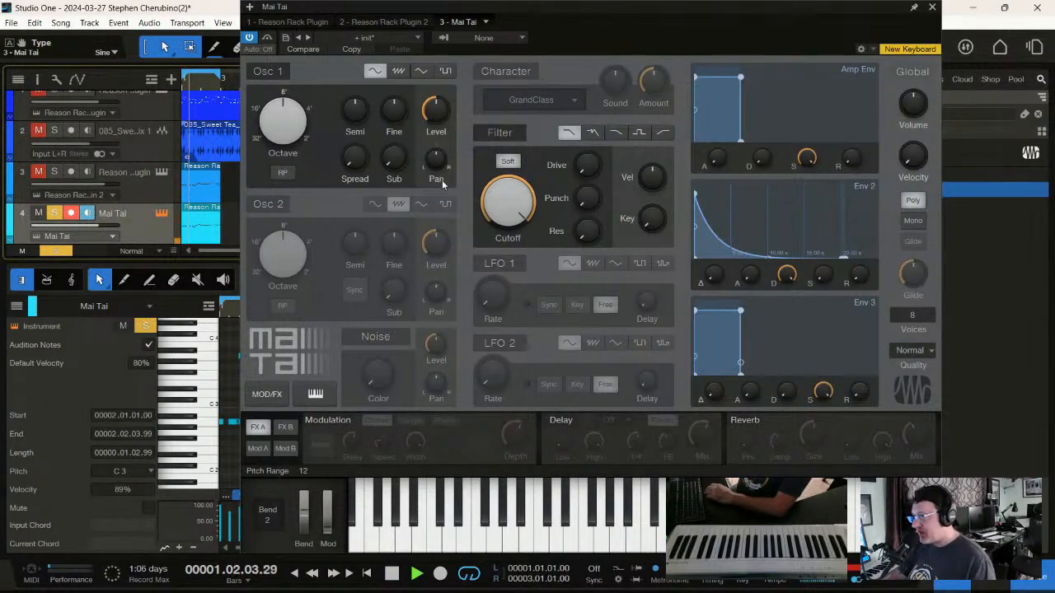
pyautogui.moveTo(283, 122); pyautogui.dragTo(286, 191)
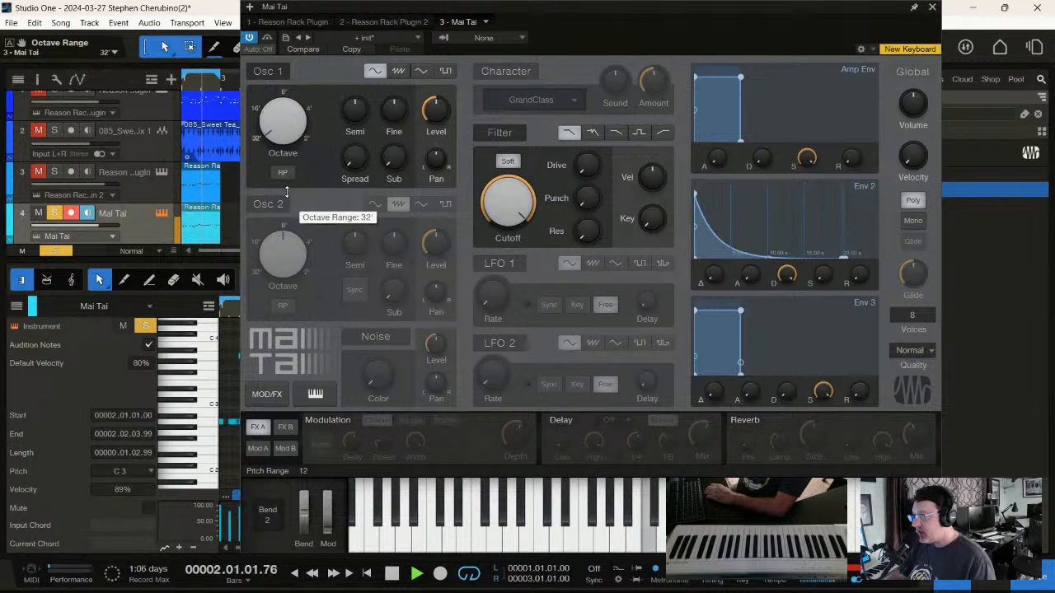
pyautogui.moveTo(394, 156); pyautogui.dragTo(377, 67)
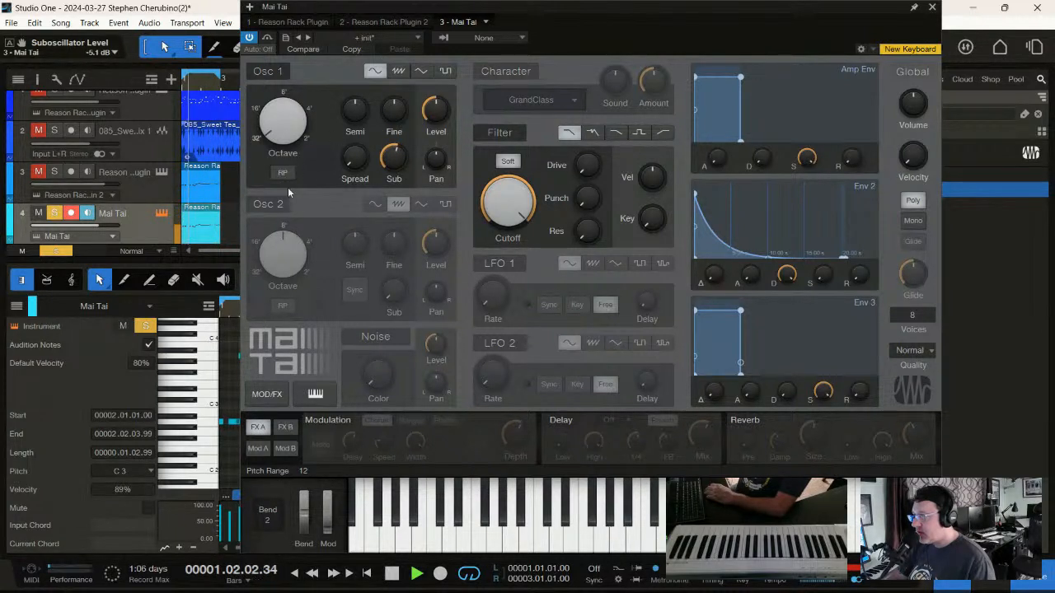
# - Audition the Mimic bass soloed together with Mai Tai at +3.7 dB, close the instrument window and stop playback
pyautogui.click(55, 173)
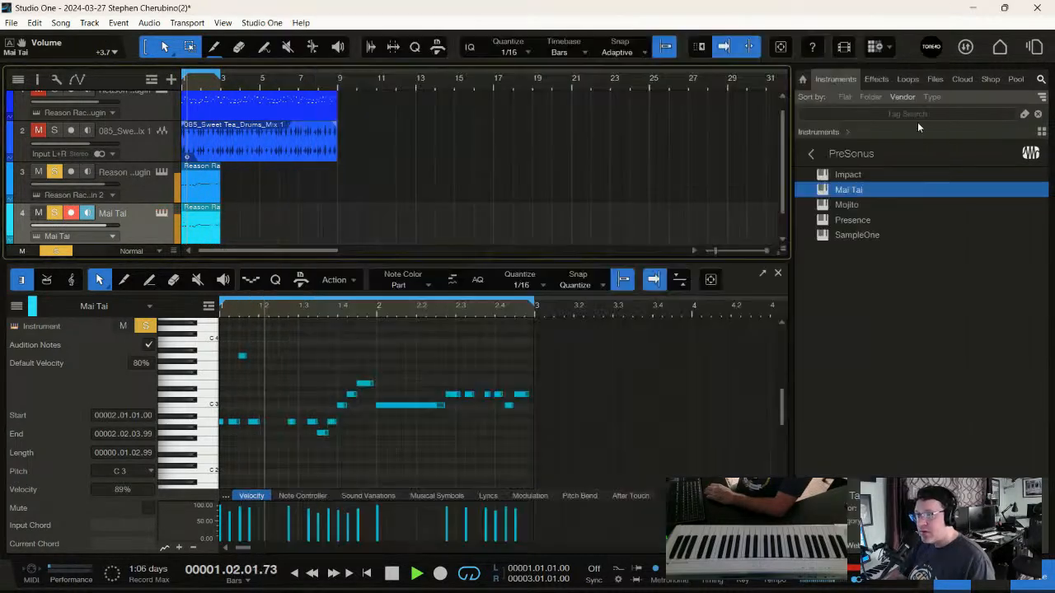
pyautogui.click(932, 7)
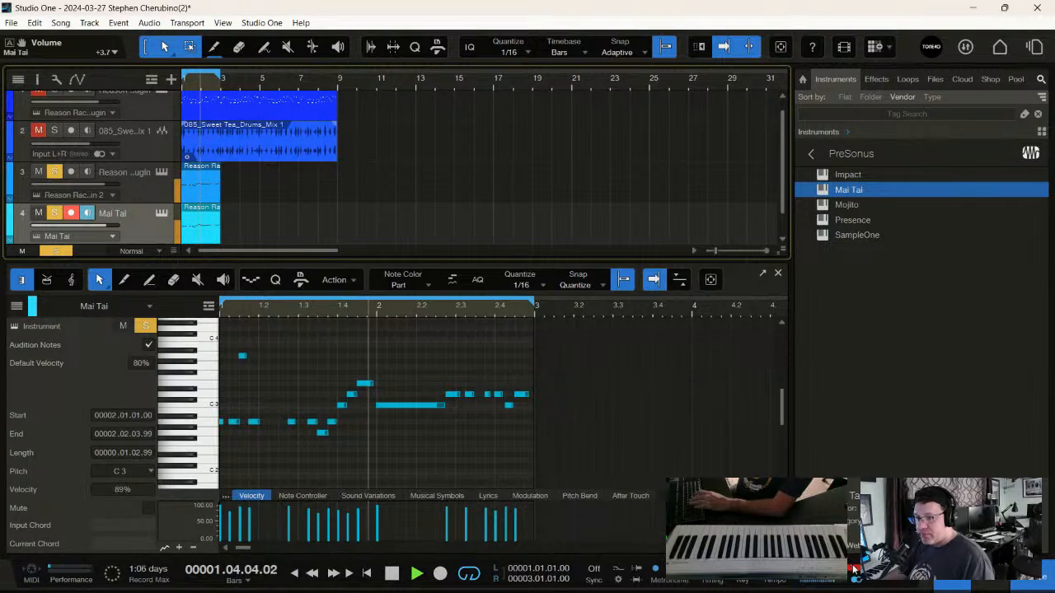
pyautogui.press('space')
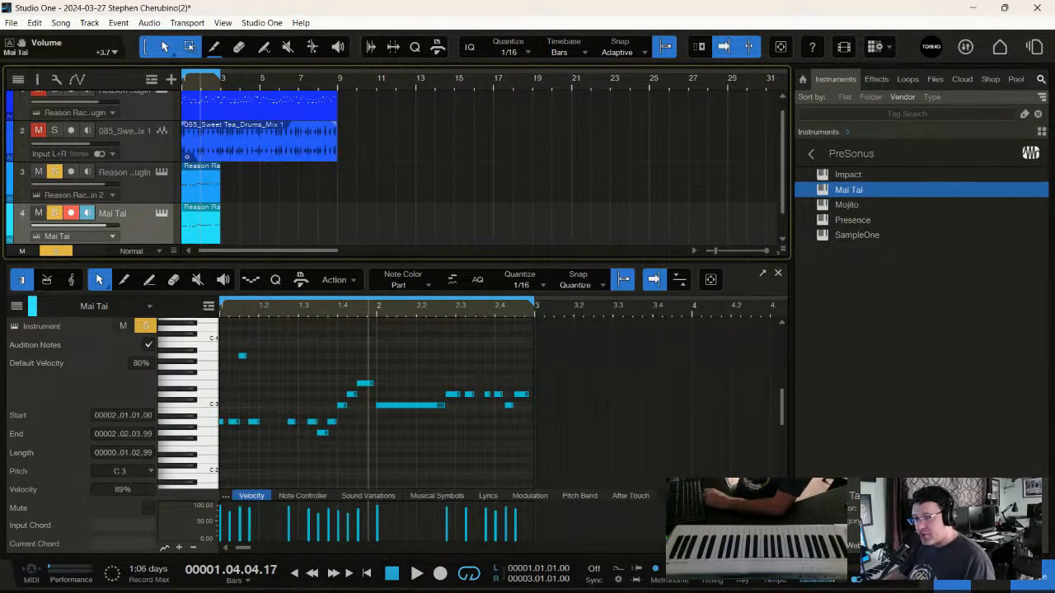
# - Show the mixer, insert a Limiter in the Main output's post section and set its threshold to 0.00 dB
pyautogui.press('F3')
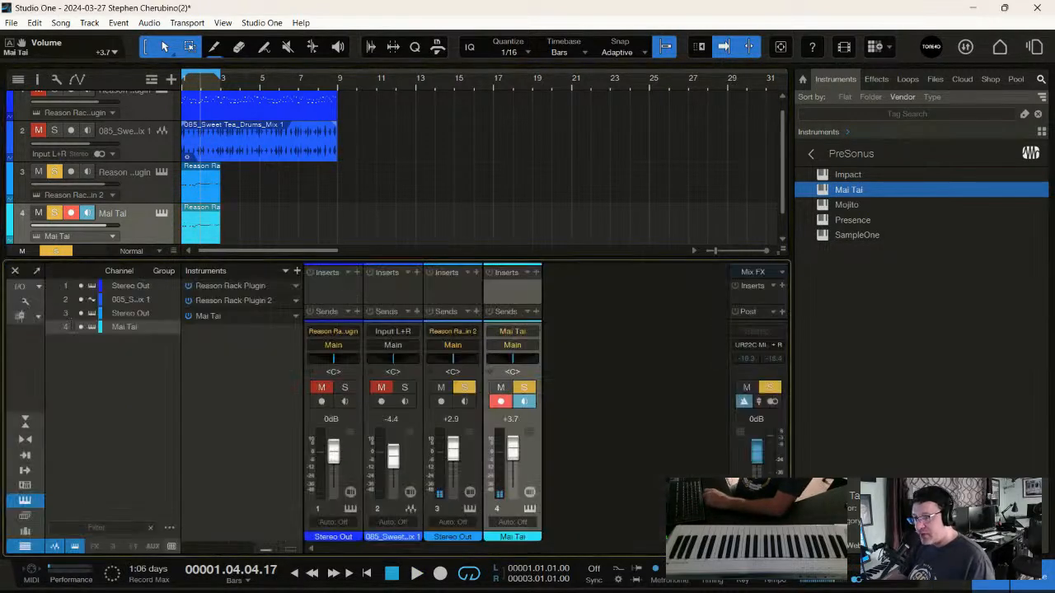
pyautogui.click(781, 311)
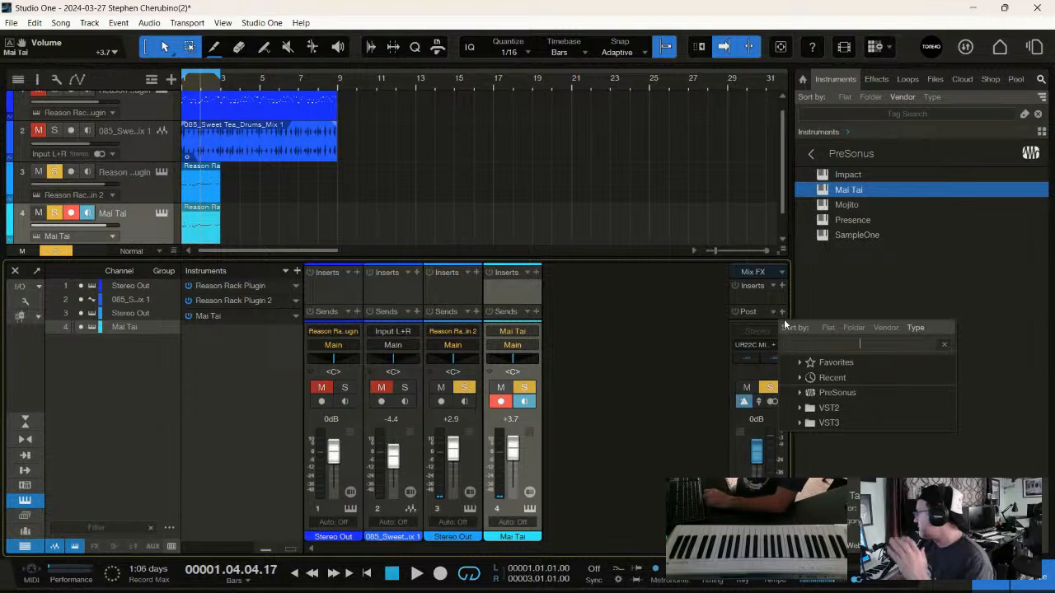
pyautogui.write('limi')
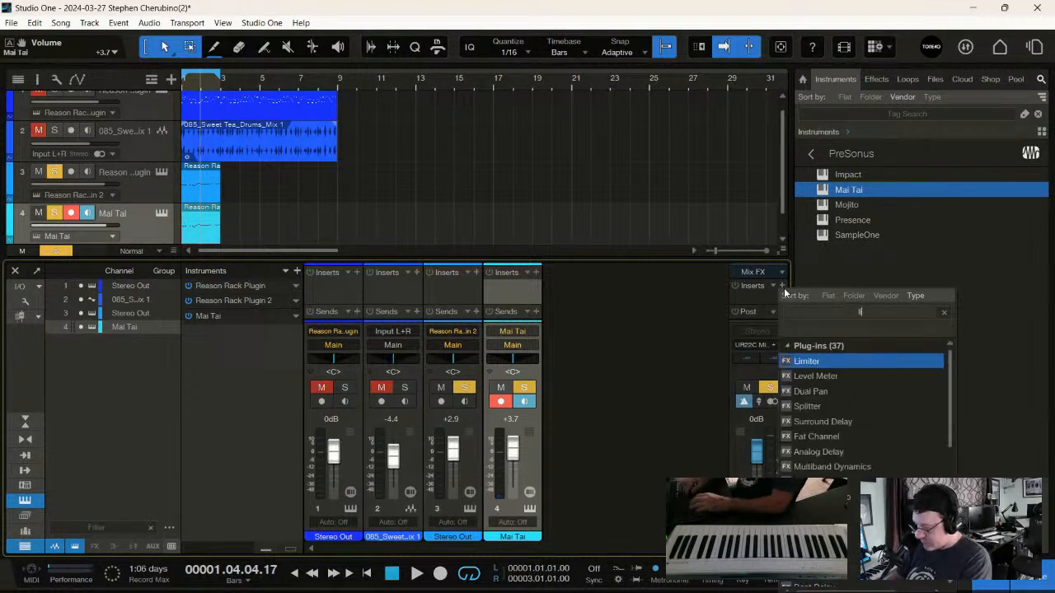
pyautogui.doubleClick(816, 363)
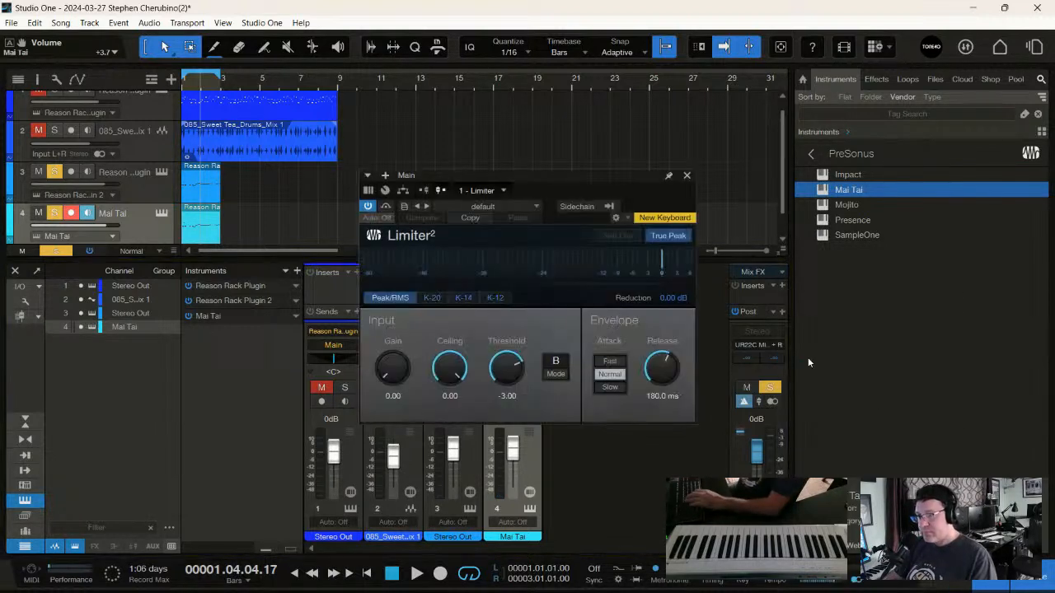
pyautogui.doubleClick(505, 360)
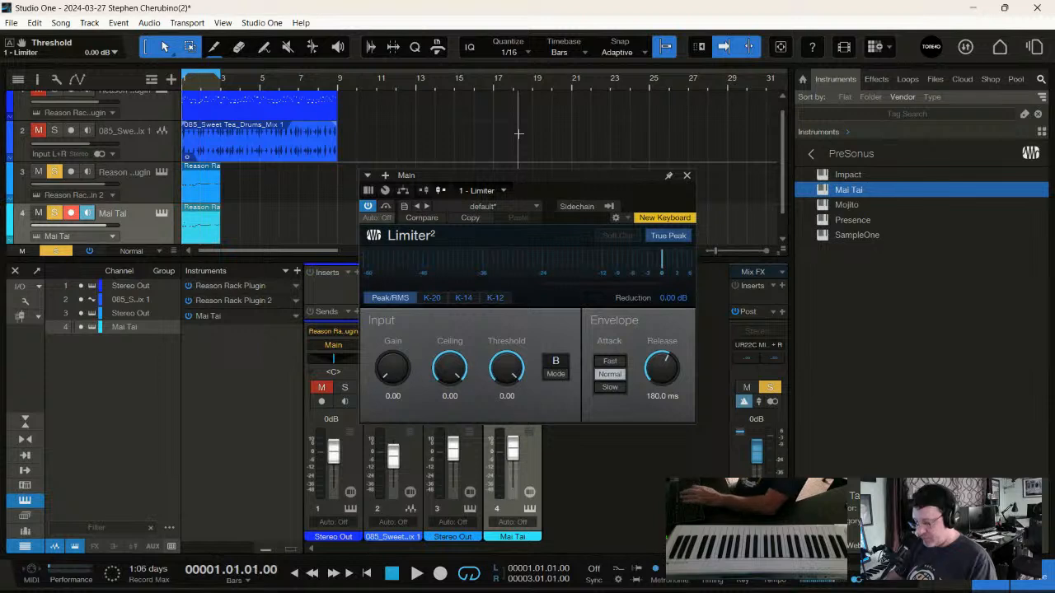
# - Loop playback from the start, clear all track solos to hear the full mix, and close the Limiter window
pyautogui.press('space')
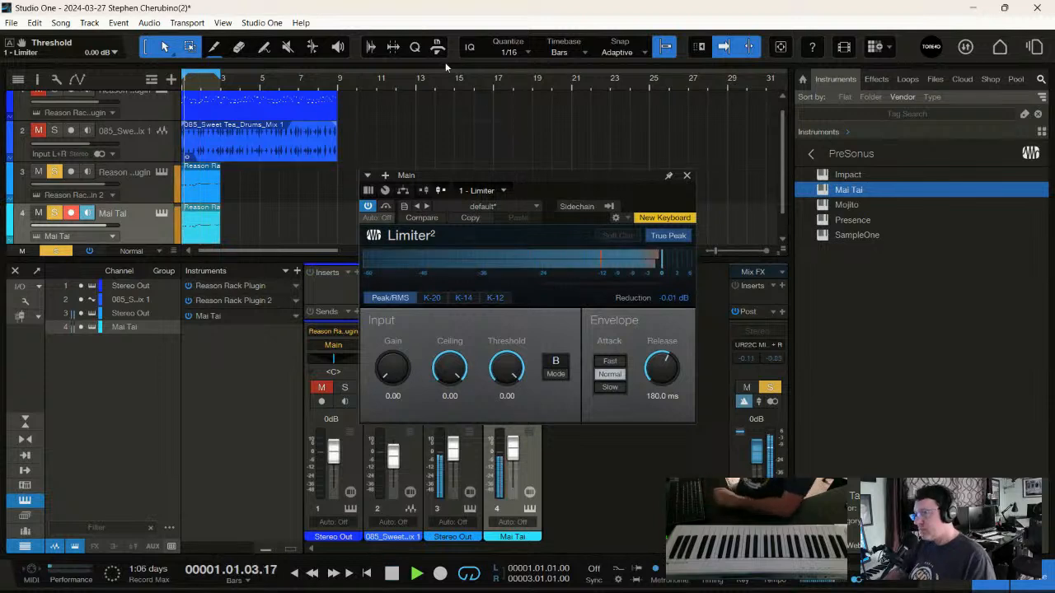
pyautogui.click(55, 250)
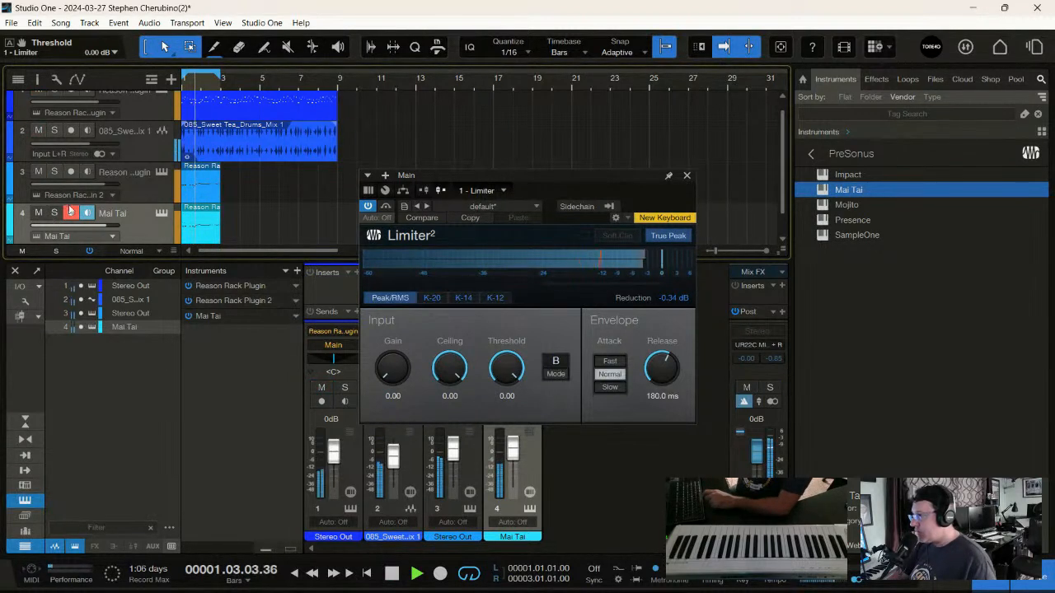
pyautogui.click(687, 176)
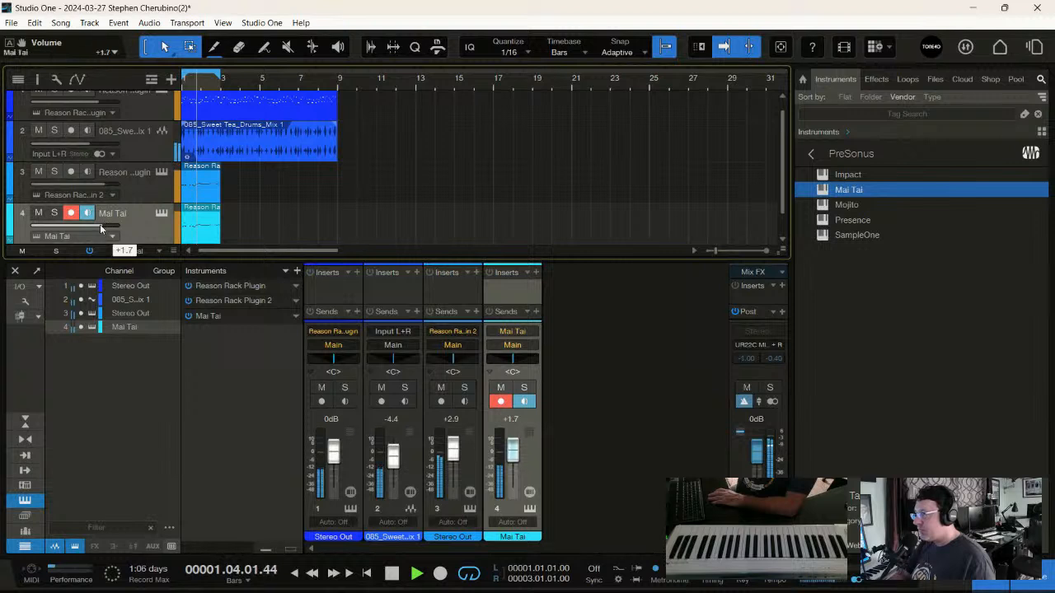
# - Balance the bass layers during playback by setting track 3 to -1.4 dB and Mai Tai to +2.6 dB, and stop playback
pyautogui.moveTo(100, 225); pyautogui.dragTo(96, 225)
pyautogui.moveTo(99, 184); pyautogui.dragTo(90, 183)
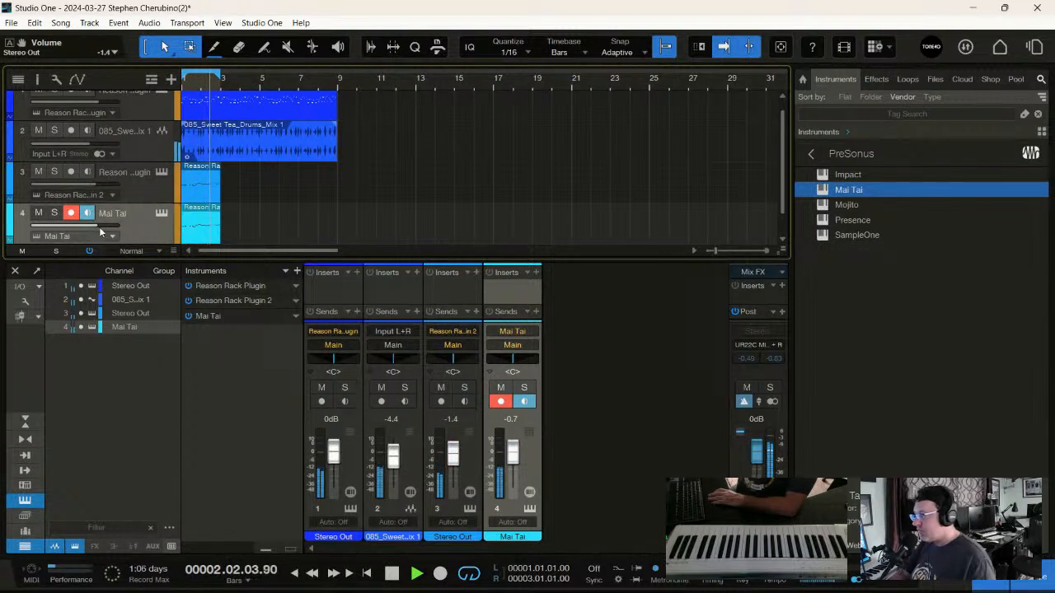
pyautogui.moveTo(99, 225)
pyautogui.mouseDown()
pyautogui.moveTo(118, 225)
pyautogui.moveTo(102, 223)
pyautogui.mouseUp()
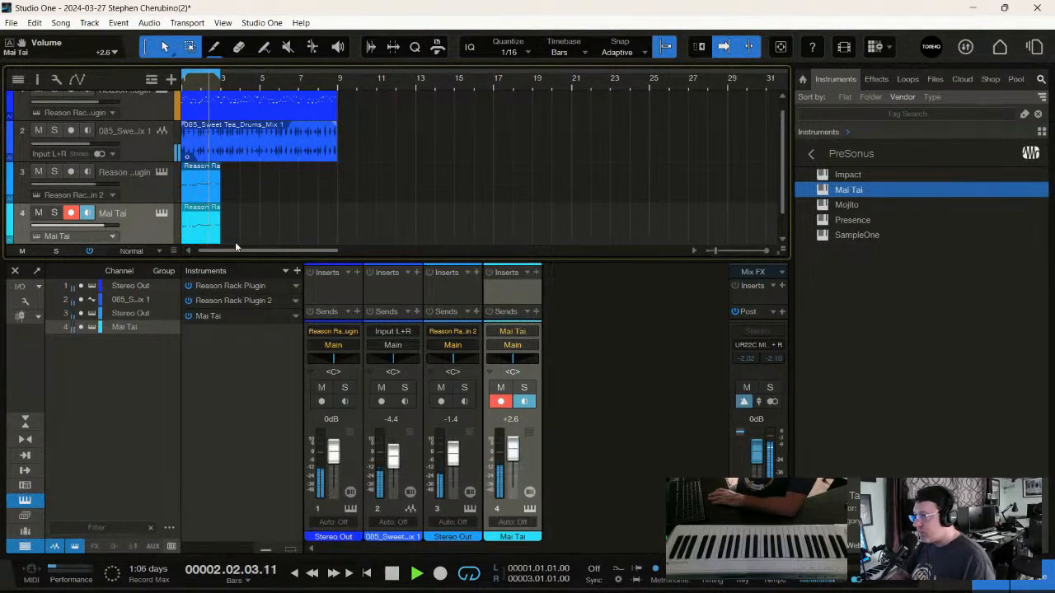
pyautogui.press('space')
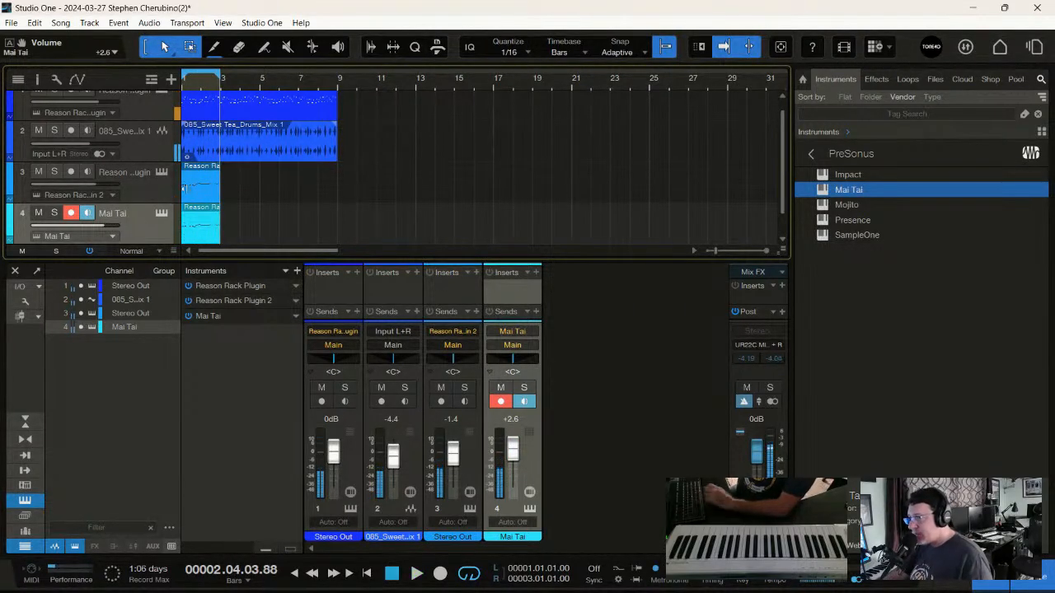
pyautogui.click(879, 80)
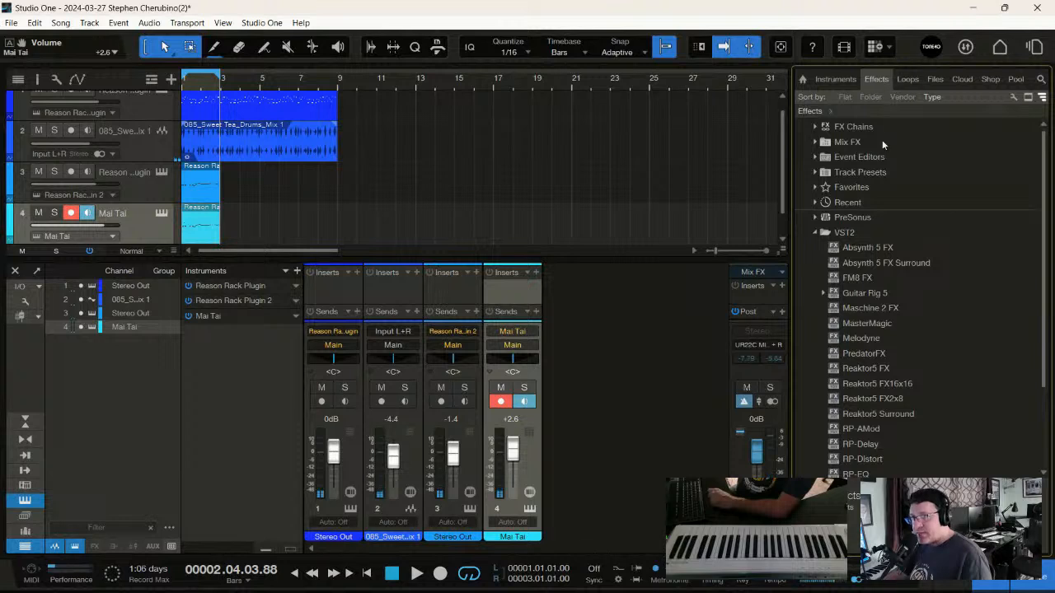
pyautogui.click(816, 234)
pyautogui.click(834, 80)
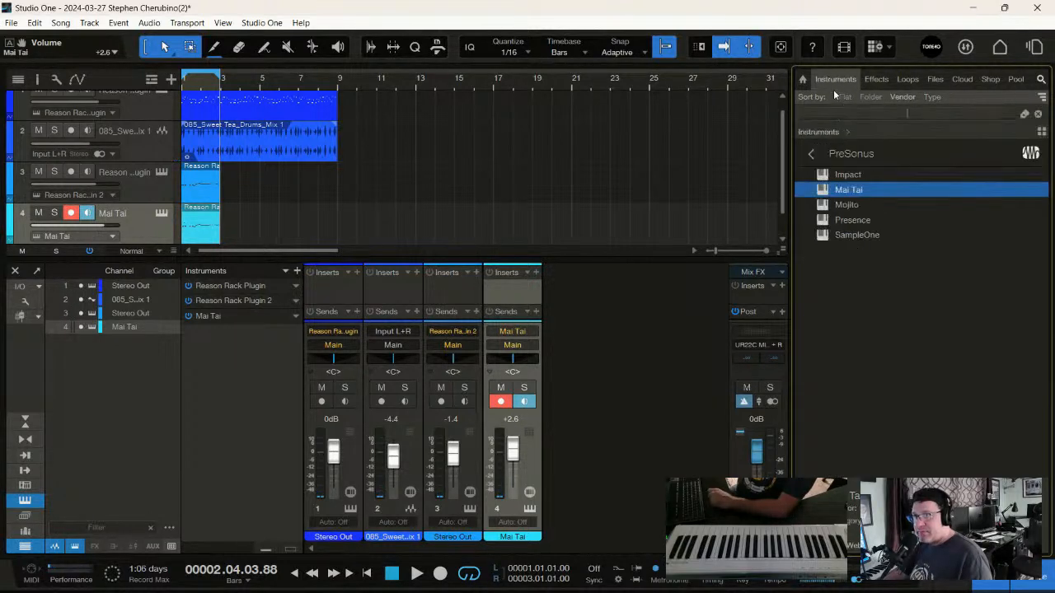
# - Replace Mai Tai on track 4 with the Reason Rack Plugin and load the Monotone Bass Synthesizer in it
pyautogui.click(811, 154)
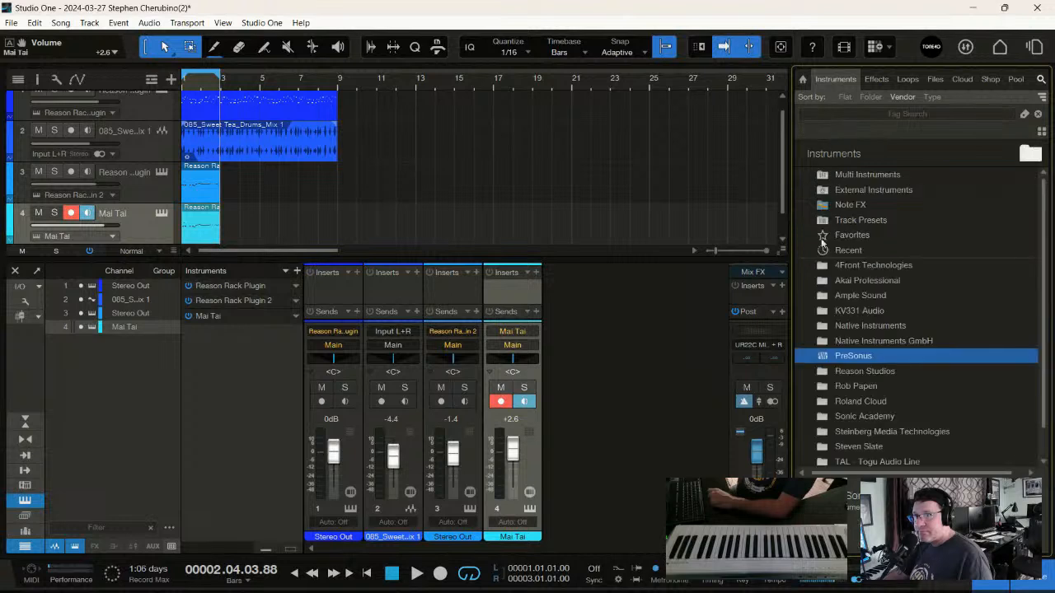
pyautogui.click(823, 372)
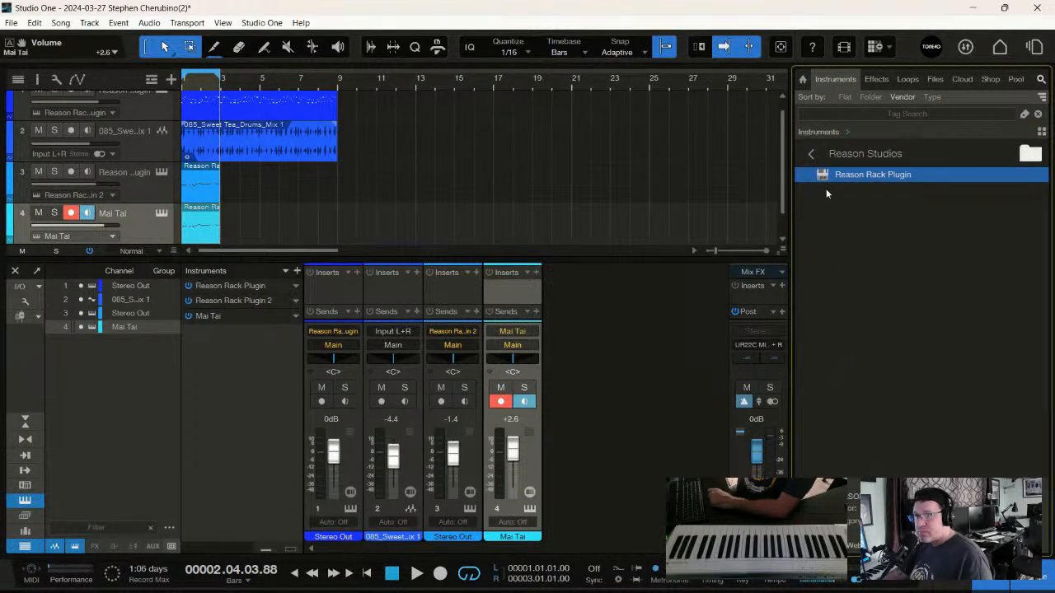
pyautogui.moveTo(826, 176); pyautogui.dragTo(239, 219)
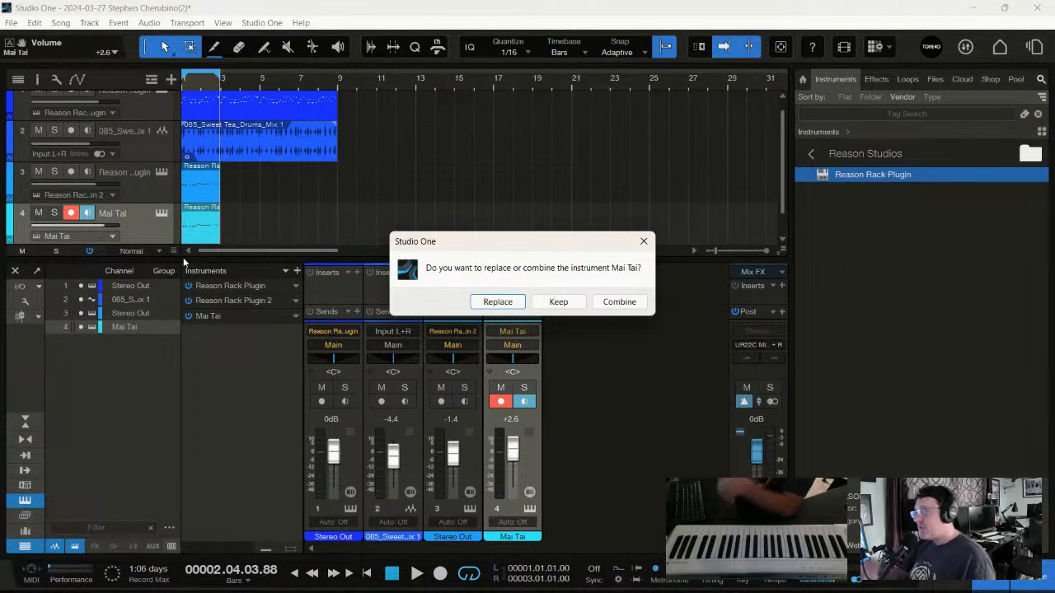
pyautogui.click(507, 303)
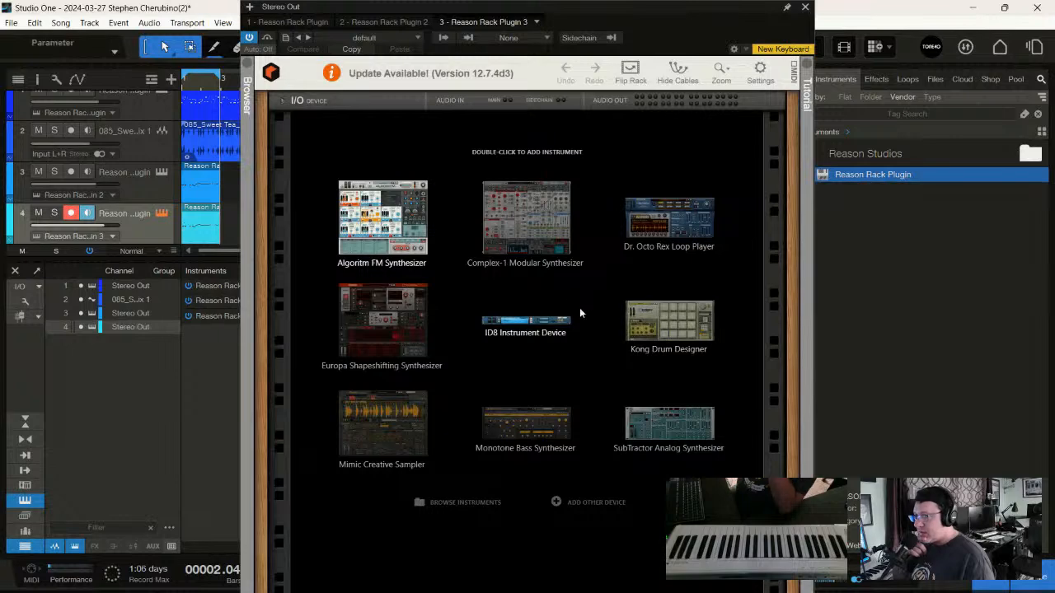
pyautogui.click(540, 424)
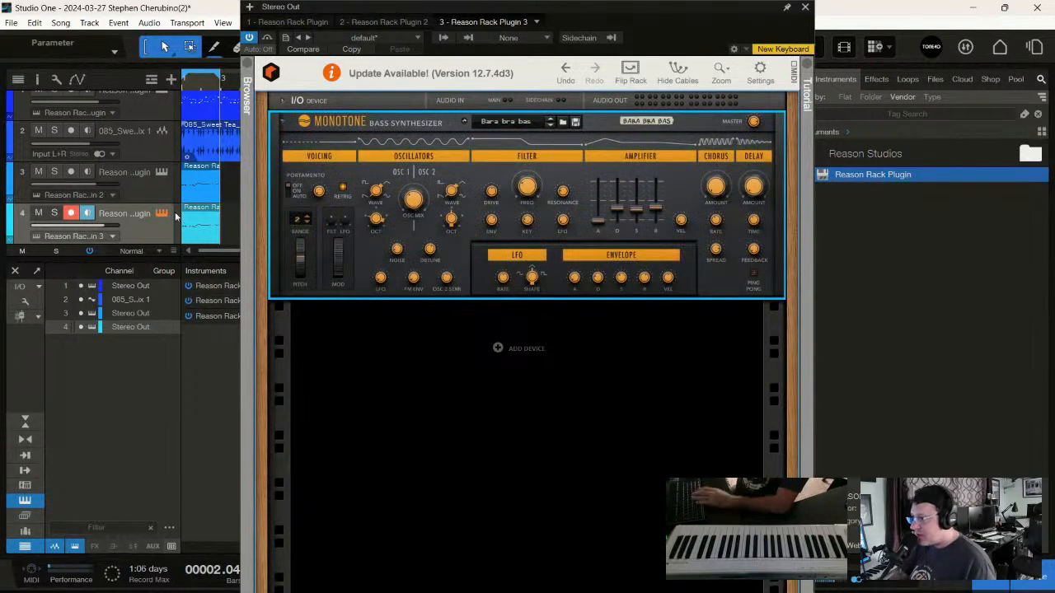
# - During playback, adjust Monotone's filter frequency and set amp release to 327 ms, filter drive to 0.8437 and delay amount to 0%
pyautogui.click(527, 193)
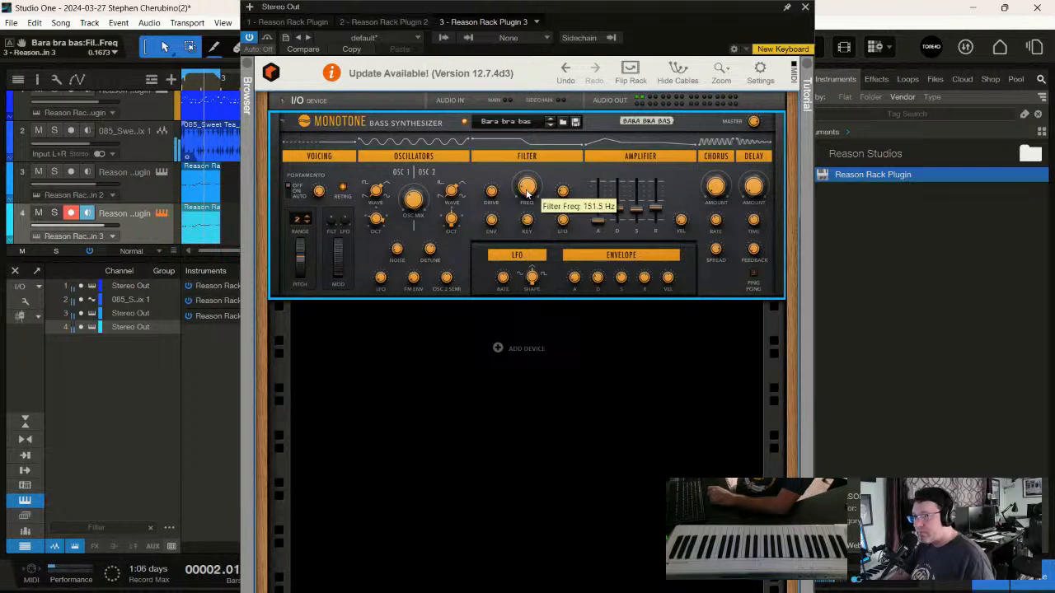
pyautogui.click(657, 213)
pyautogui.moveTo(656, 213); pyautogui.dragTo(654, 213)
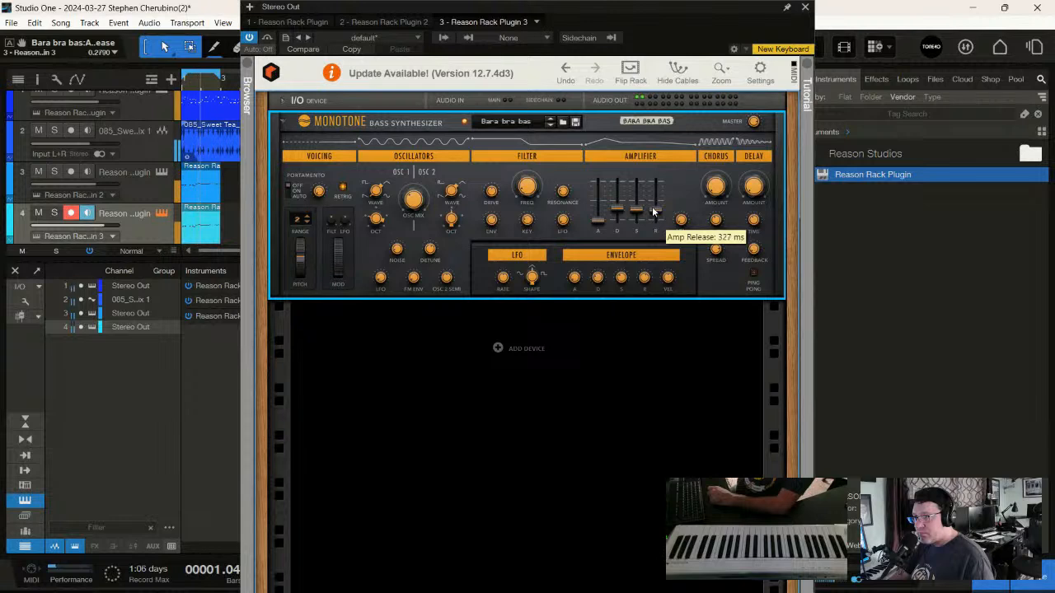
pyautogui.click(528, 188)
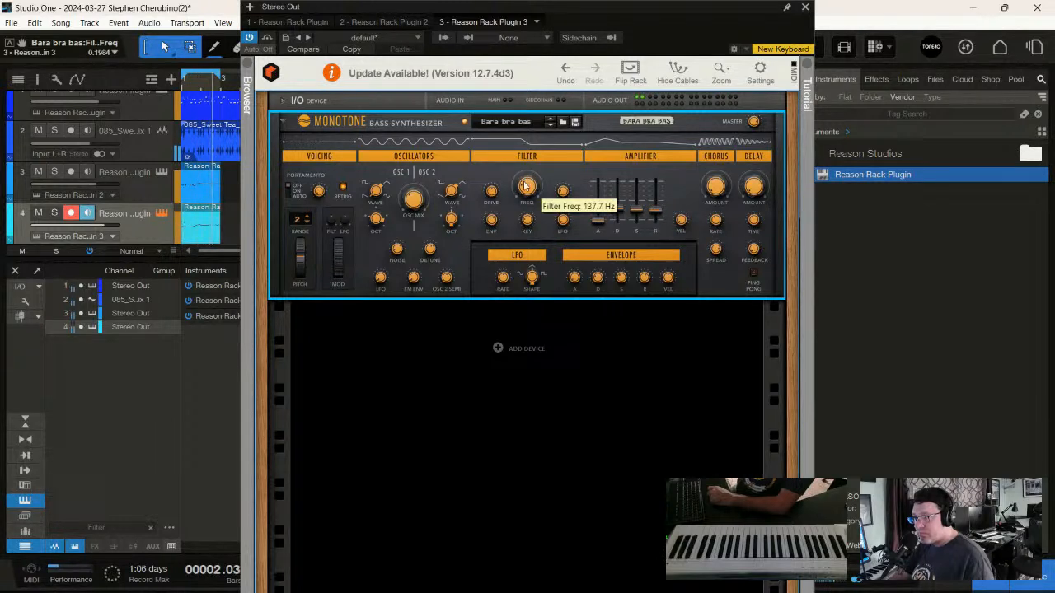
pyautogui.moveTo(489, 193); pyautogui.dragTo(490, 183)
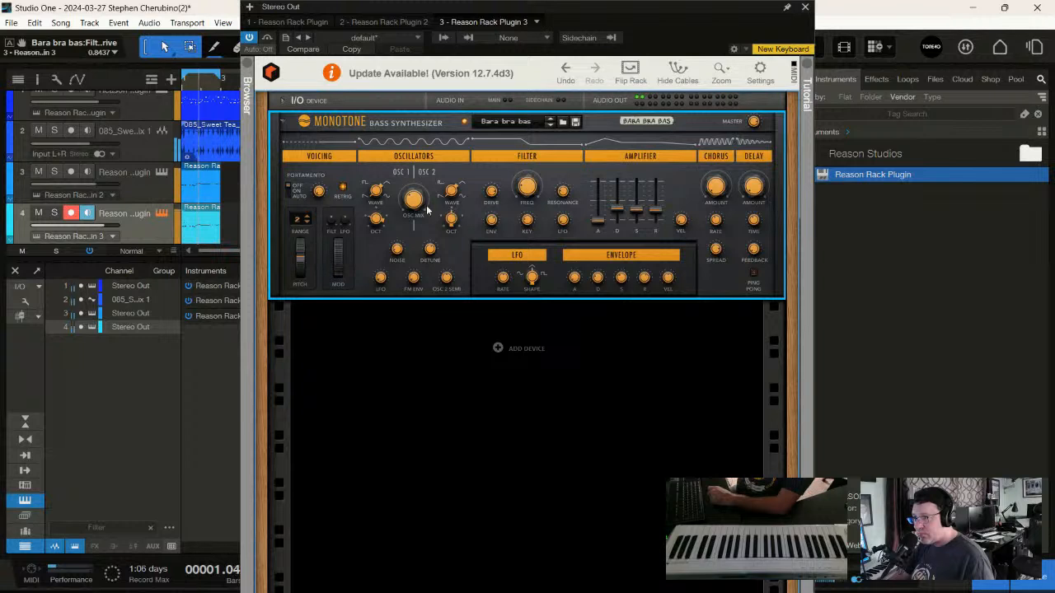
pyautogui.click(752, 188)
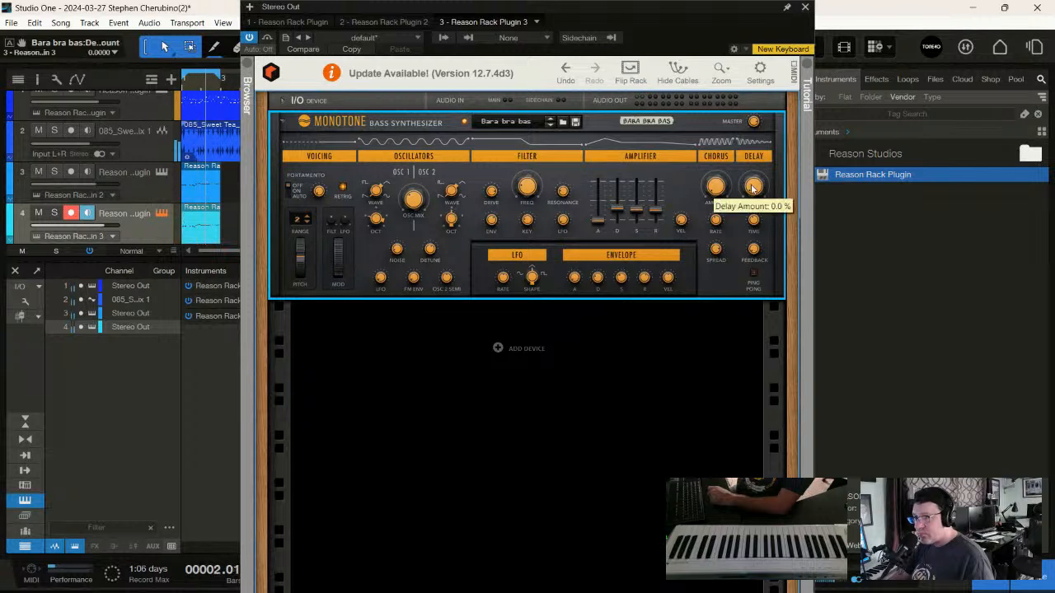
# - During playback, adjust Monotone's filter frequency and oscillator mix, set filter drive to 0% and master volume to -1.6 dB, and close the plugin window
pyautogui.click(754, 124)
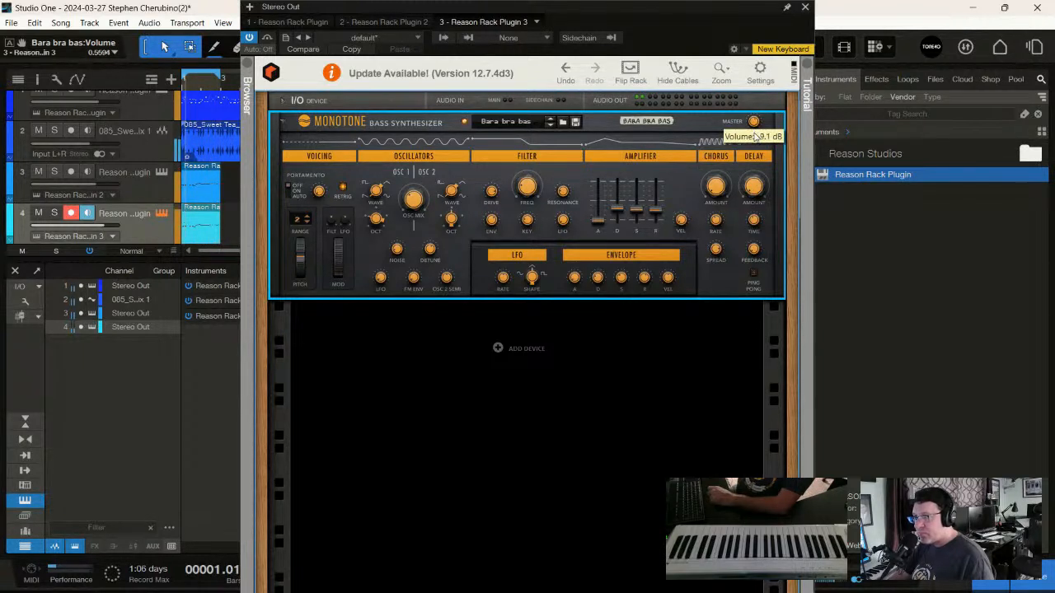
pyautogui.click(527, 175)
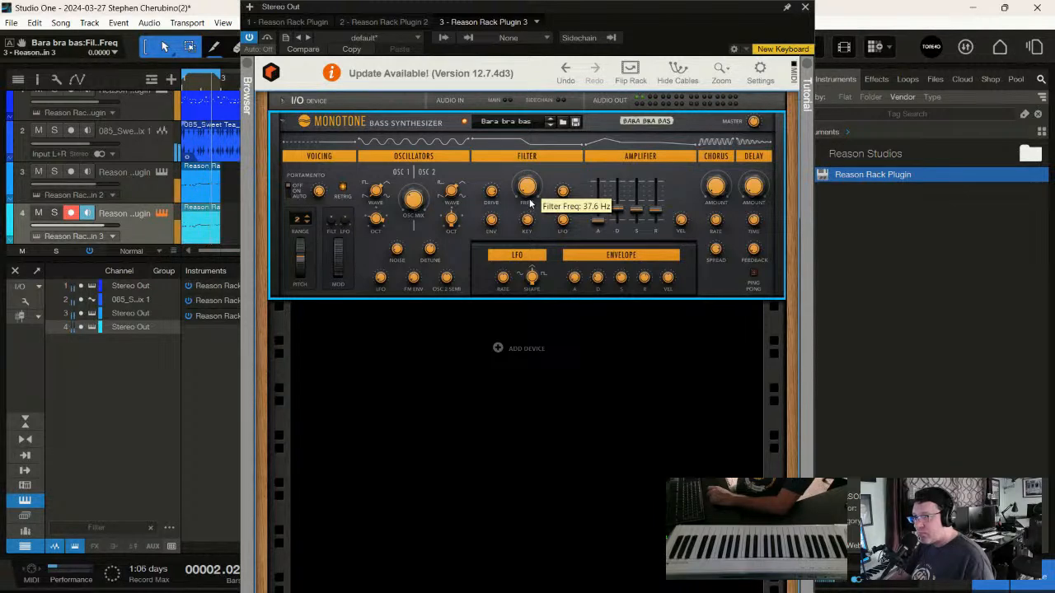
pyautogui.scroll(2, 416, 201)
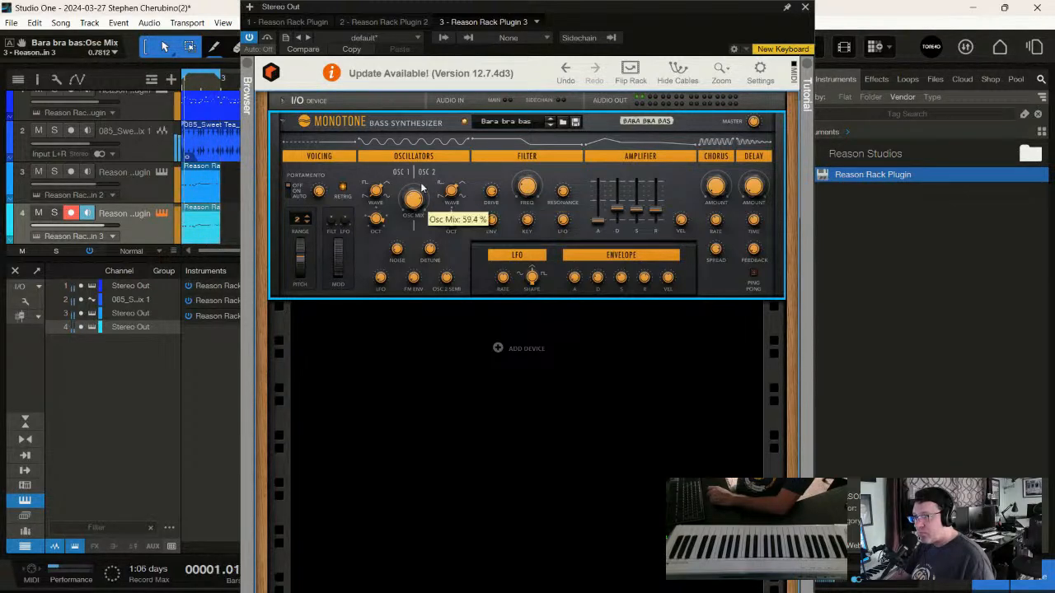
pyautogui.scroll(2, 524, 187)
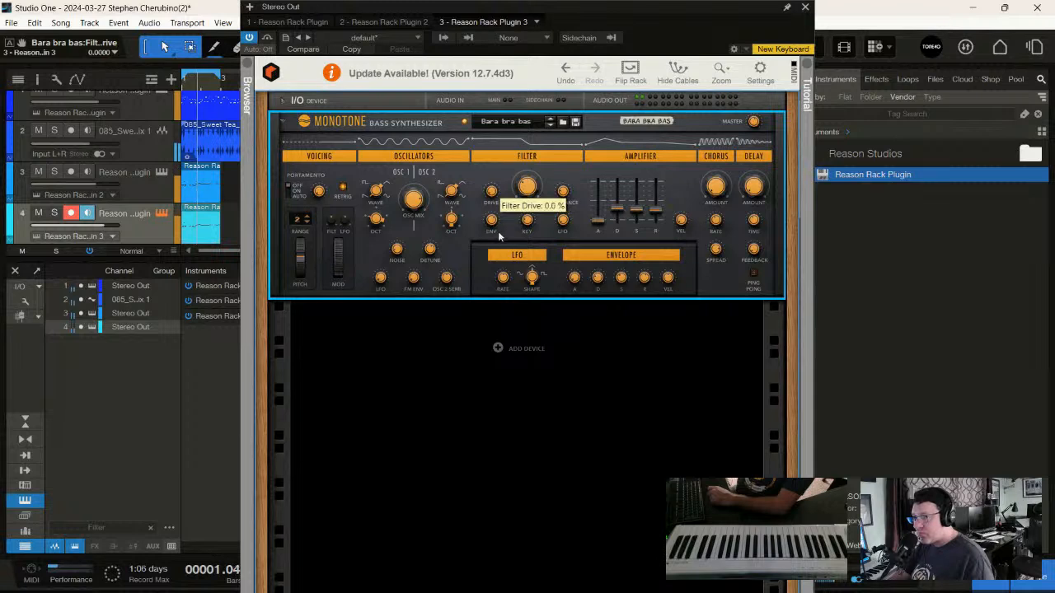
pyautogui.moveTo(753, 122); pyautogui.dragTo(755, 115)
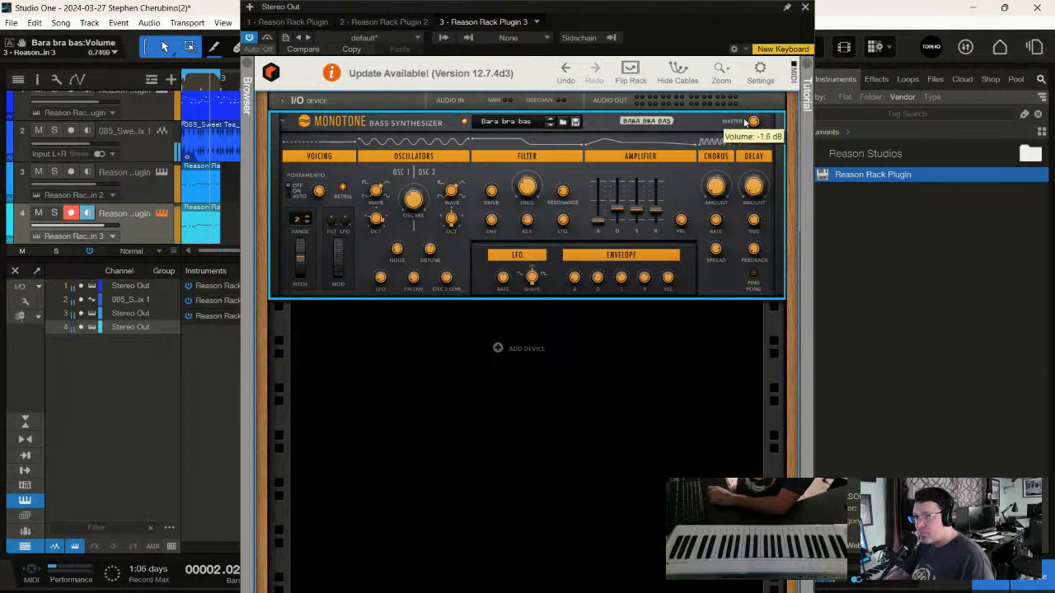
pyautogui.moveTo(421, 194); pyautogui.dragTo(428, 213)
pyautogui.scroll(5, 519, 188)
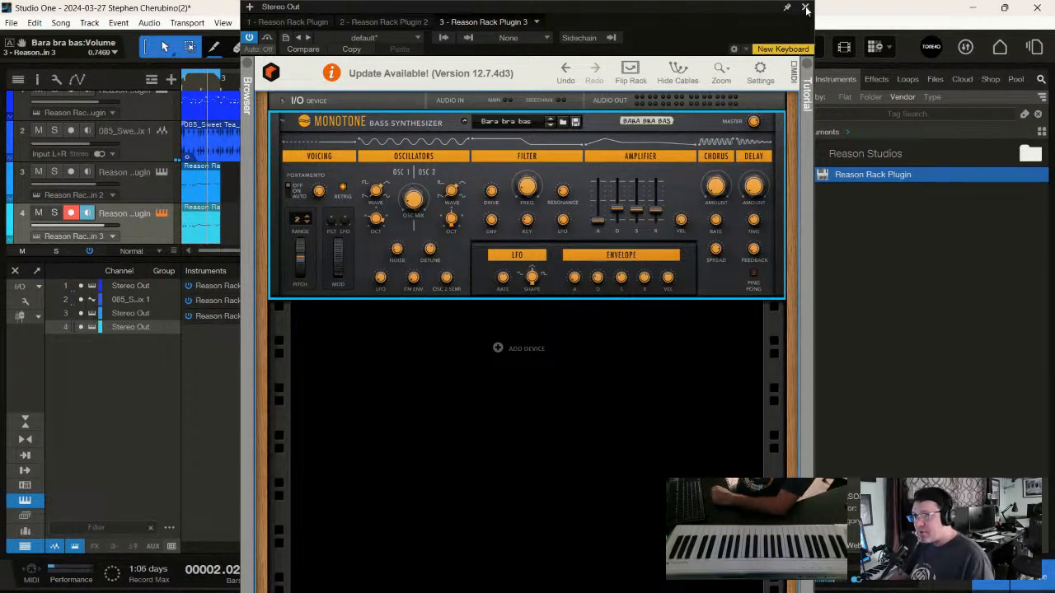
pyautogui.moveTo(782, 3); pyautogui.dragTo(733, 45)
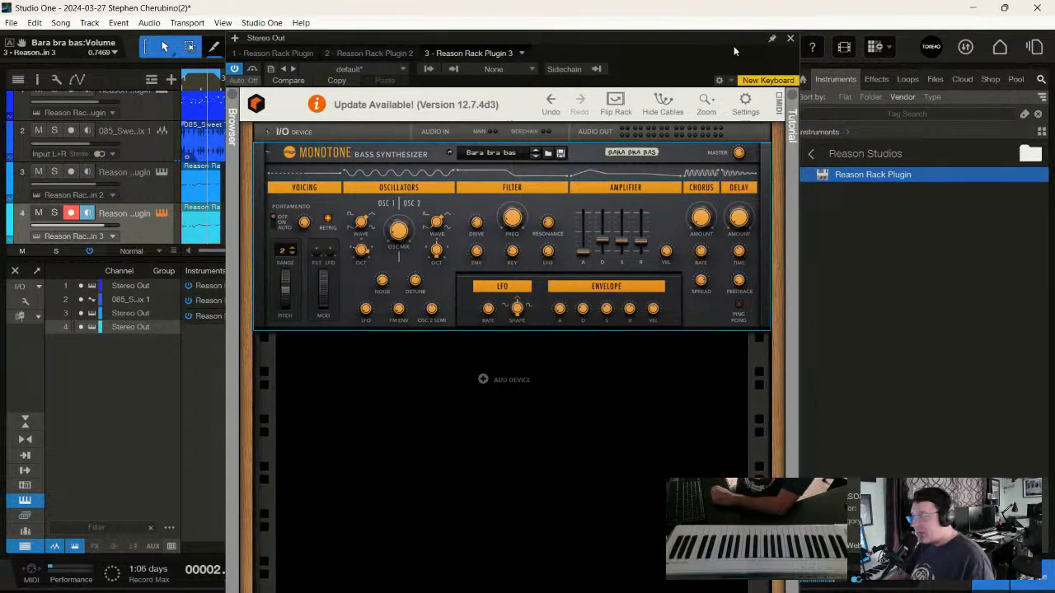
pyautogui.click(789, 37)
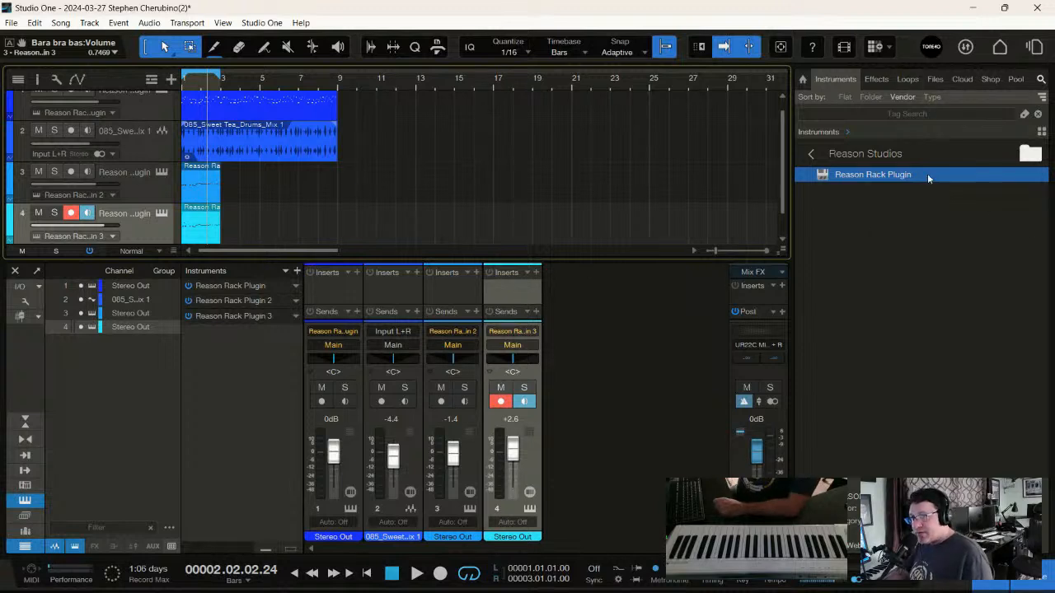
# - Add Steinberg's HALion Sonic from the instrument browser as a new instrument track below track 4
pyautogui.click(811, 154)
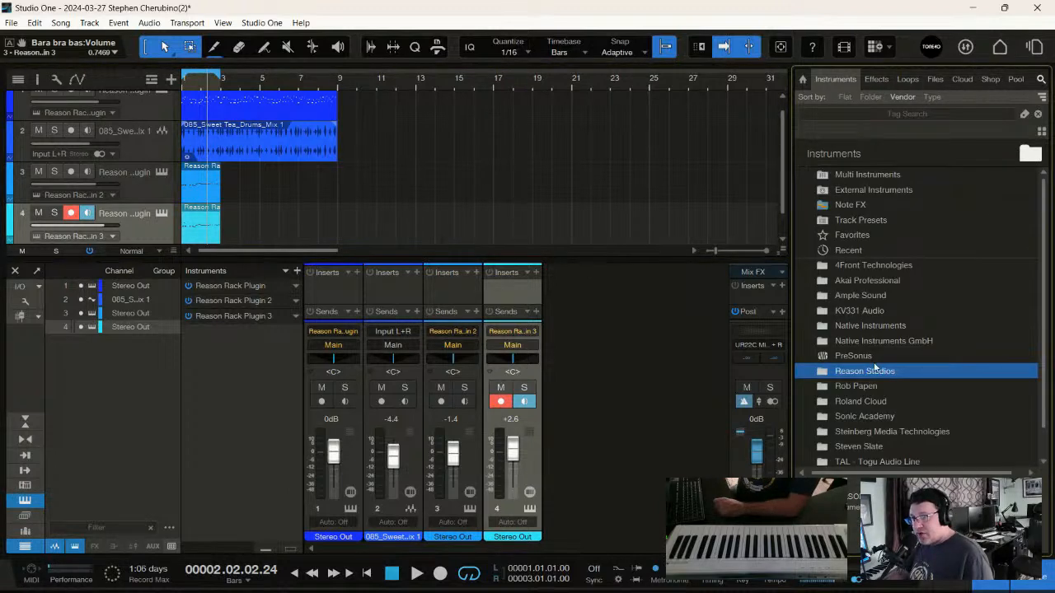
pyautogui.scroll(-2, 874, 375)
pyautogui.click(845, 399)
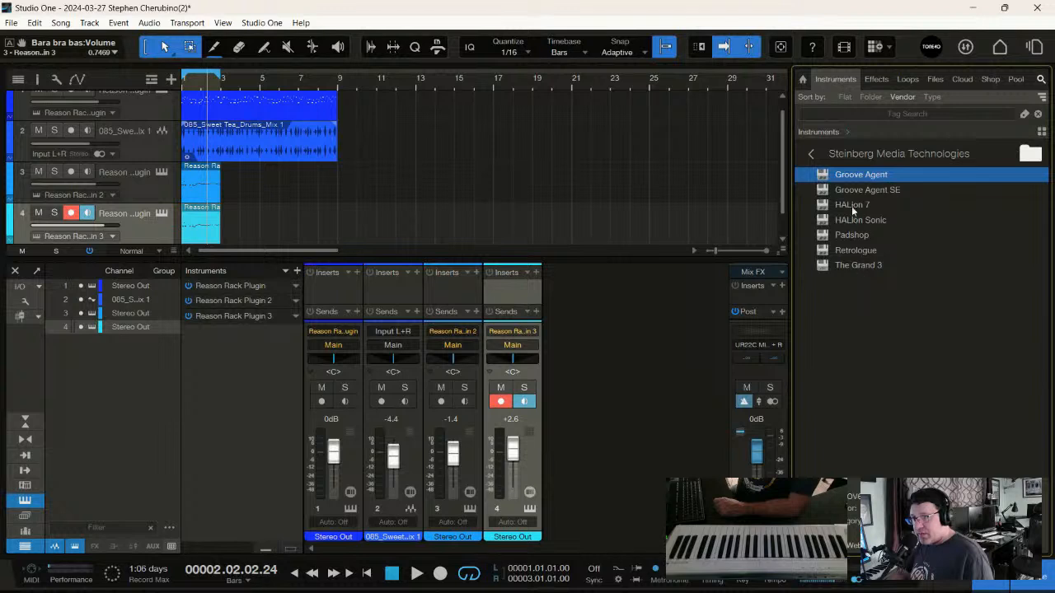
pyautogui.moveTo(861, 220); pyautogui.dragTo(257, 240)
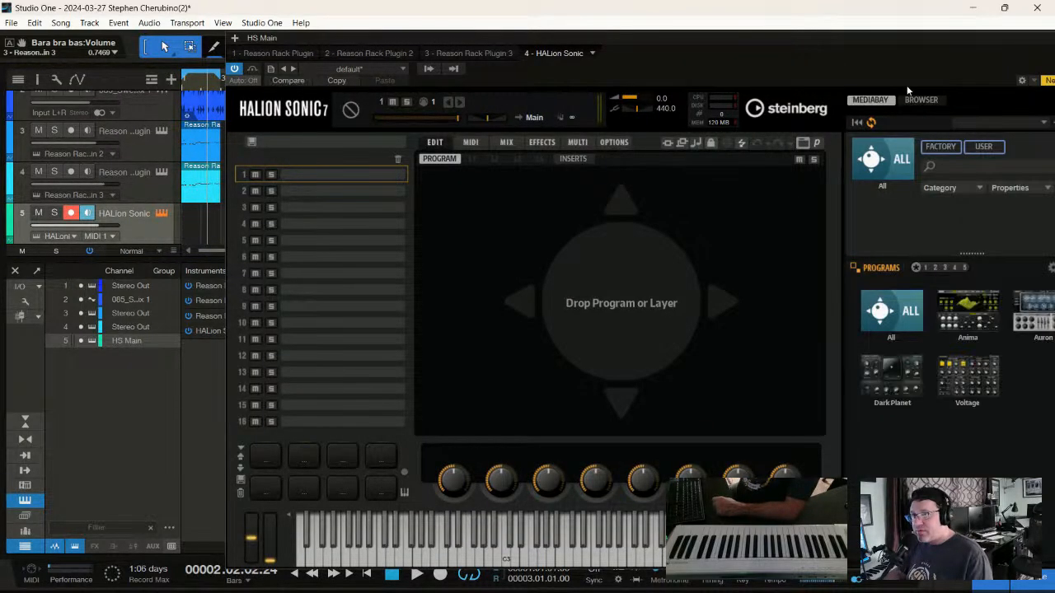
# - Load the Soft Wobble program from the Paddycake library into HALion Sonic's first slot
pyautogui.moveTo(898, 38); pyautogui.dragTo(726, 31)
pyautogui.scroll(-3, 782, 410)
pyautogui.scroll(-5, 781, 410)
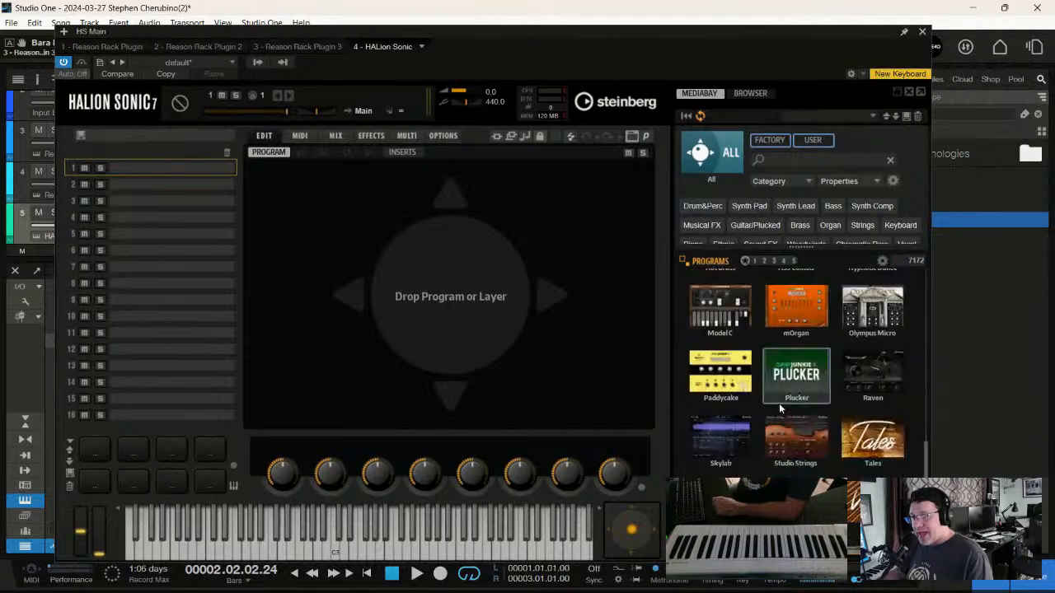
pyautogui.click(722, 377)
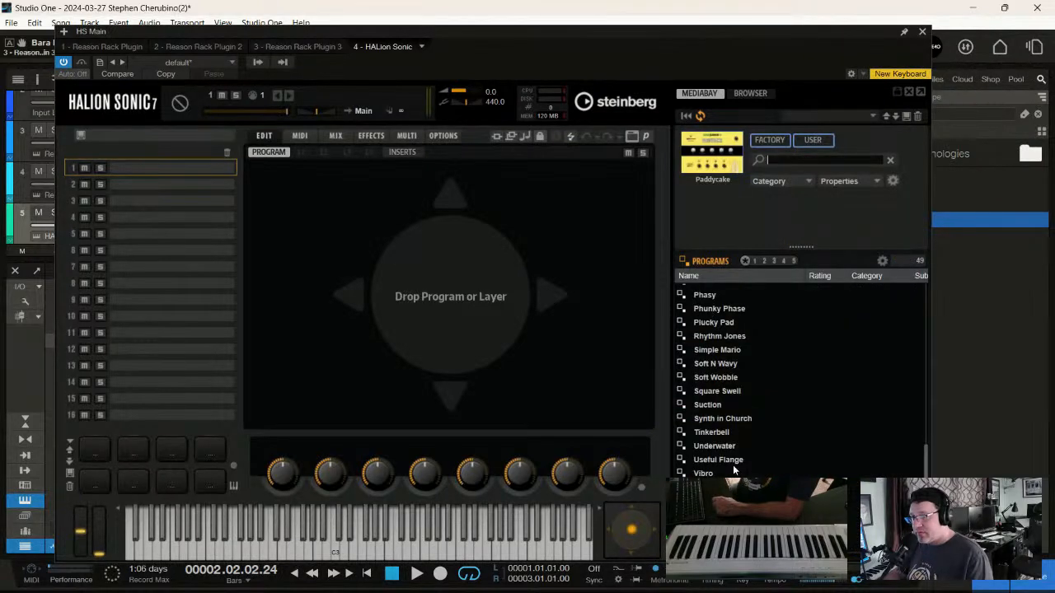
pyautogui.click(723, 380)
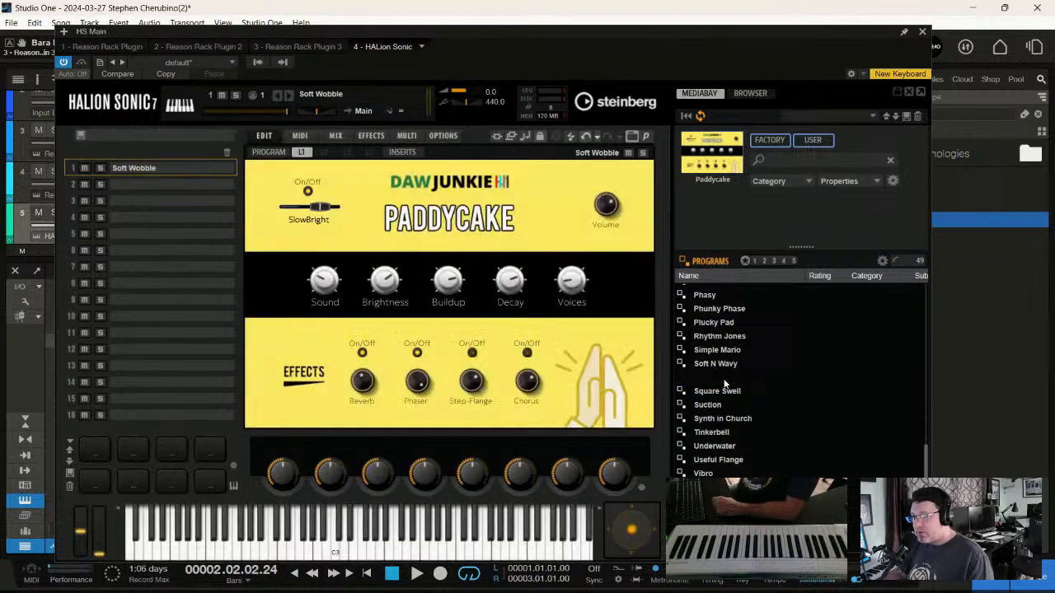
# - Record a HALion Sonic part over the two-bar loop from the song start, stop the transport and close the instrument window
pyautogui.scroll(2, 723, 381)
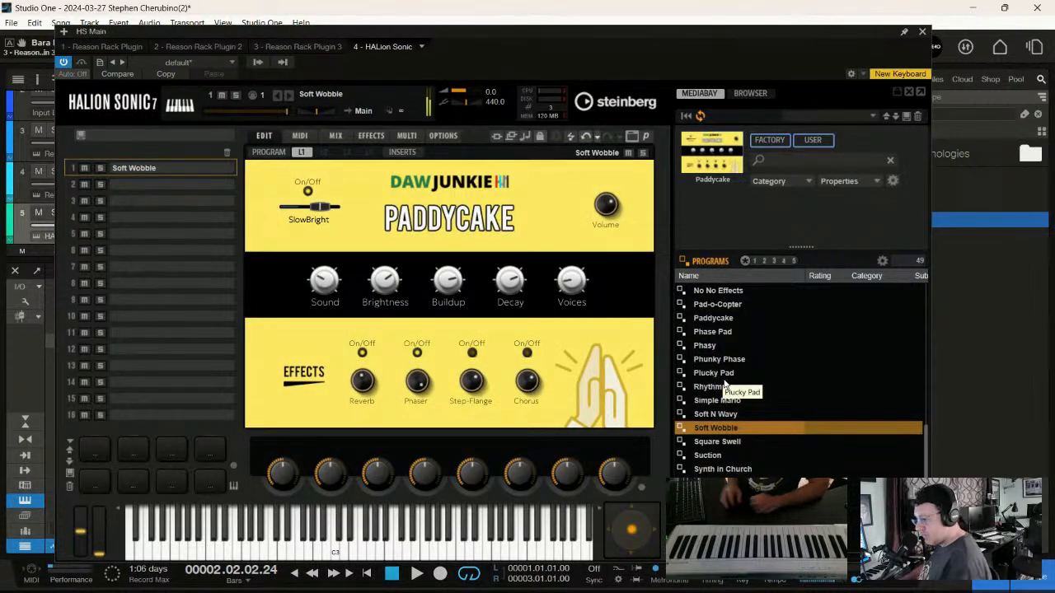
pyautogui.press(',')
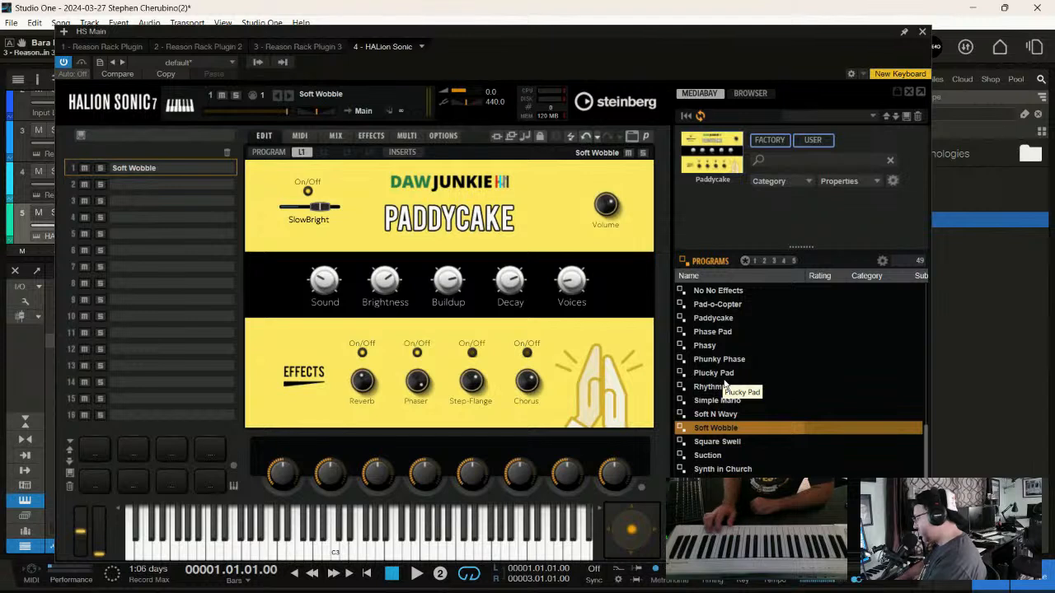
pyautogui.press('KP_Multiply')
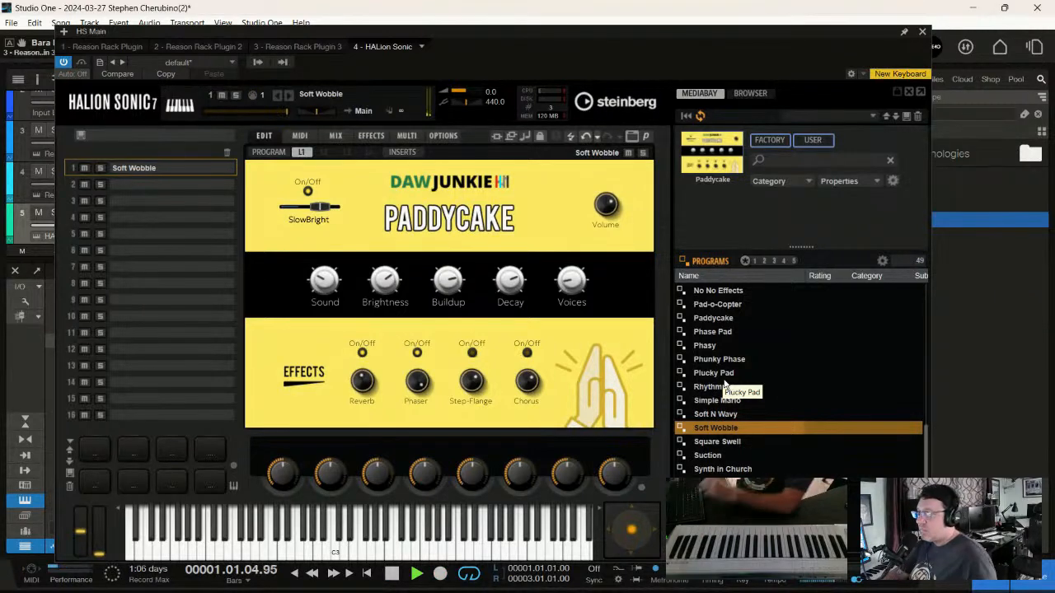
pyautogui.press('space')
pyautogui.click(923, 31)
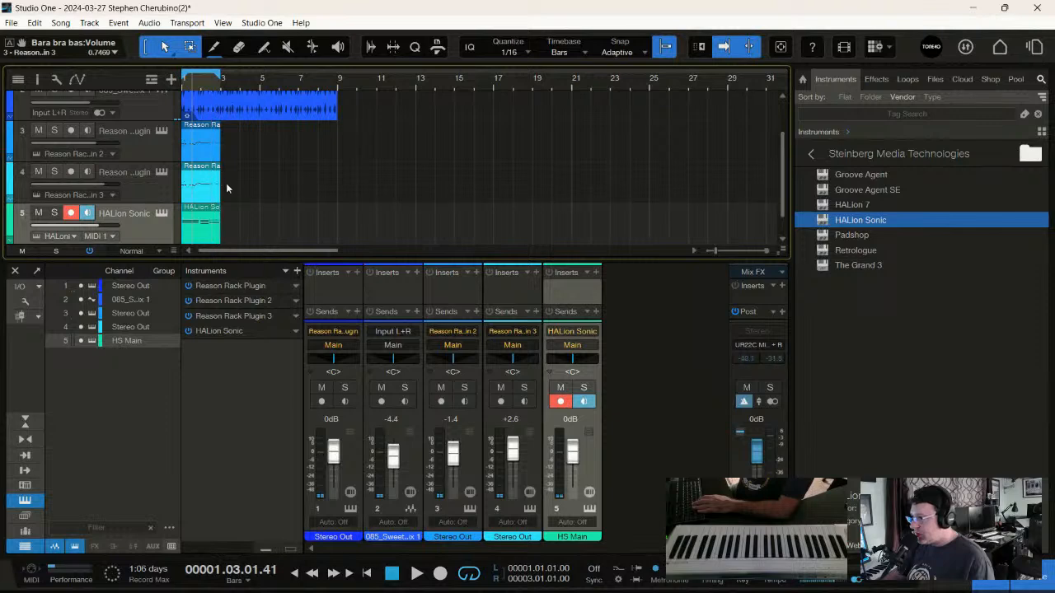
# - During loop playback, switch HALion Sonic to Paddycake's No No Effects program, close its window and stop playback
pyautogui.press('space')
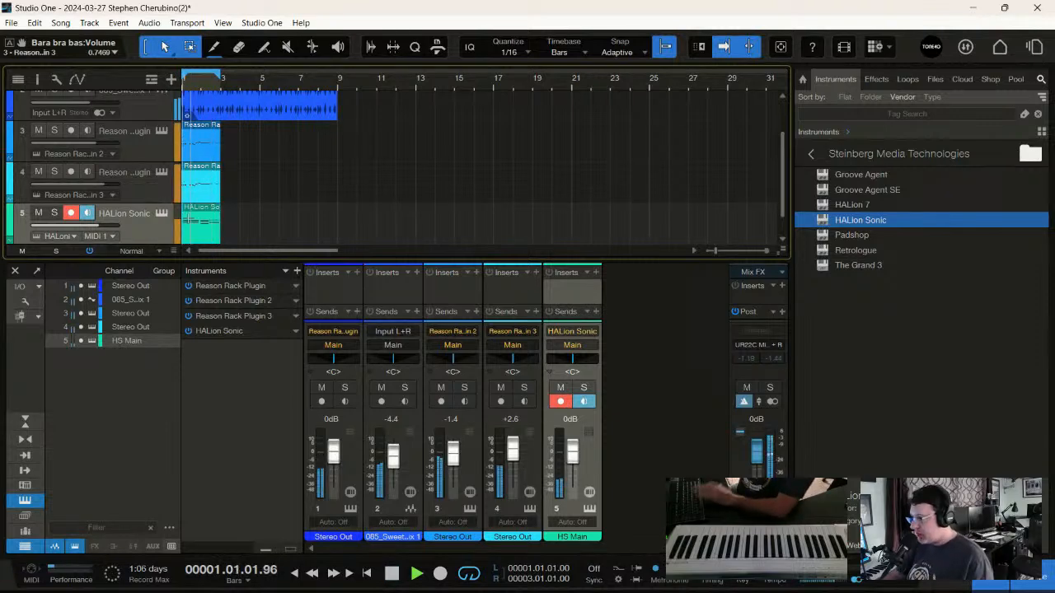
pyautogui.click(162, 214)
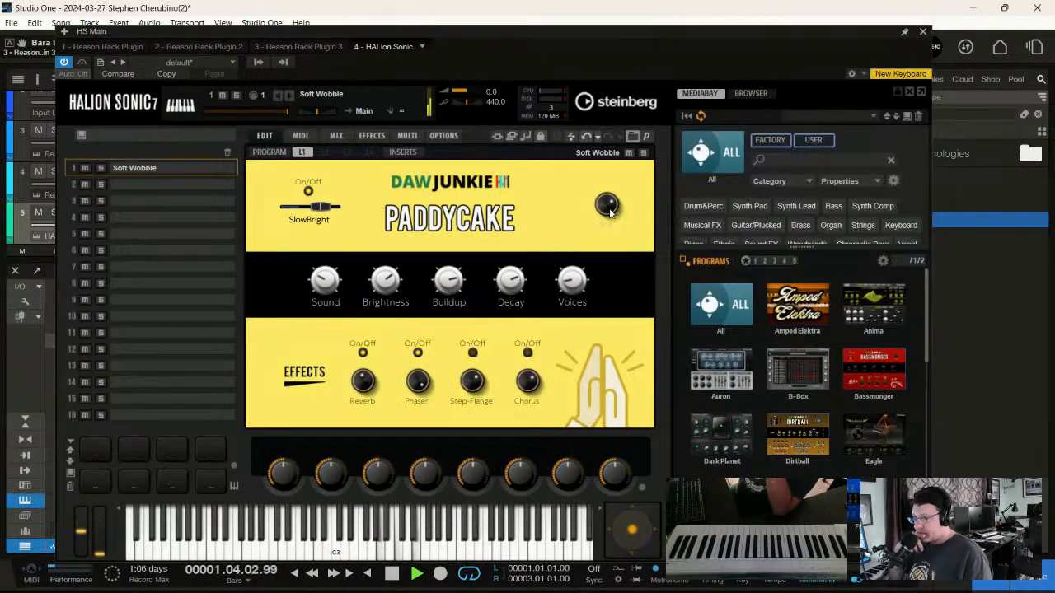
pyautogui.scroll(-3, 749, 429)
pyautogui.scroll(-5, 750, 429)
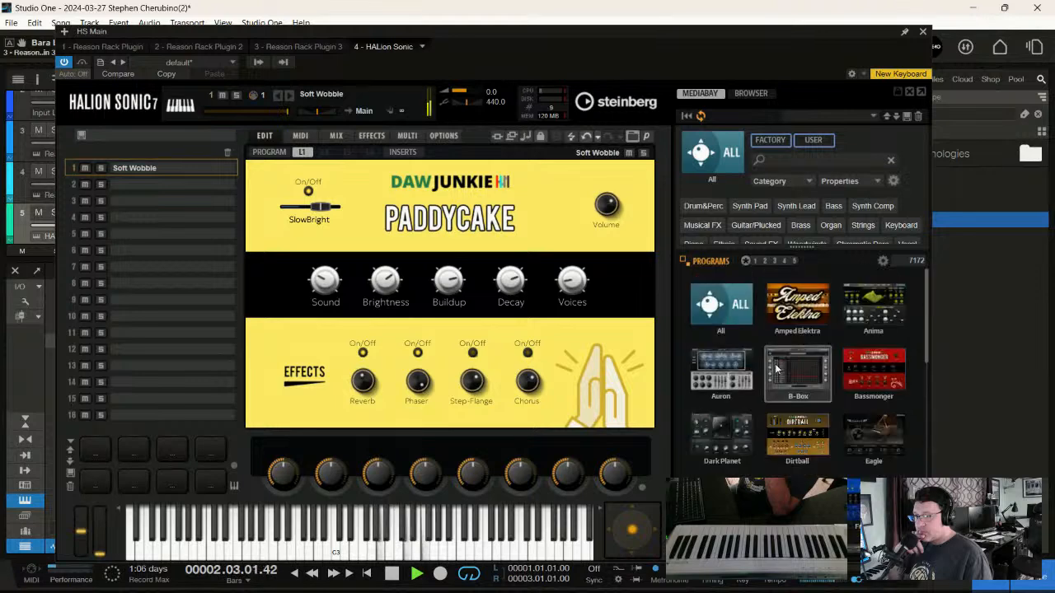
pyautogui.click(723, 386)
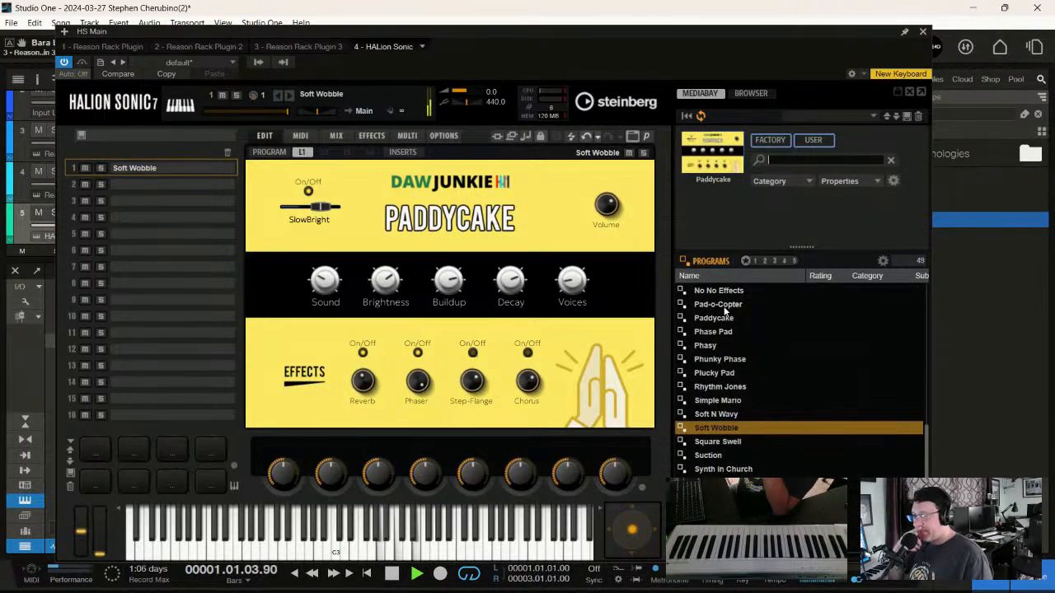
pyautogui.click(717, 293)
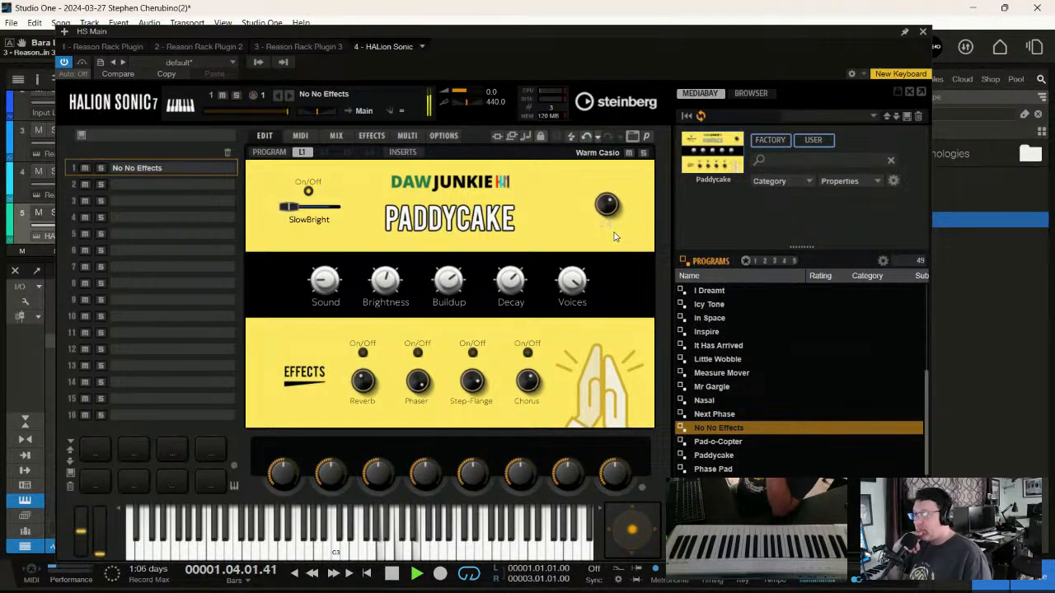
pyautogui.moveTo(523, 38); pyautogui.dragTo(724, 17)
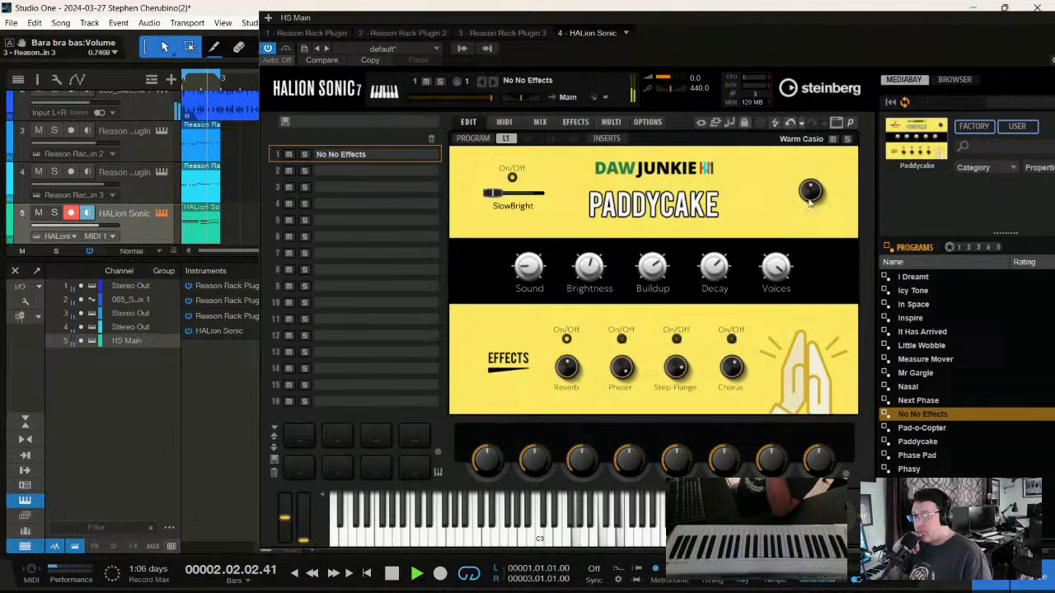
pyautogui.moveTo(948, 17); pyautogui.dragTo(717, 38)
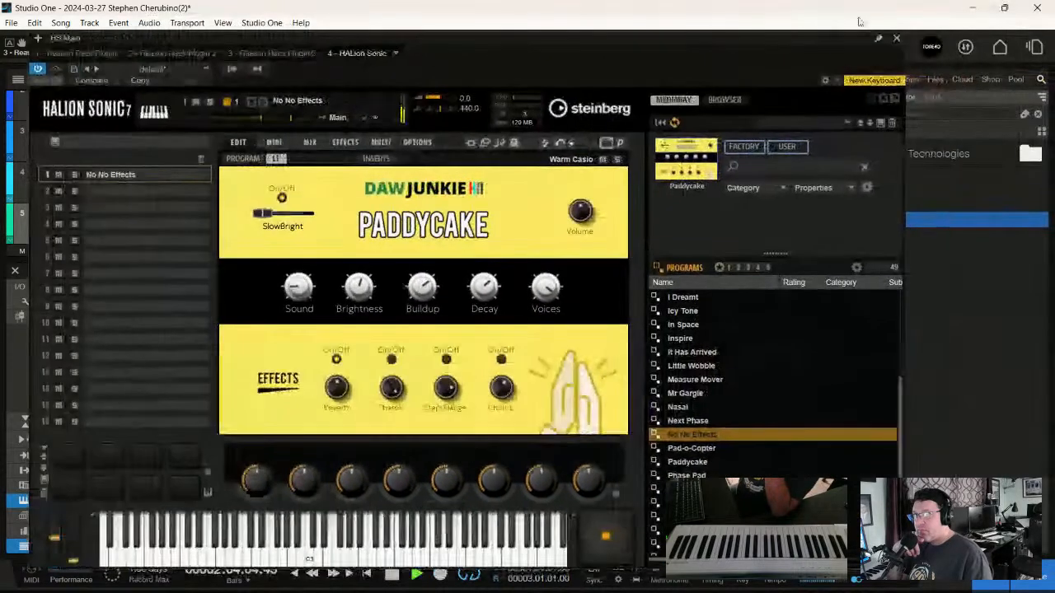
pyautogui.click(897, 38)
pyautogui.press('space')
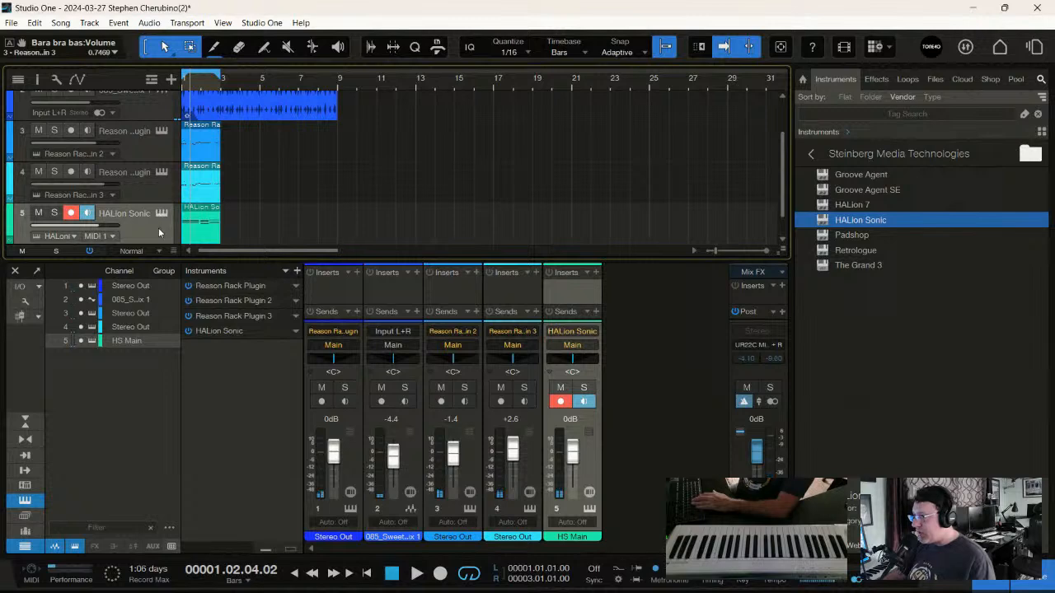
# - Show the track inspector and insert Pro EQ on the HALion Sonic channel
pyautogui.click(37, 79)
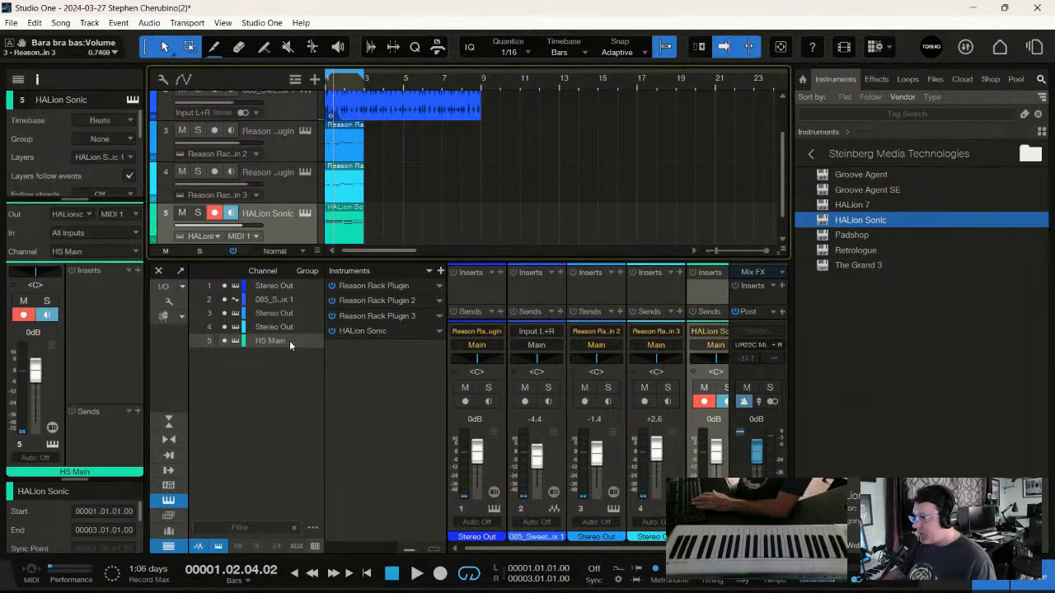
pyautogui.click(137, 268)
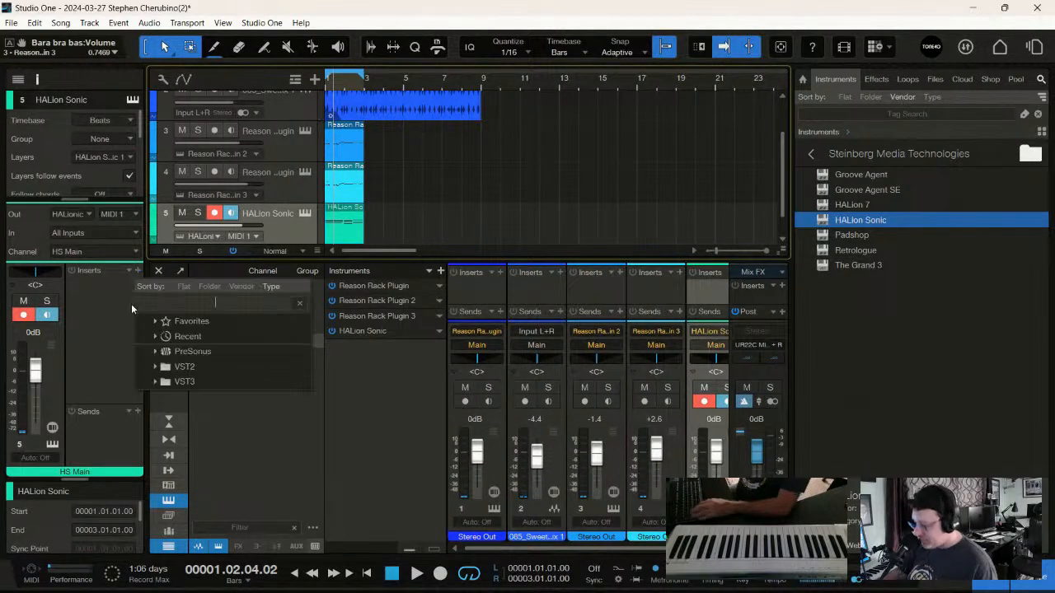
pyautogui.write('eq')
pyautogui.click(180, 351)
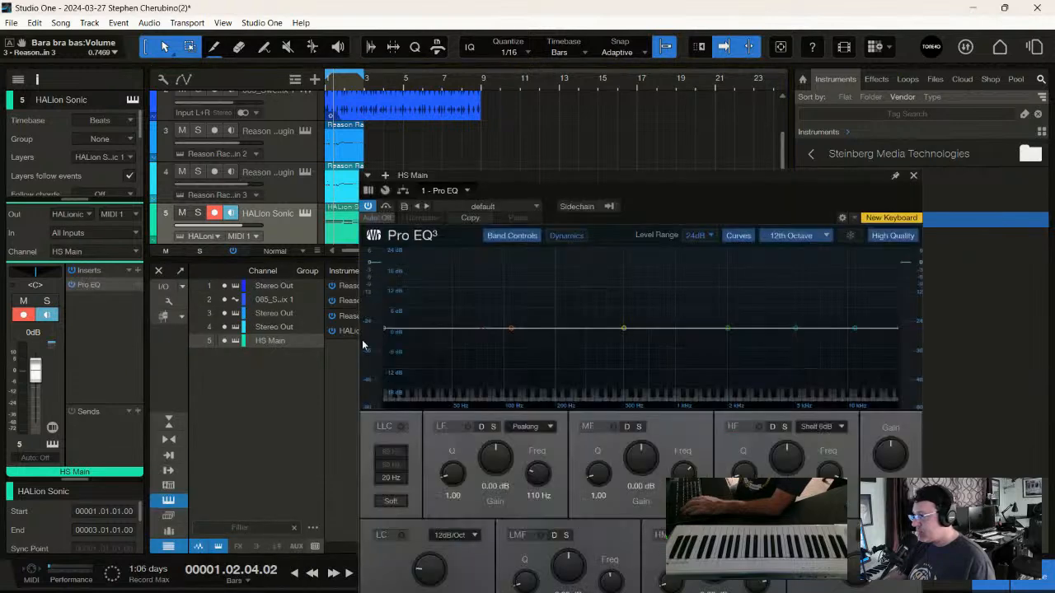
# - Play the loop to view the HALion Sonic signal in Pro EQ, trying the Waterfall spectrum before setting the display to FFT Curve
pyautogui.press(',')
pyautogui.press('space')
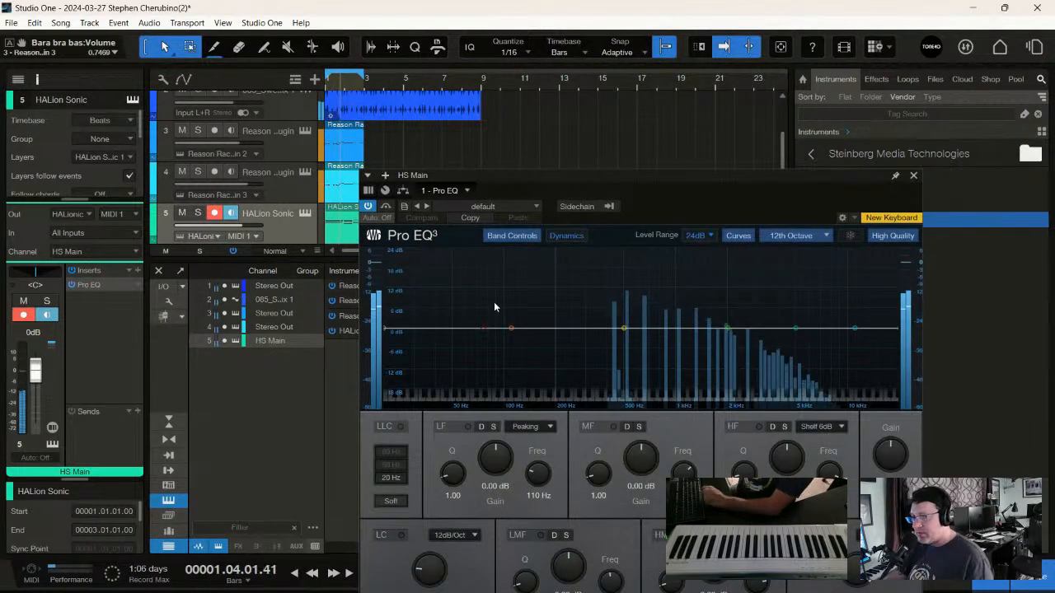
pyautogui.press('space')
pyautogui.click(282, 240)
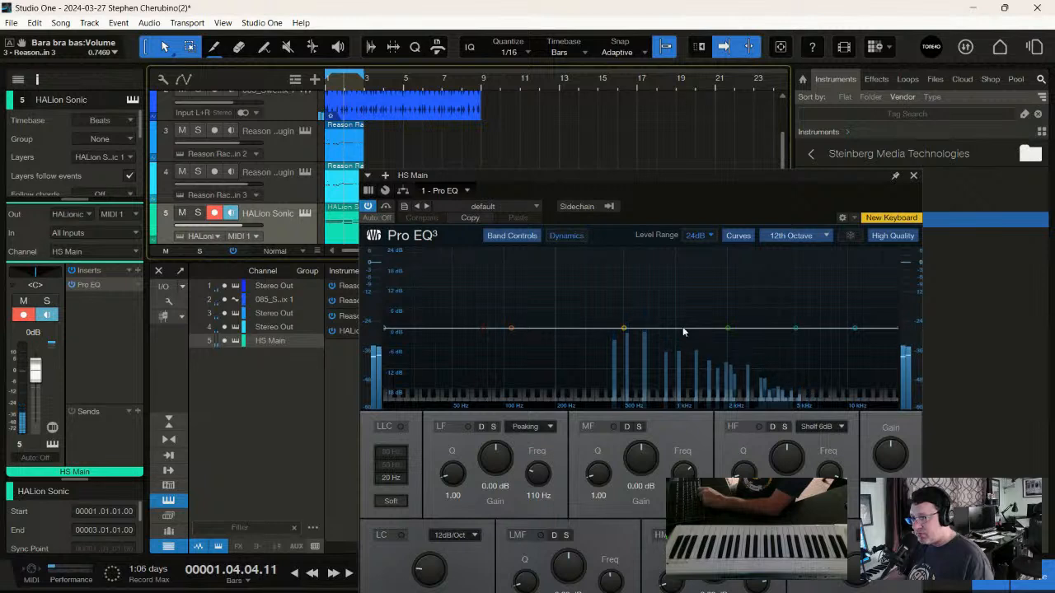
pyautogui.click(777, 234)
pyautogui.click(811, 313)
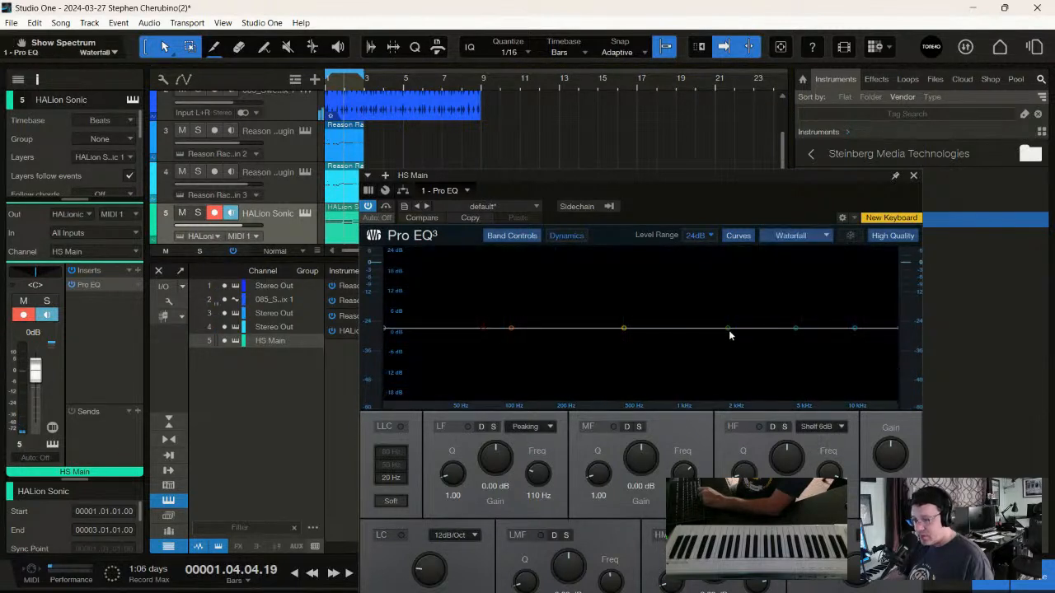
pyautogui.press('space')
pyautogui.click(793, 236)
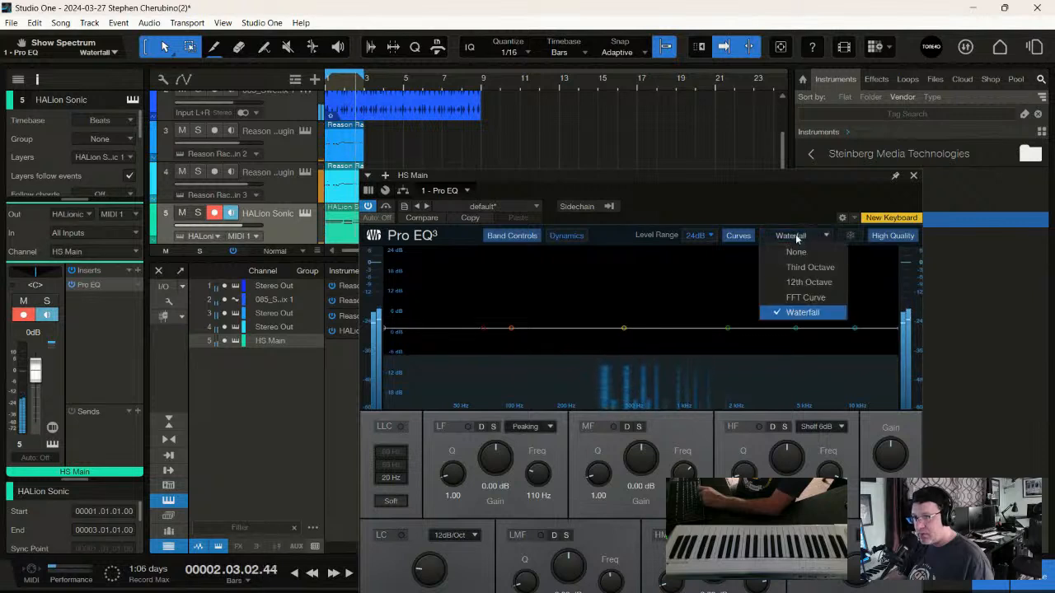
pyautogui.click(805, 298)
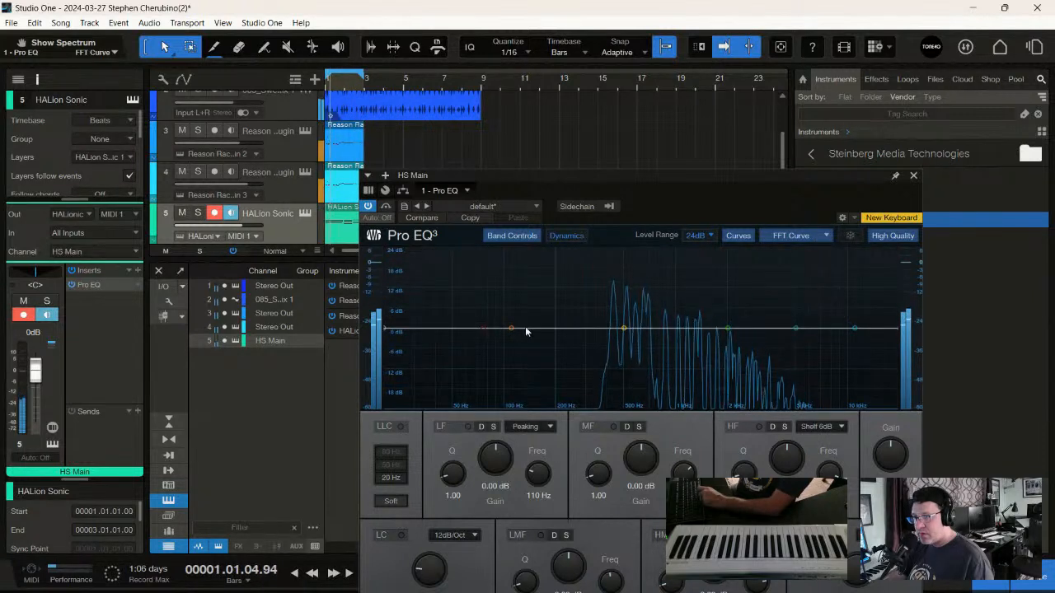
# - Set Pro EQ's low cut to 450 Hz and boost the mid band by 0.79 dB, close its window and stop playback
pyautogui.moveTo(483, 328); pyautogui.dragTo(656, 357)
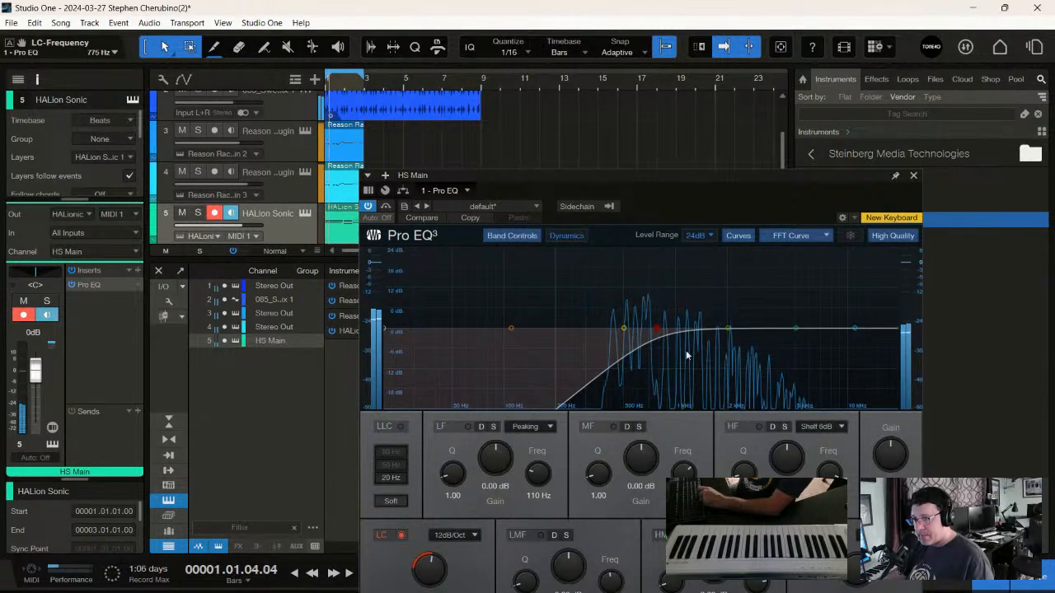
pyautogui.click(725, 328)
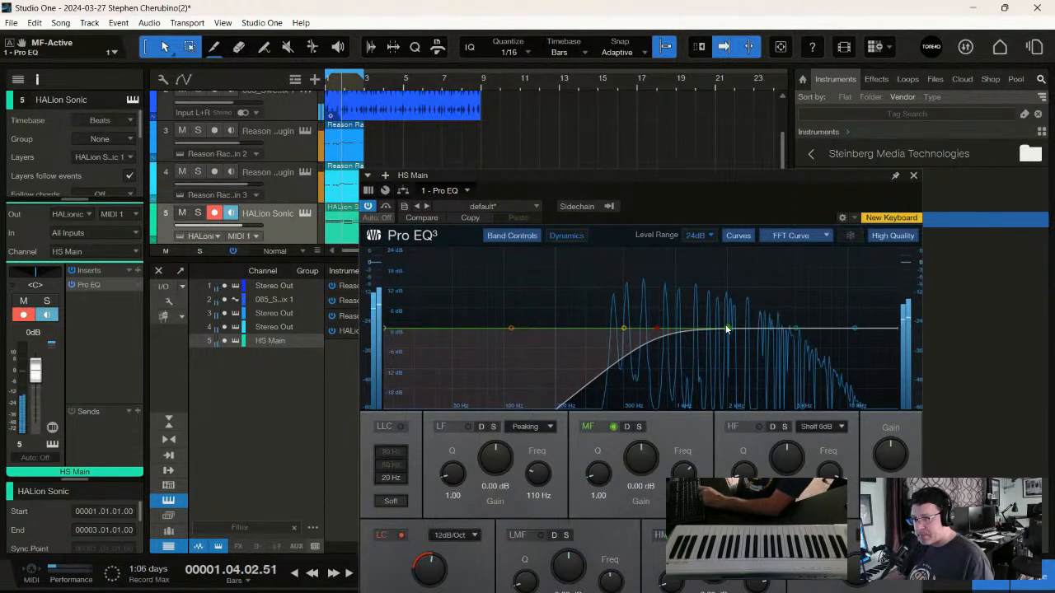
pyautogui.moveTo(726, 328); pyautogui.dragTo(721, 325)
pyautogui.moveTo(656, 328); pyautogui.dragTo(617, 330)
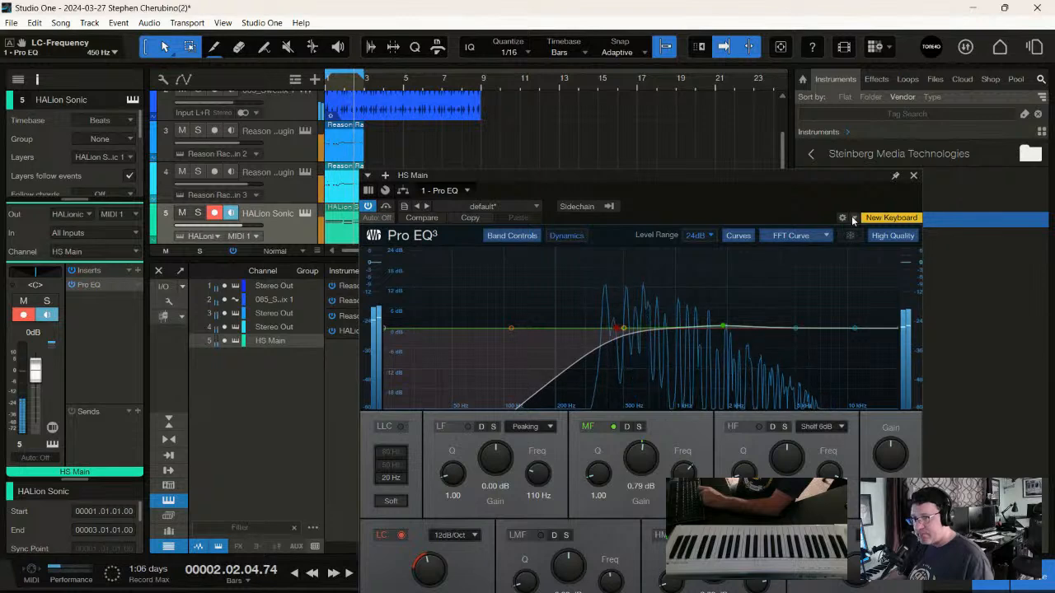
pyautogui.click(913, 176)
pyautogui.press('space')
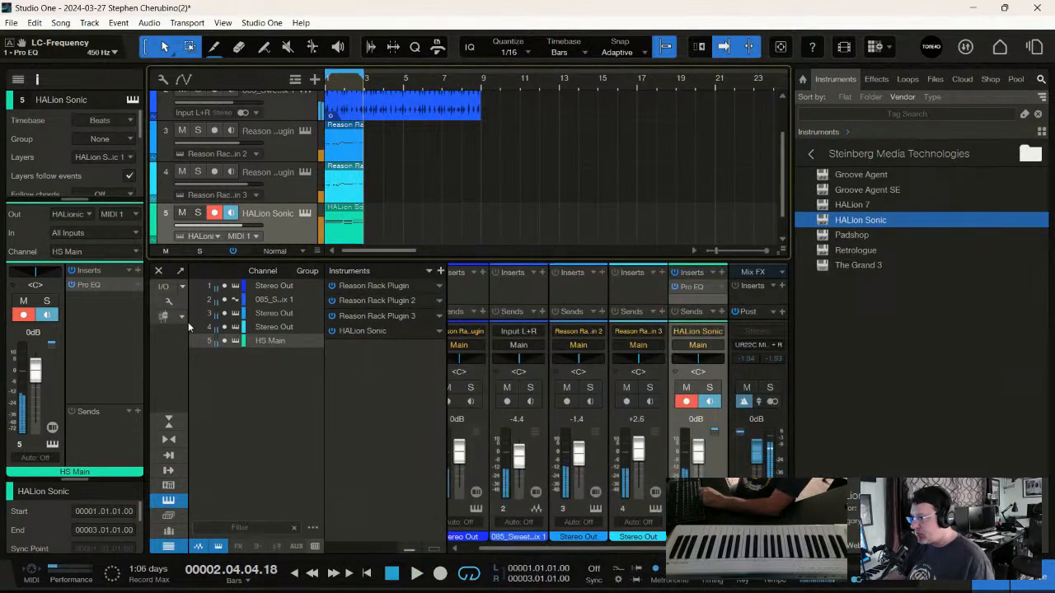
# - Search the HALion Sonic channel's insert effects for "com" to find a compressor
pyautogui.click(138, 271)
pyautogui.write('com')
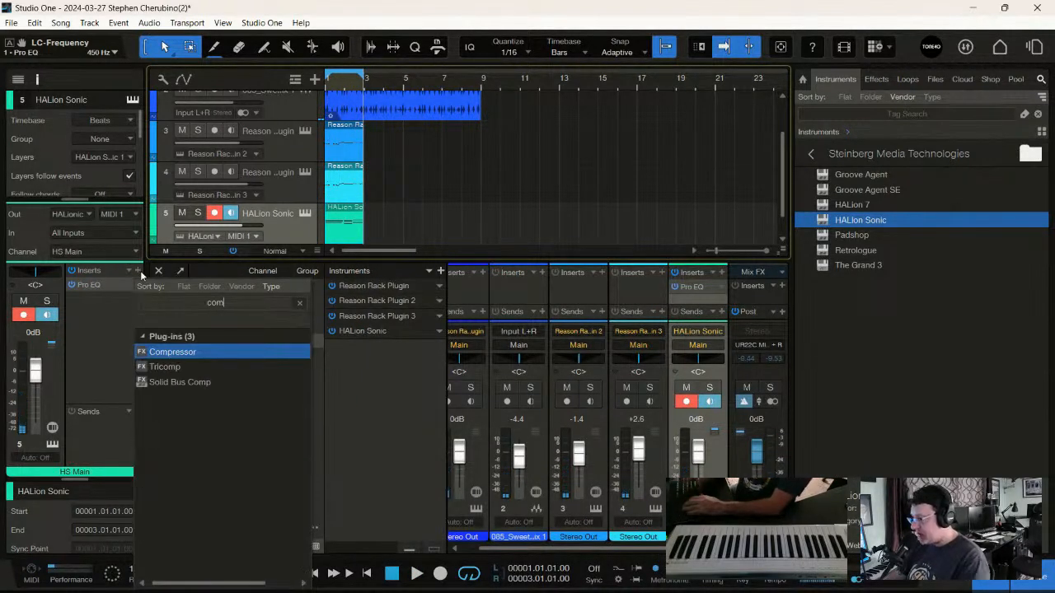
# - Add a Compressor to the HALion Sonic channel and, during playback, set its threshold to -27.52 dB and makeup gain to 0.96 dB
pyautogui.press('Return')
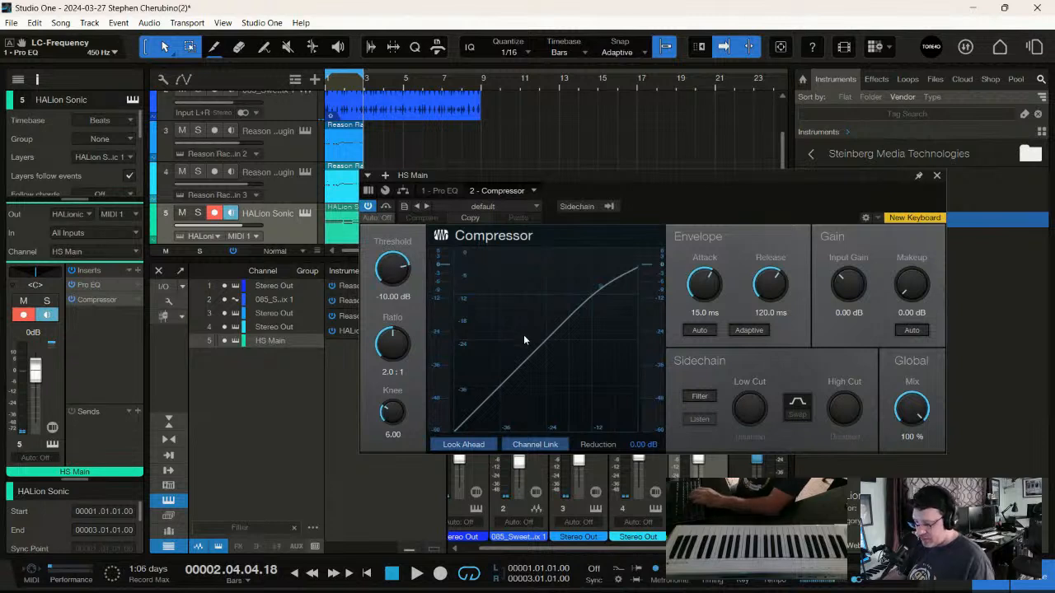
pyautogui.press('space')
pyautogui.moveTo(394, 270); pyautogui.dragTo(403, 308)
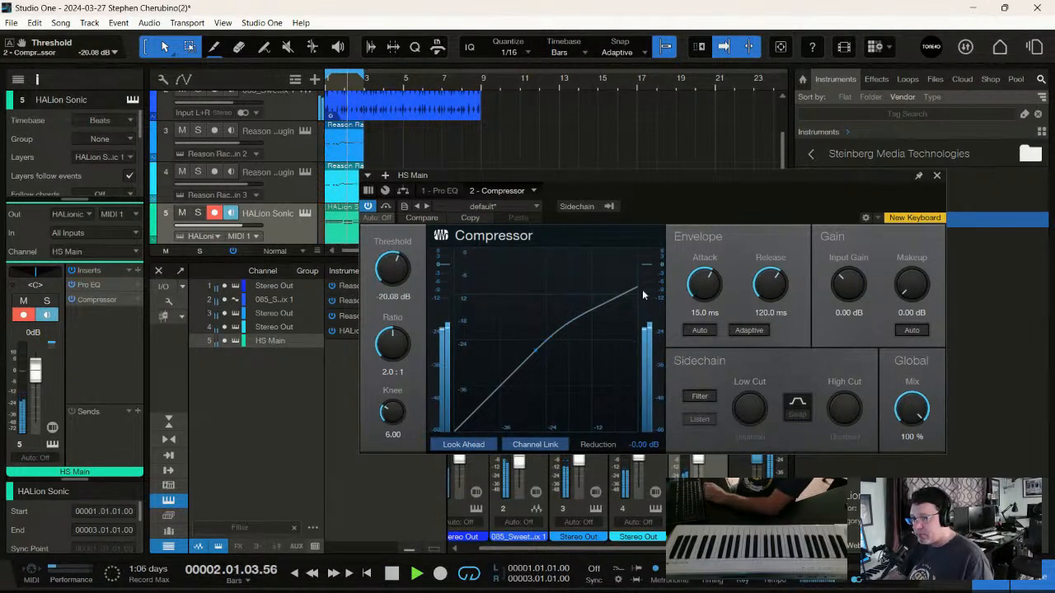
pyautogui.moveTo(909, 284); pyautogui.dragTo(901, 270)
pyautogui.moveTo(394, 272); pyautogui.dragTo(395, 280)
pyautogui.moveTo(912, 290); pyautogui.dragTo(911, 291)
pyautogui.moveTo(394, 270); pyautogui.dragTo(395, 282)
# - Set the HALion Sonic compressor's ratio to 1.9:1 and threshold to -27.28 dB, finishing with its editor closed and playback stopped
pyautogui.moveTo(404, 348); pyautogui.dragTo(406, 341)
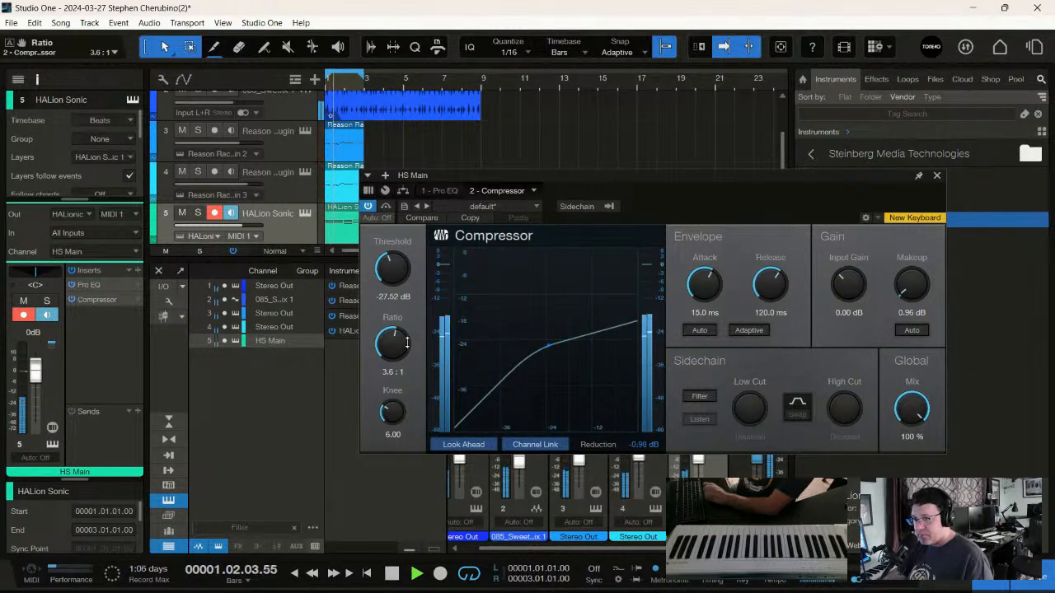
pyautogui.moveTo(406, 343); pyautogui.dragTo(408, 356)
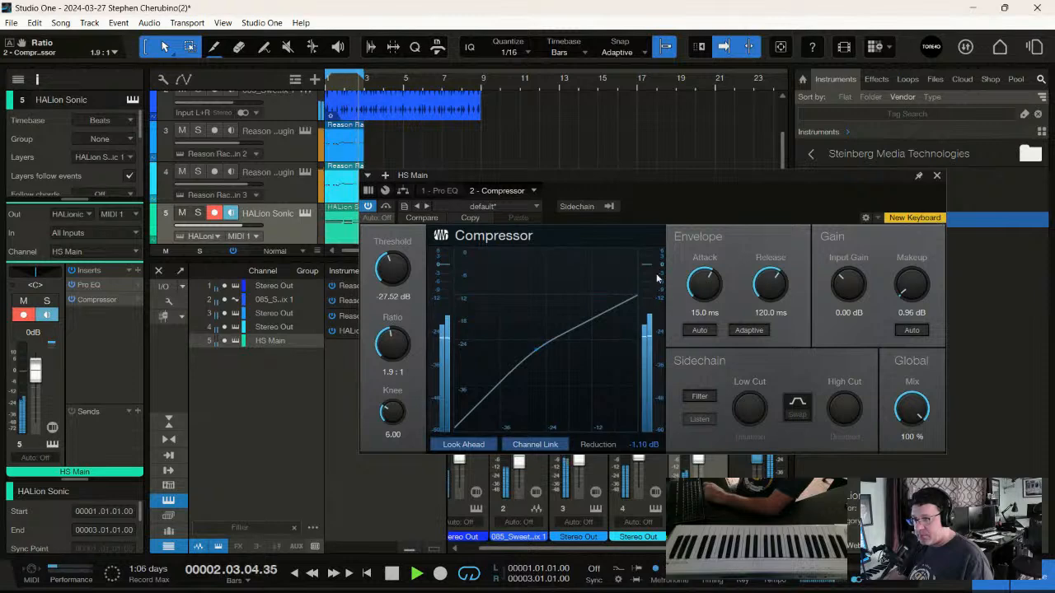
pyautogui.moveTo(396, 269); pyautogui.dragTo(396, 267)
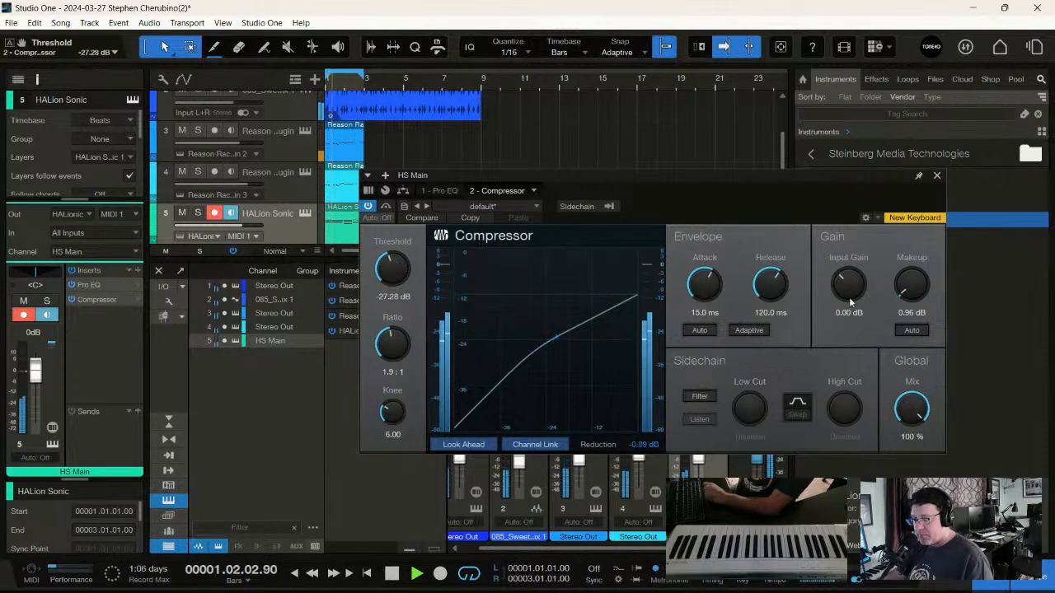
pyautogui.click(936, 175)
pyautogui.press('space')
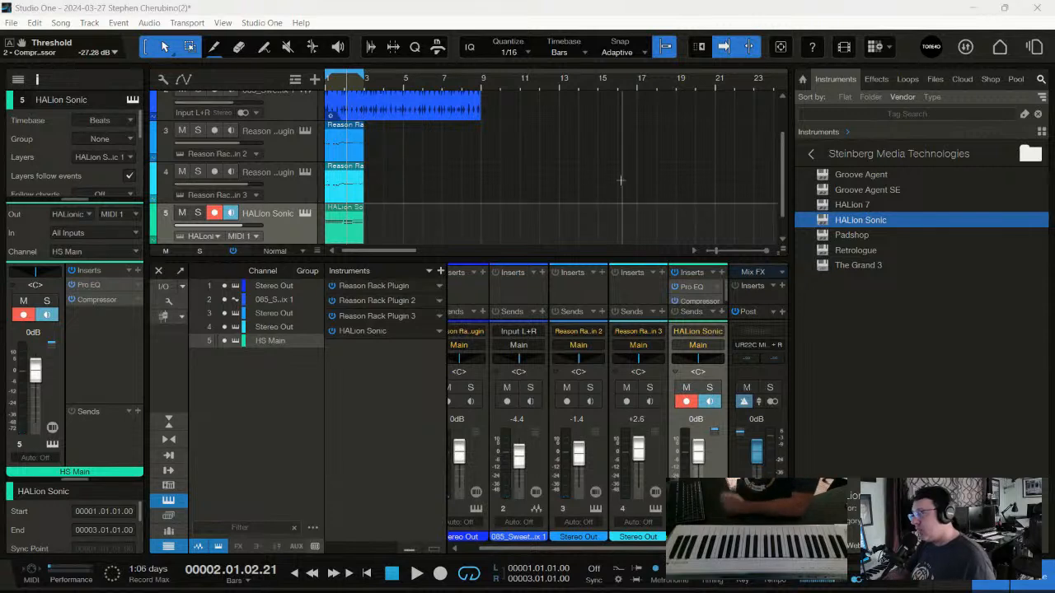
# - Save the song
pyautogui.scroll(1, 322, 158)
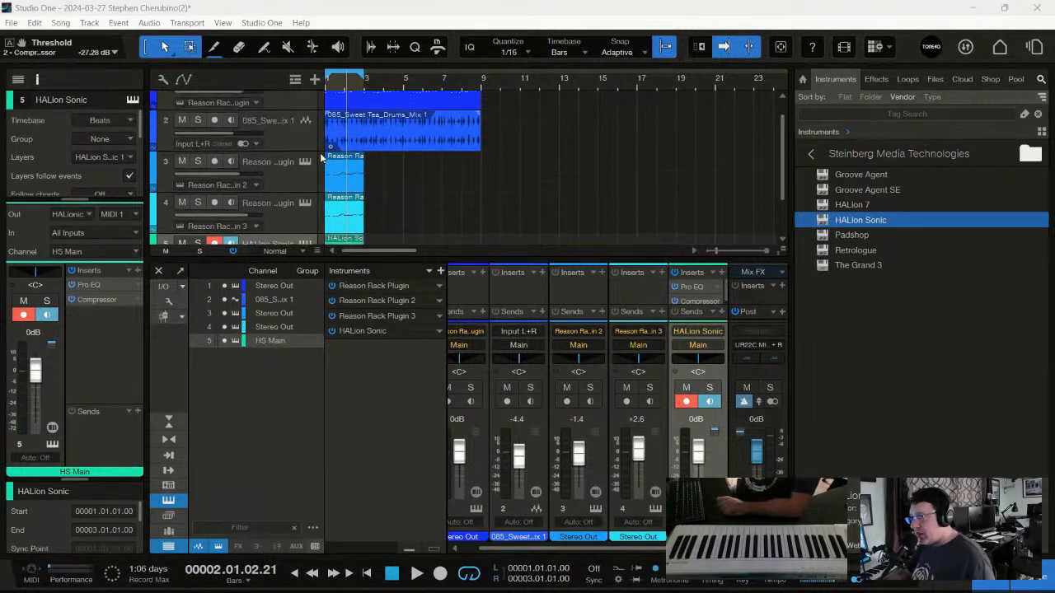
pyautogui.scroll(1, 321, 158)
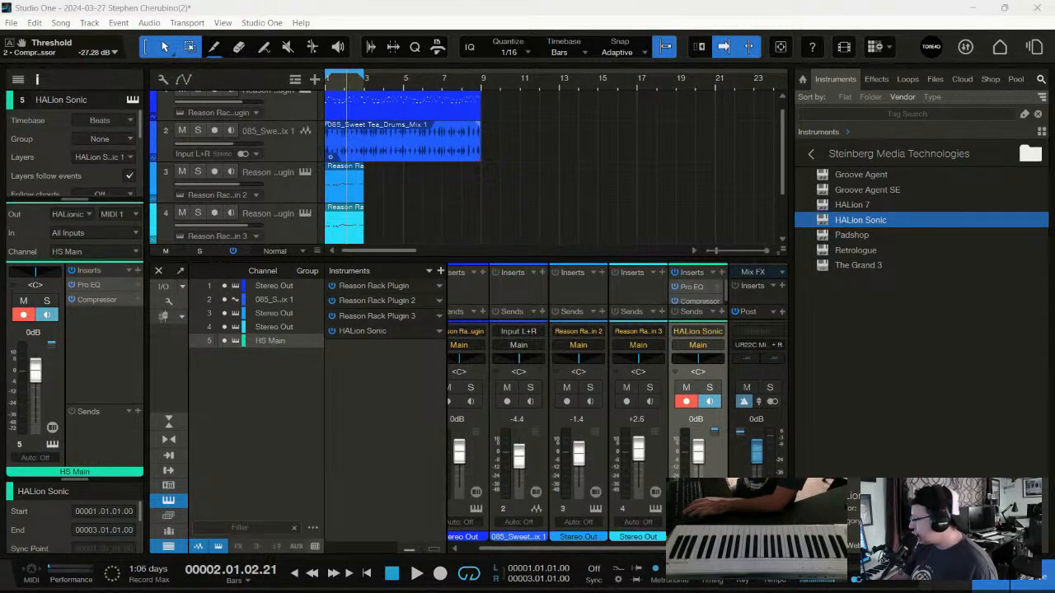
pyautogui.hotkey('ctrl', 's')
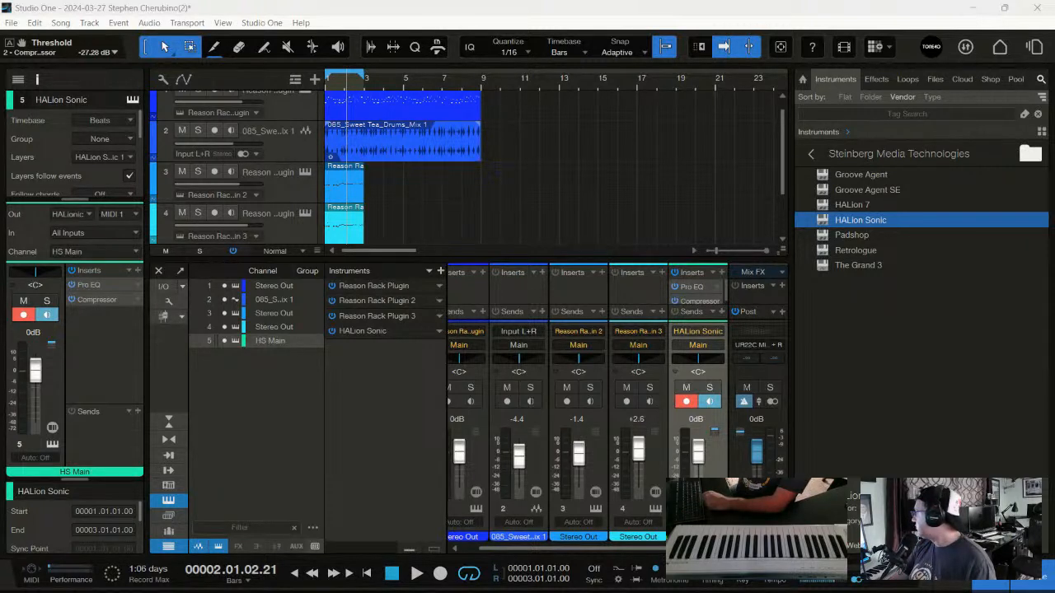
pyautogui.hotkey('ctrl', 's')
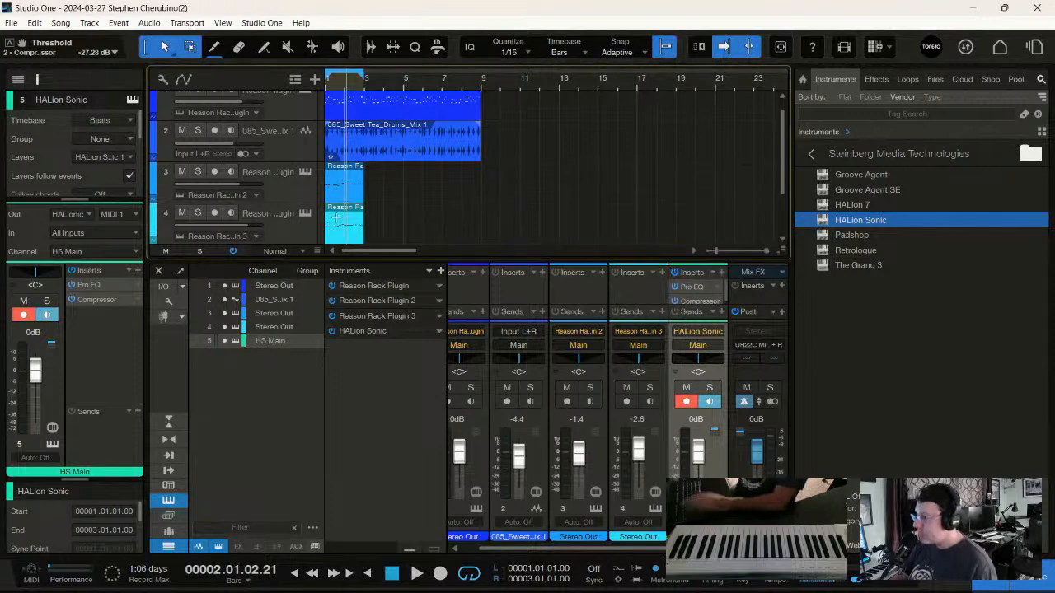
# - Insert a Compressor on the 085_Sweet Tea_Drums_Mix 1 track
pyautogui.click(288, 151)
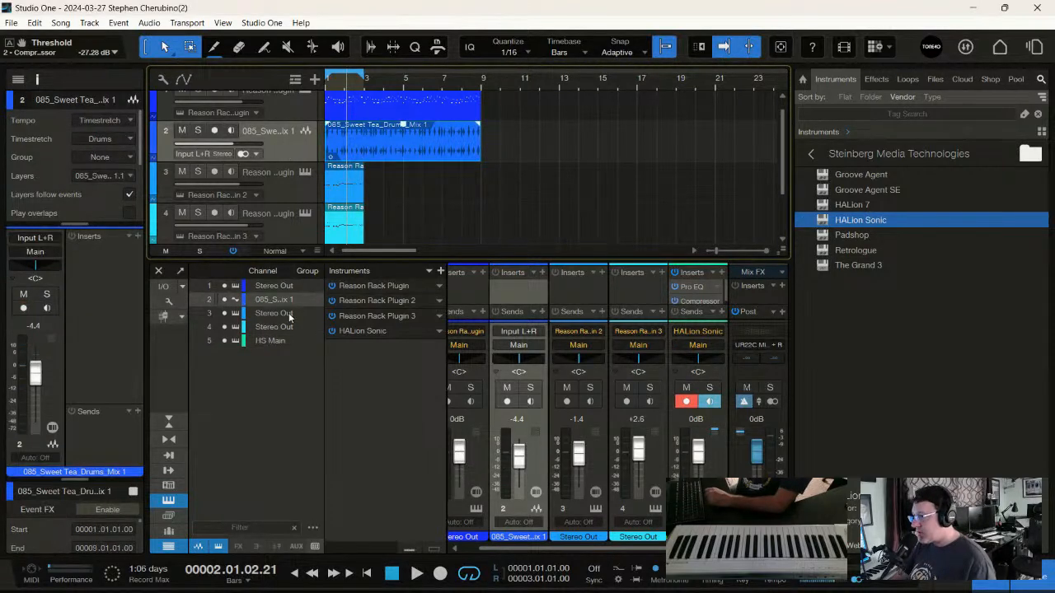
pyautogui.click(134, 238)
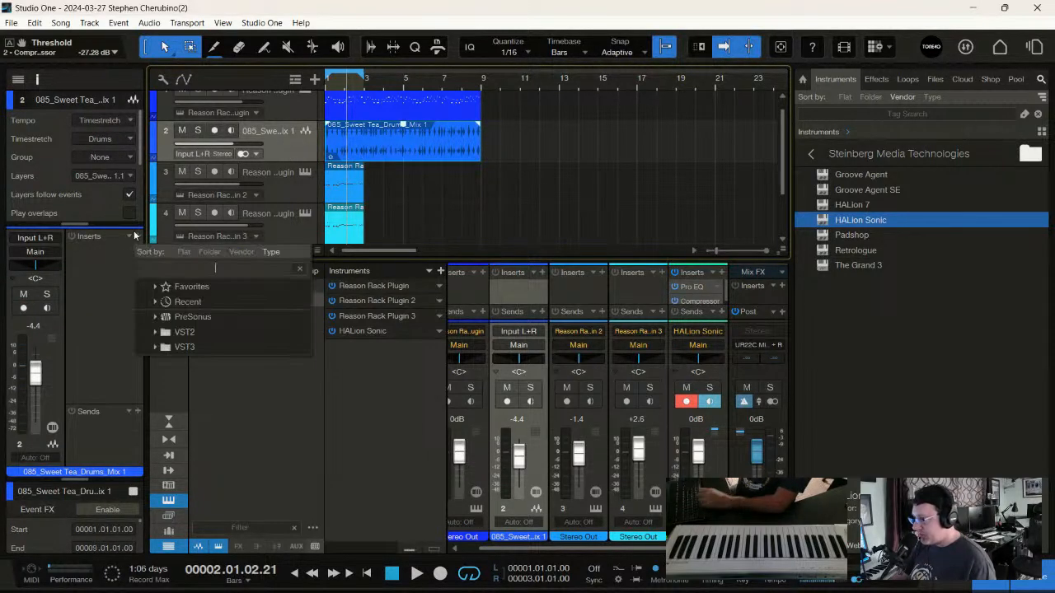
pyautogui.write('com')
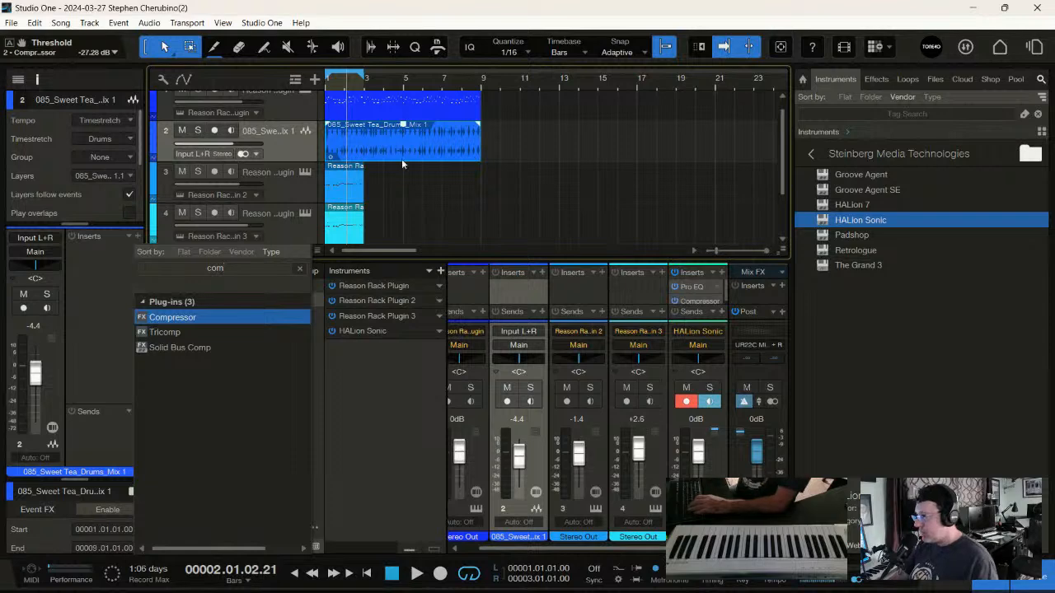
pyautogui.click(163, 318)
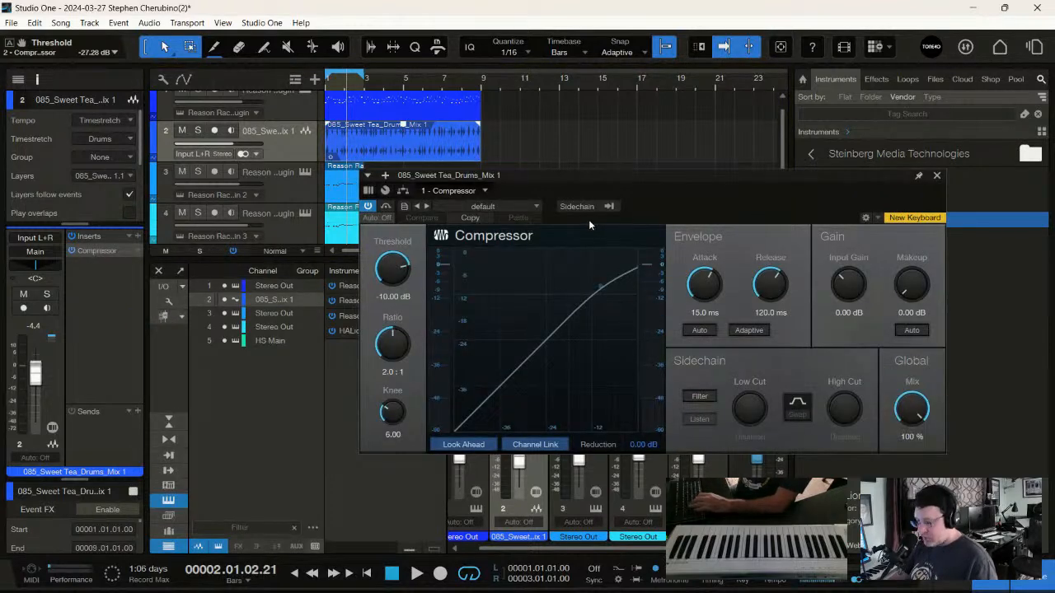
# - Solo the drum track during playback and set its compressor to threshold -25.12 dB, makeup gain 4.80 dB and ratio 1.9:1
pyautogui.press('space')
pyautogui.click(197, 131)
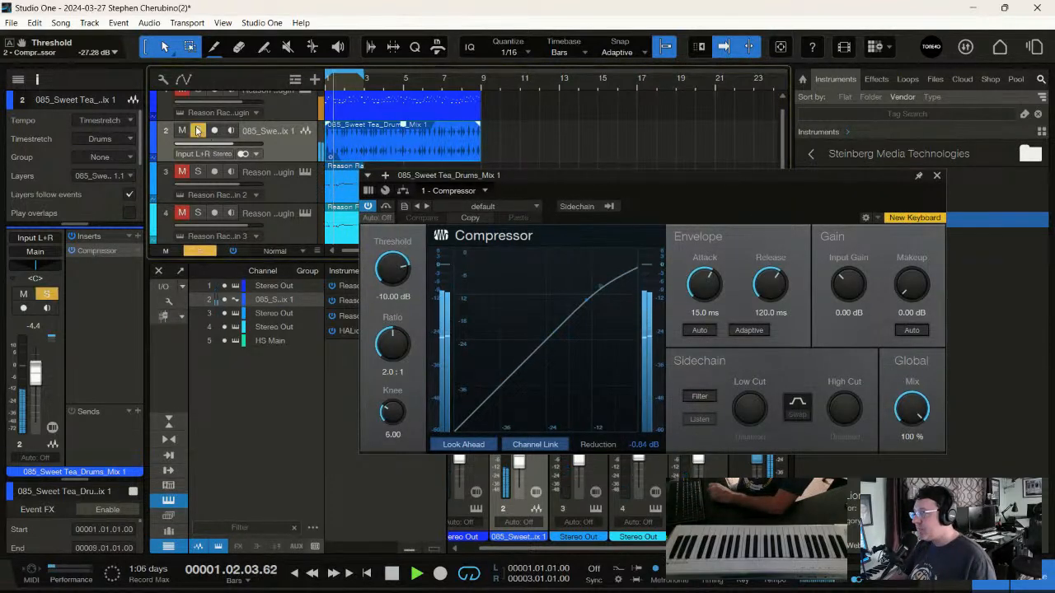
pyautogui.moveTo(386, 279); pyautogui.dragTo(386, 310)
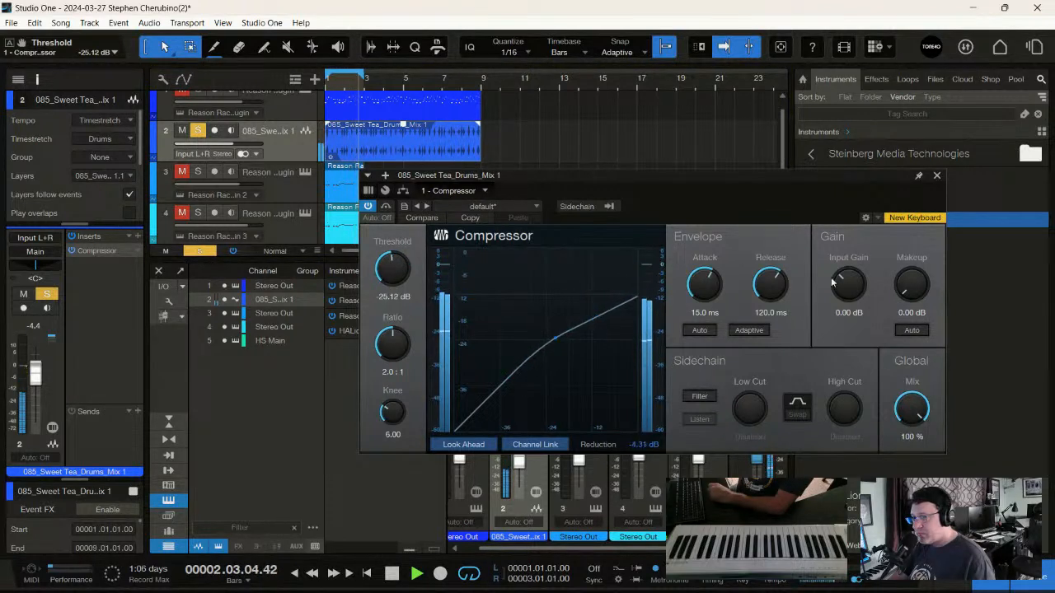
pyautogui.moveTo(910, 284); pyautogui.dragTo(908, 262)
pyautogui.moveTo(390, 339)
pyautogui.mouseDown()
pyautogui.moveTo(390, 330)
pyautogui.moveTo(389, 347)
pyautogui.mouseUp()
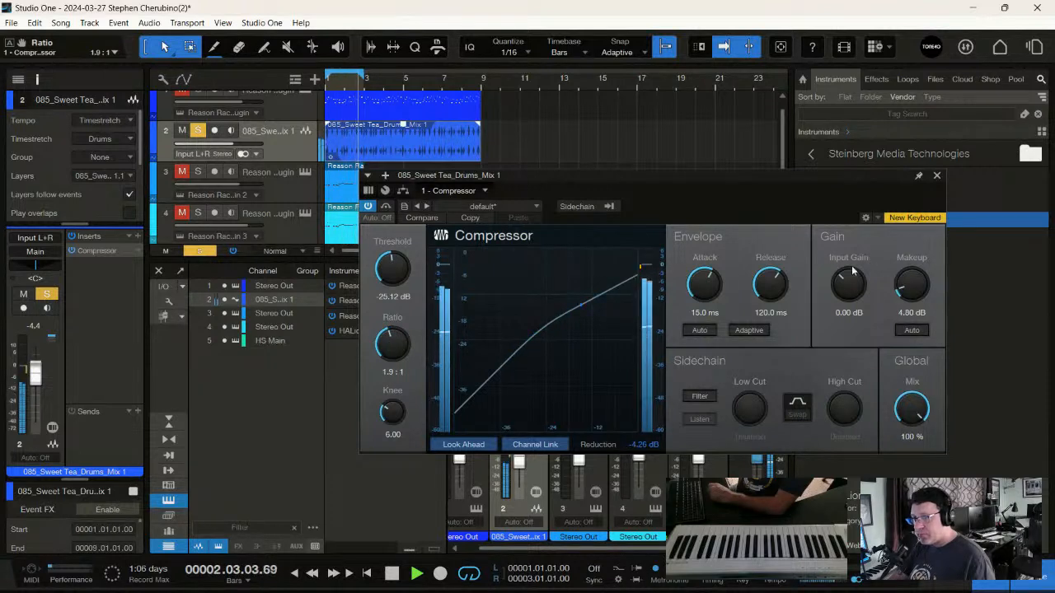
# - Compare the drum sound with the compressor bypassed and active, leaving it enabled and closing its editor
pyautogui.click(368, 207)
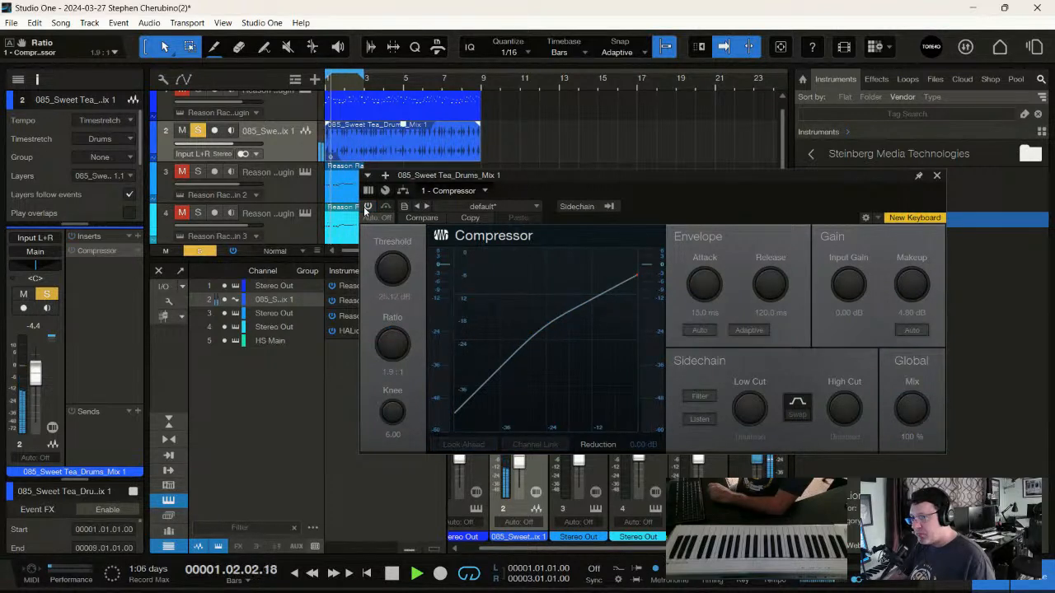
pyautogui.click(367, 208)
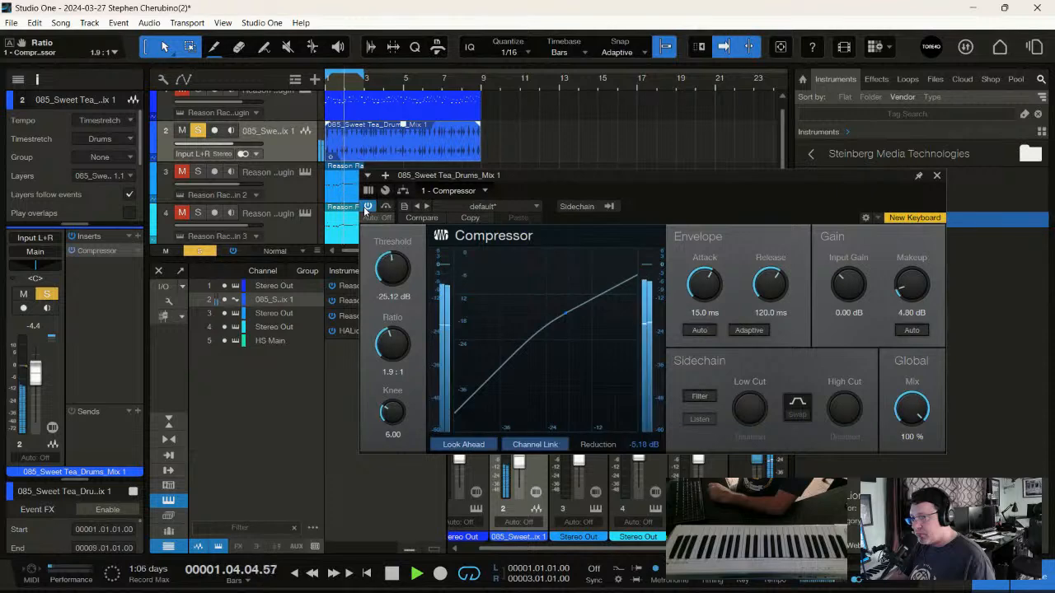
pyautogui.click(936, 175)
# - Add a Pro EQ to the drum track with a 3.77 dB high-frequency shelf boost, close its editor and clear the track's solo
pyautogui.click(130, 244)
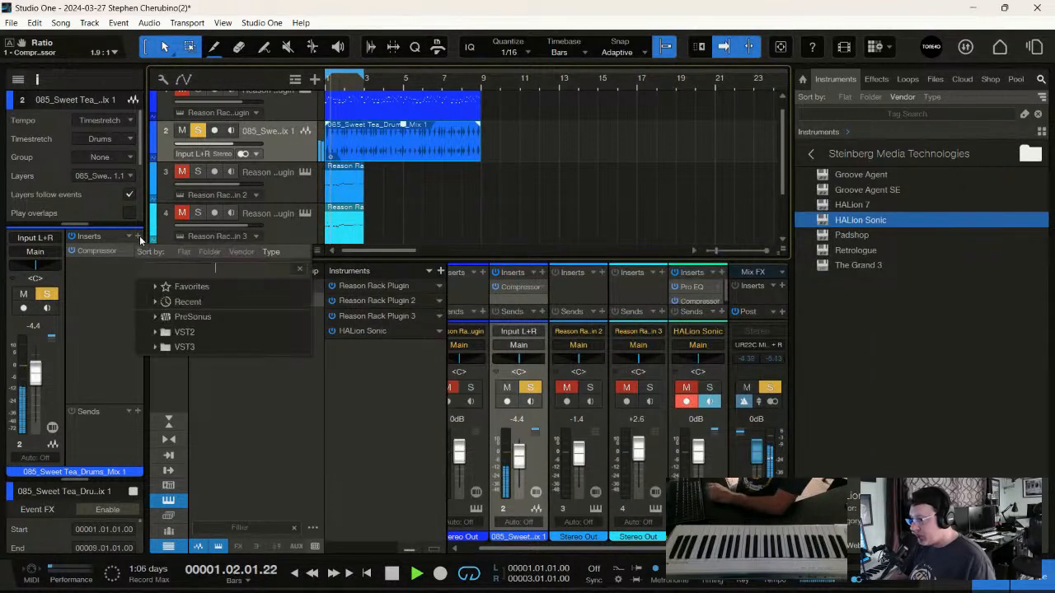
pyautogui.write('eq')
pyautogui.doubleClick(160, 316)
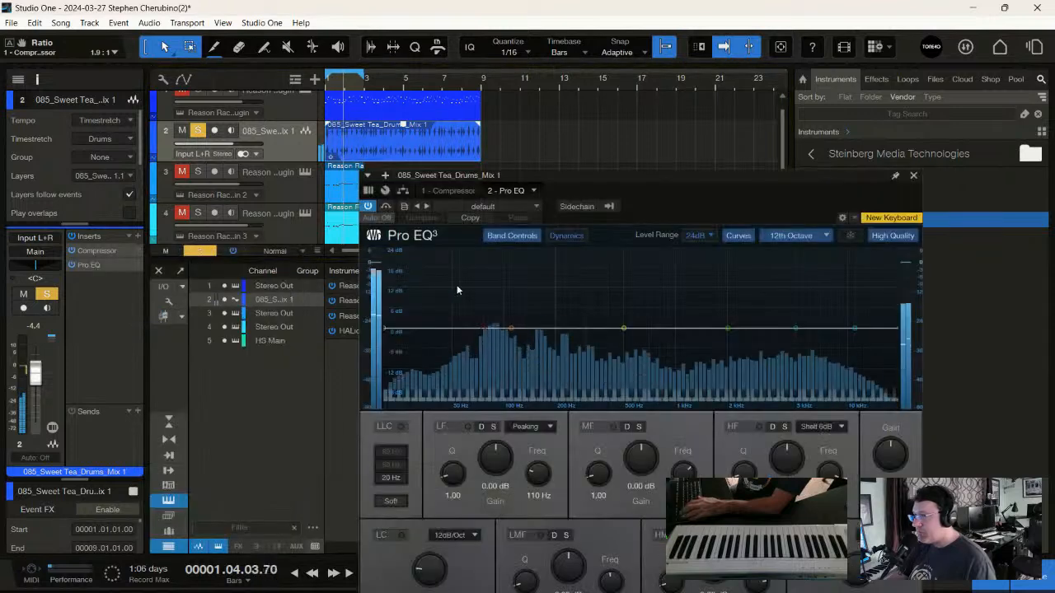
pyautogui.moveTo(791, 329); pyautogui.dragTo(792, 318)
pyautogui.doubleClick(792, 318)
pyautogui.moveTo(854, 329); pyautogui.dragTo(764, 315)
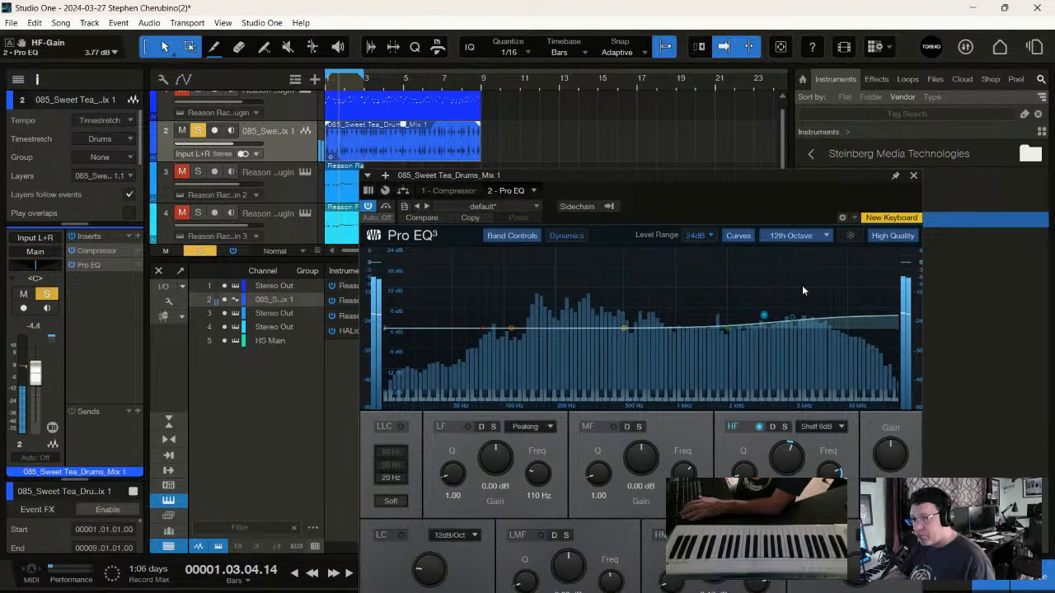
pyautogui.click(914, 175)
pyautogui.click(203, 248)
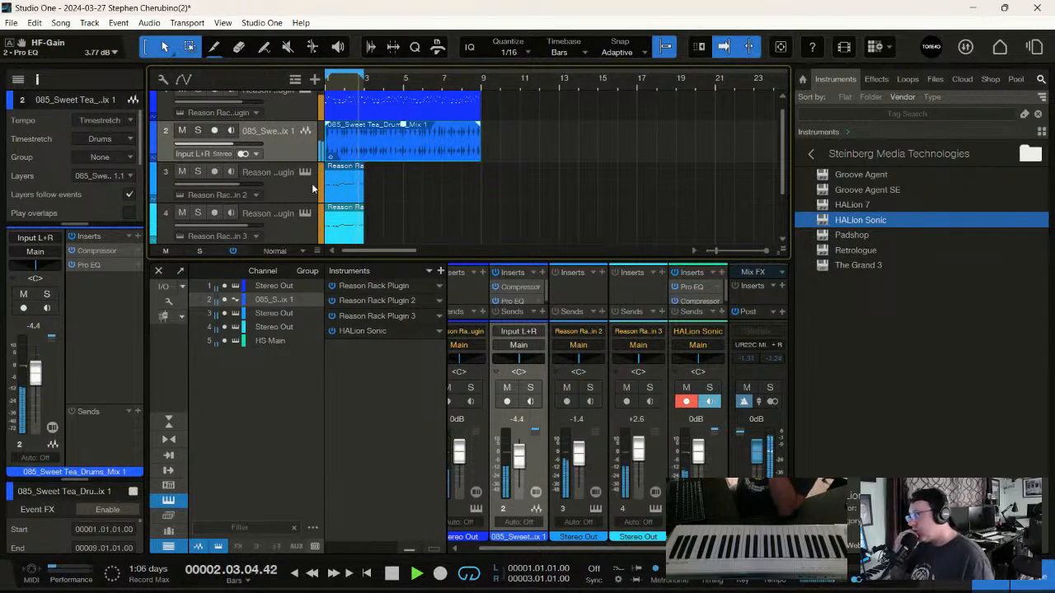
# - Lower the HALion Sonic track's volume to -1.5 dB and save the song, stopping playback
pyautogui.scroll(1, 259, 155)
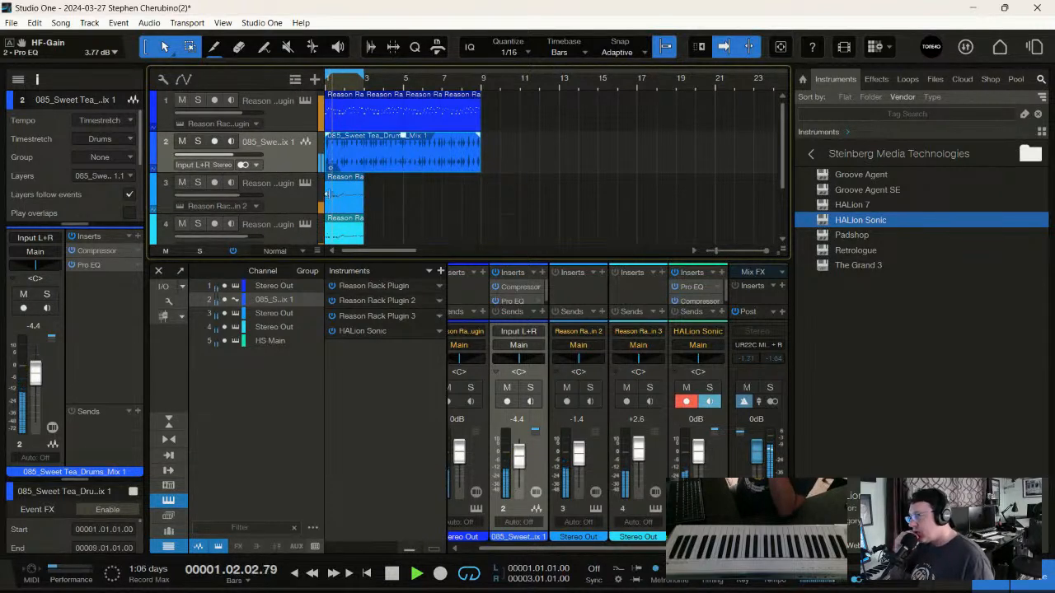
pyautogui.scroll(-3, 281, 217)
pyautogui.moveTo(243, 206); pyautogui.dragTo(237, 204)
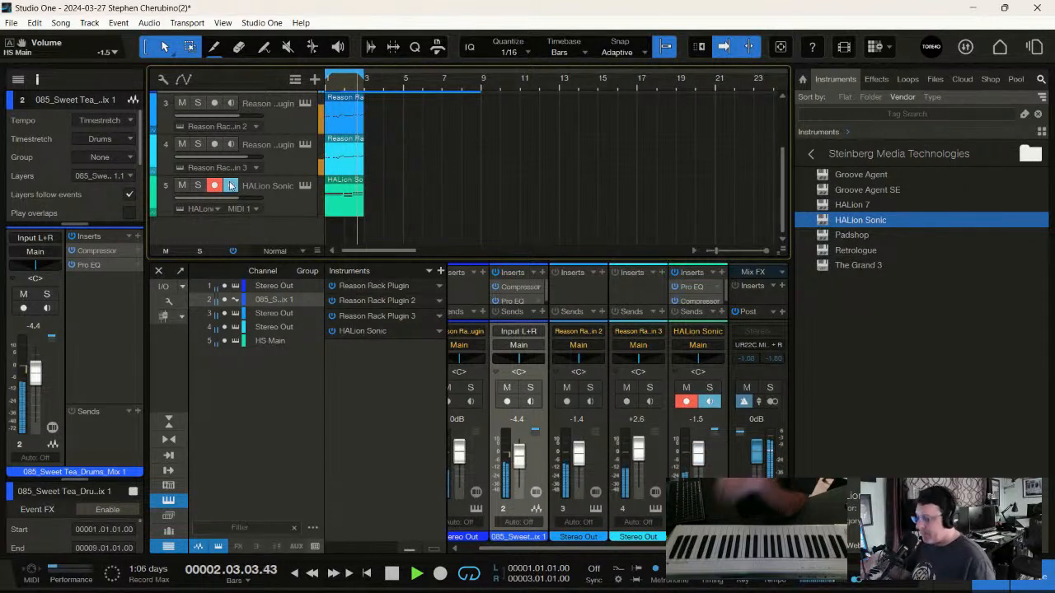
pyautogui.hotkey('ctrl', 's')
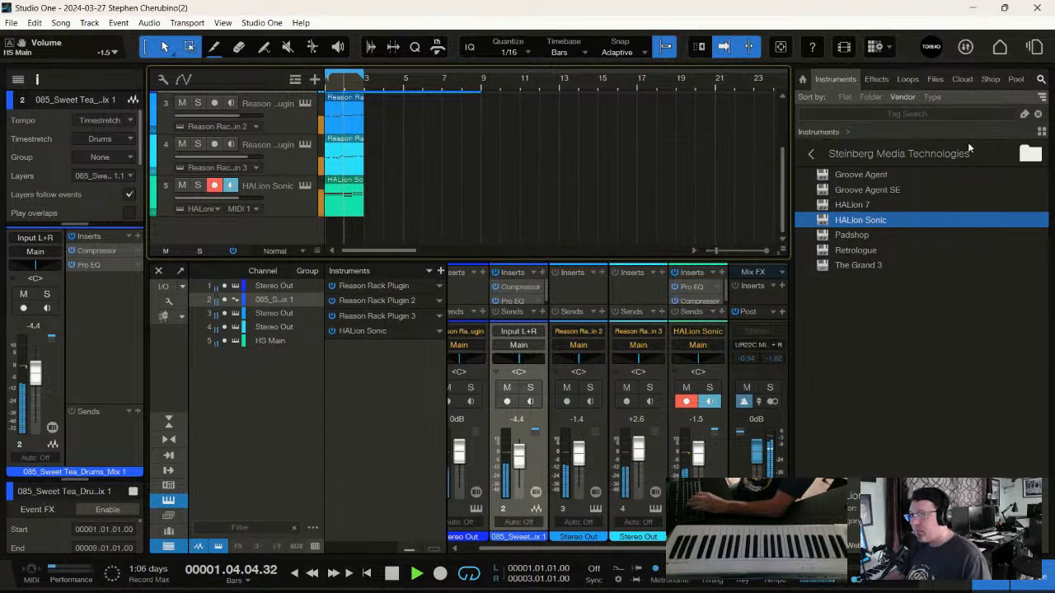
pyautogui.press('space')
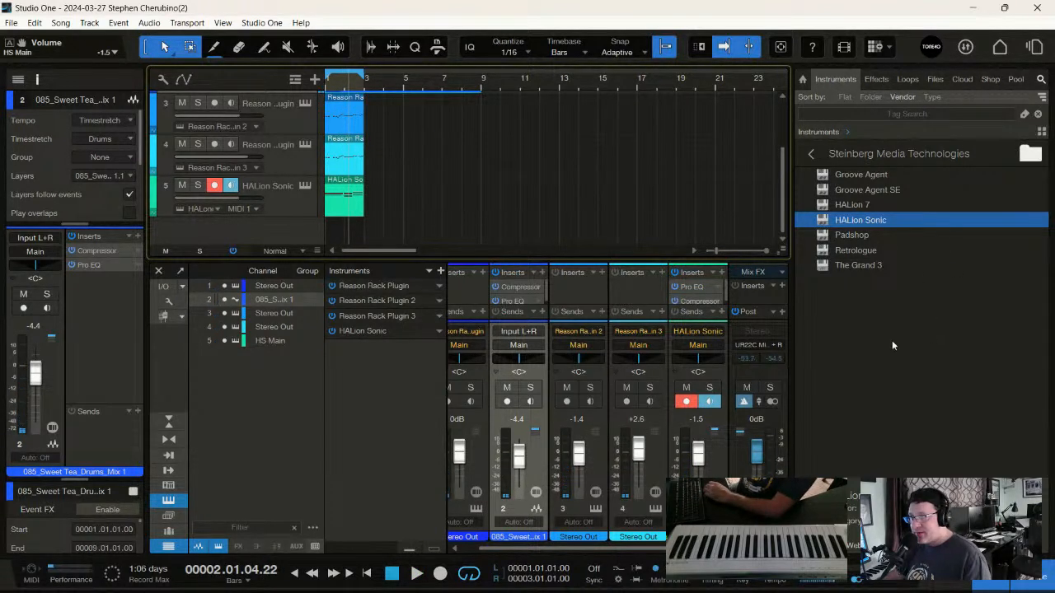
# - Add Groove Agent SE as a new instrument track below HALion Sonic and load Vinyl Kit 01 into it
pyautogui.scroll(3, 375, 201)
pyautogui.scroll(-3, 489, 132)
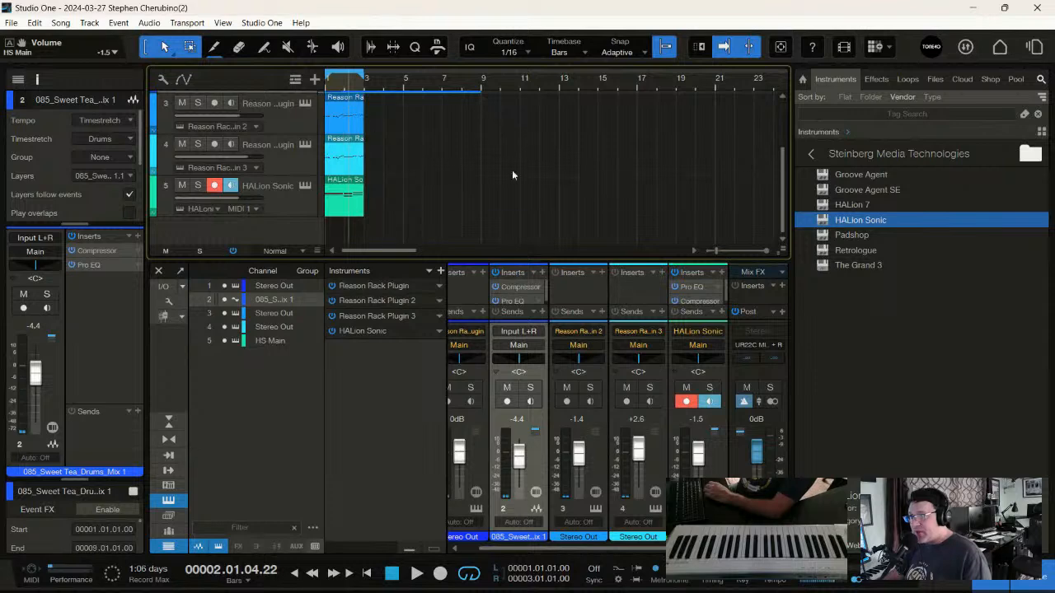
pyautogui.scroll(3, 512, 175)
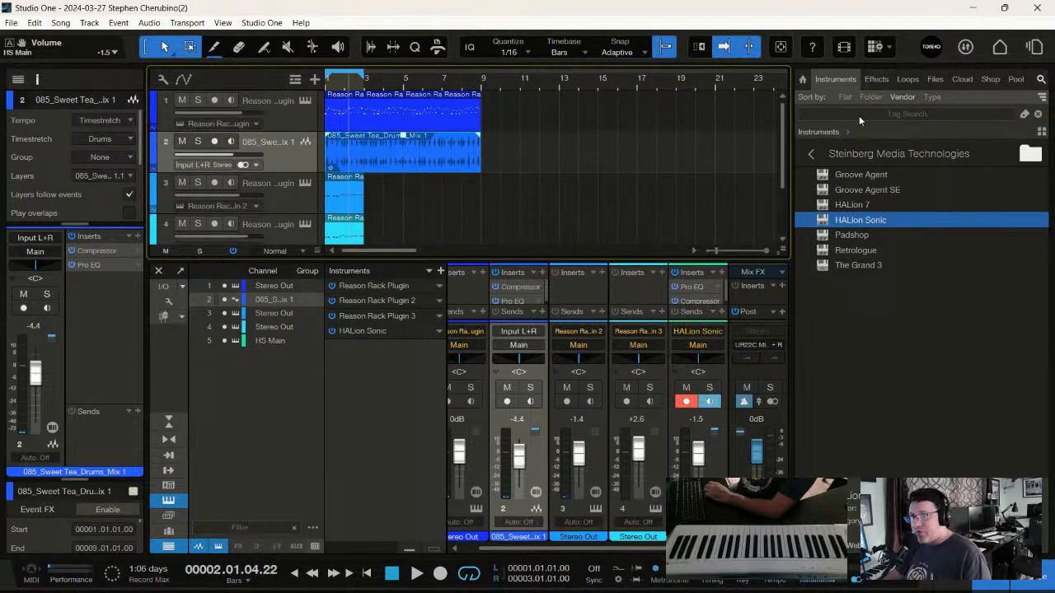
pyautogui.moveTo(848, 189); pyautogui.dragTo(440, 245)
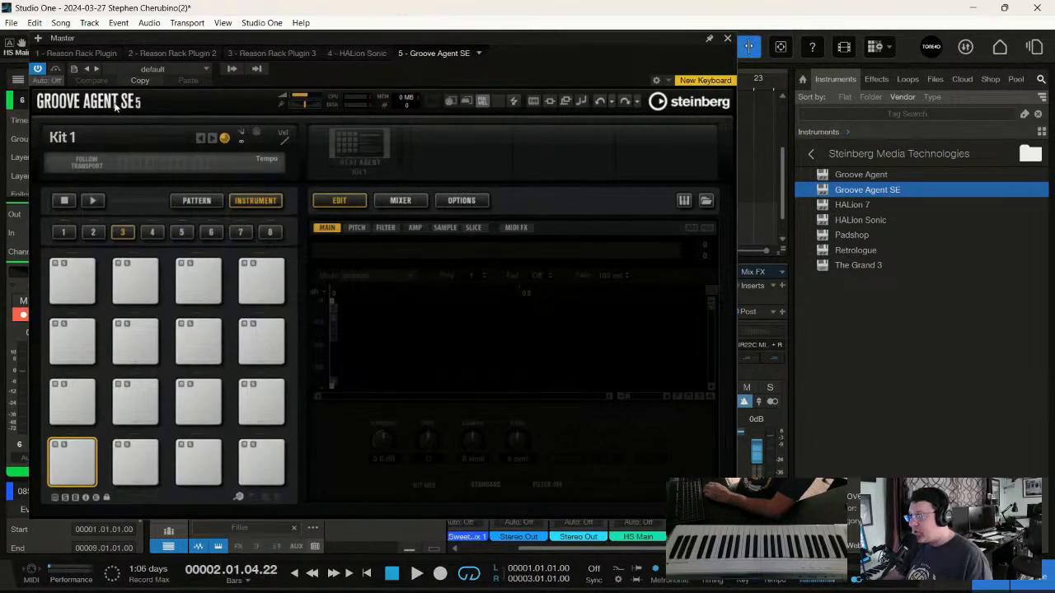
pyautogui.click(211, 139)
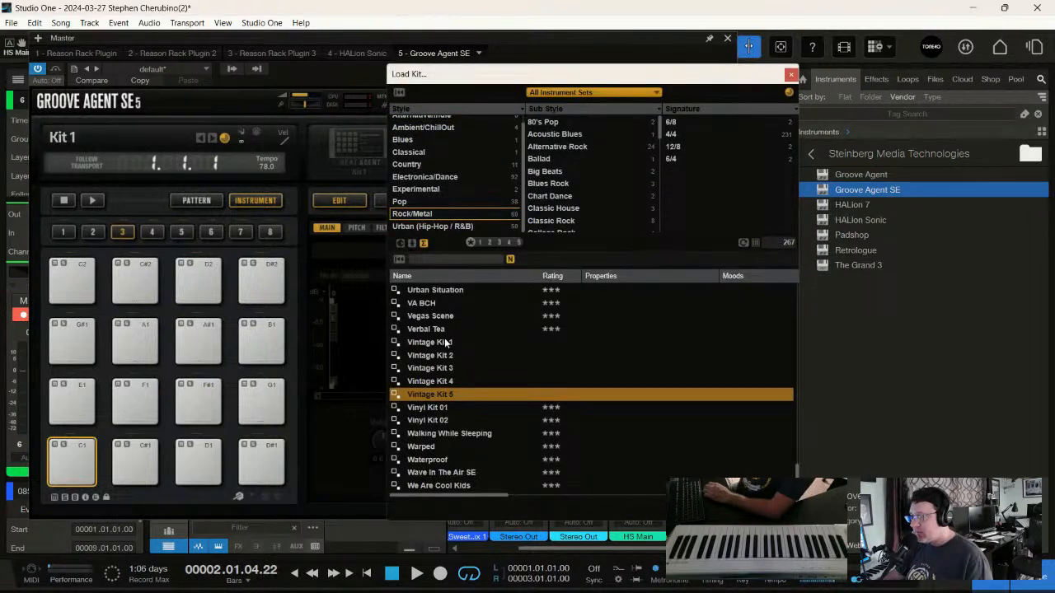
pyautogui.click(424, 408)
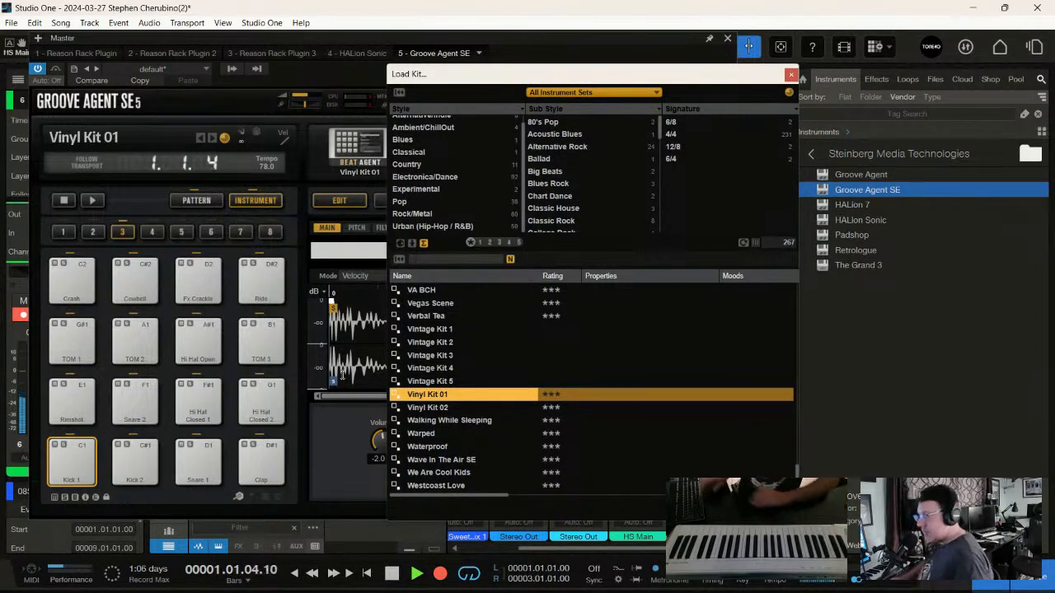
# - Stop recording on the Groove Agent SE track, close the kit browser and instrument editor, and return the playhead to the song start
pyautogui.press('space')
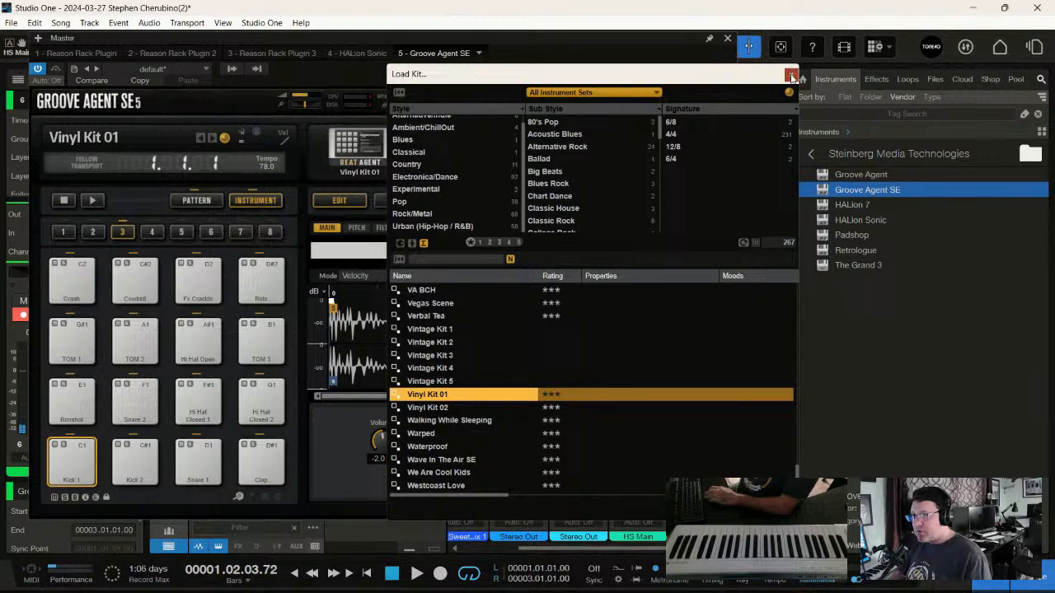
pyautogui.click(789, 75)
pyautogui.click(726, 38)
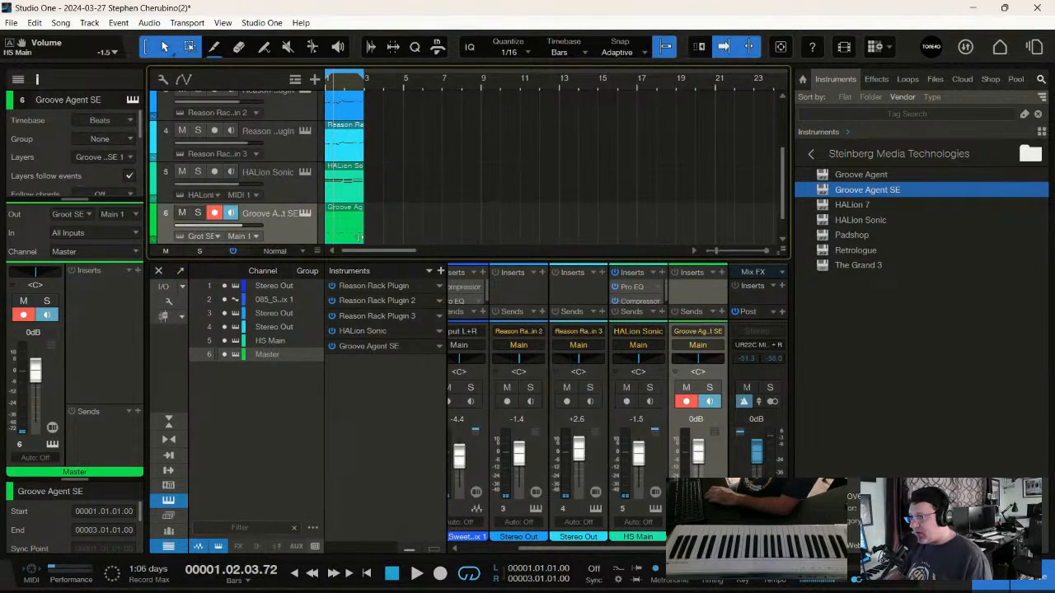
pyautogui.press('Home')
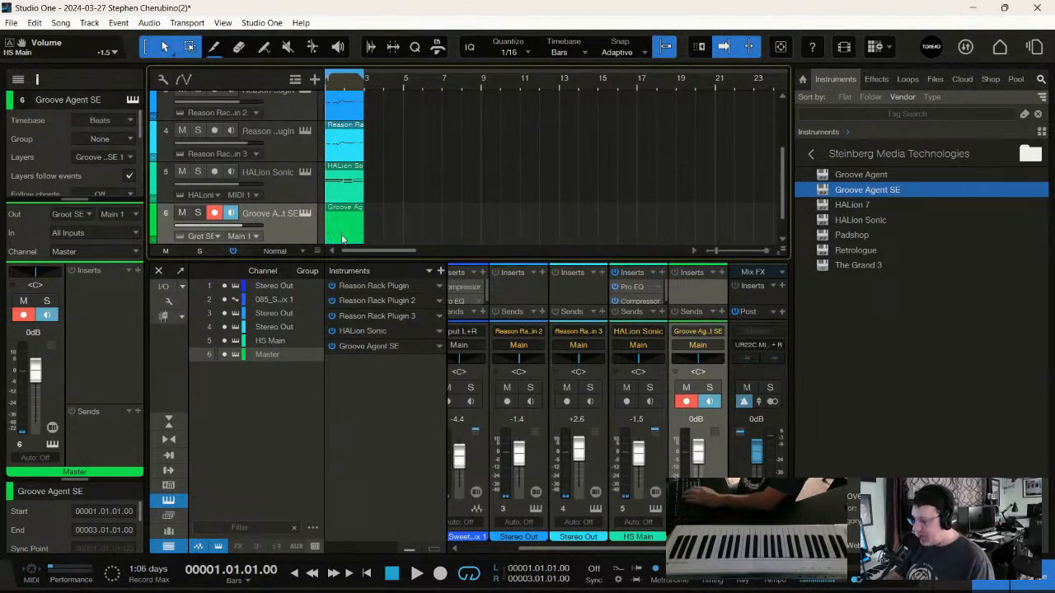
# - Solo the Groove Agent SE track, start playback and lower its volume to -4.0 dB
pyautogui.click(196, 213)
pyautogui.press('space')
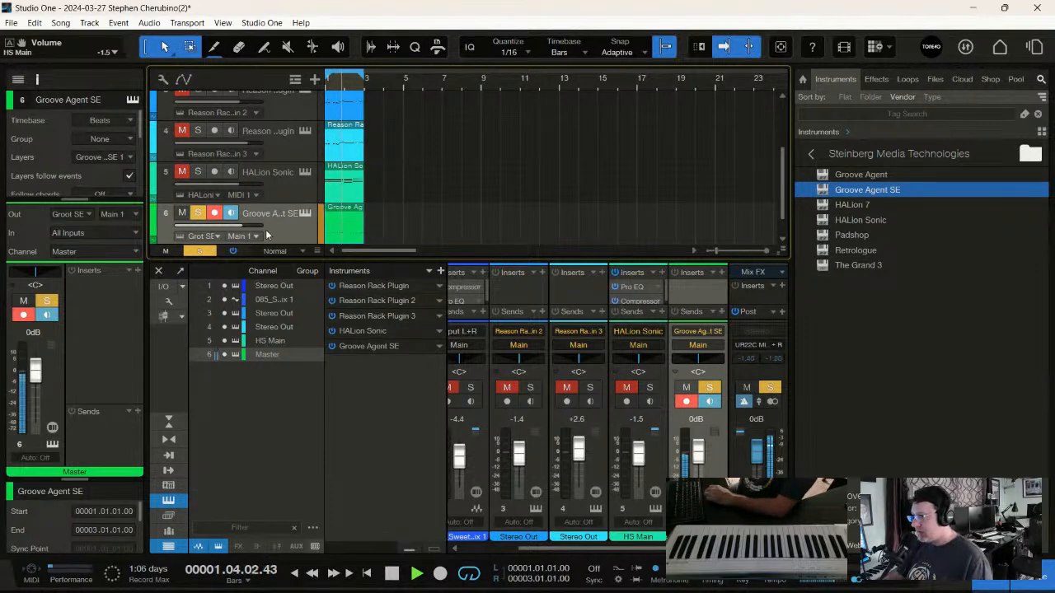
pyautogui.moveTo(239, 229); pyautogui.dragTo(239, 233)
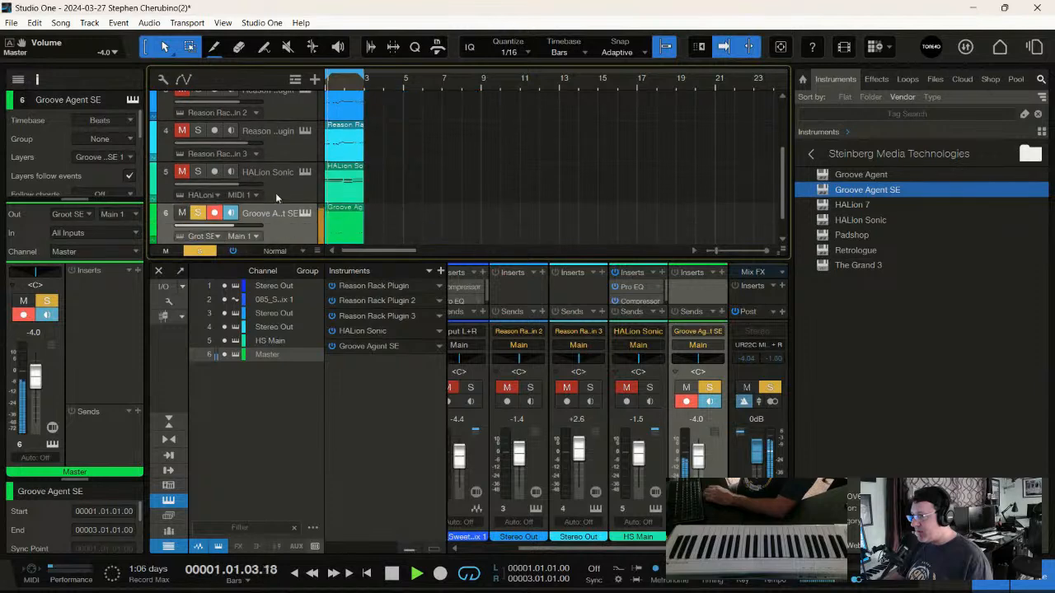
# - Shrink the track height to Tiny and move the Groove Agent SE track directly below the Sweet Tea drum track
pyautogui.moveTo(316, 250); pyautogui.dragTo(315, 323)
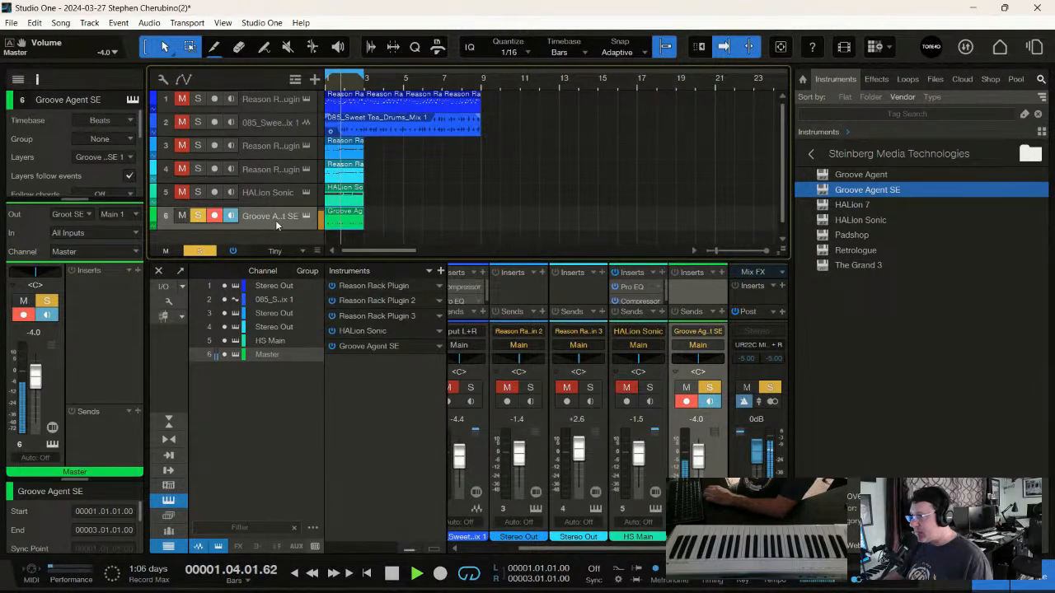
pyautogui.moveTo(276, 220); pyautogui.dragTo(283, 146)
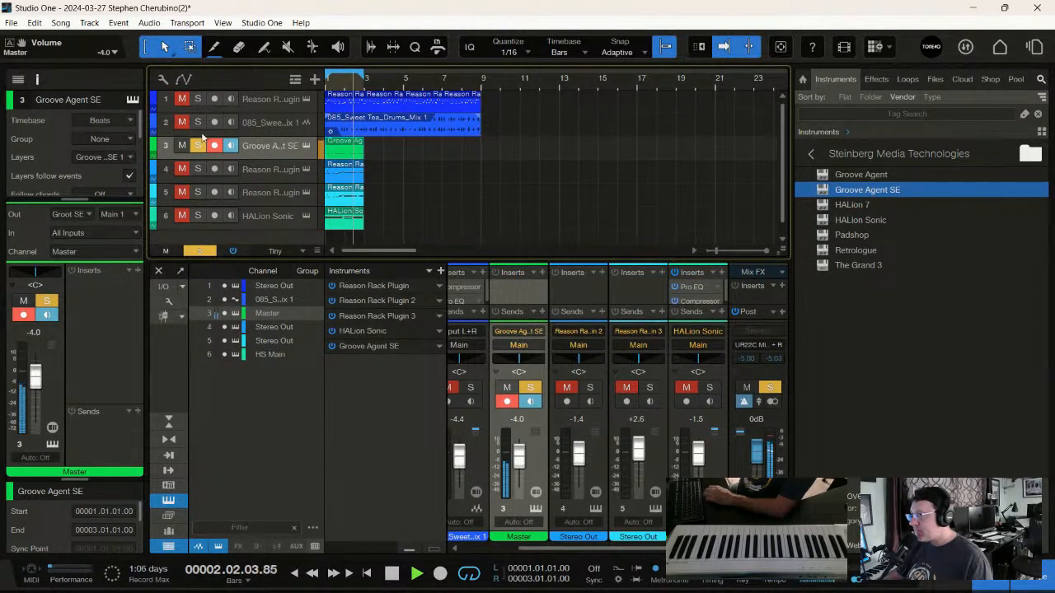
# - Solo the Sweet Tea drum track, compare it with and without Groove Agent SE, and clear all solos
pyautogui.click(197, 122)
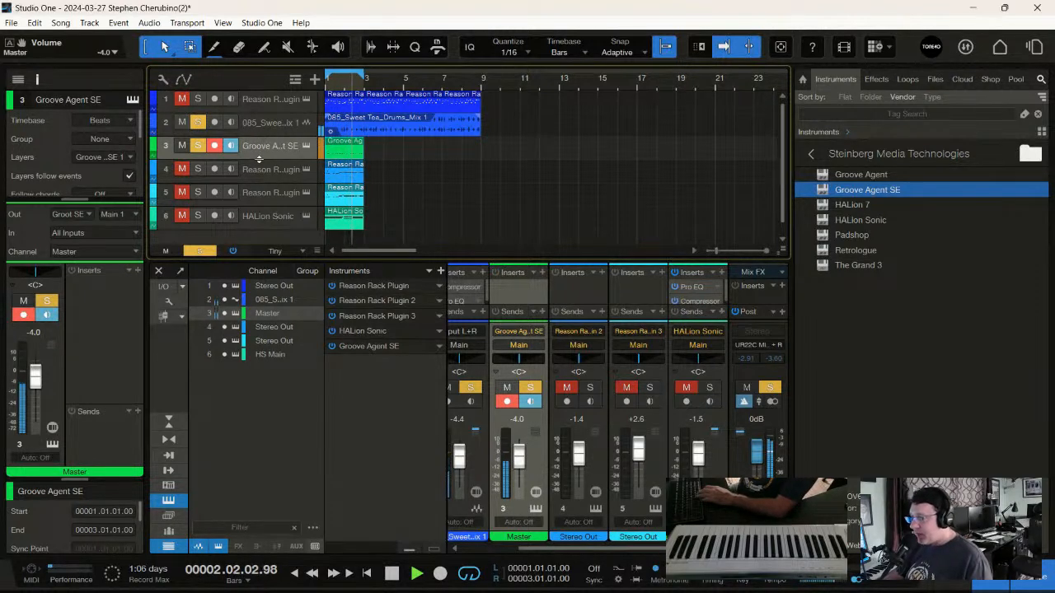
pyautogui.click(182, 146)
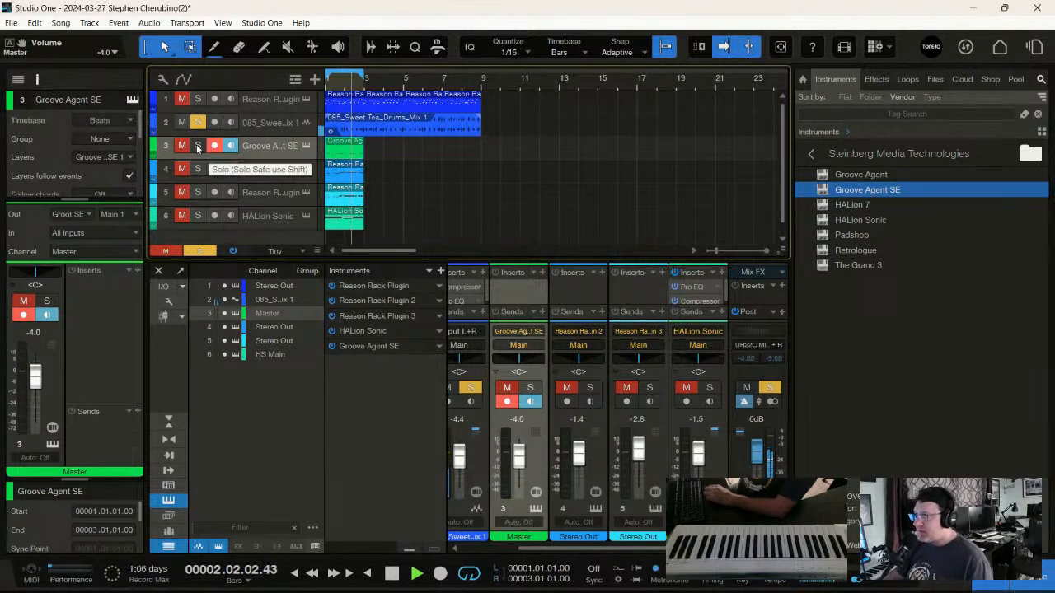
pyautogui.click(198, 146)
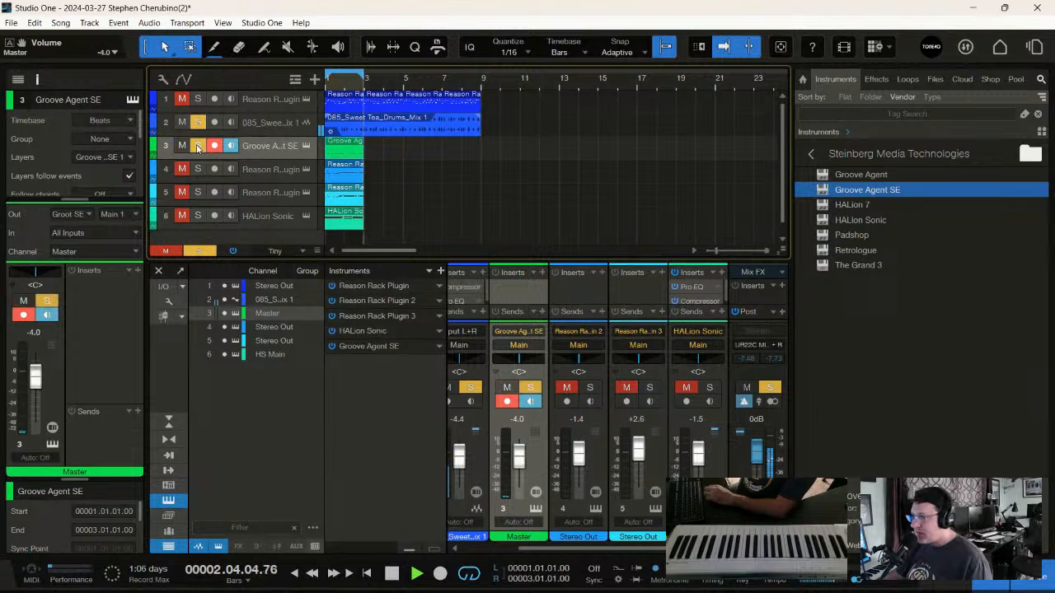
pyautogui.click(199, 252)
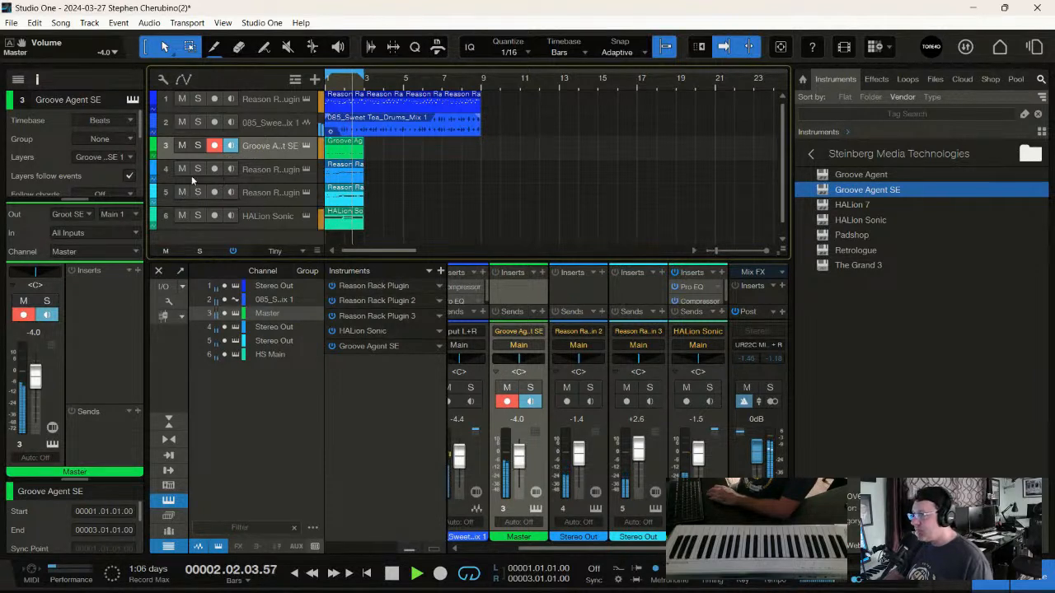
# - Add a Pro EQ to the Groove Agent SE track with an 84.1 Hz low cut and a 2.98 dB low-mid band boost, and close its editor
pyautogui.click(139, 272)
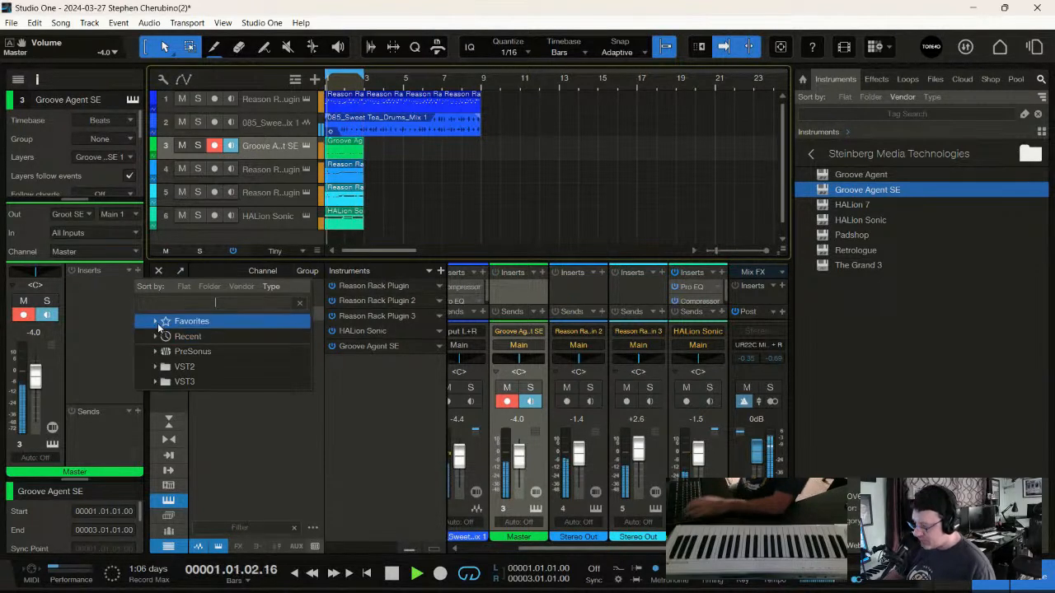
pyautogui.write('eq')
pyautogui.doubleClick(190, 352)
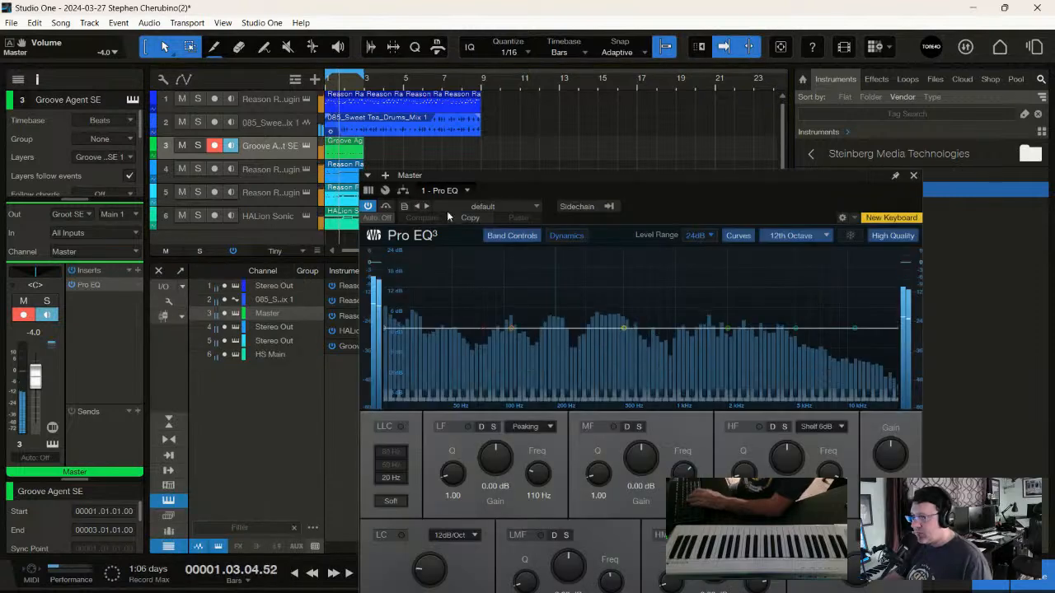
pyautogui.moveTo(482, 328); pyautogui.dragTo(492, 359)
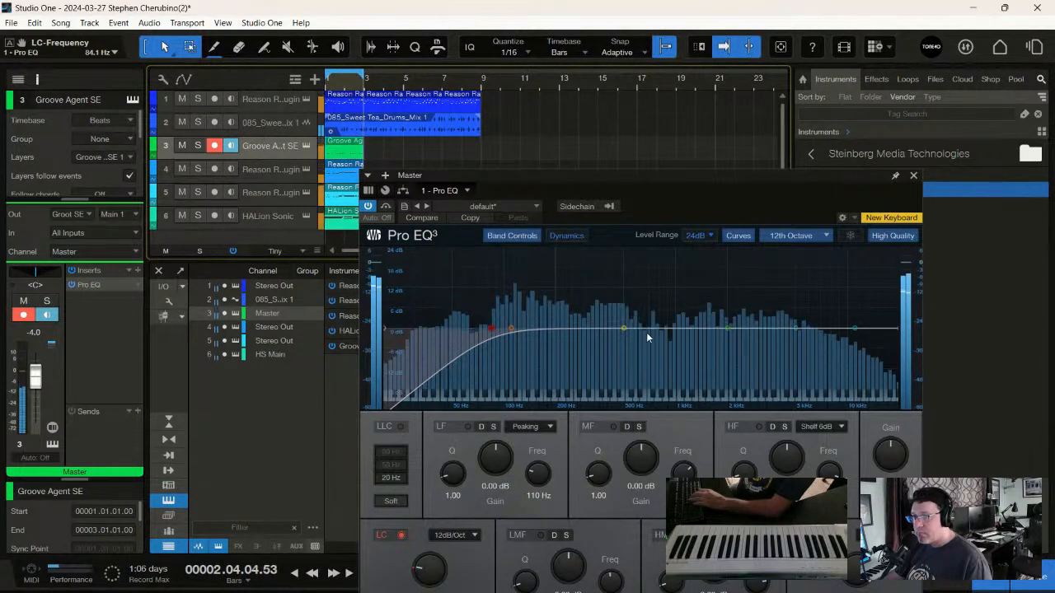
pyautogui.click(625, 327)
pyautogui.moveTo(626, 327); pyautogui.dragTo(773, 318)
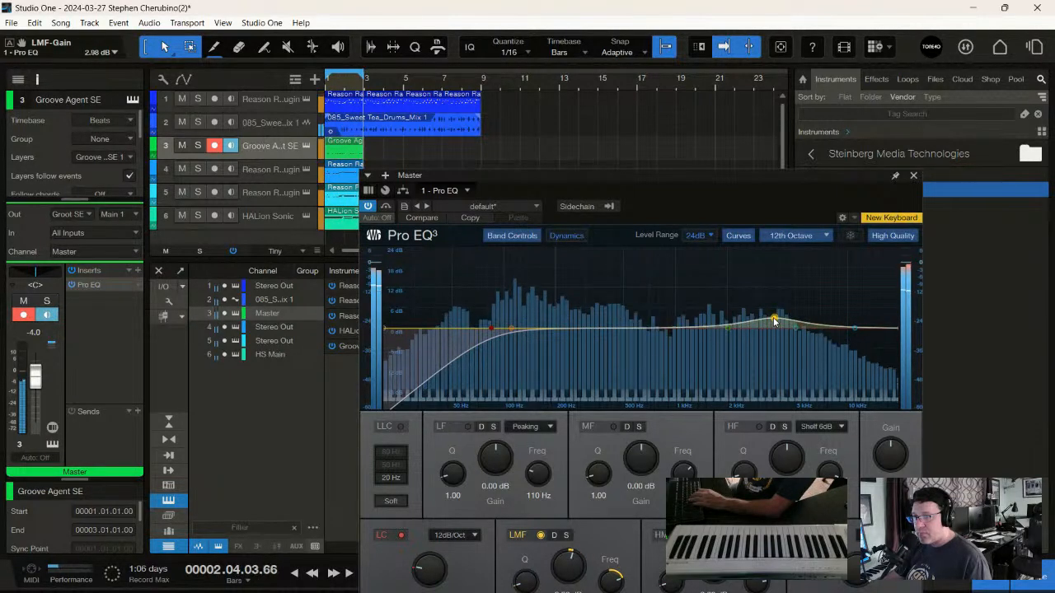
pyautogui.click(913, 175)
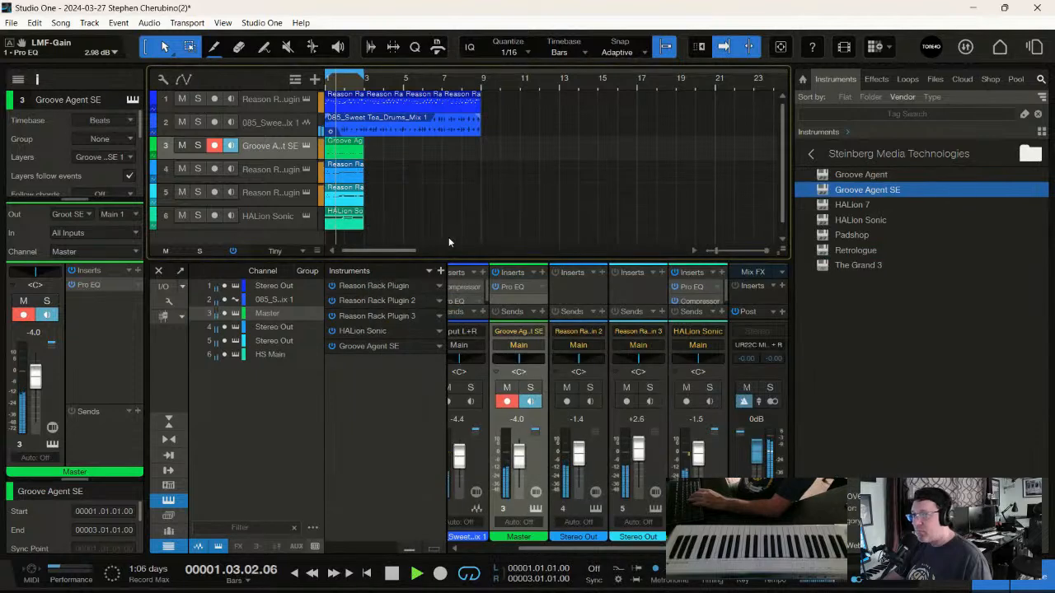
# - Play the full mix and lower the Groove Agent SE track's volume to -5.0 dB, stopping playback
pyautogui.press('space')
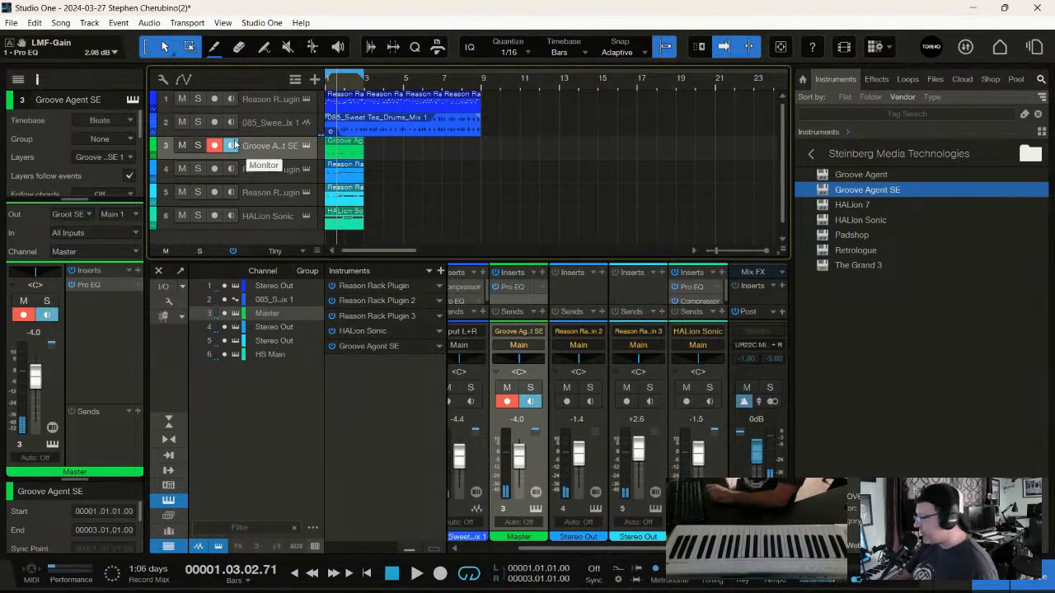
pyautogui.press('space')
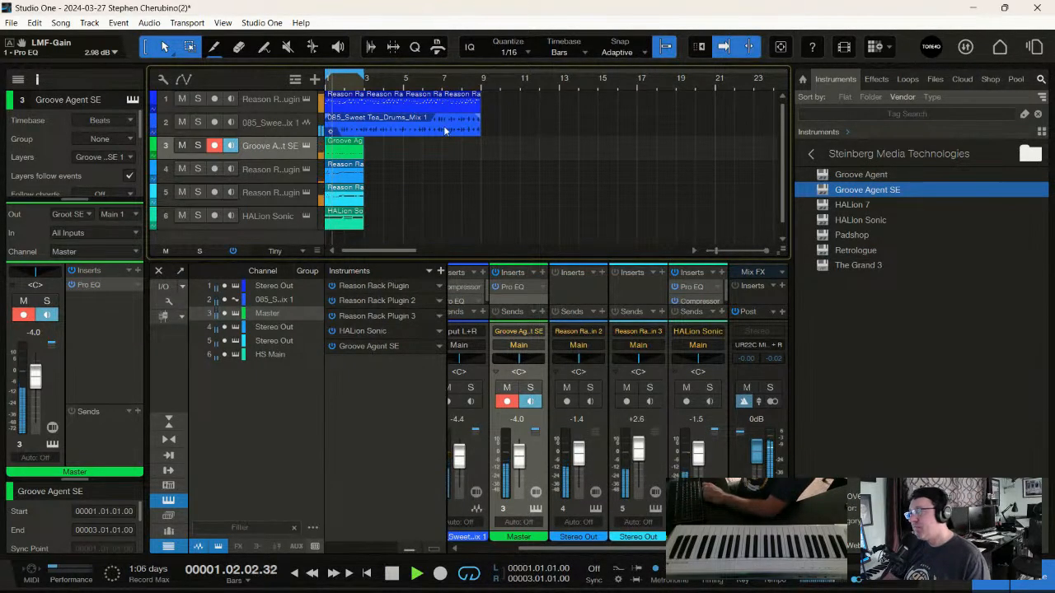
pyautogui.moveTo(37, 376); pyautogui.dragTo(38, 380)
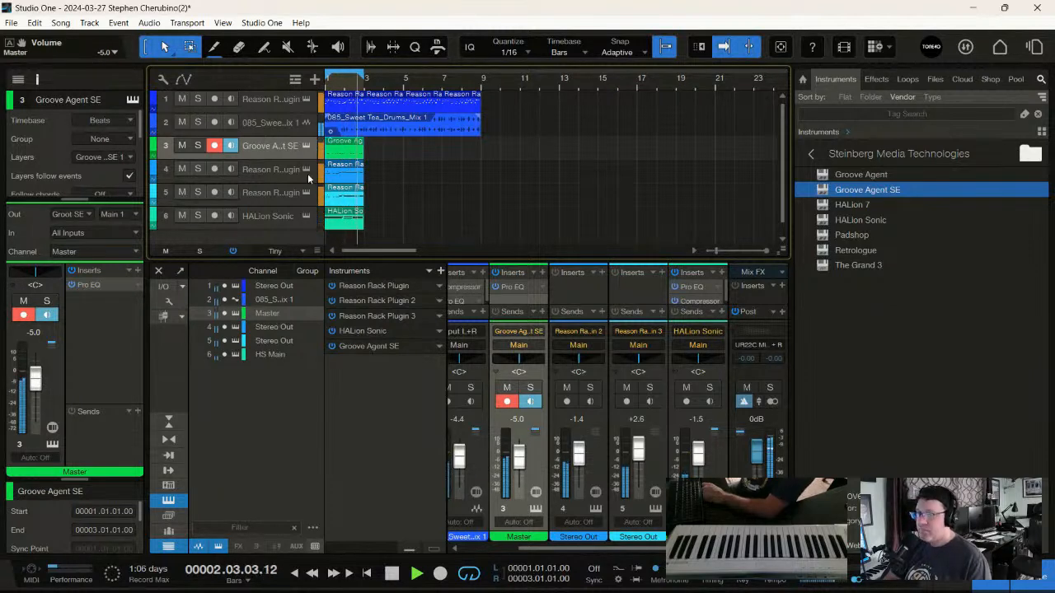
pyautogui.press('space')
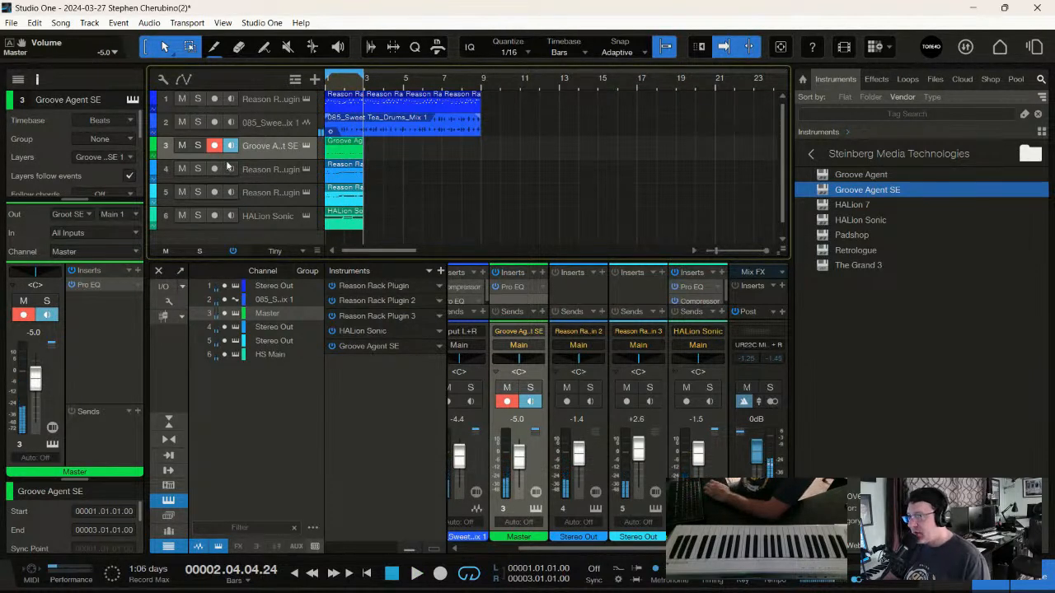
# - Try a Mixverb at 7.5% mix on the Groove Agent SE track during playback, and remove it again
pyautogui.click(136, 270)
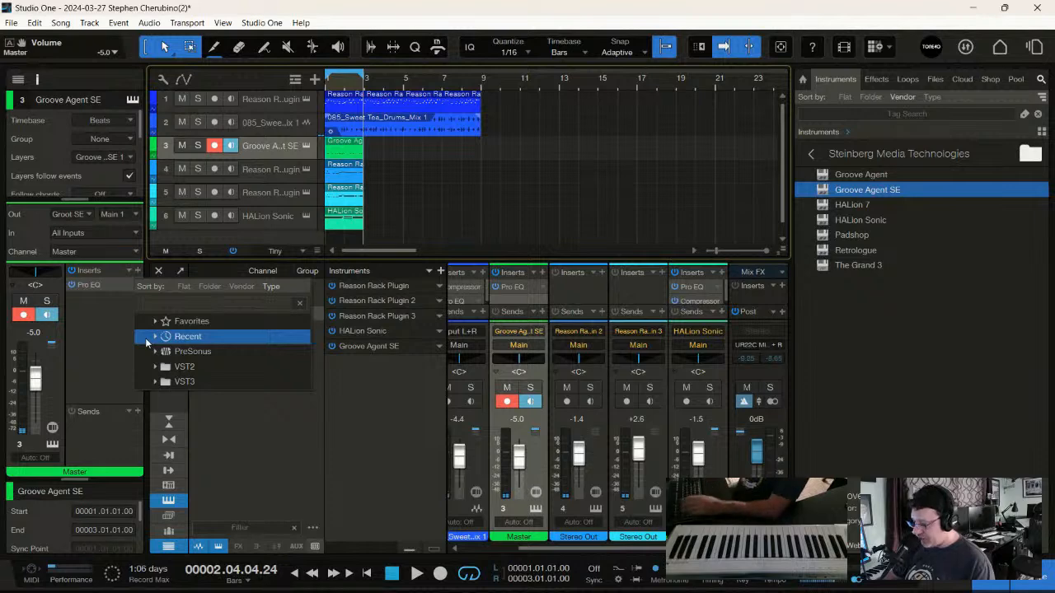
pyautogui.click(155, 337)
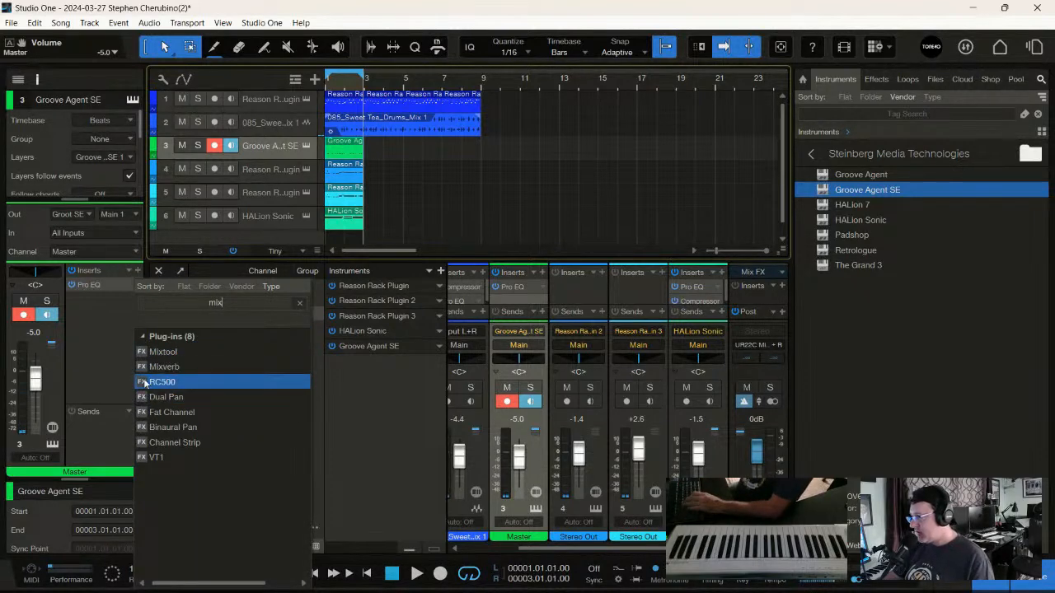
pyautogui.doubleClick(147, 366)
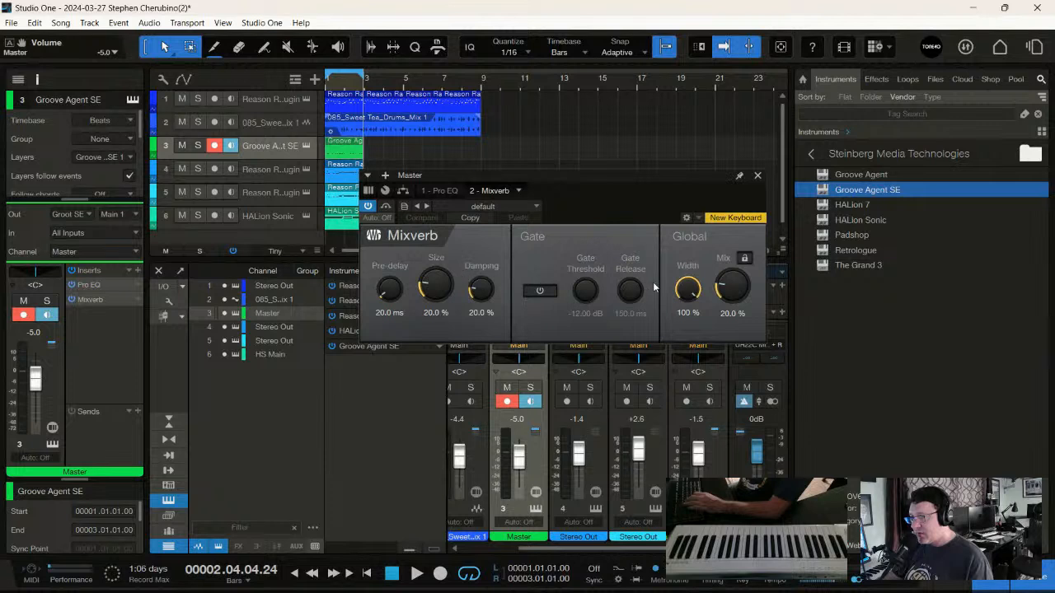
pyautogui.moveTo(728, 290); pyautogui.dragTo(746, 328)
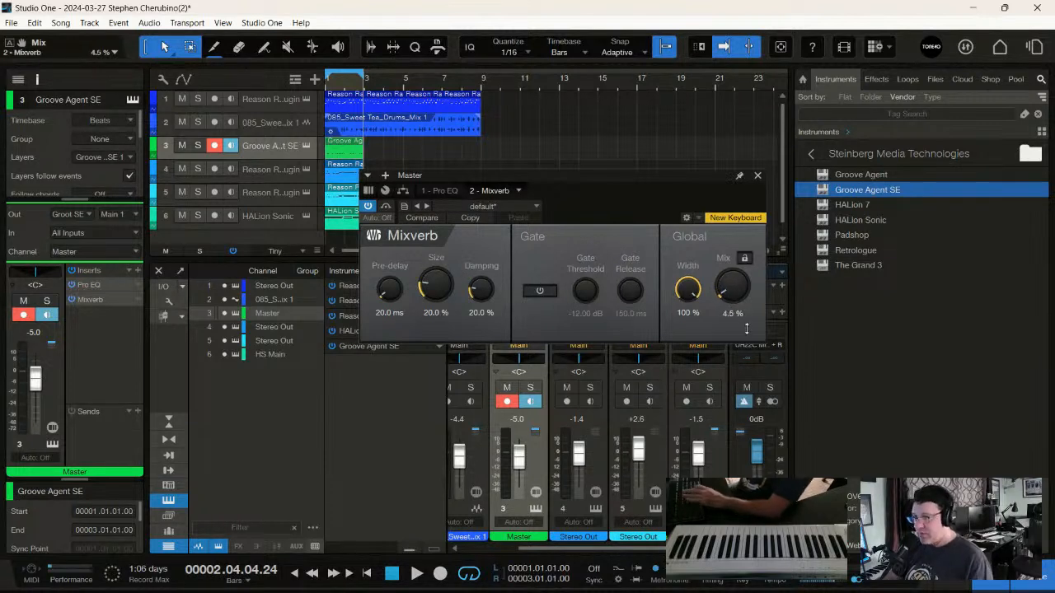
pyautogui.press('space')
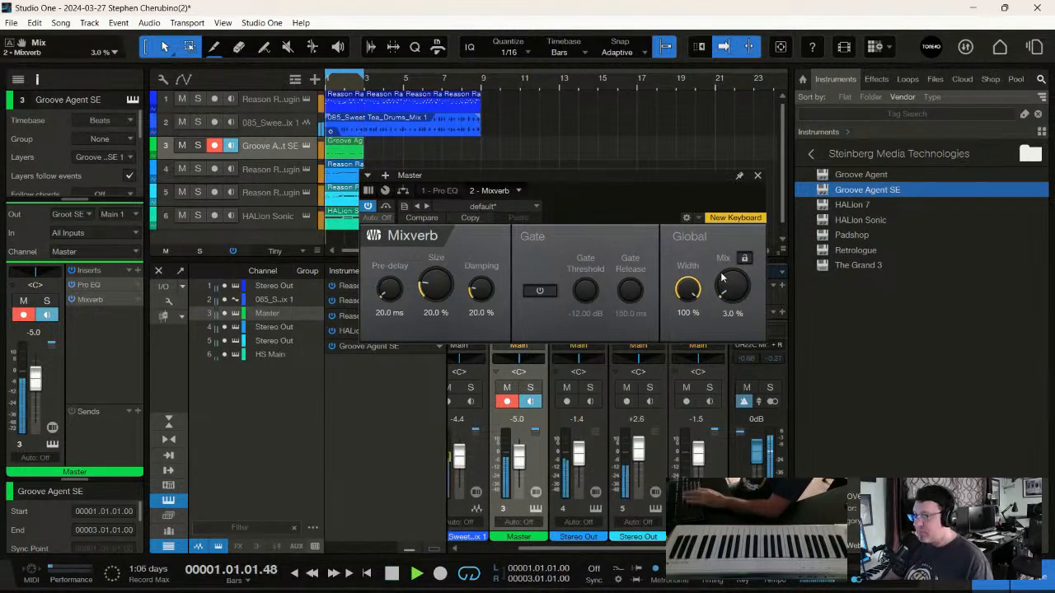
pyautogui.moveTo(728, 292)
pyautogui.mouseDown()
pyautogui.moveTo(726, 252)
pyautogui.moveTo(728, 274)
pyautogui.mouseUp()
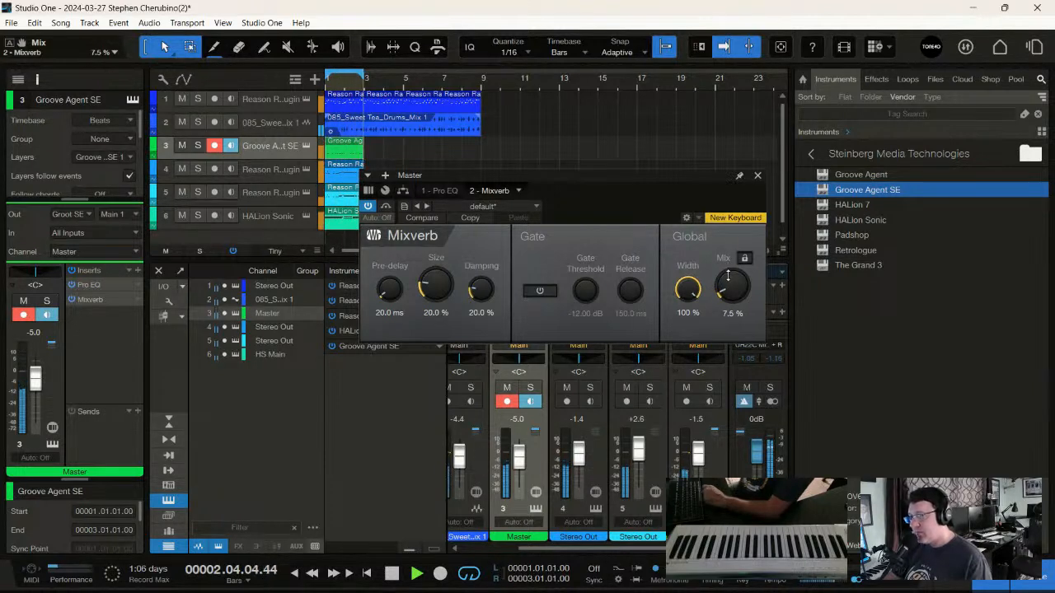
pyautogui.click(757, 175)
pyautogui.rightClick(107, 300)
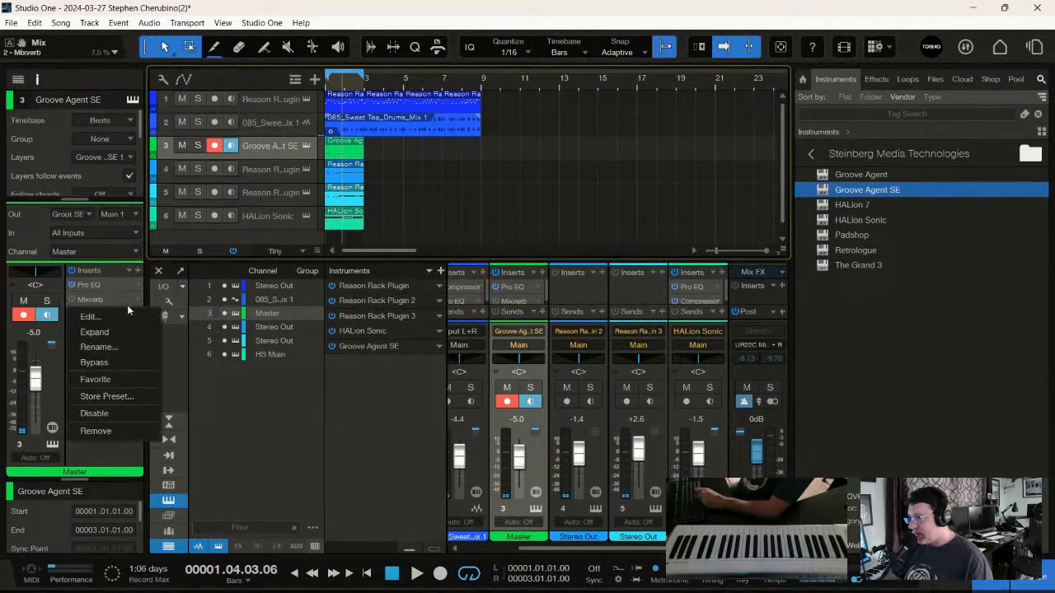
pyautogui.click(111, 435)
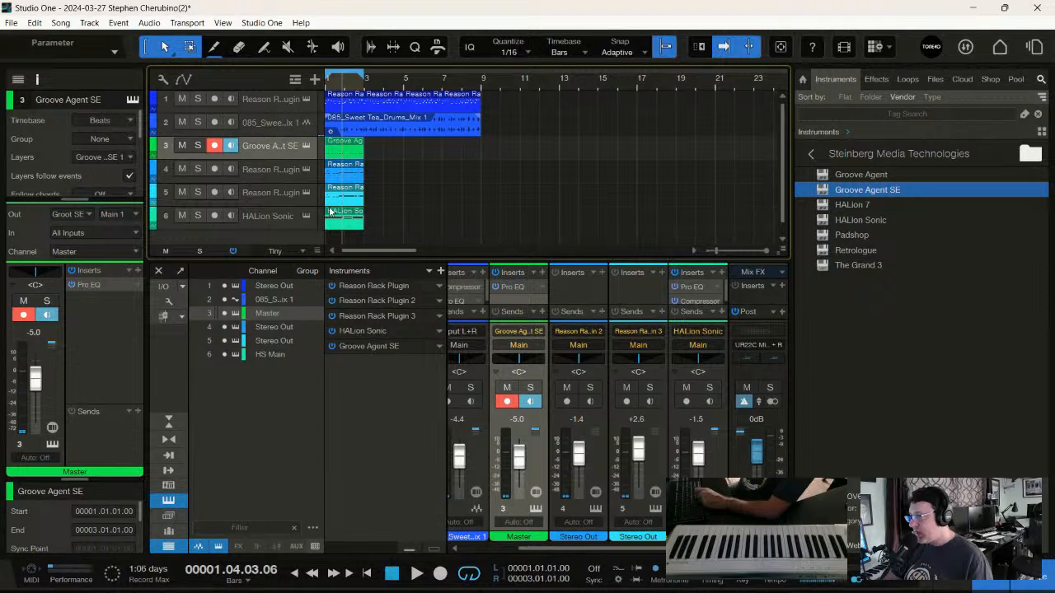
# - Open the Groove Agent SE instrument and audition its Kick 2 and Snare 1 pads
pyautogui.click(307, 146)
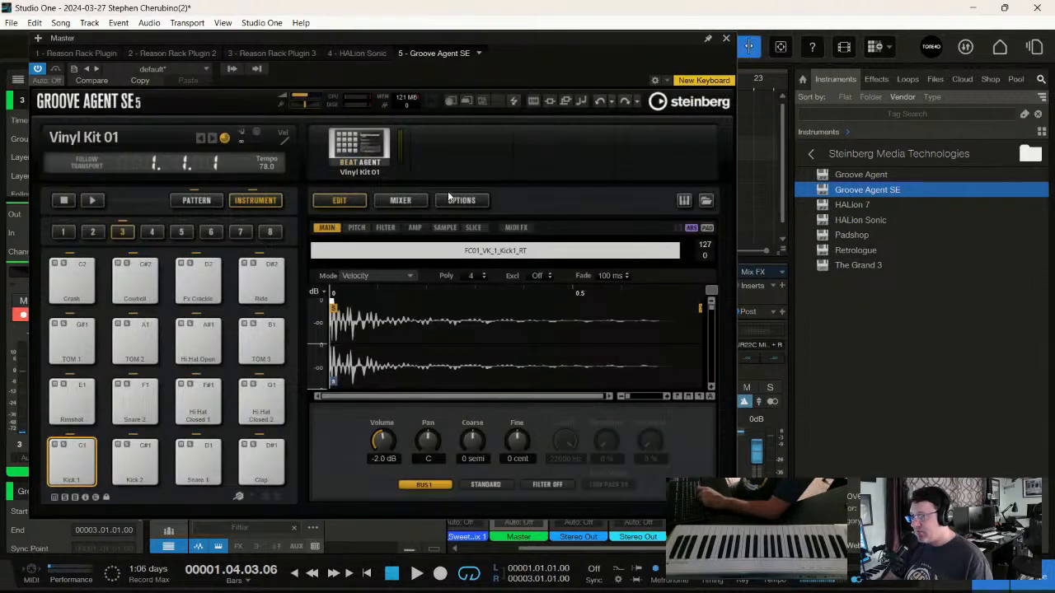
pyautogui.click(140, 463)
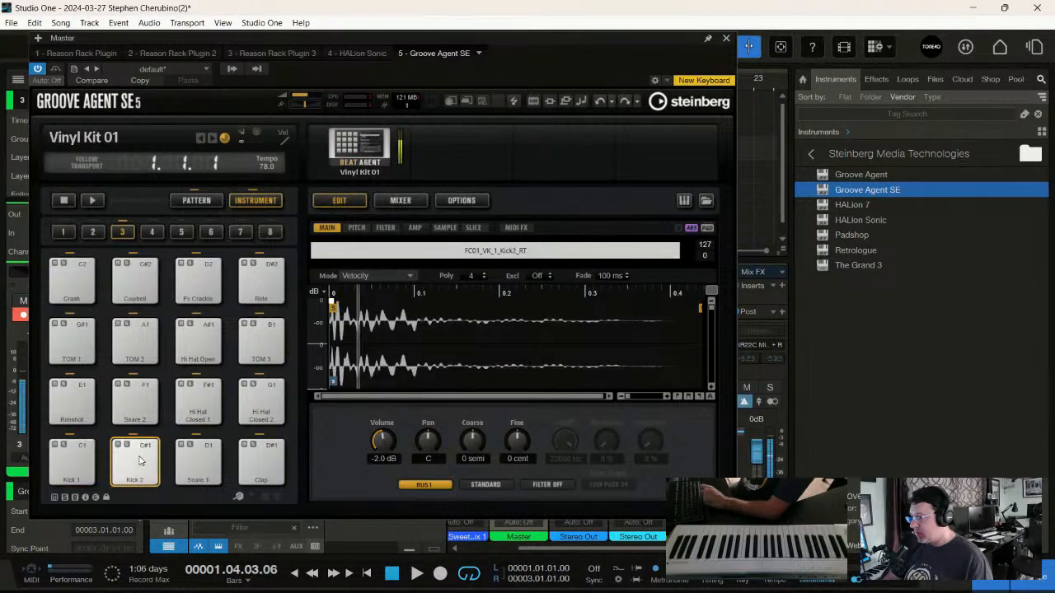
pyautogui.click(212, 465)
pyautogui.click(221, 466)
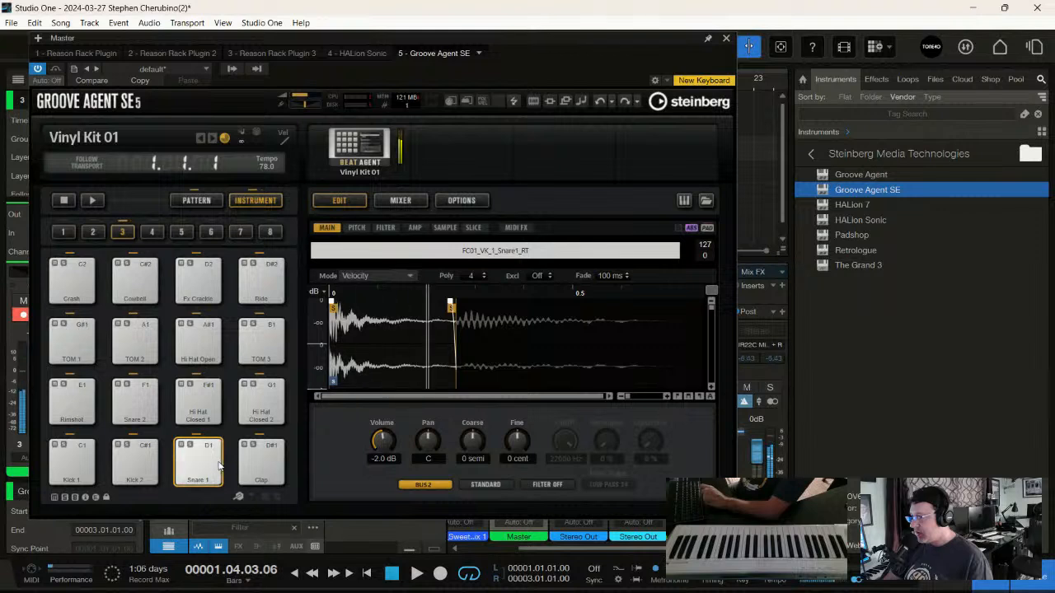
pyautogui.click(211, 465)
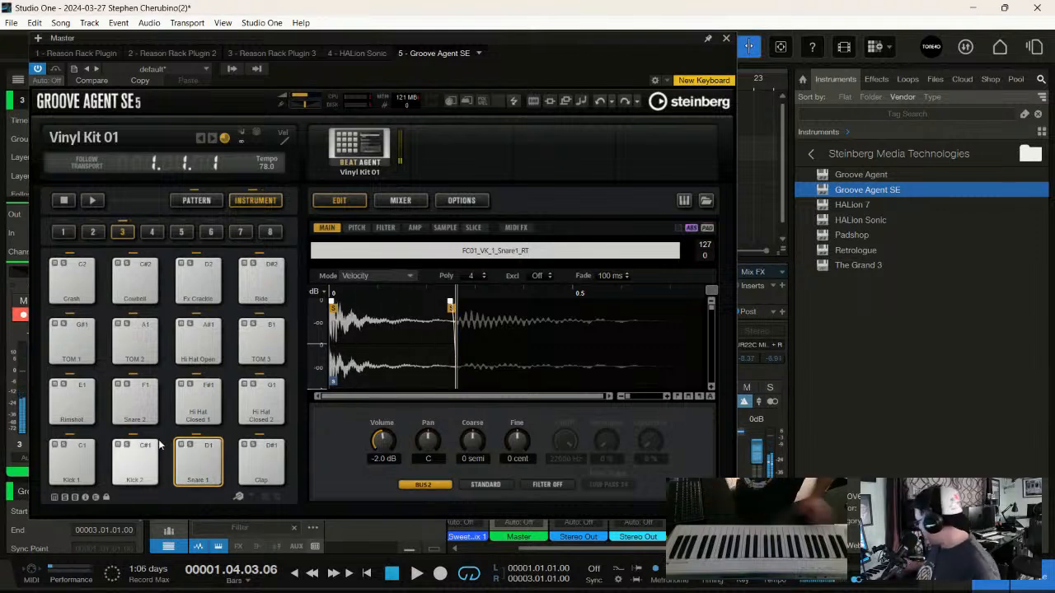
pyautogui.click(198, 464)
pyautogui.click(198, 466)
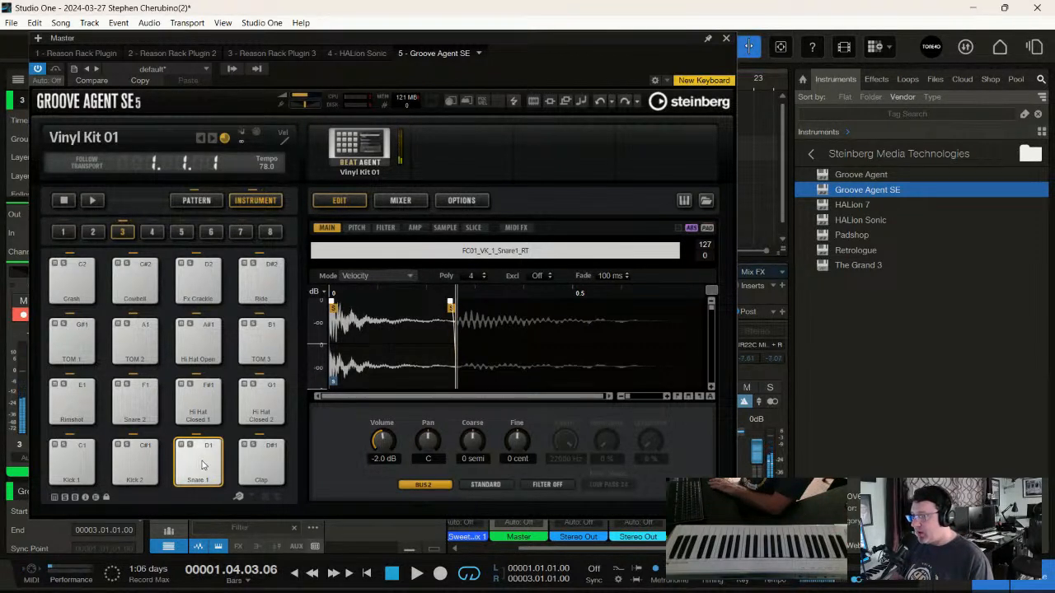
# - Show Groove Agent SE's mixer, audition Snare 1 to find its bus, and insert a REVerence reverb on Bus 2
pyautogui.click(399, 201)
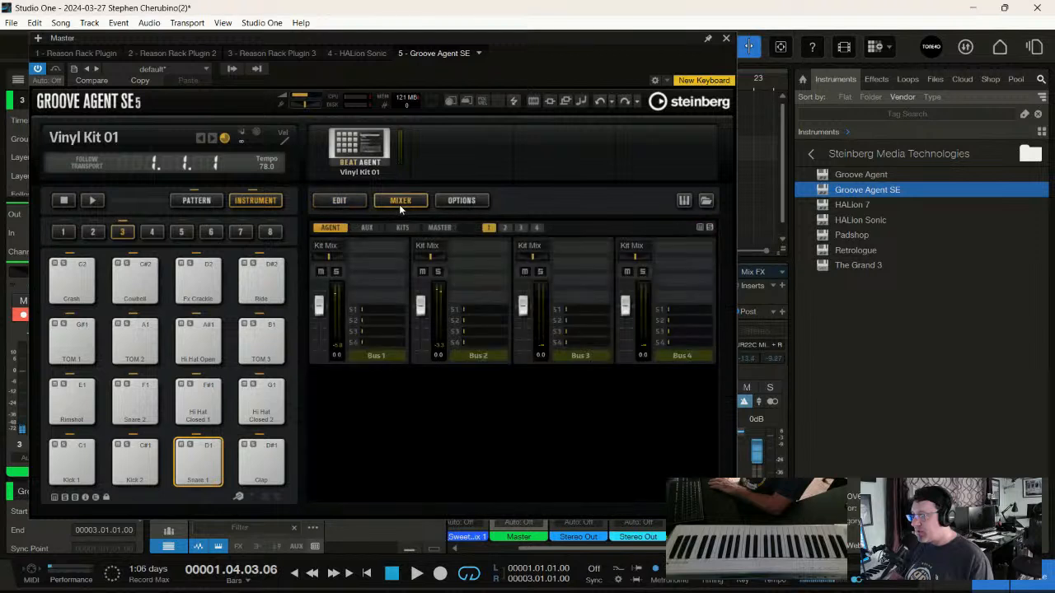
pyautogui.click(206, 468)
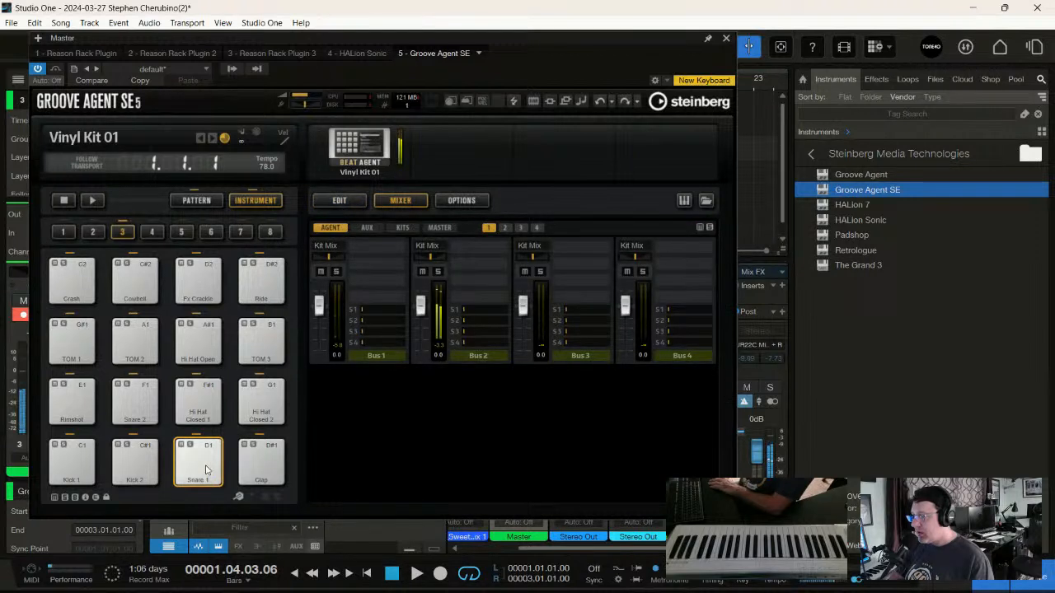
pyautogui.click(499, 247)
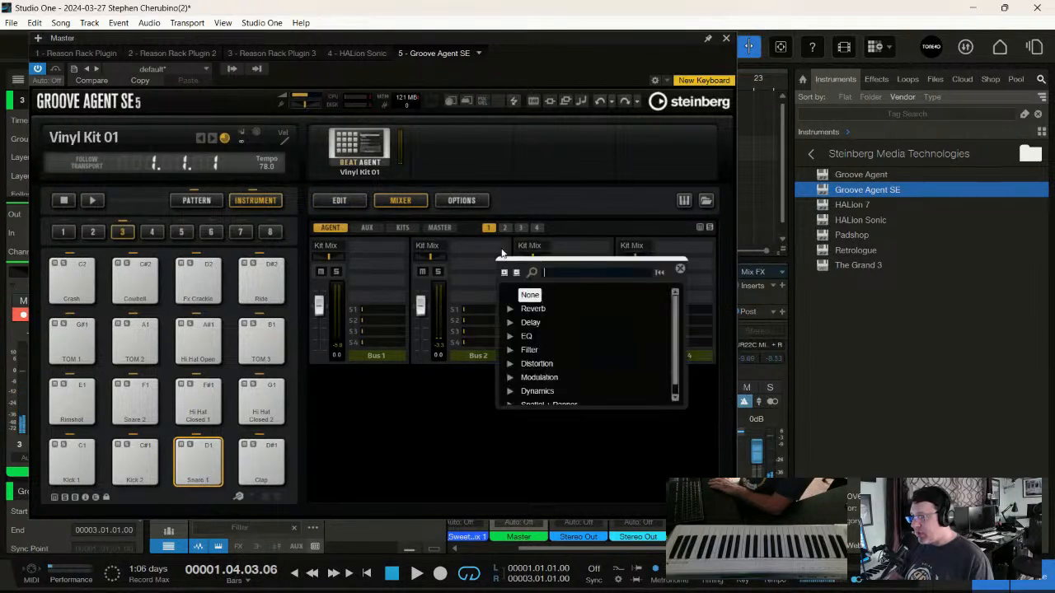
pyautogui.click(533, 310)
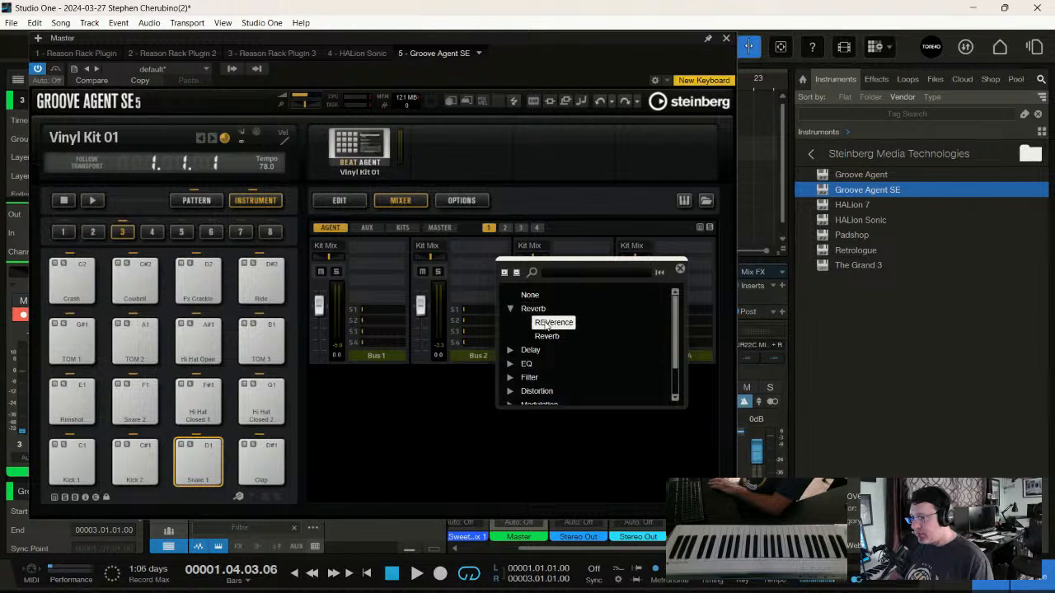
pyautogui.click(537, 322)
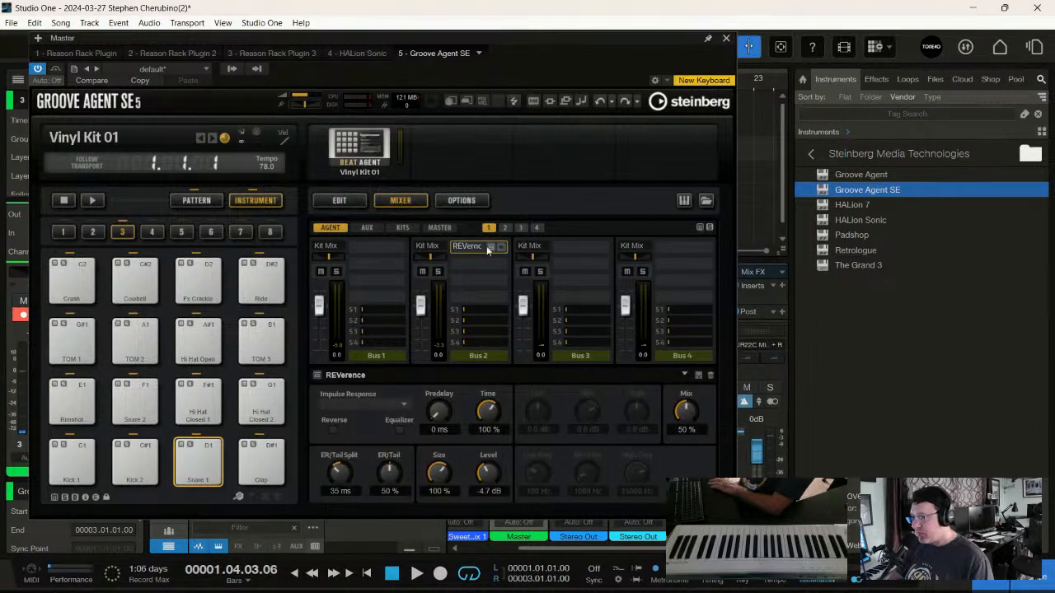
# - Replace the REVerence on Groove Agent SE's Bus 2 with the Reverb effect and play the song to hear the snare
pyautogui.click(501, 247)
pyautogui.click(563, 338)
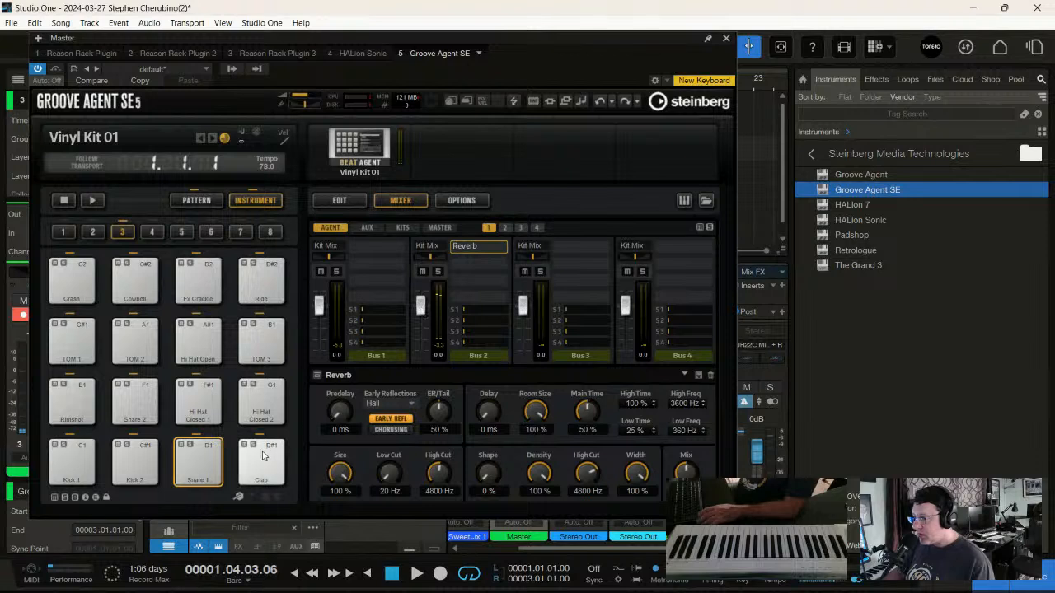
pyautogui.press('space')
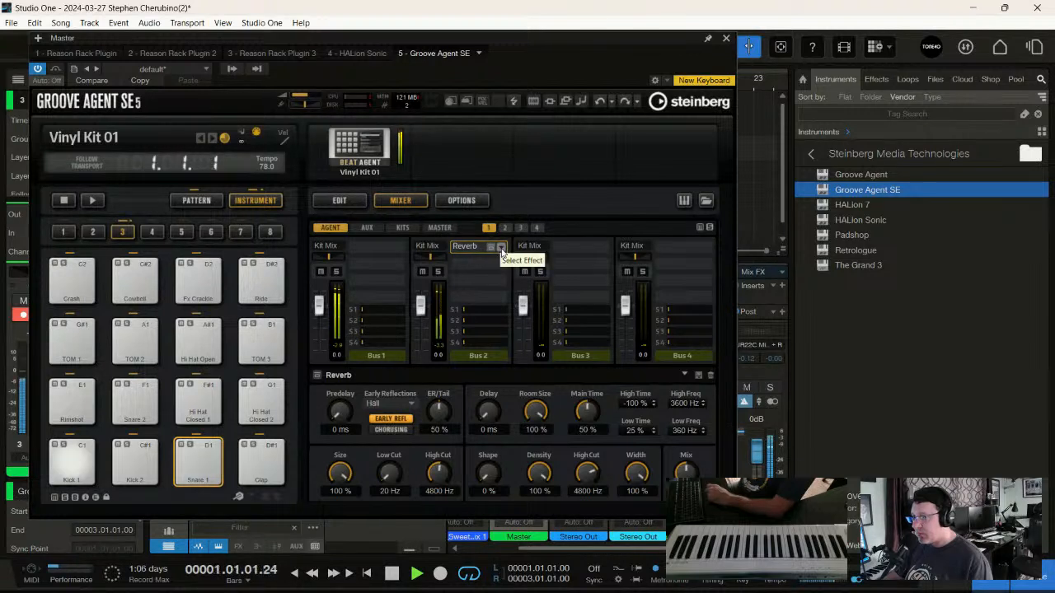
pyautogui.click(500, 248)
pyautogui.click(468, 247)
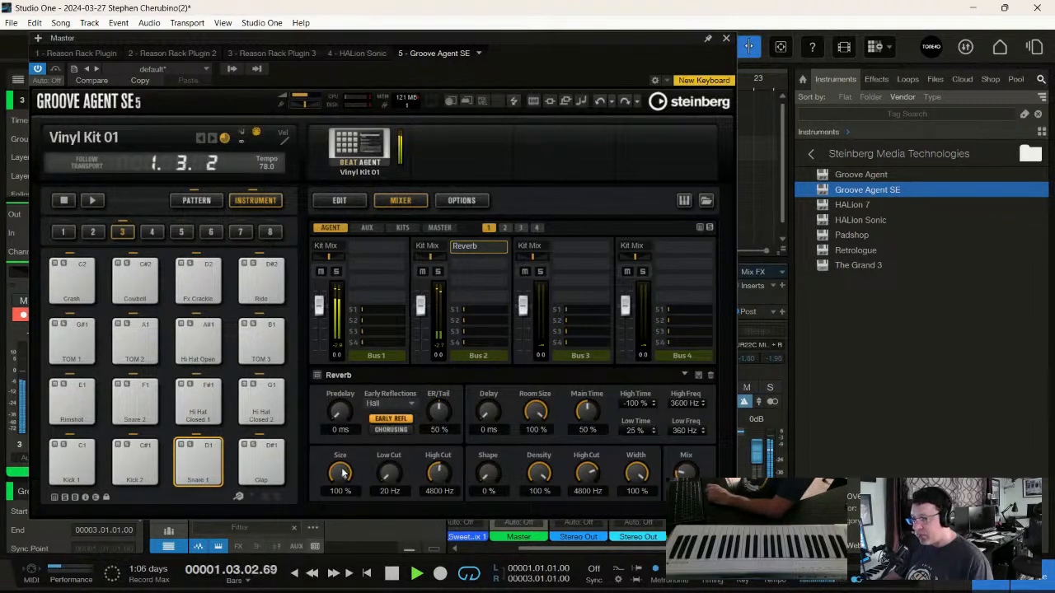
# - Set the Bus 2 Reverb's Size to 78% and Room Size to 68%, close the instrument window and stop playback
pyautogui.moveTo(340, 472); pyautogui.dragTo(342, 513)
pyautogui.moveTo(344, 549); pyautogui.dragTo(338, 499)
pyautogui.moveTo(538, 406); pyautogui.dragTo(541, 459)
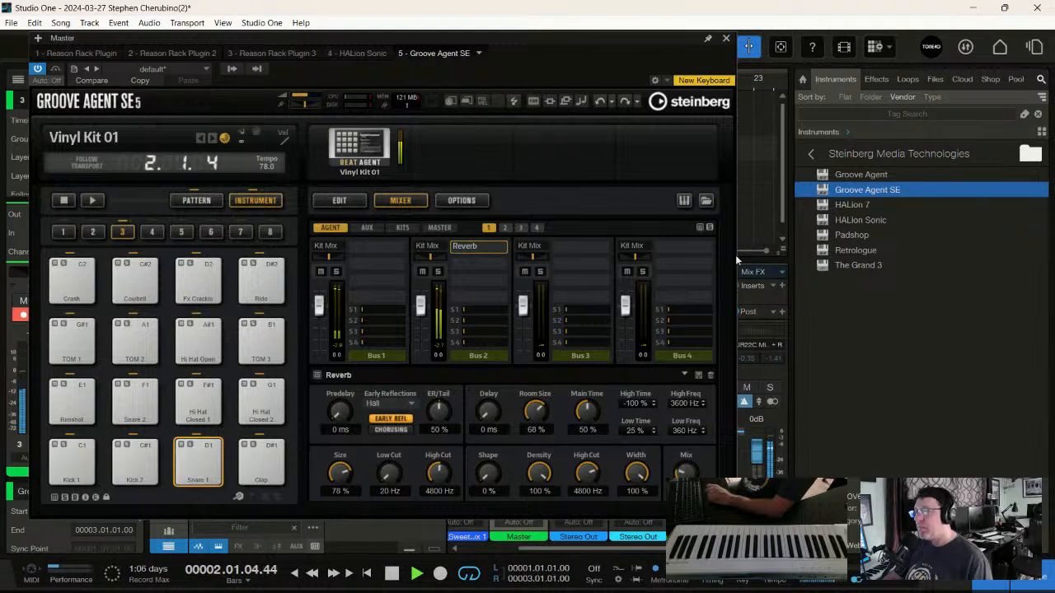
pyautogui.click(725, 38)
pyautogui.press('space')
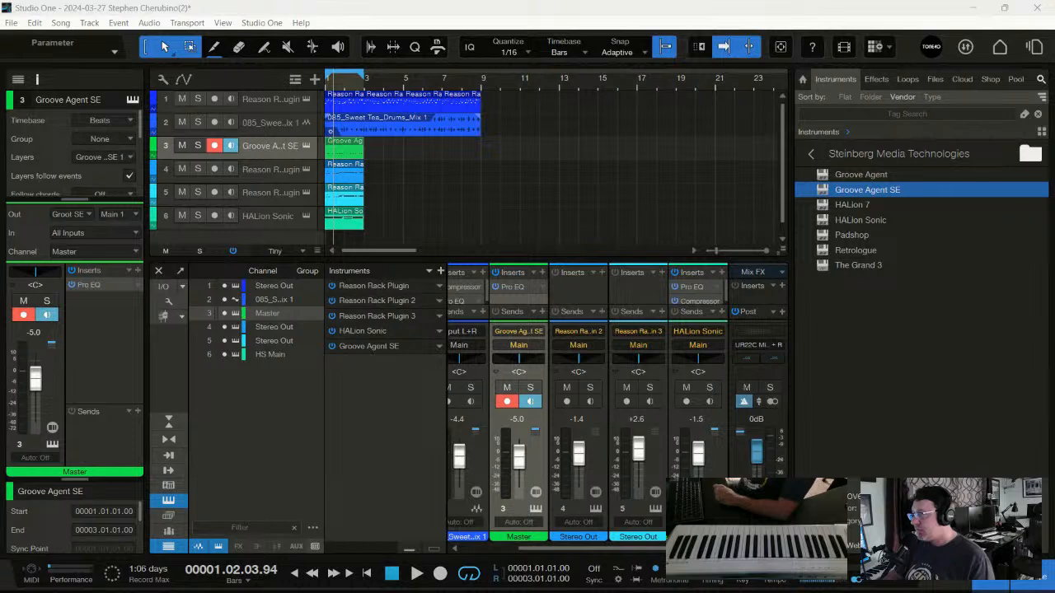
# - Save the song and briefly play back the full mix
pyautogui.click(9, 24)
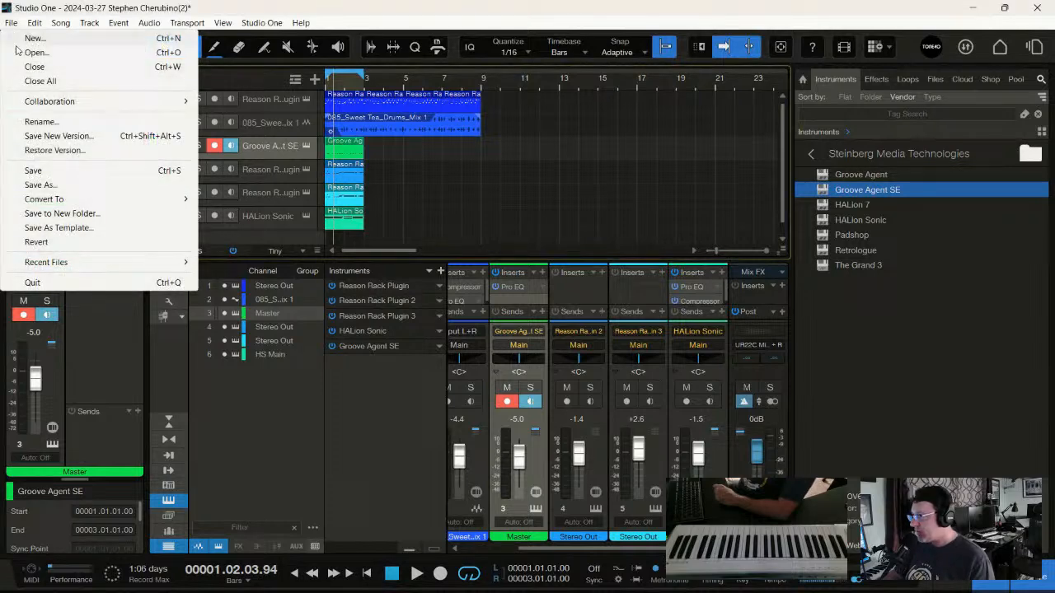
pyautogui.click(34, 170)
pyautogui.press('space')
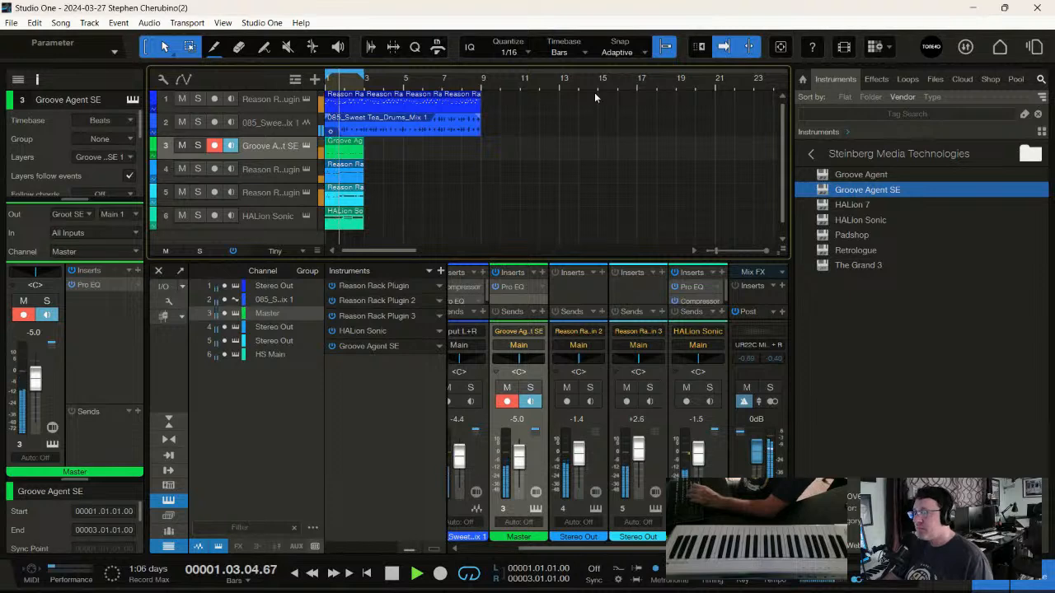
pyautogui.press('space')
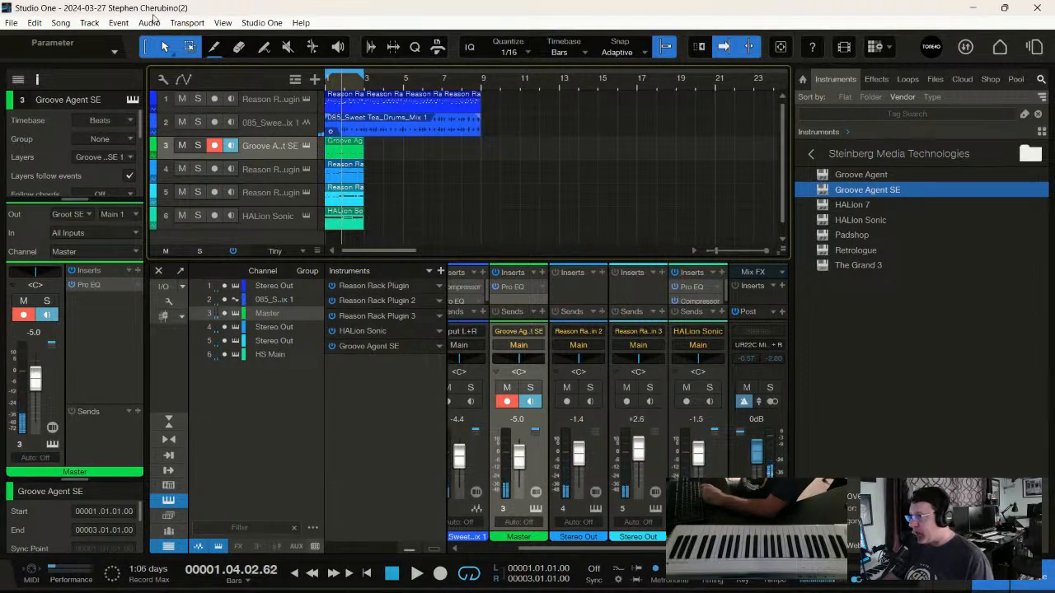
# - Create a new song from the Record and Mix template, keeping the suggested name and the 44.1 kHz sample rate
pyautogui.click(11, 25)
pyautogui.click(30, 41)
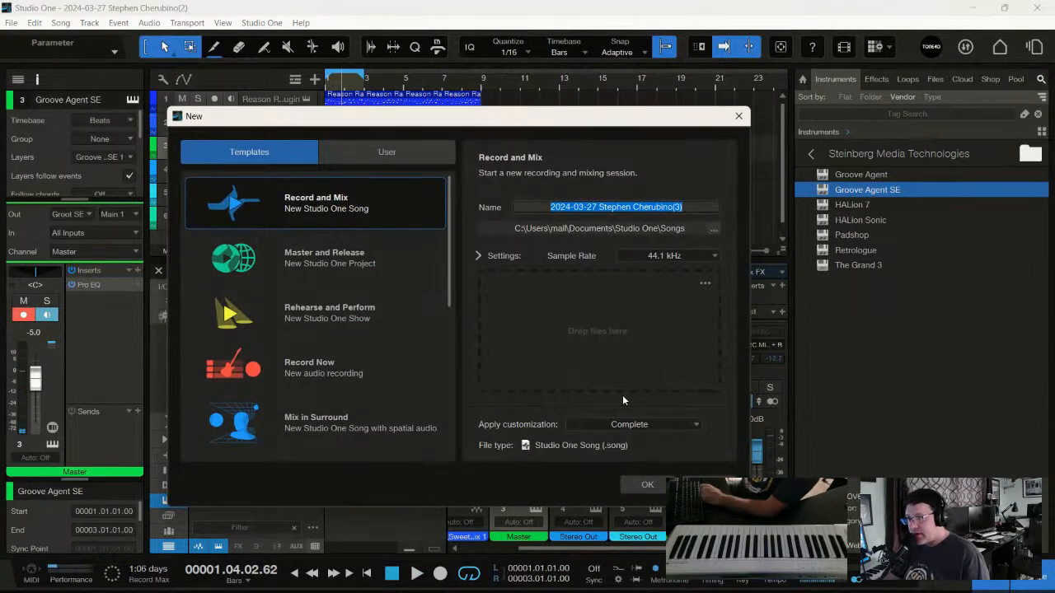
pyautogui.click(644, 484)
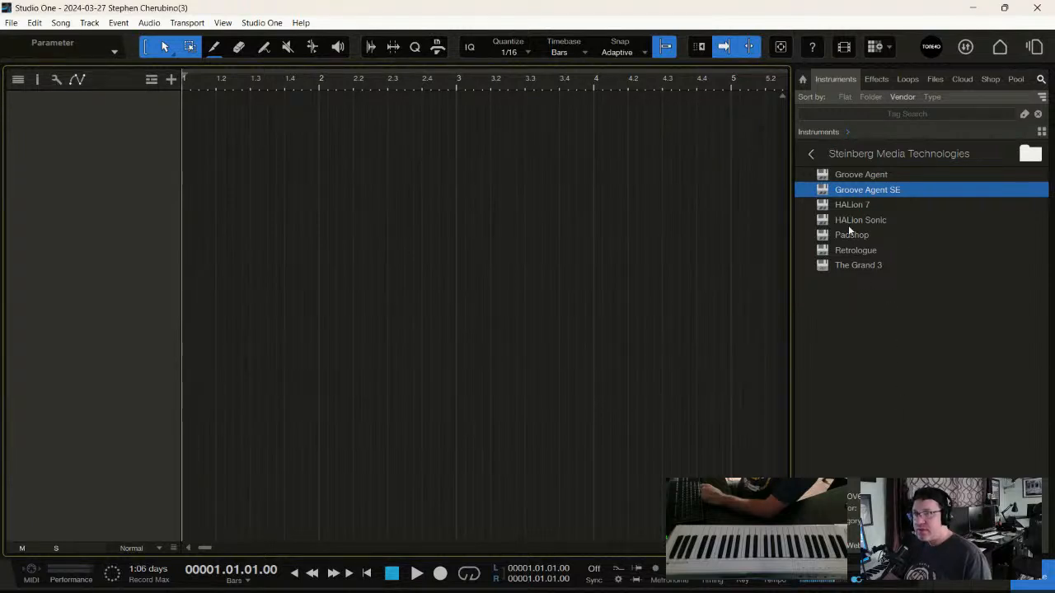
# - Add a HALion 7 instrument track, open it as a Single Instrument and list the programs of all its libraries
pyautogui.moveTo(848, 204); pyautogui.dragTo(516, 169)
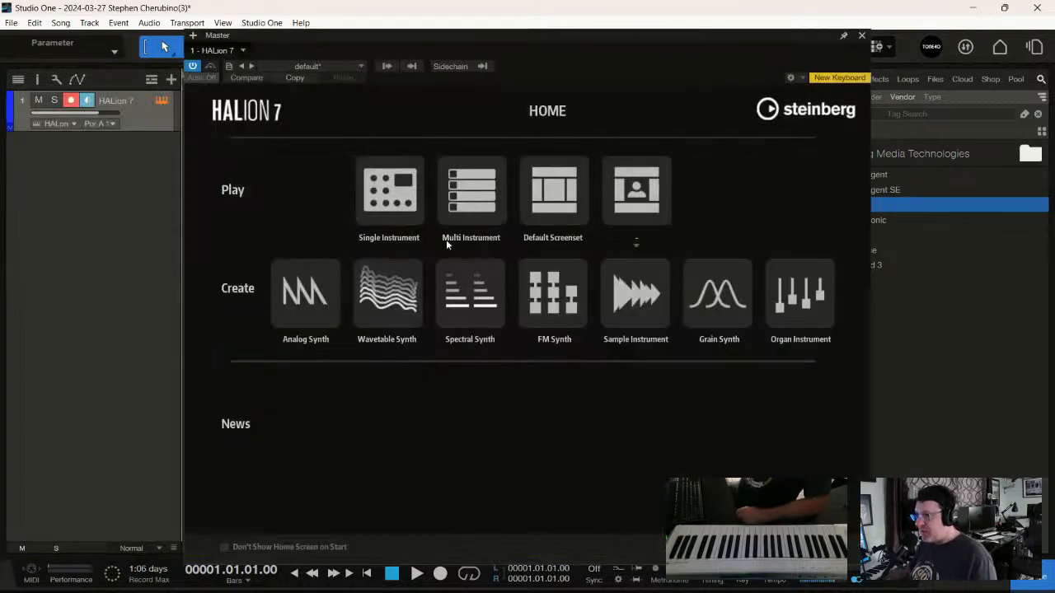
pyautogui.click(394, 191)
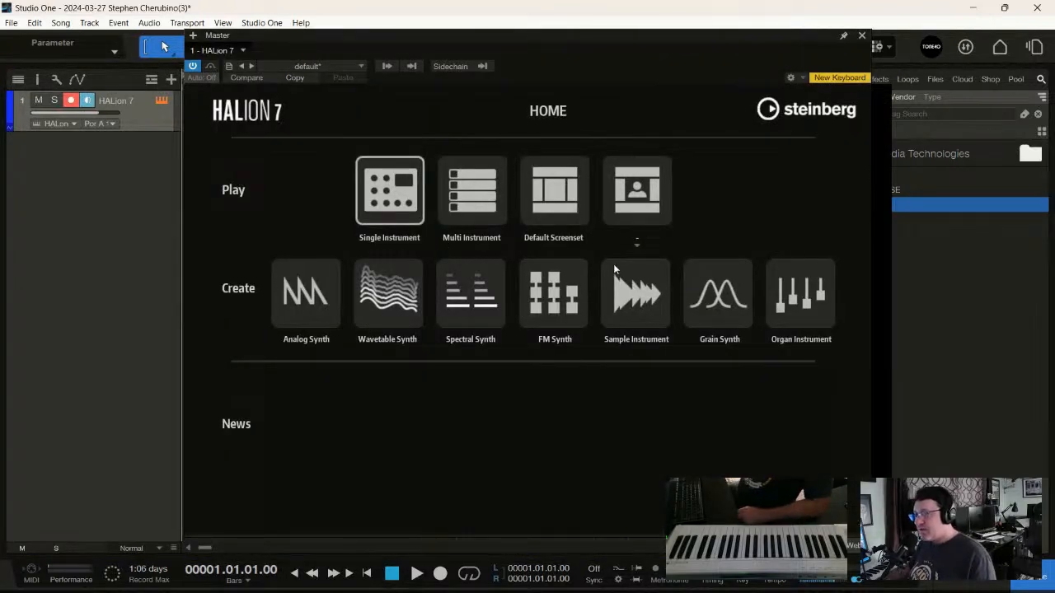
pyautogui.click(396, 200)
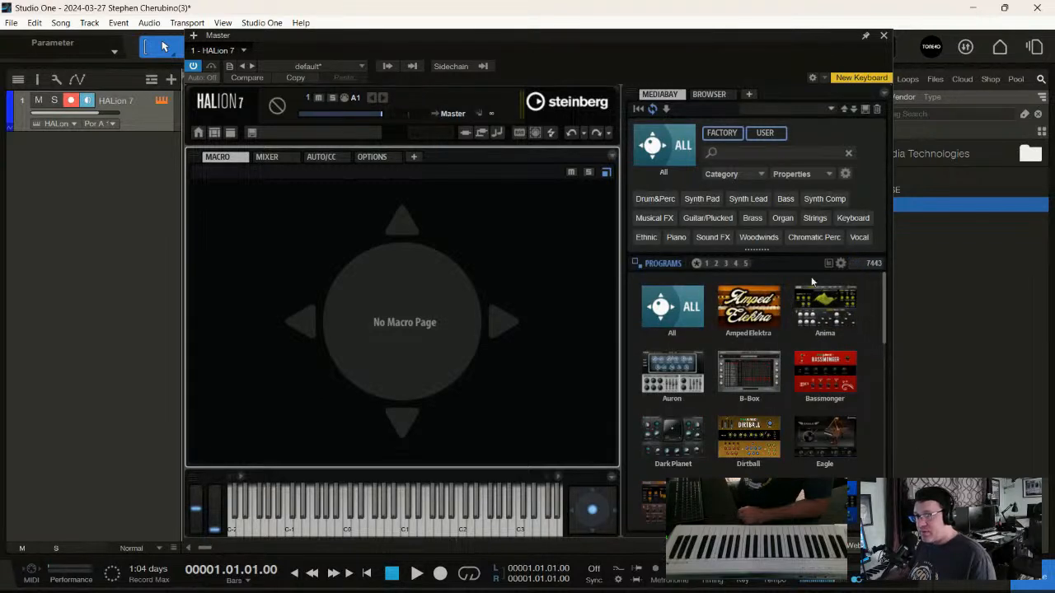
pyautogui.click(683, 307)
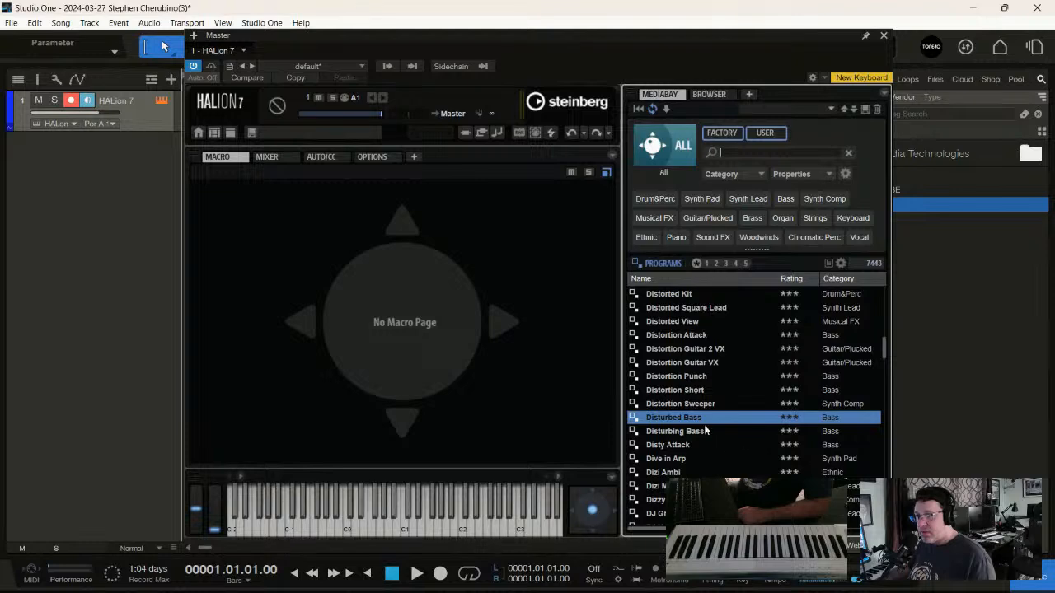
# - Audition the HALion 7 programs from Disturbed Bass through Dive in Arp and lower the slot volume to -6.1 dB
pyautogui.doubleClick(684, 419)
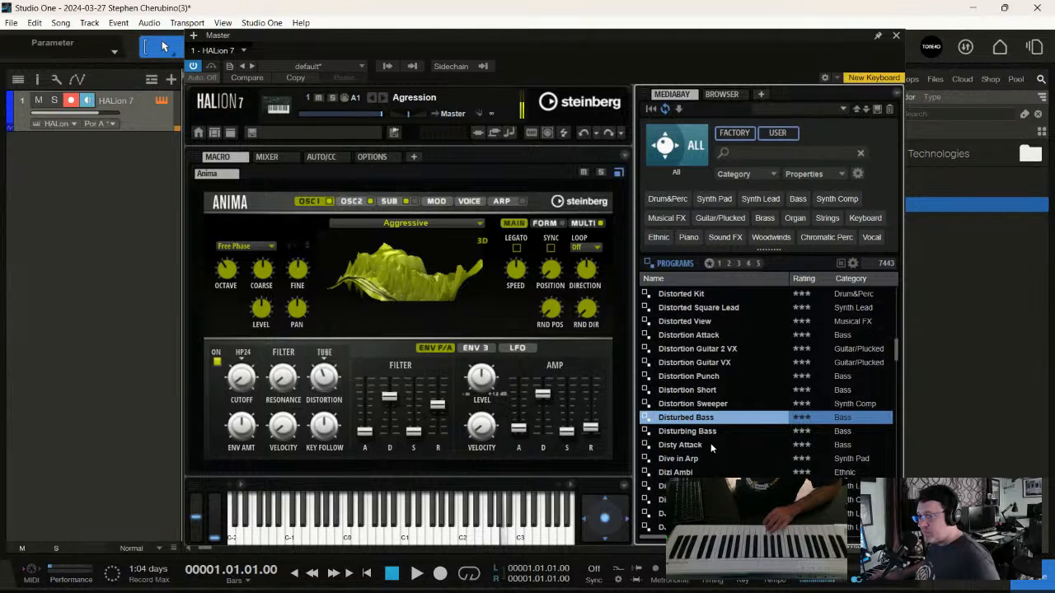
pyautogui.doubleClick(688, 431)
pyautogui.doubleClick(690, 445)
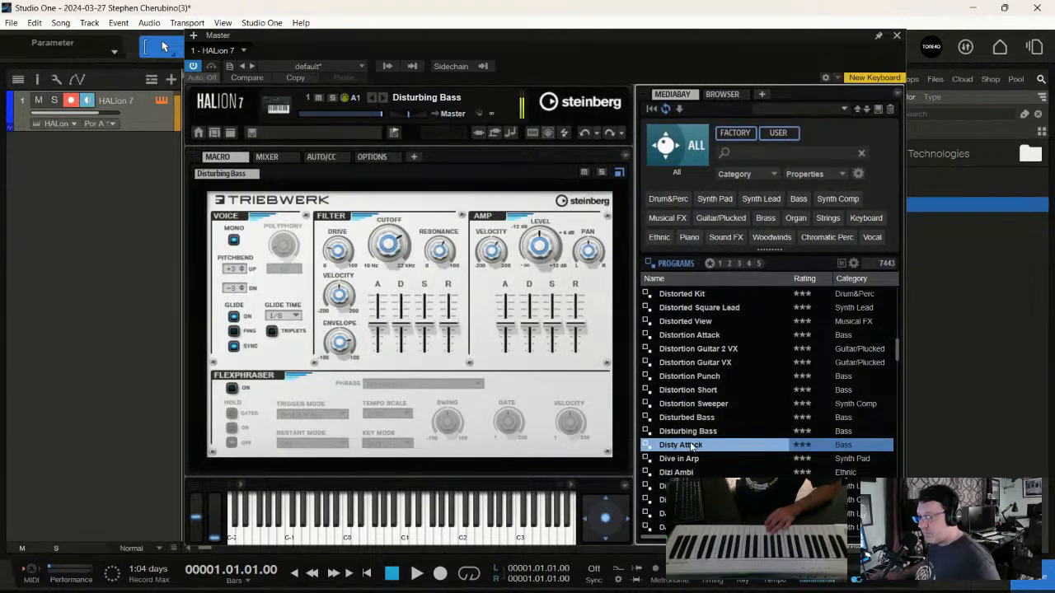
pyautogui.doubleClick(690, 459)
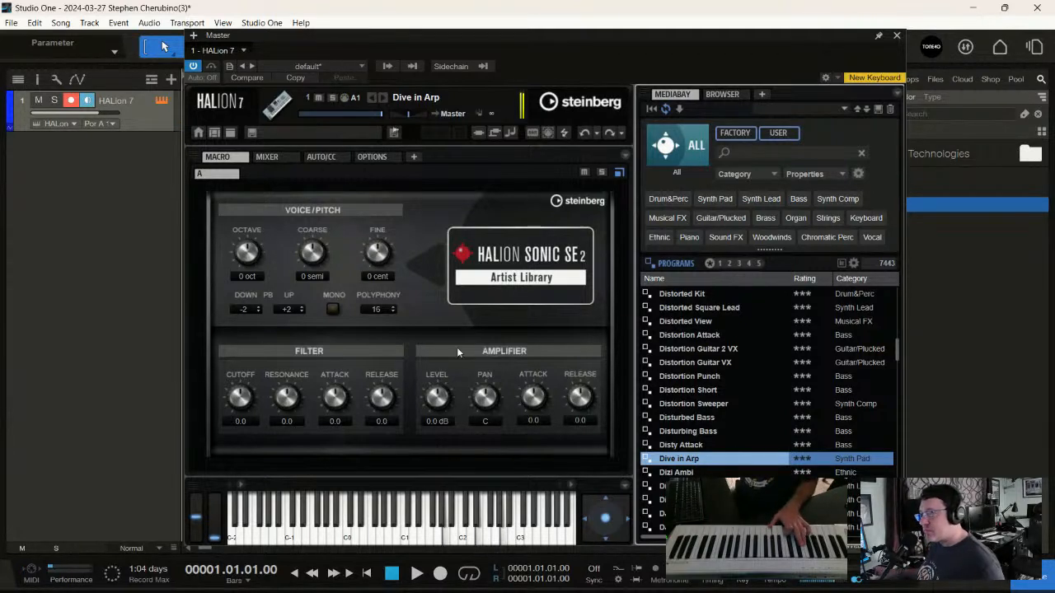
pyautogui.click(375, 114)
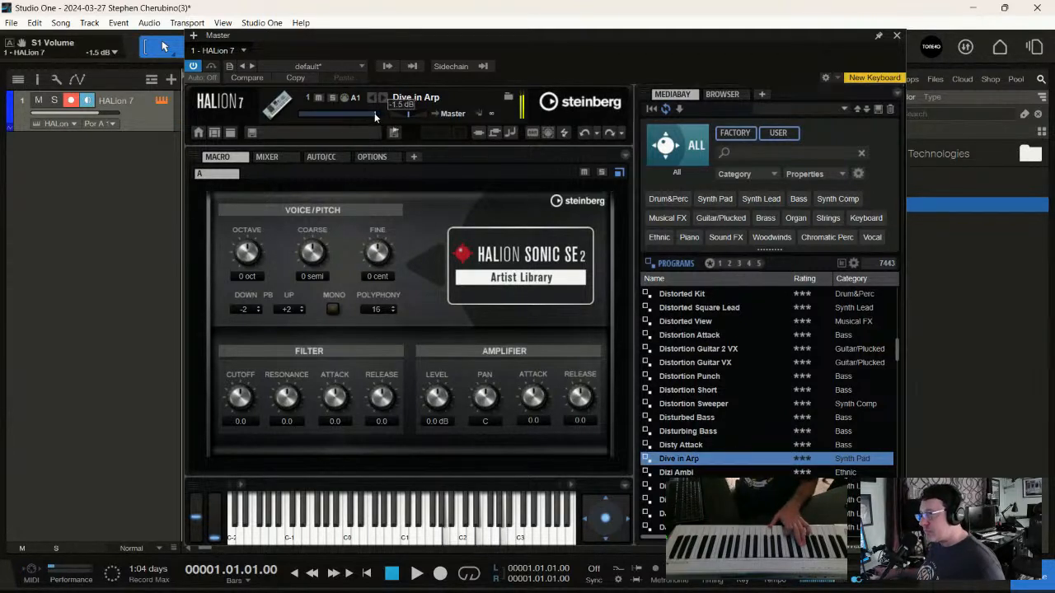
pyautogui.moveTo(365, 112); pyautogui.dragTo(359, 111)
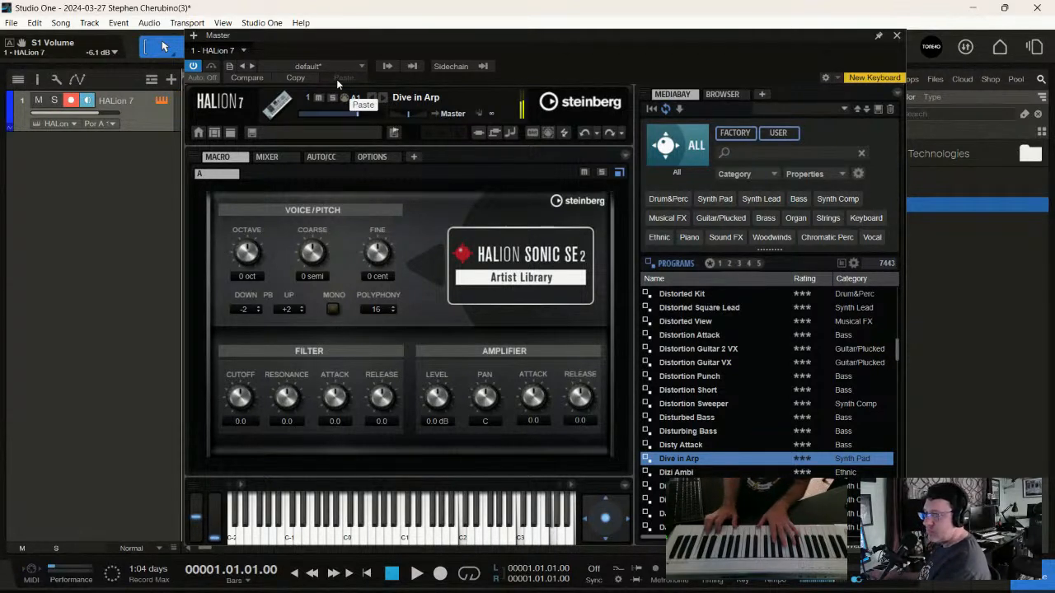
# - Audition the Dizi Ambi, Dizi Melodic, Dizzy Mosquito and DJ Growl programs in HALion 7
pyautogui.click(689, 472)
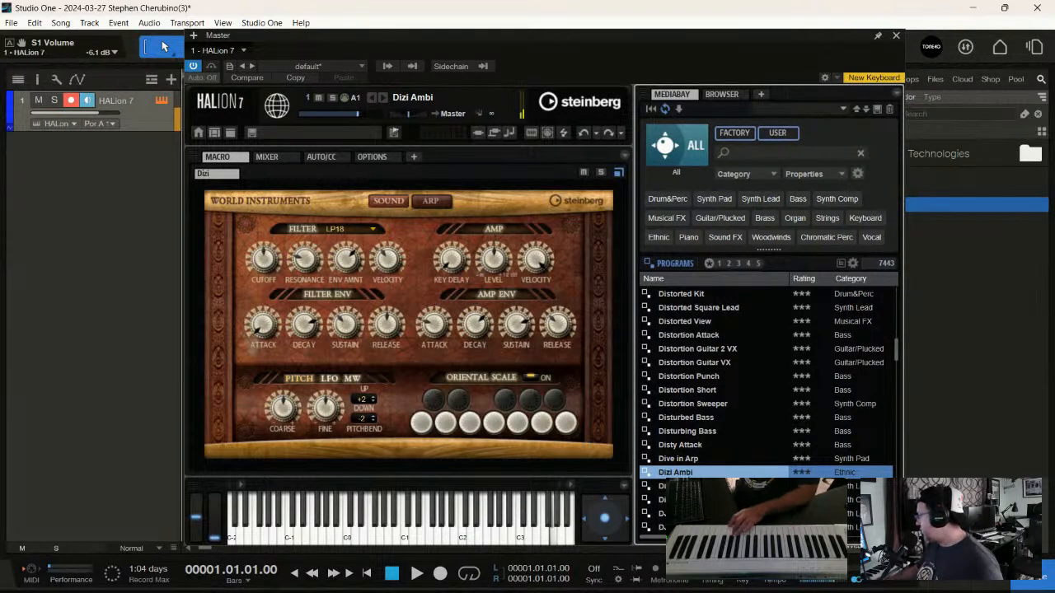
pyautogui.press('Down')
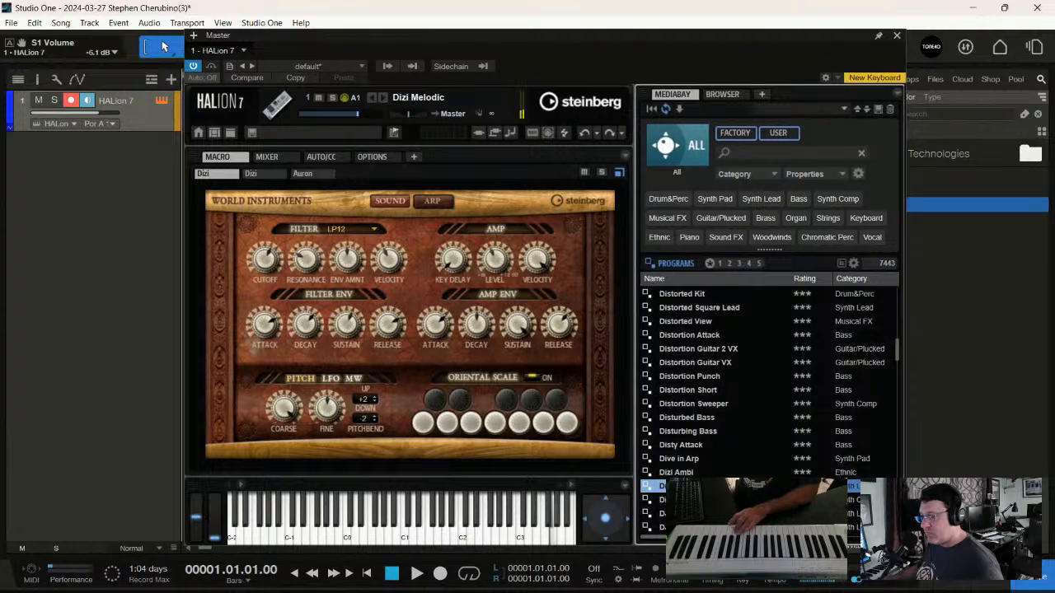
pyautogui.press('Down')
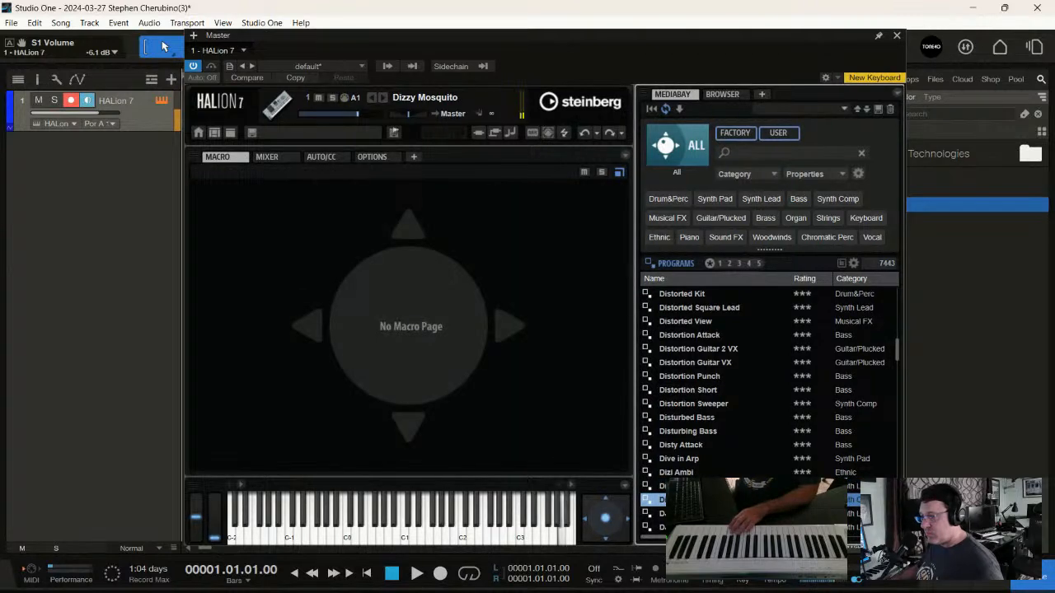
pyautogui.press('Down')
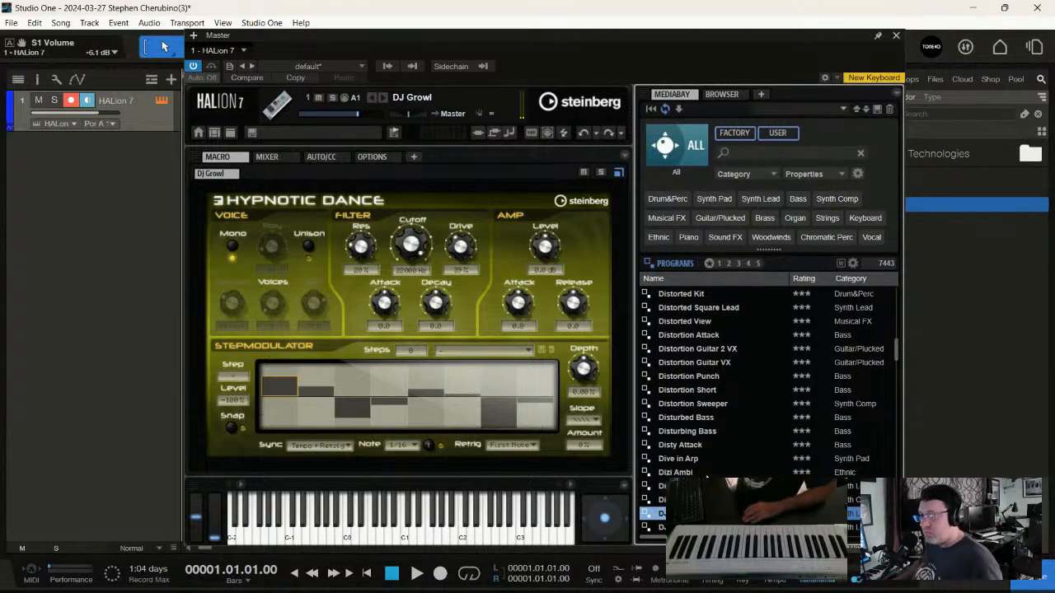
# - Audition further HALion 7 programs, including DJ Keys 1, Djembe+Marimba Layer, Djembe and Dna Remix
pyautogui.scroll(-5, 692, 371)
pyautogui.scroll(2, 692, 362)
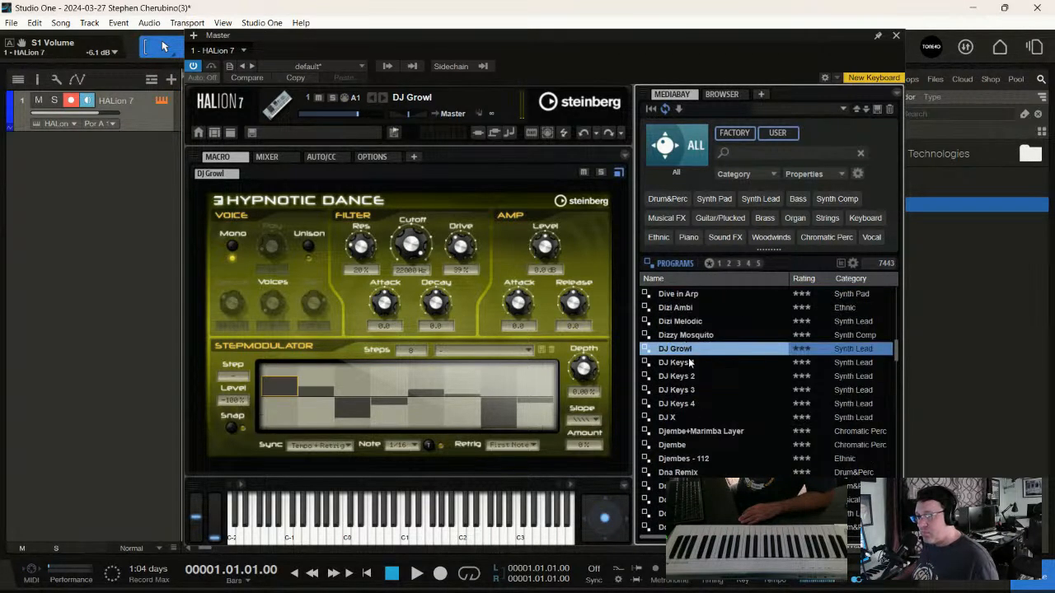
pyautogui.click(677, 375)
pyautogui.click(678, 365)
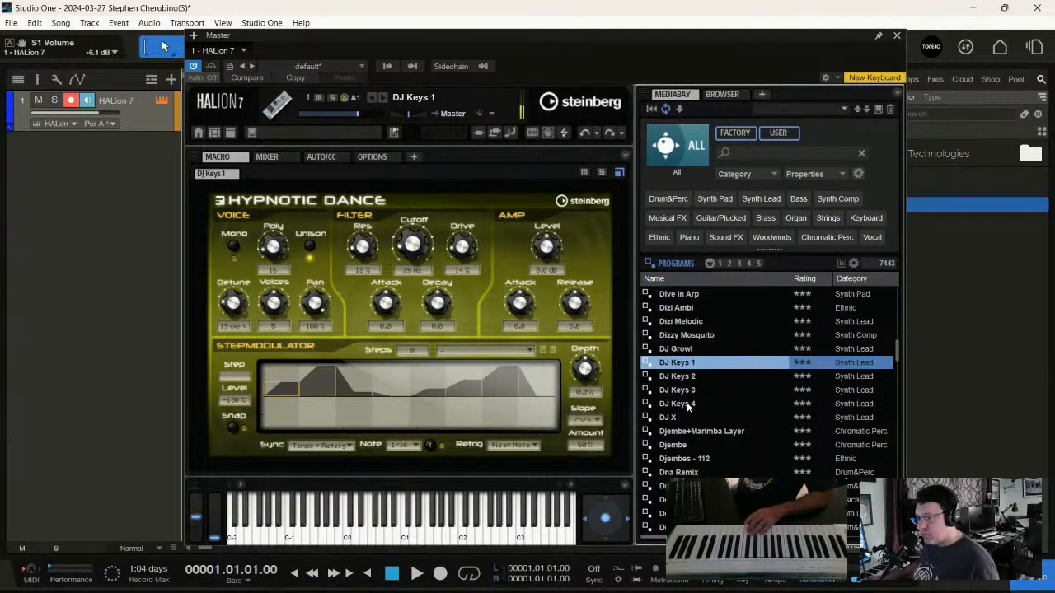
pyautogui.click(684, 430)
pyautogui.click(680, 445)
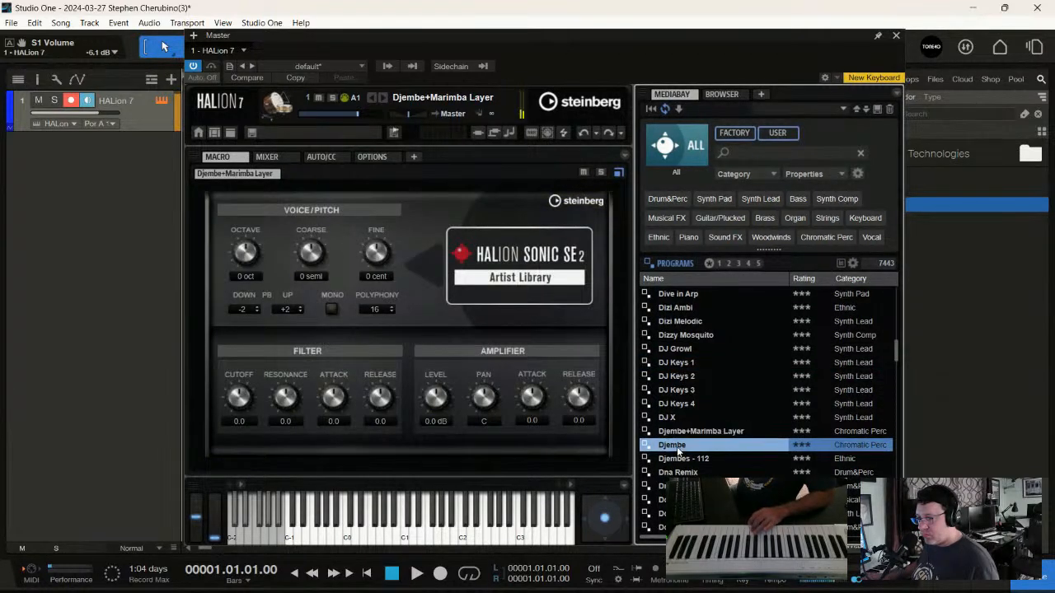
pyautogui.click(681, 472)
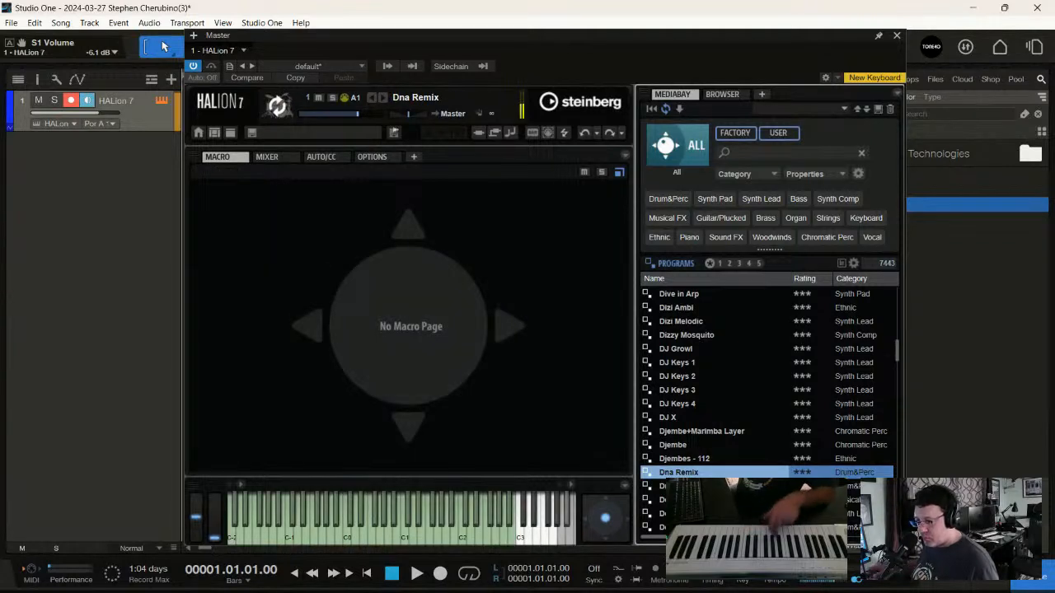
# - Try the Do Not Enter, Do Not Go Alone and Dogg Bass programs, and load Dolce Vita in HALion 7
pyautogui.doubleClick(680, 499)
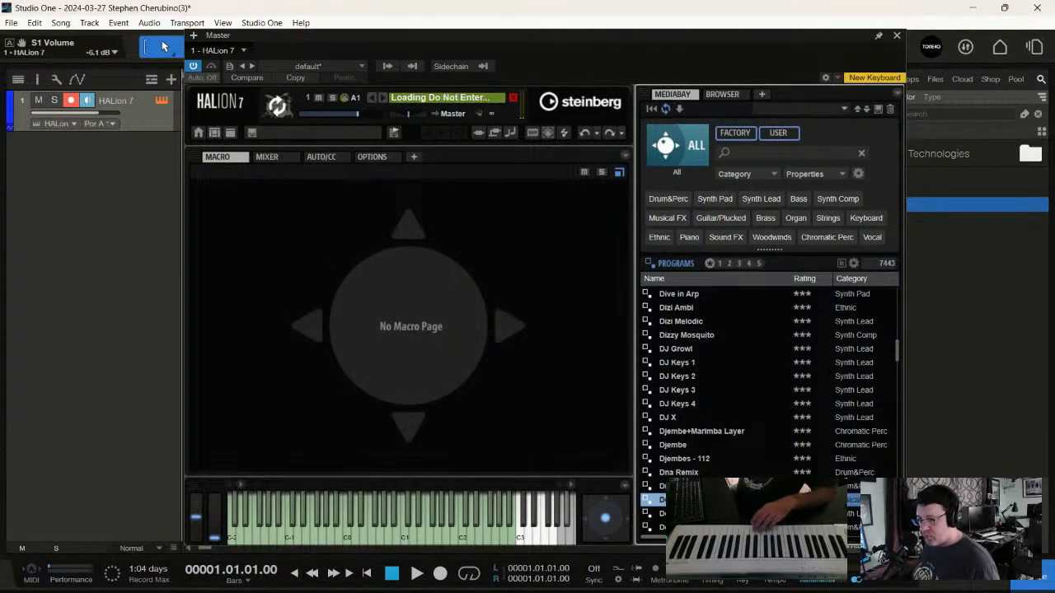
pyautogui.doubleClick(684, 513)
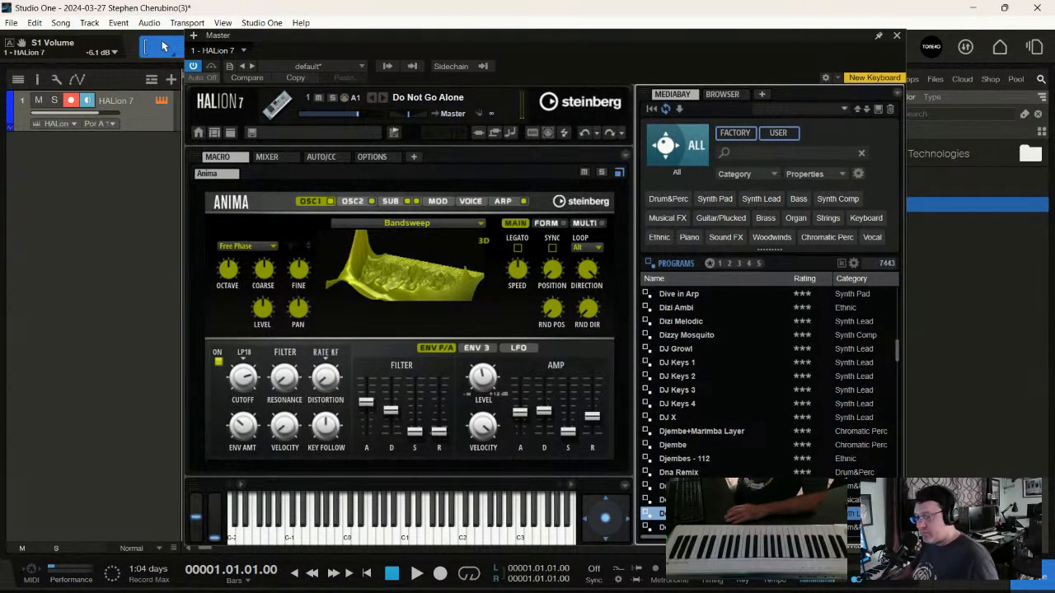
pyautogui.scroll(-4, 729, 458)
pyautogui.doubleClick(713, 404)
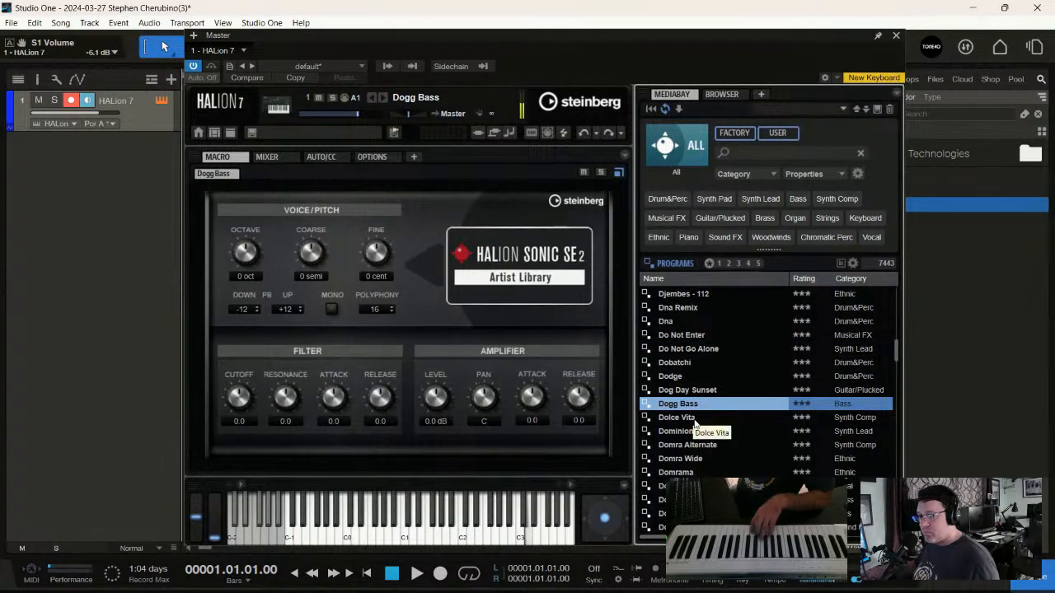
pyautogui.doubleClick(694, 418)
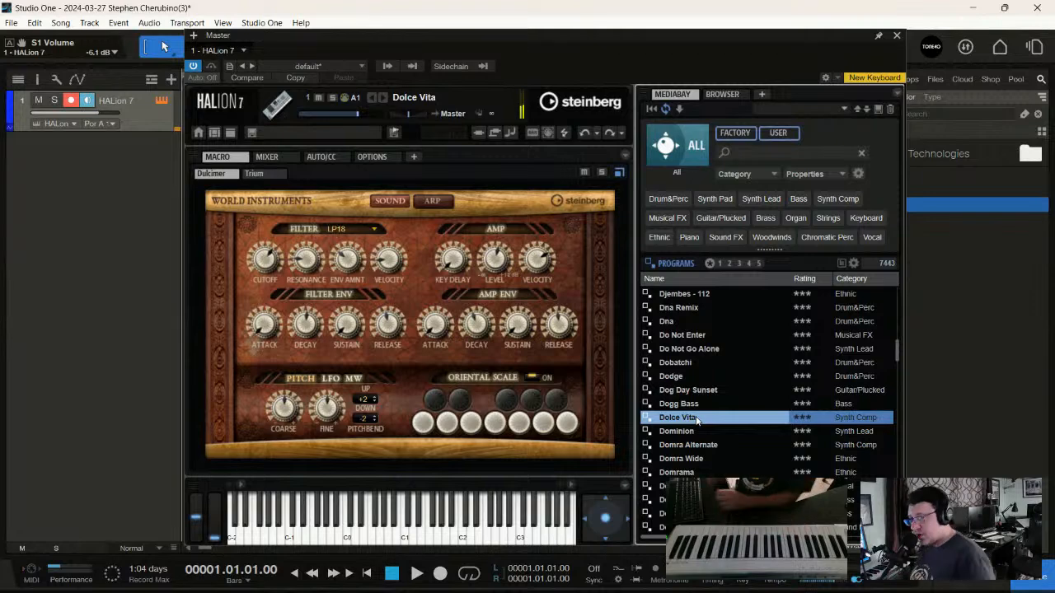
# - Audition the Sweet Tea and Back Road drum mixes from the 03 Folk - Country loops
pyautogui.moveTo(803, 37); pyautogui.dragTo(605, 61)
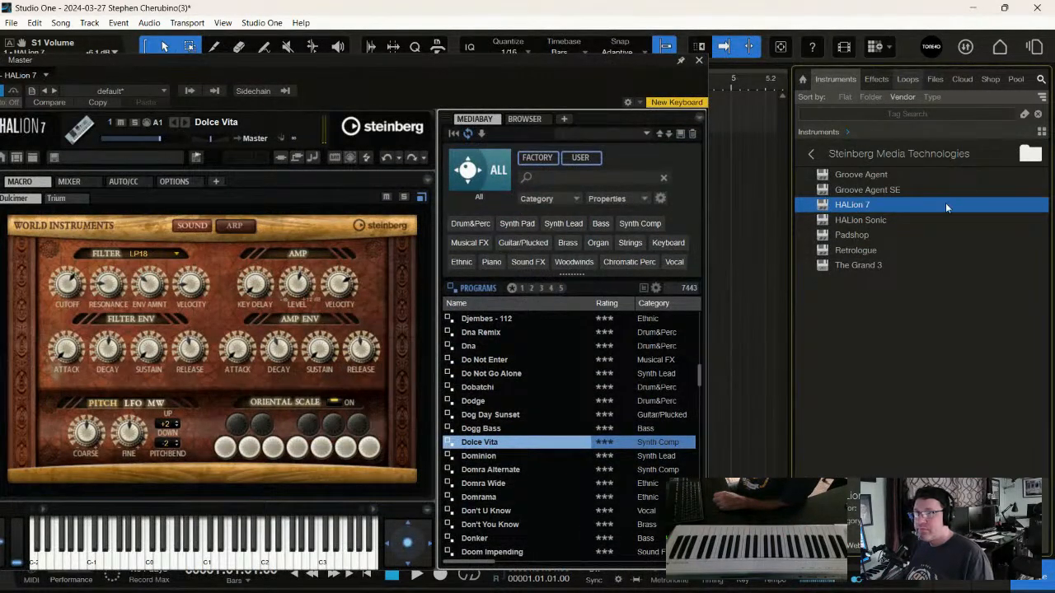
pyautogui.click(934, 78)
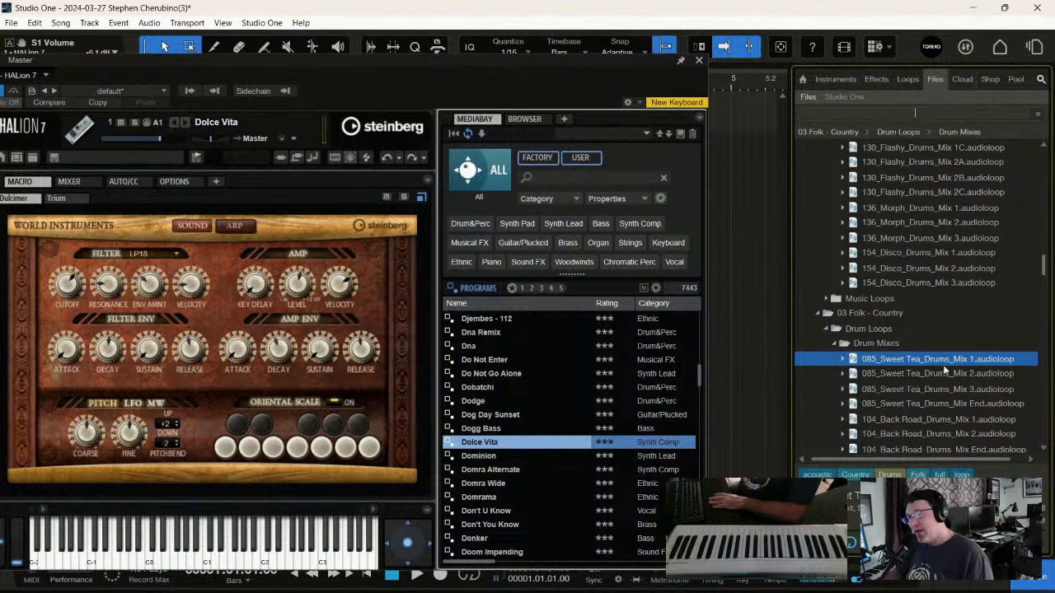
pyautogui.click(912, 375)
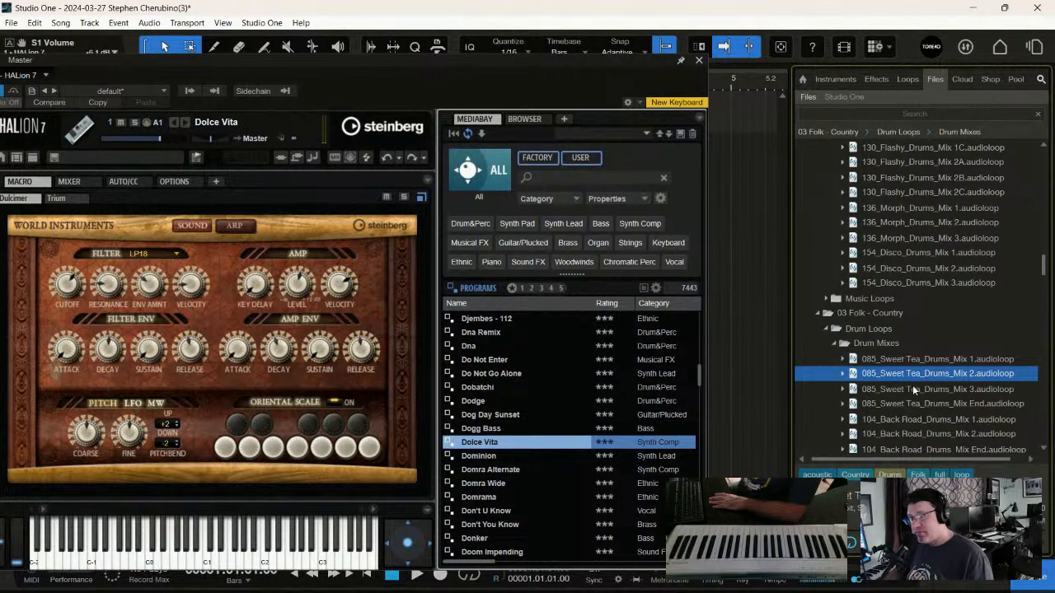
pyautogui.click(910, 389)
pyautogui.click(904, 433)
pyautogui.scroll(-2, 919, 404)
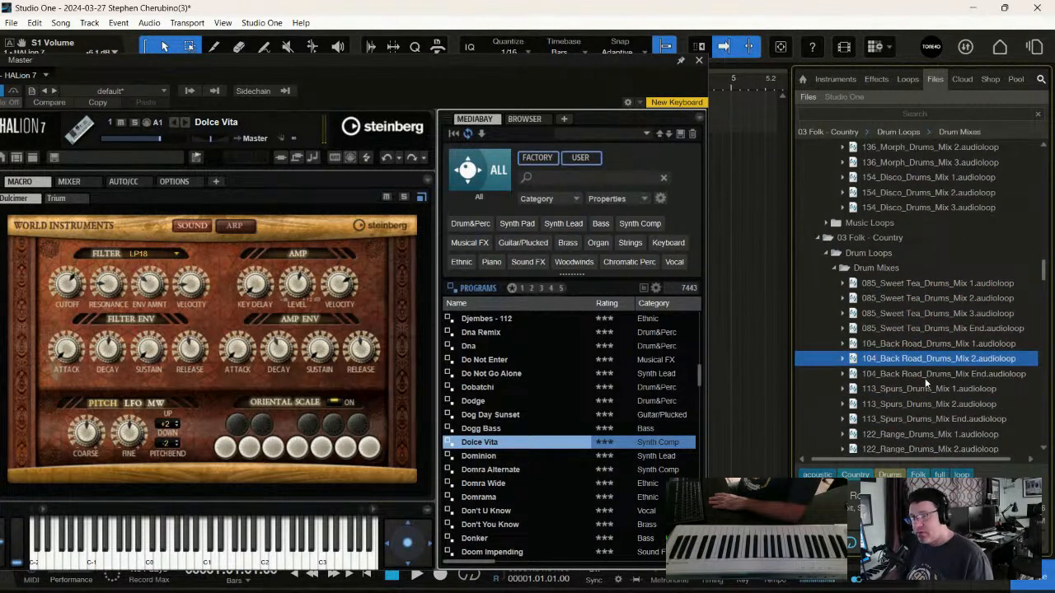
pyautogui.click(922, 373)
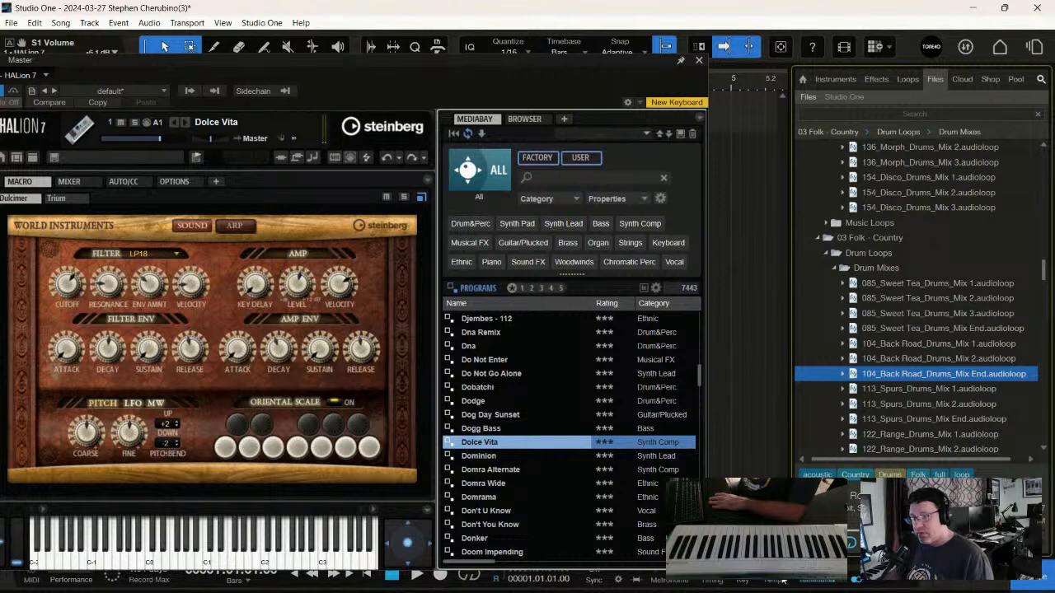
# - Audition the Spurs, Range and Sons drum mixes from the 03 Folk - Country loops
pyautogui.click(894, 389)
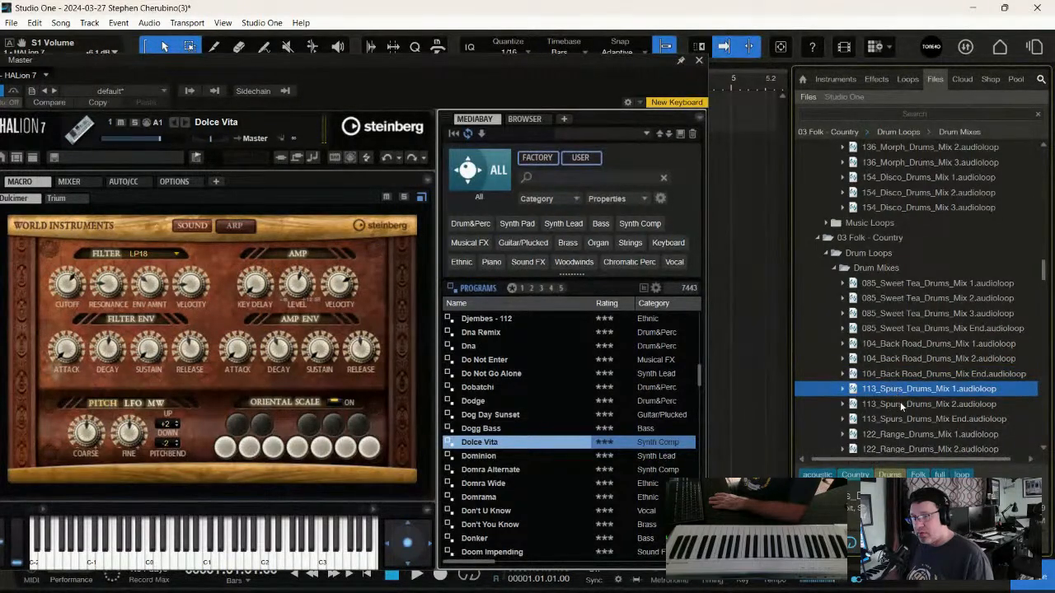
pyautogui.scroll(-2, 899, 405)
pyautogui.click(912, 374)
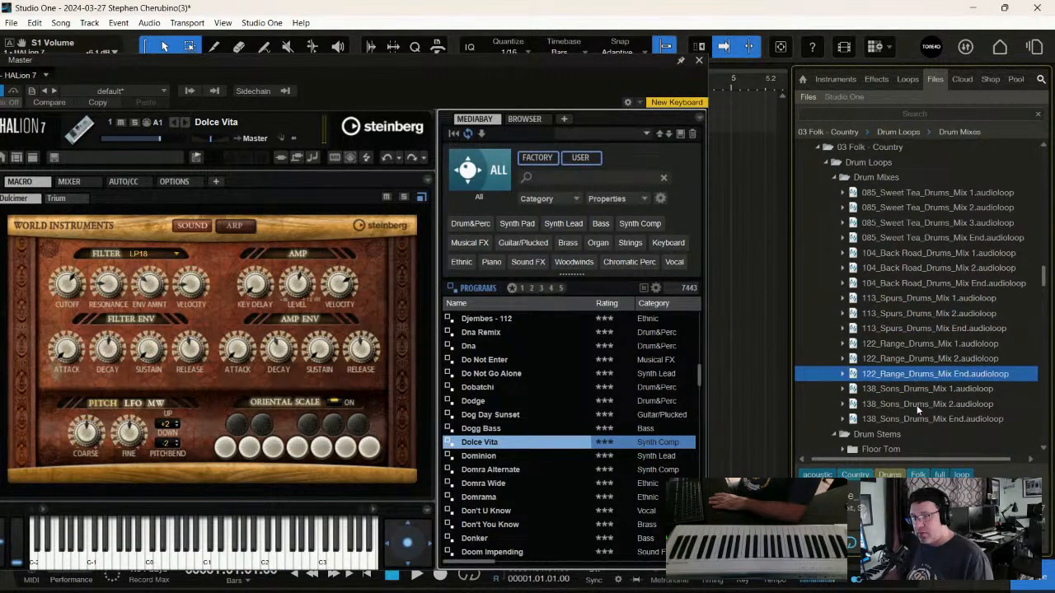
pyautogui.click(914, 390)
pyautogui.click(907, 327)
pyautogui.scroll(-1, 875, 433)
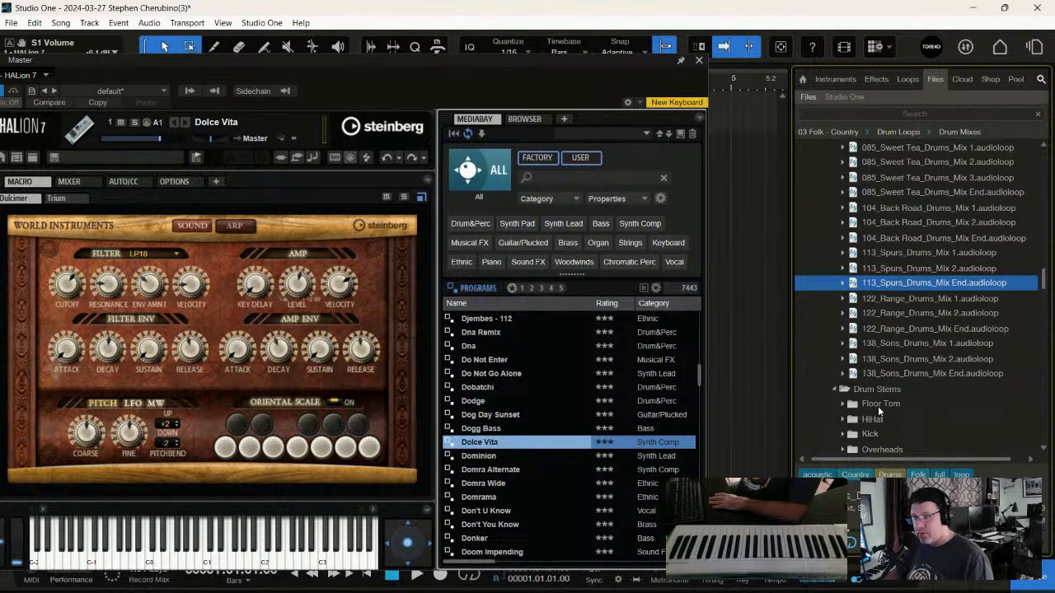
# - Expand the Music Loops and 04 Rock - Alternative folders and audition 085_Remember_Drums mixes 1, 10 and 4
pyautogui.scroll(-2, 877, 406)
pyautogui.scroll(-2, 878, 406)
pyautogui.click(827, 344)
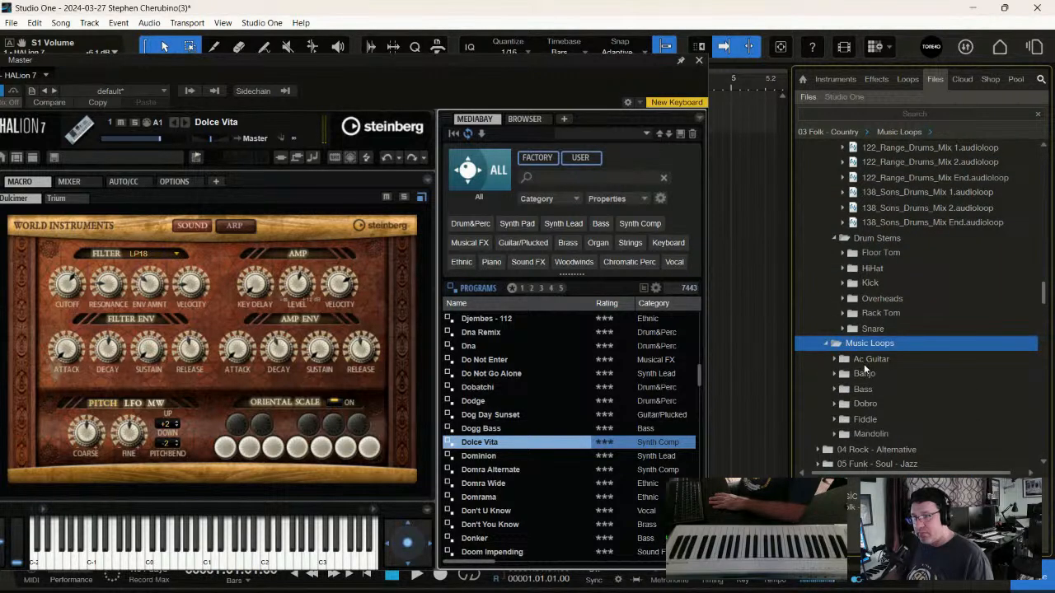
pyautogui.scroll(-2, 860, 404)
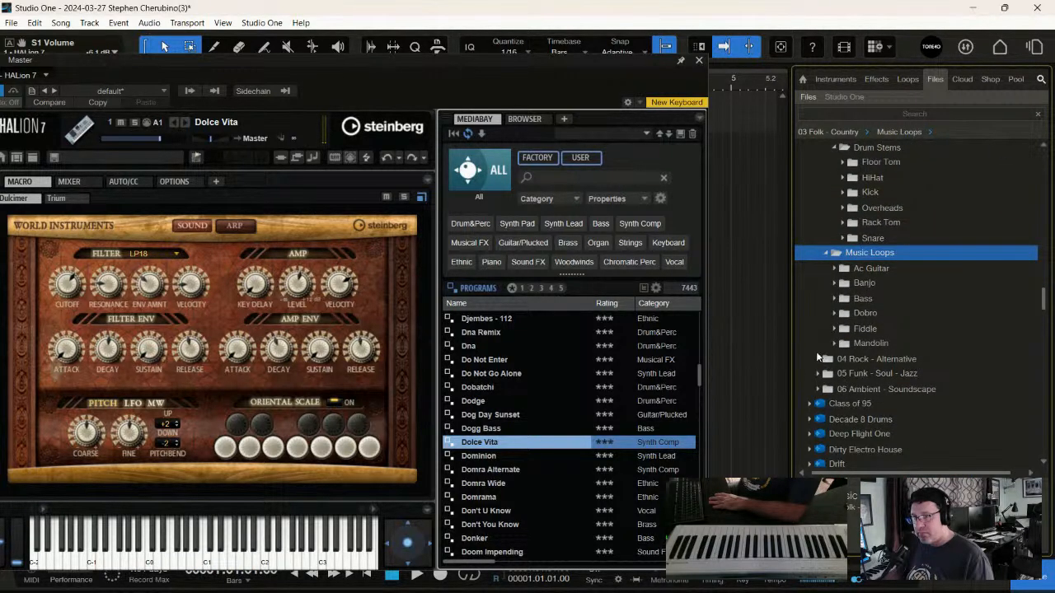
pyautogui.click(818, 359)
pyautogui.click(870, 389)
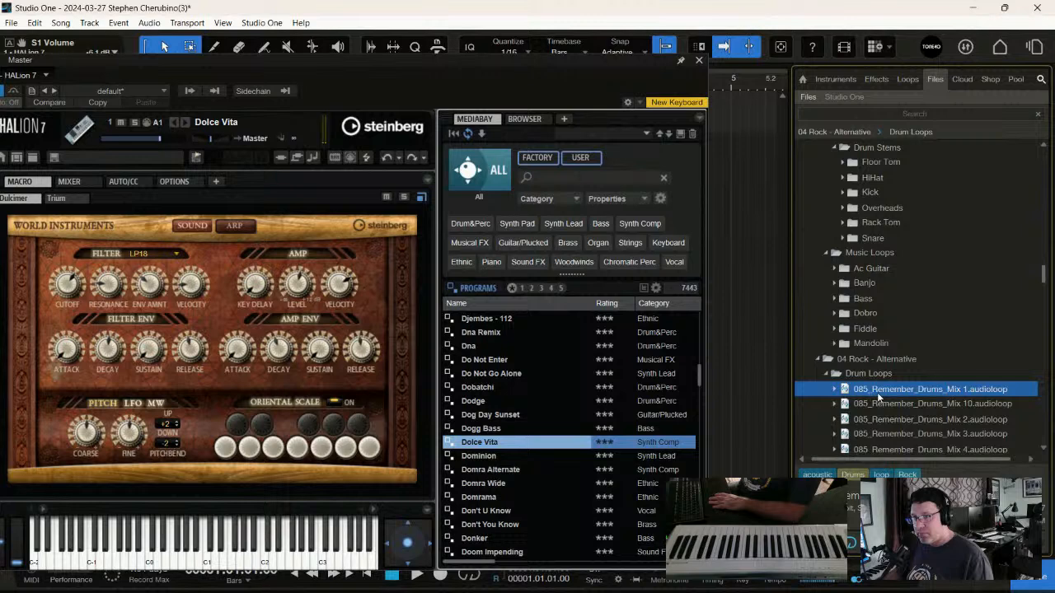
pyautogui.click(883, 404)
pyautogui.scroll(-2, 887, 408)
pyautogui.click(884, 374)
pyautogui.scroll(-1, 889, 400)
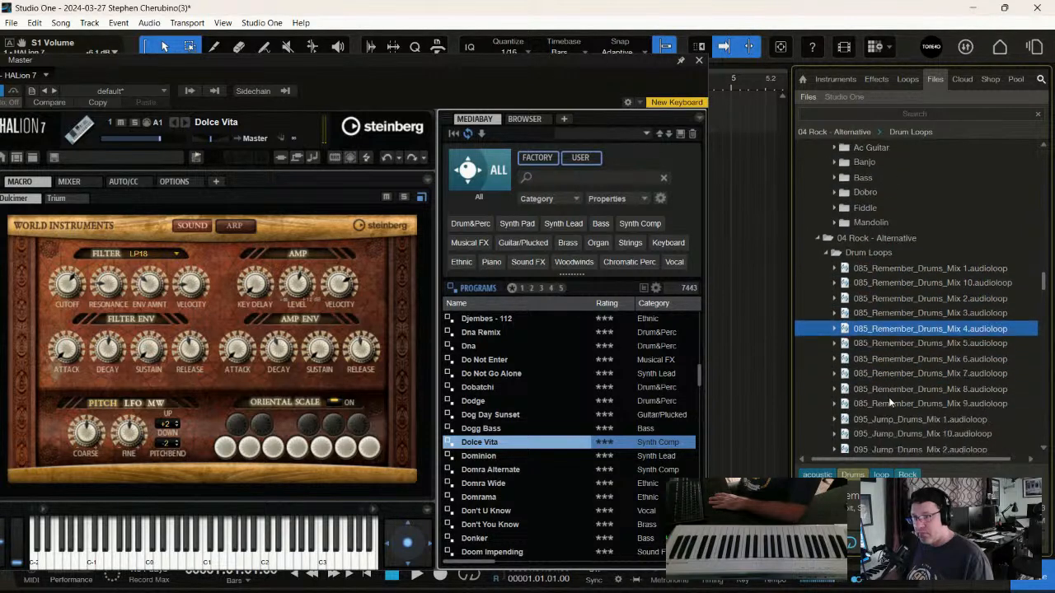
# - Compare 095_Jump_Drums_Mix 1 with 085_Remember_Drums mixes 9 down to 3, ending on Mix 3
pyautogui.click(890, 403)
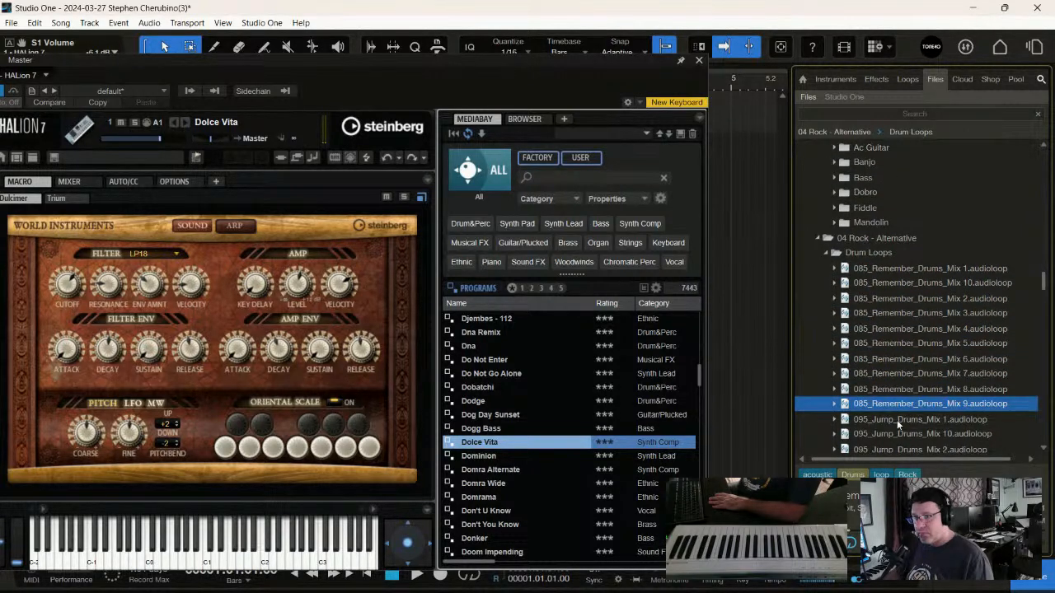
pyautogui.click(896, 420)
pyautogui.click(891, 404)
pyautogui.click(892, 391)
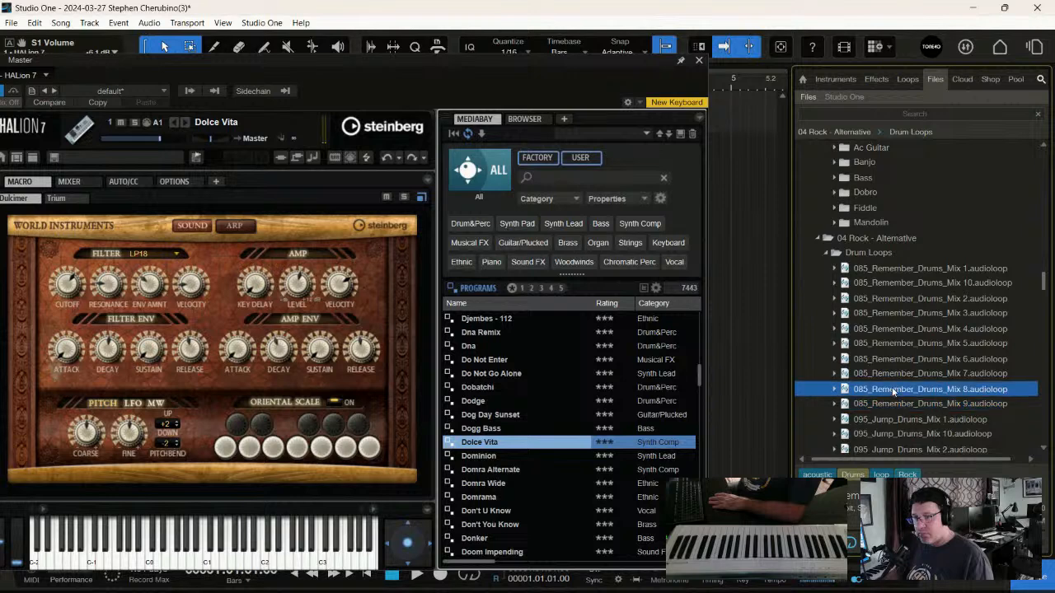
pyautogui.click(892, 374)
pyautogui.click(893, 358)
pyautogui.click(893, 343)
pyautogui.click(895, 329)
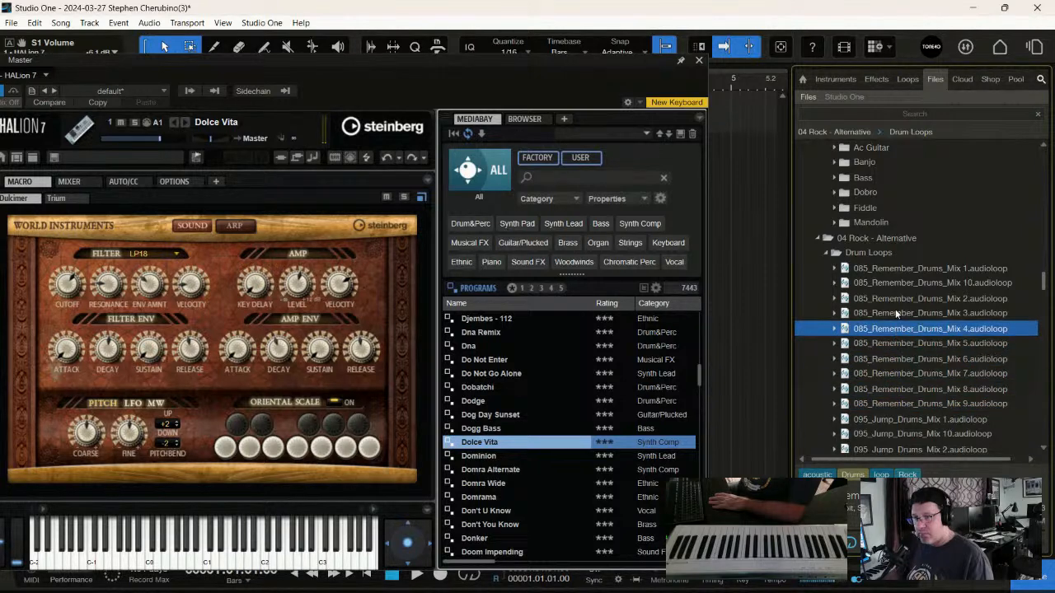
pyautogui.click(895, 310)
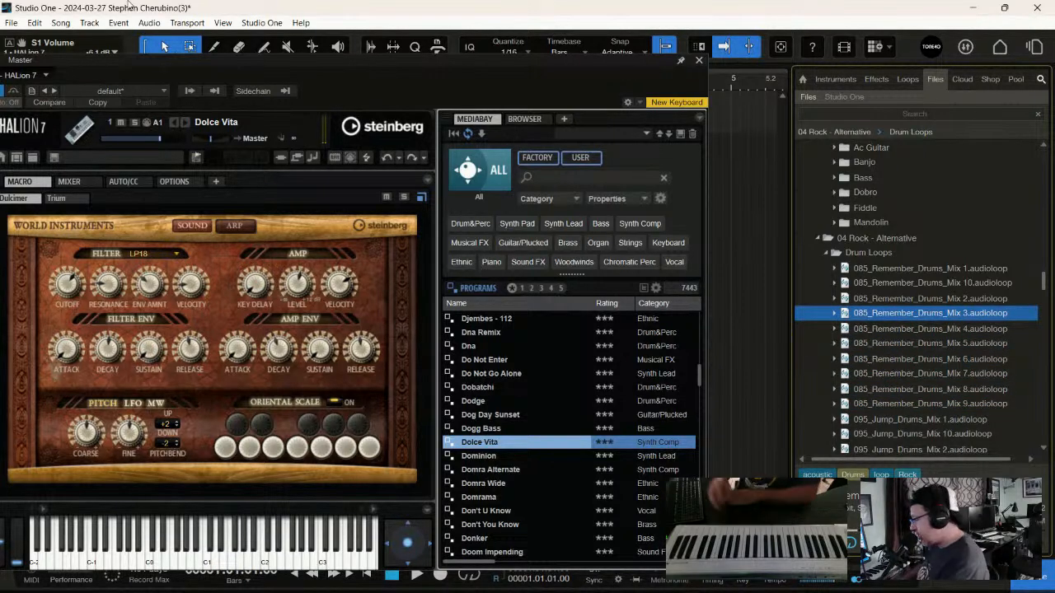
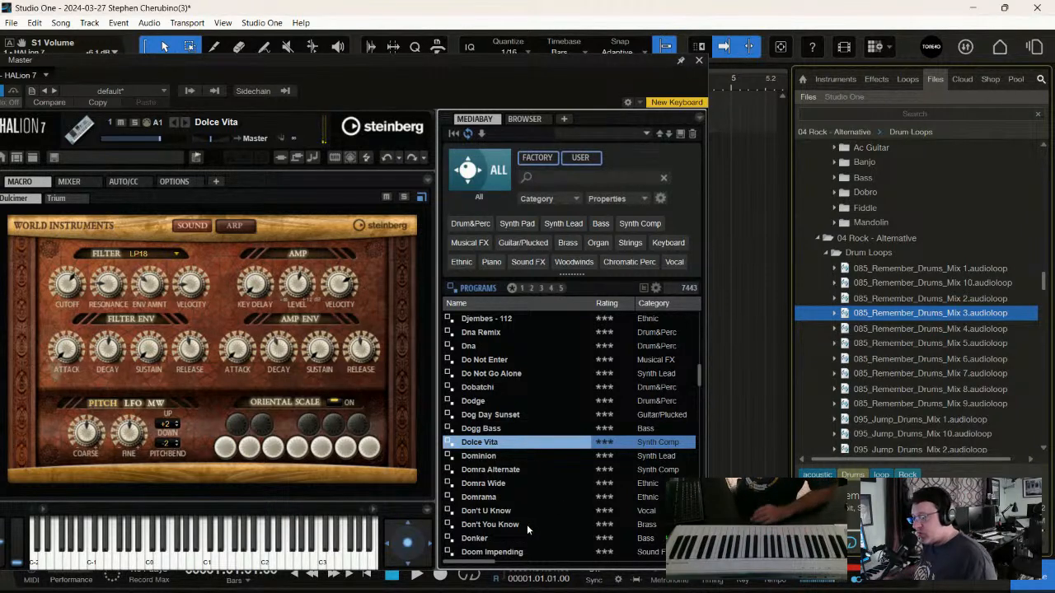
# - Try the Double Brass, Double Blow, Double Grand and Double Line programs in HALion 7
pyautogui.scroll(-5, 481, 537)
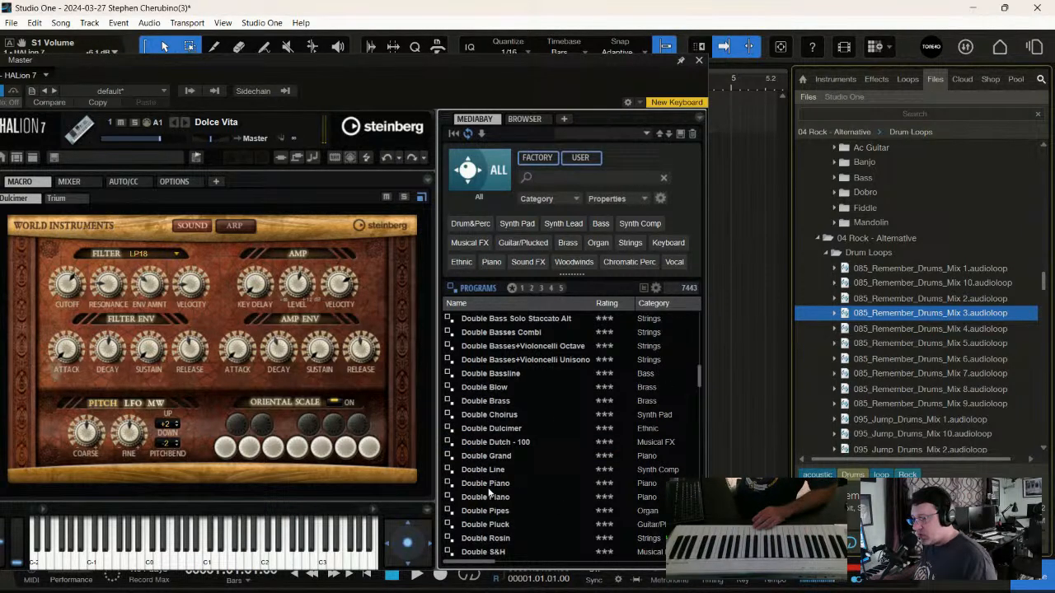
pyautogui.doubleClick(493, 402)
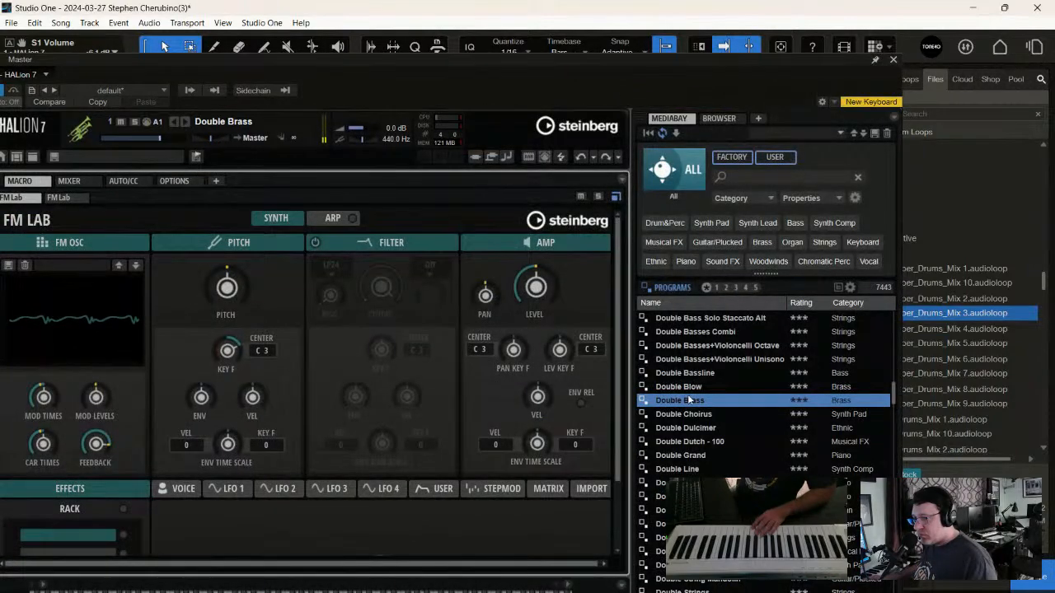
pyautogui.doubleClick(685, 388)
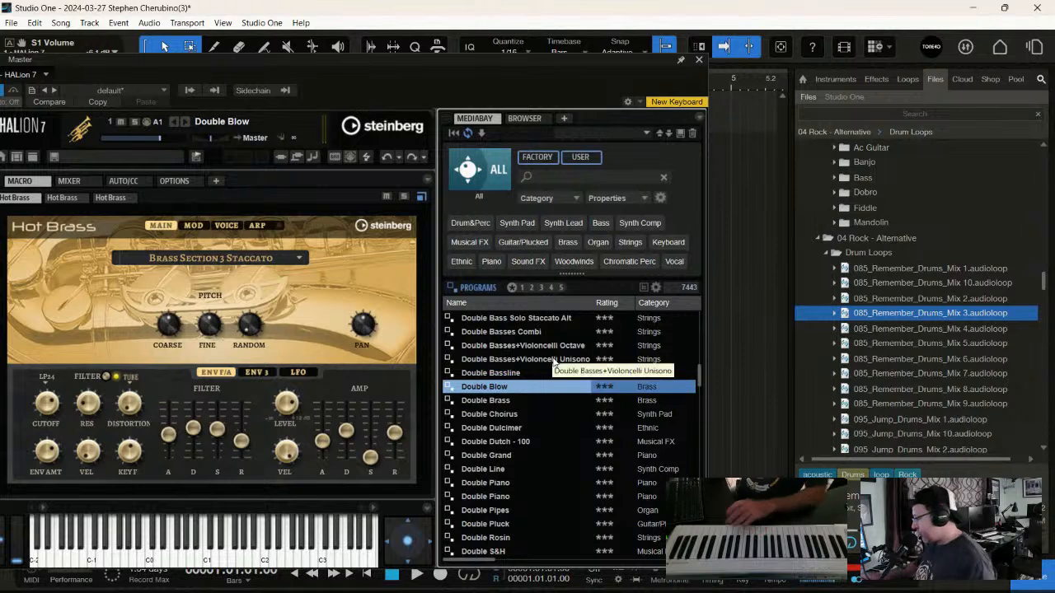
pyautogui.doubleClick(476, 456)
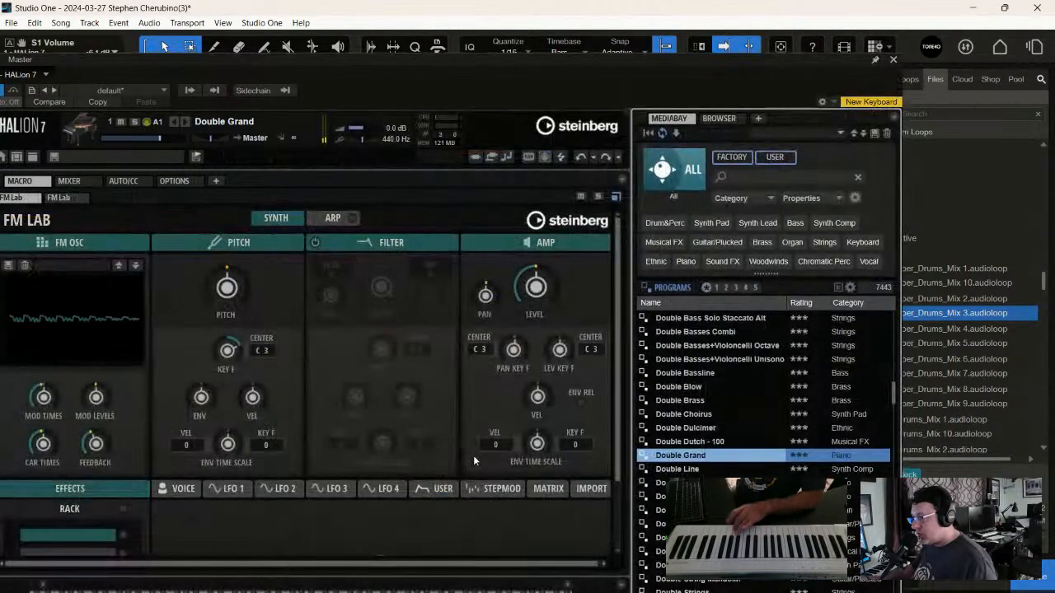
pyautogui.click(678, 469)
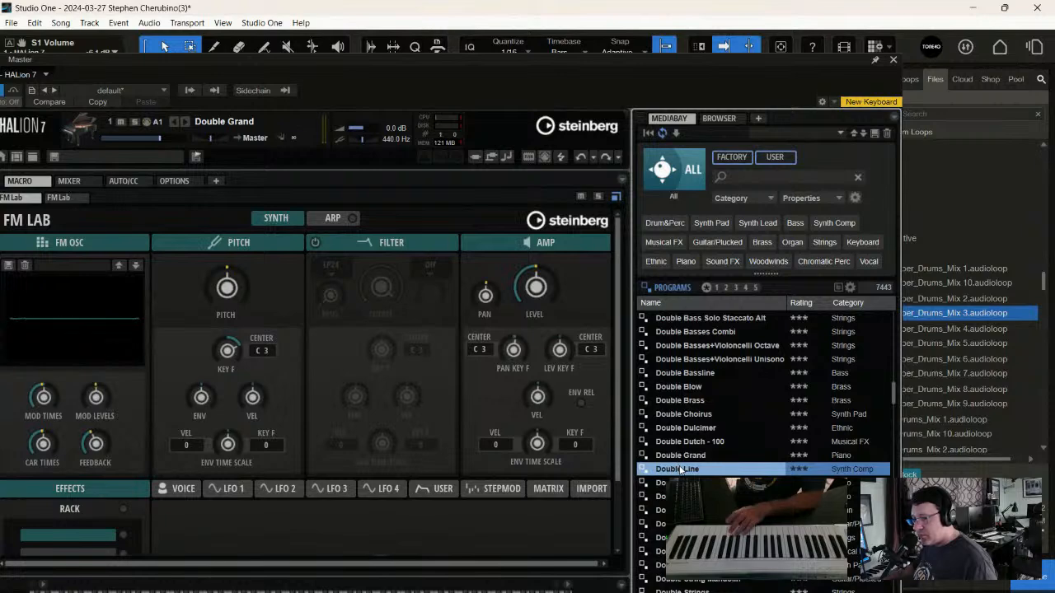
pyautogui.doubleClick(677, 469)
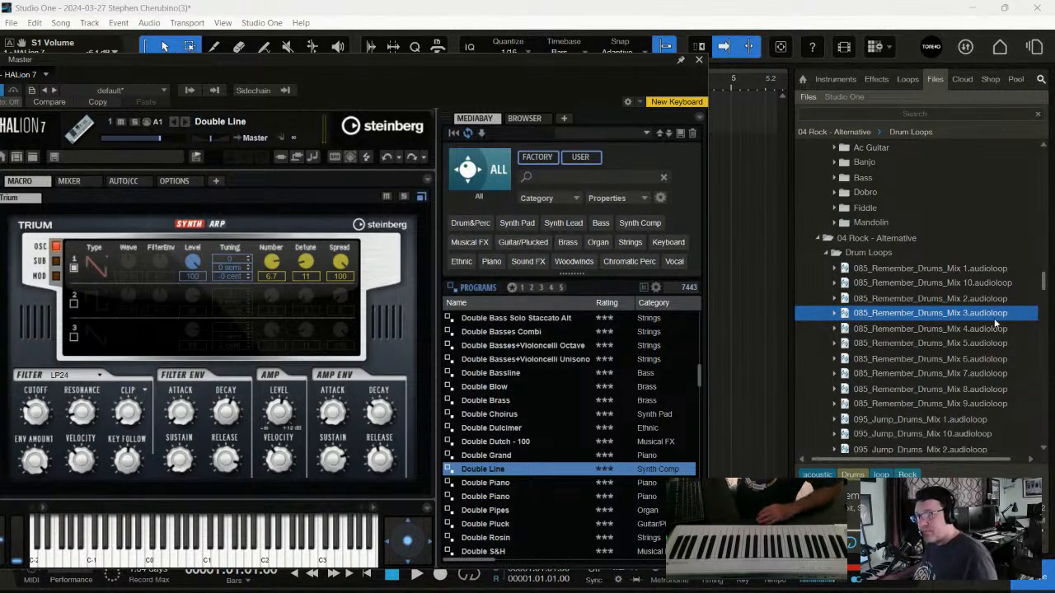
# - Try both Double Piano programs and Double Pipes in HALion 7, and load Double Rosin
pyautogui.click(478, 483)
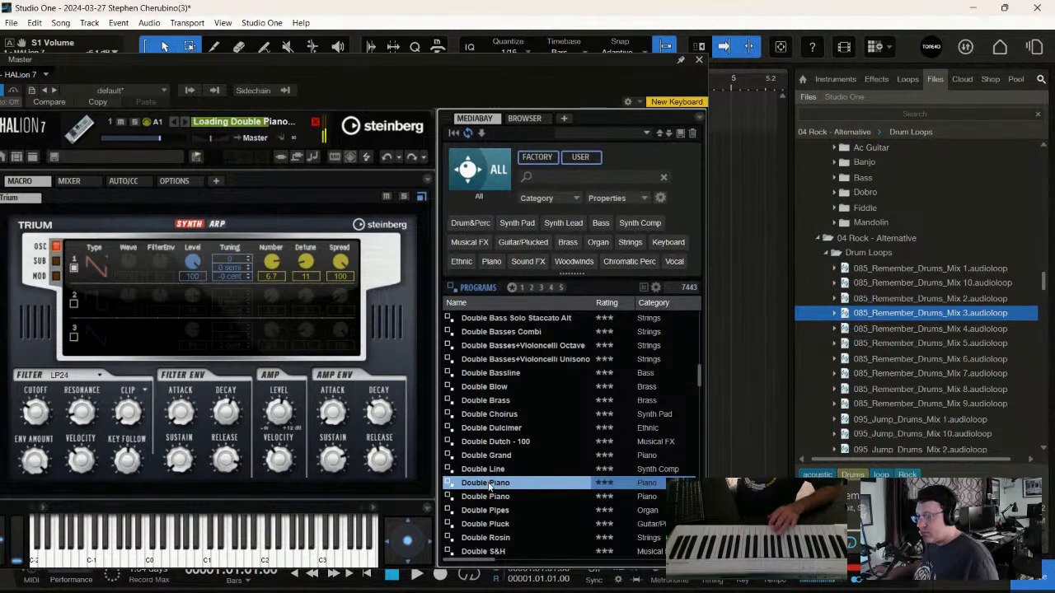
pyautogui.click(489, 497)
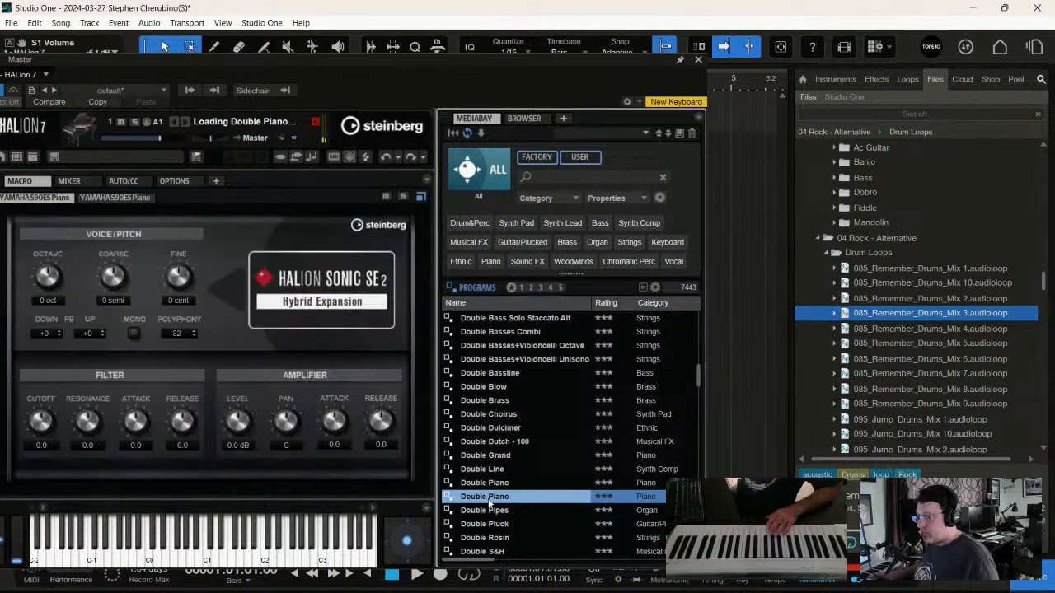
pyautogui.click(519, 511)
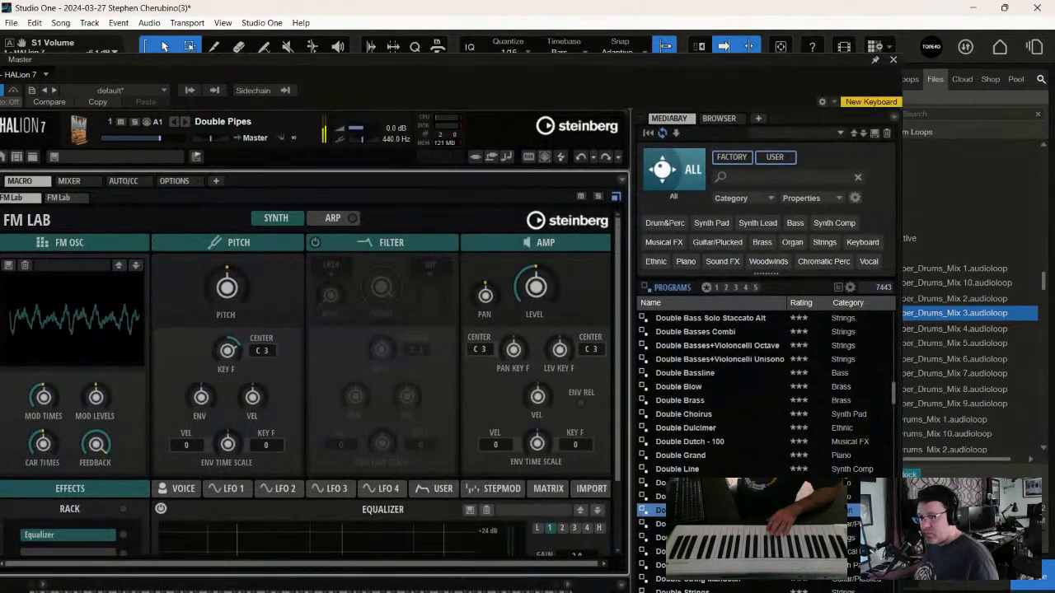
pyautogui.moveTo(792, 63); pyautogui.dragTo(622, 30)
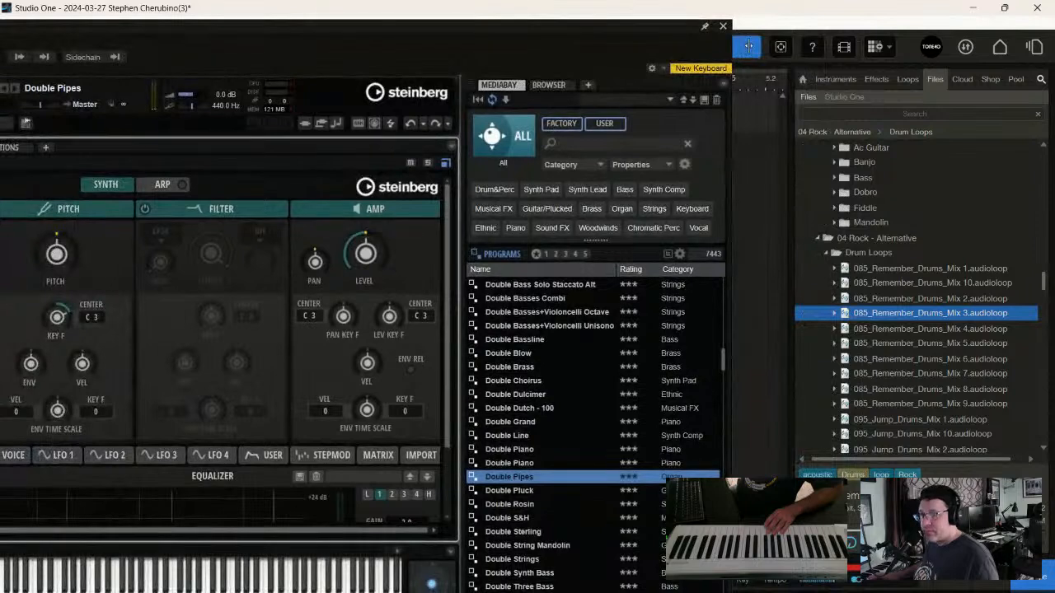
pyautogui.click(511, 504)
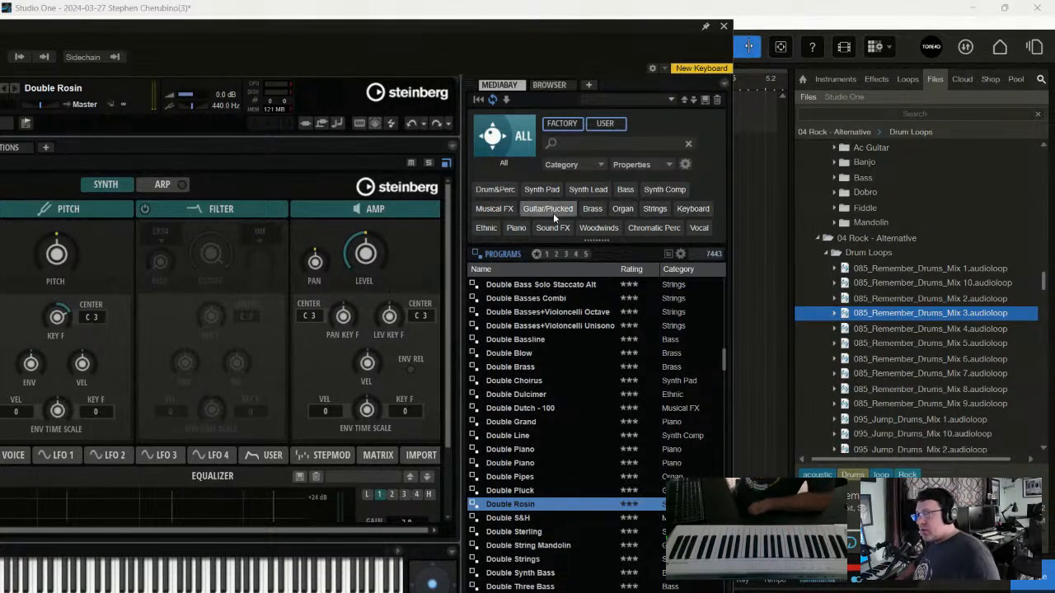
# - Close the HALion 7 window and add Kontakt 7 from the Native Instruments folder as a second instrument track
pyautogui.moveTo(486, 27); pyautogui.dragTo(728, 25)
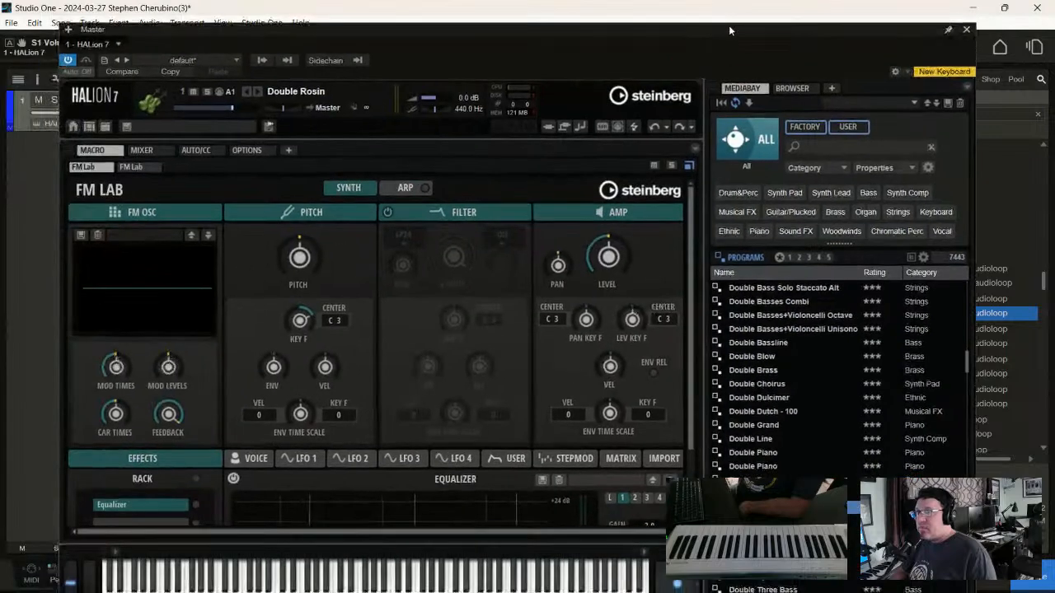
pyautogui.click(966, 26)
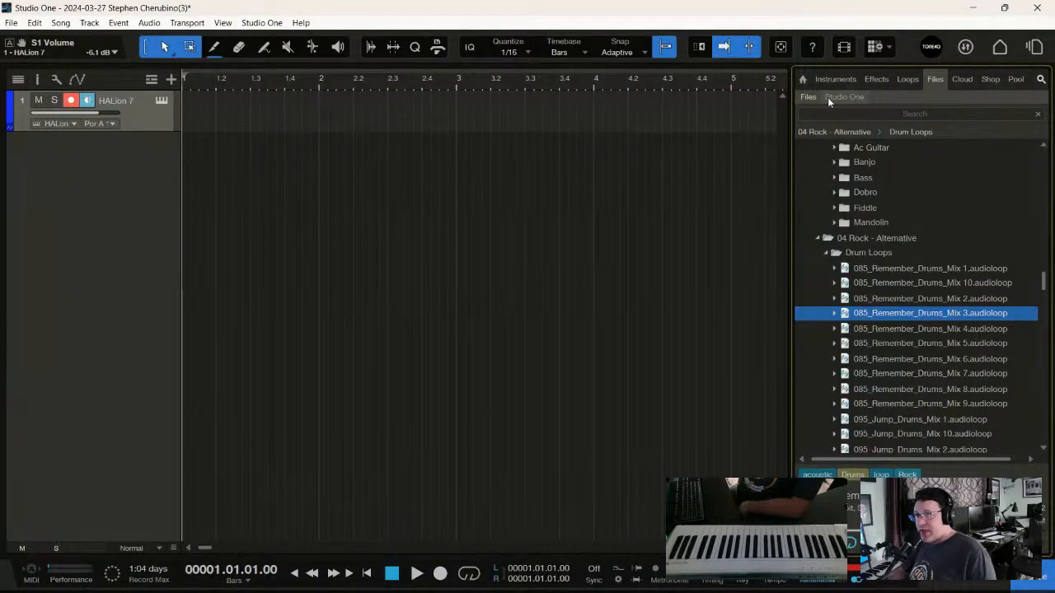
pyautogui.click(832, 83)
pyautogui.click(811, 153)
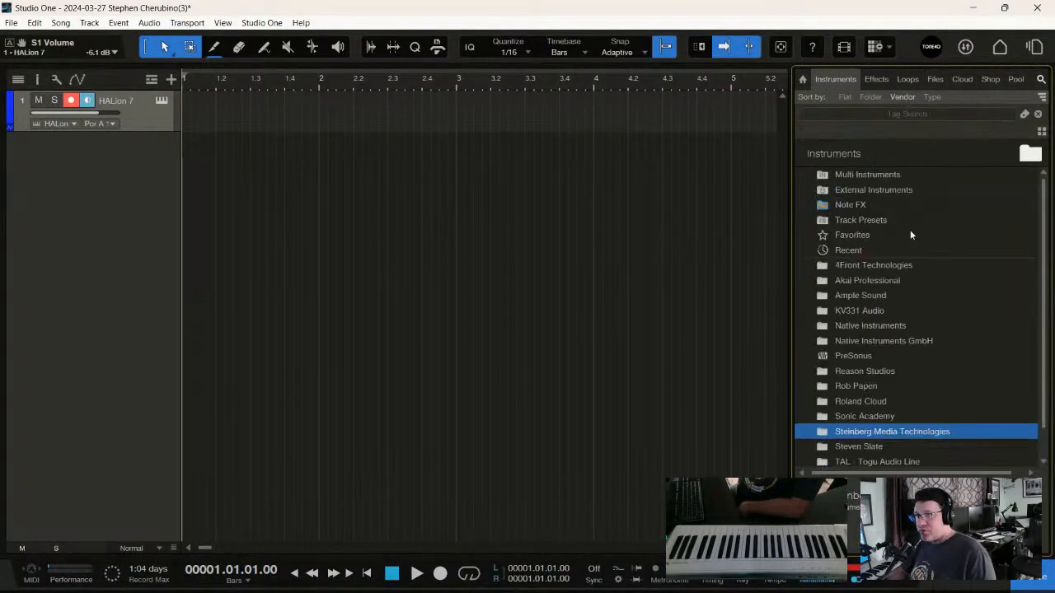
pyautogui.scroll(-2, 865, 379)
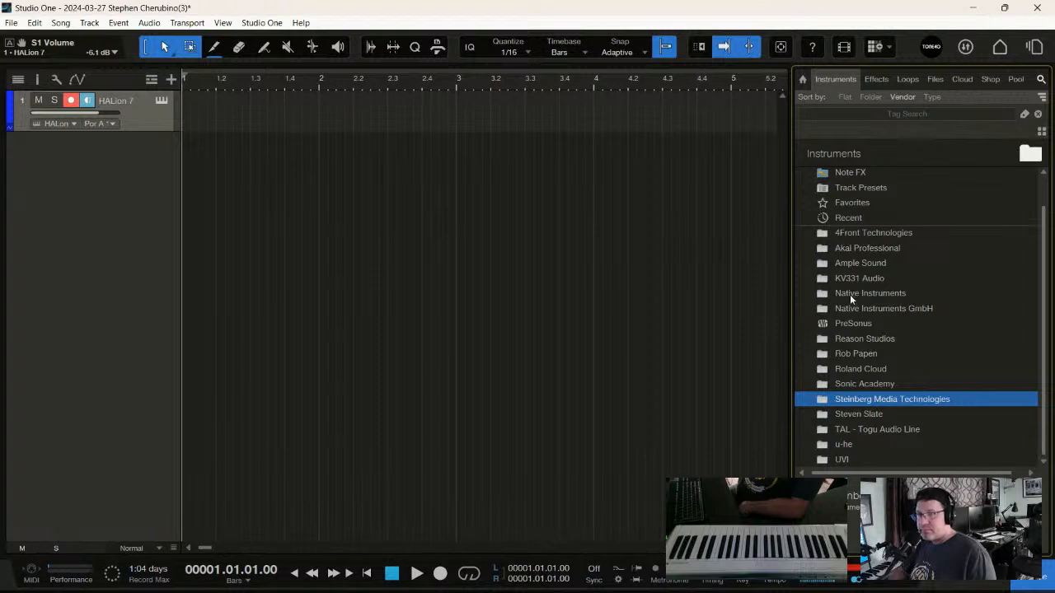
pyautogui.click(849, 294)
pyautogui.doubleClick(848, 293)
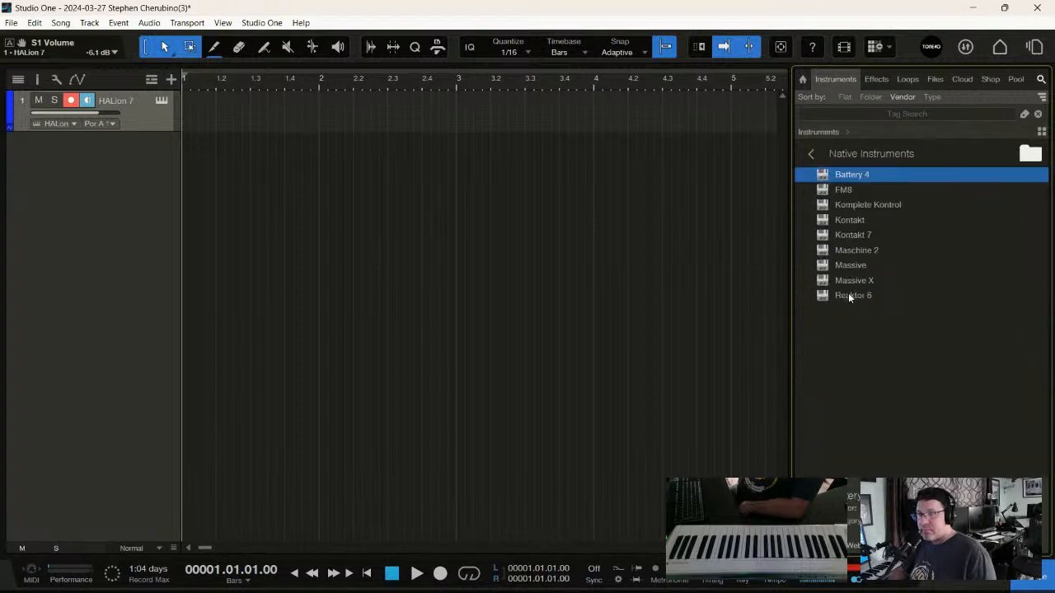
pyautogui.doubleClick(849, 237)
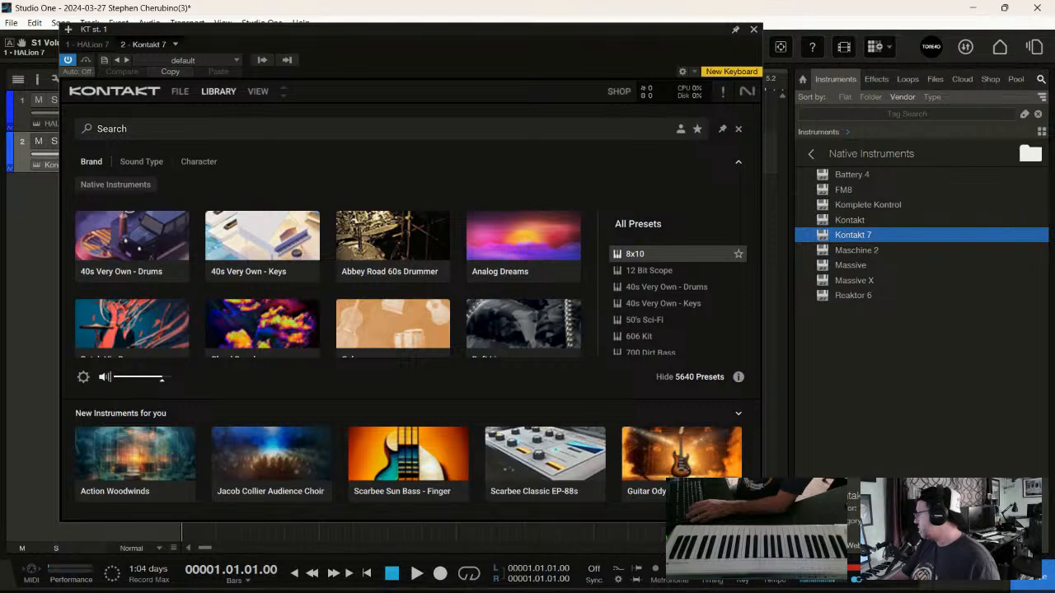
# - Load The Gentleman piano from the Kontakt 7 library and move the instrument window clear of the track list
pyautogui.scroll(-2, 443, 271)
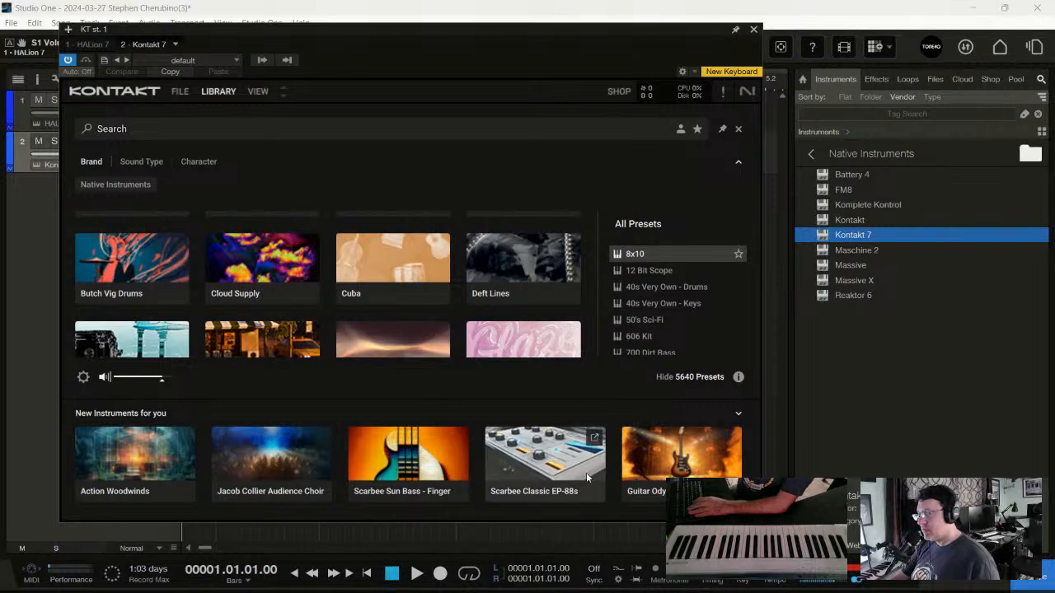
pyautogui.scroll(1, 391, 255)
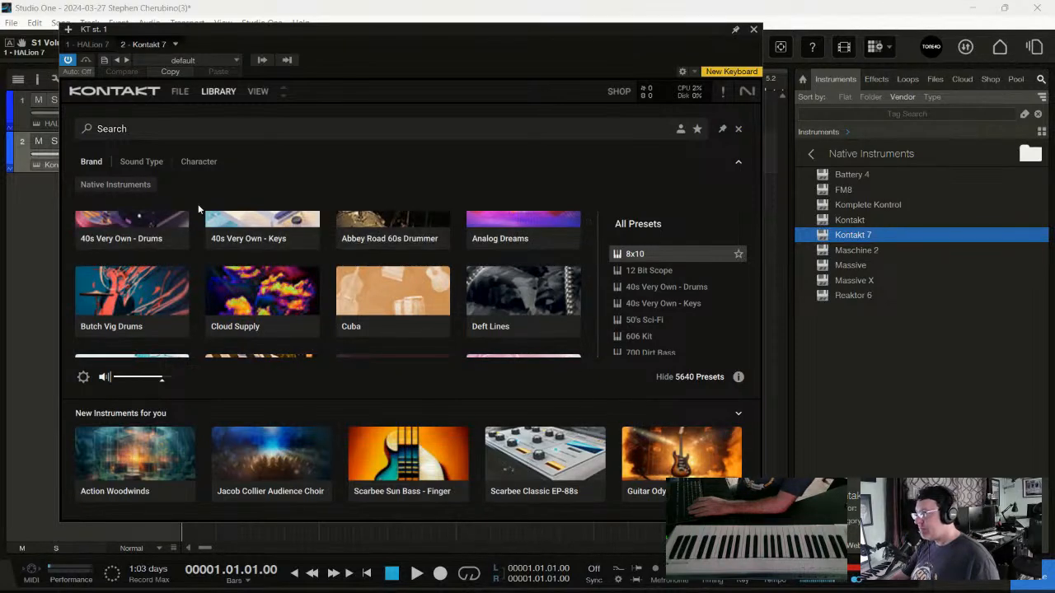
pyautogui.scroll(-4, 407, 275)
pyautogui.scroll(1, 431, 276)
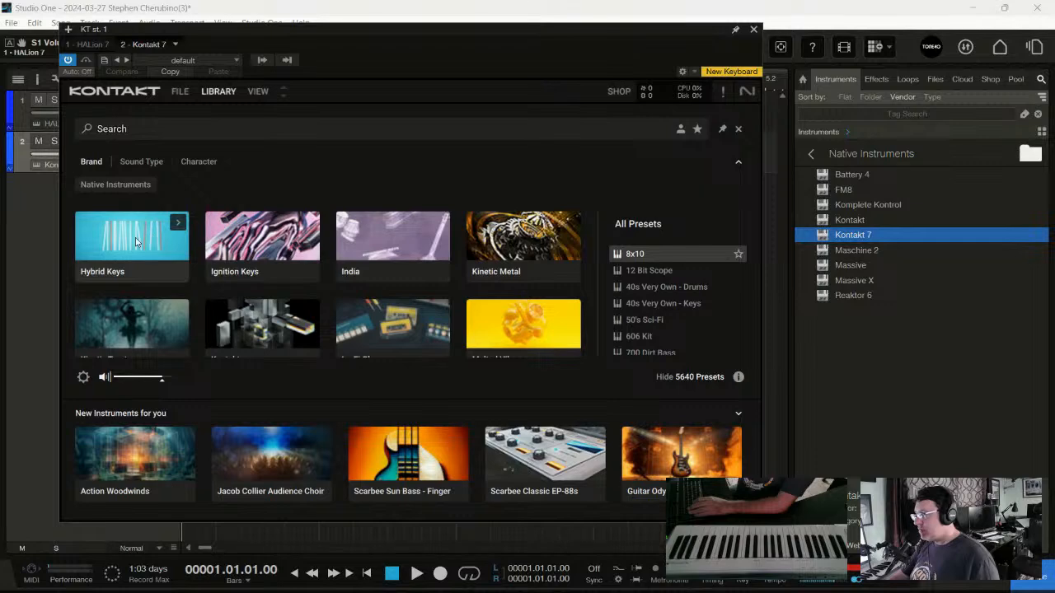
pyautogui.scroll(-5, 126, 264)
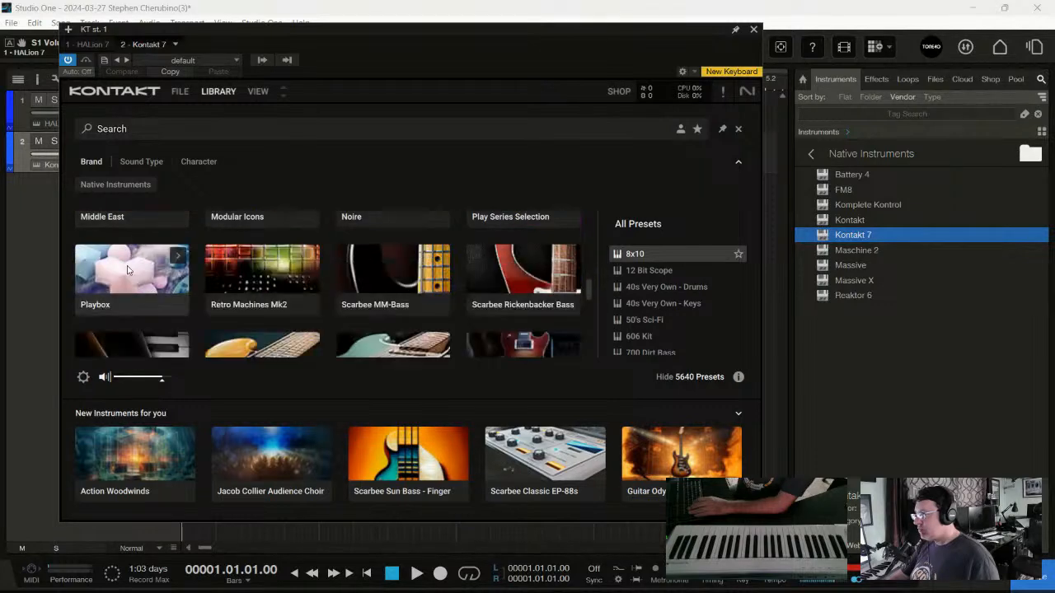
pyautogui.scroll(-5, 127, 265)
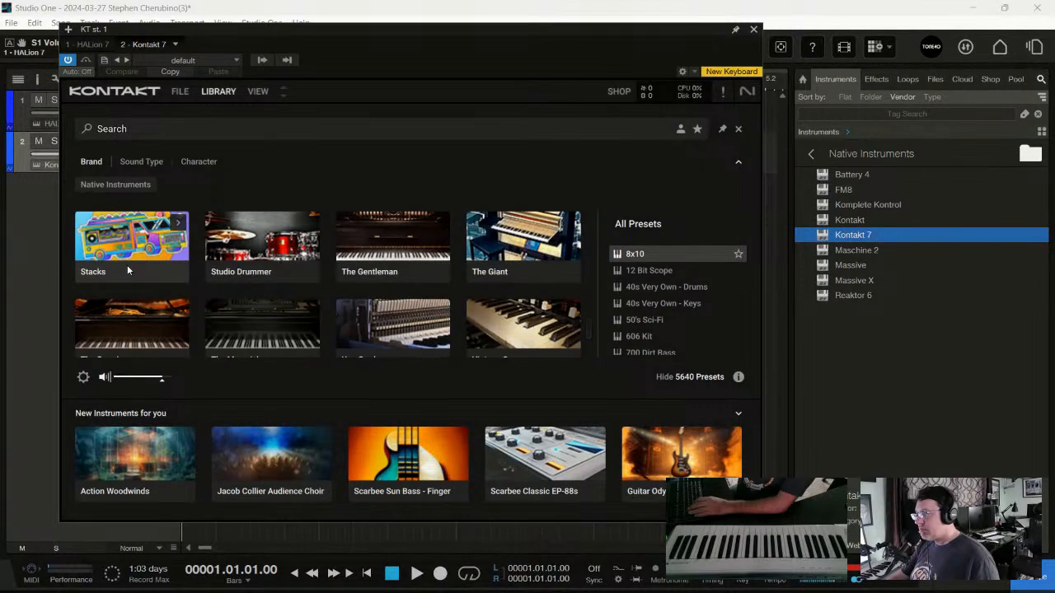
pyautogui.click(388, 240)
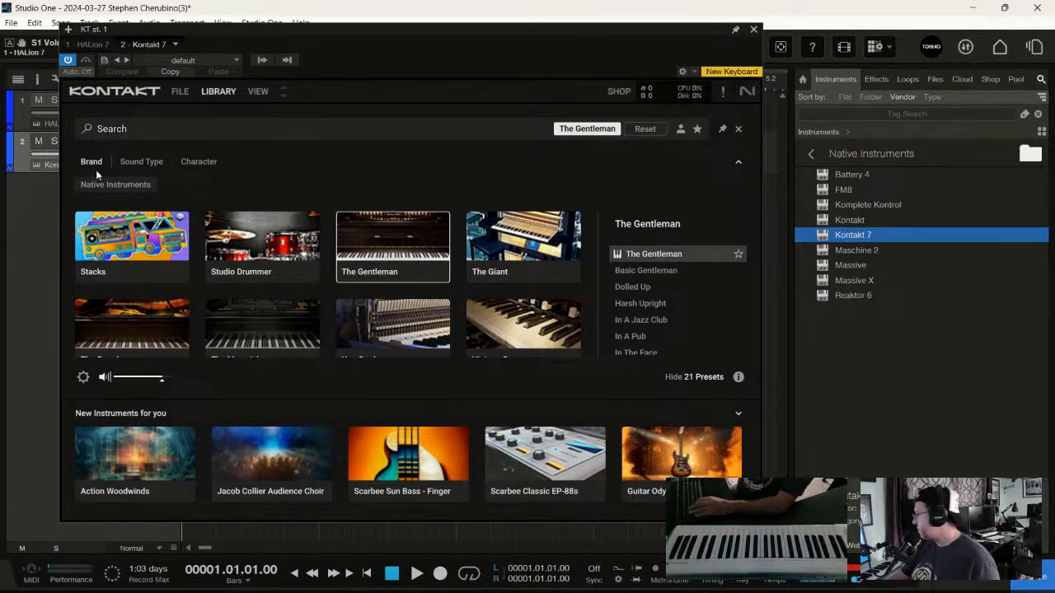
pyautogui.doubleClick(376, 250)
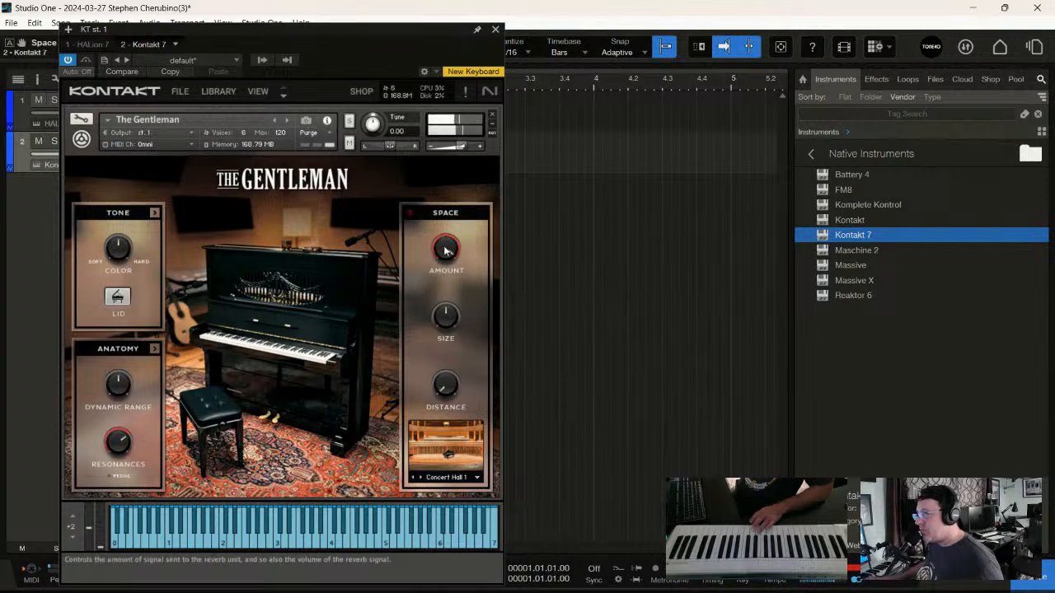
pyautogui.moveTo(386, 37); pyautogui.dragTo(558, 29)
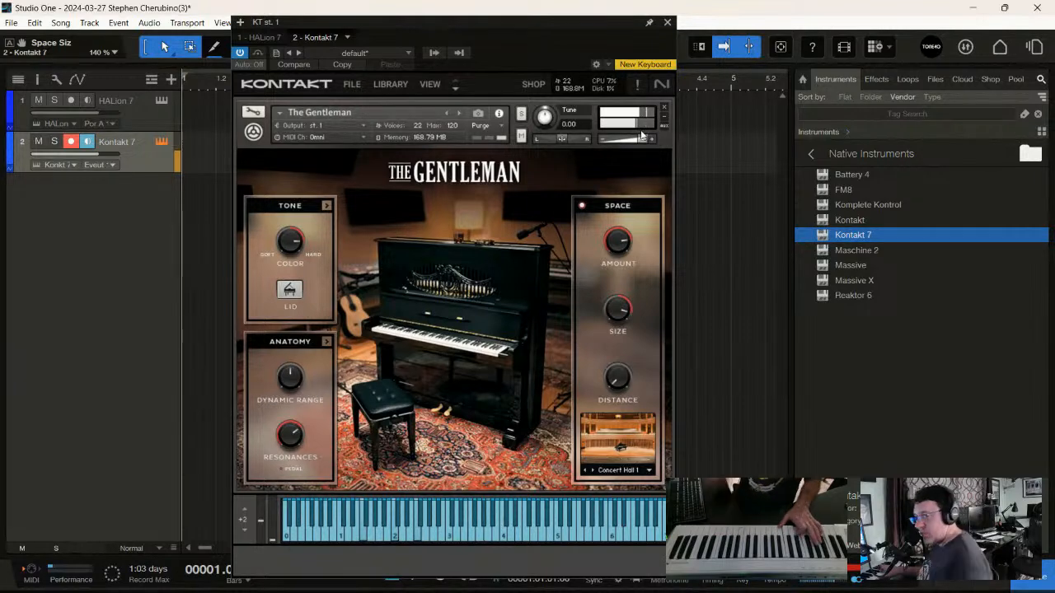
# - Audition 085_Remember_Drums_Mix 5 and 095_Jump_Drums mixes 1, 10 and 2 from the Rock - Alternative drum loops
pyautogui.click(933, 80)
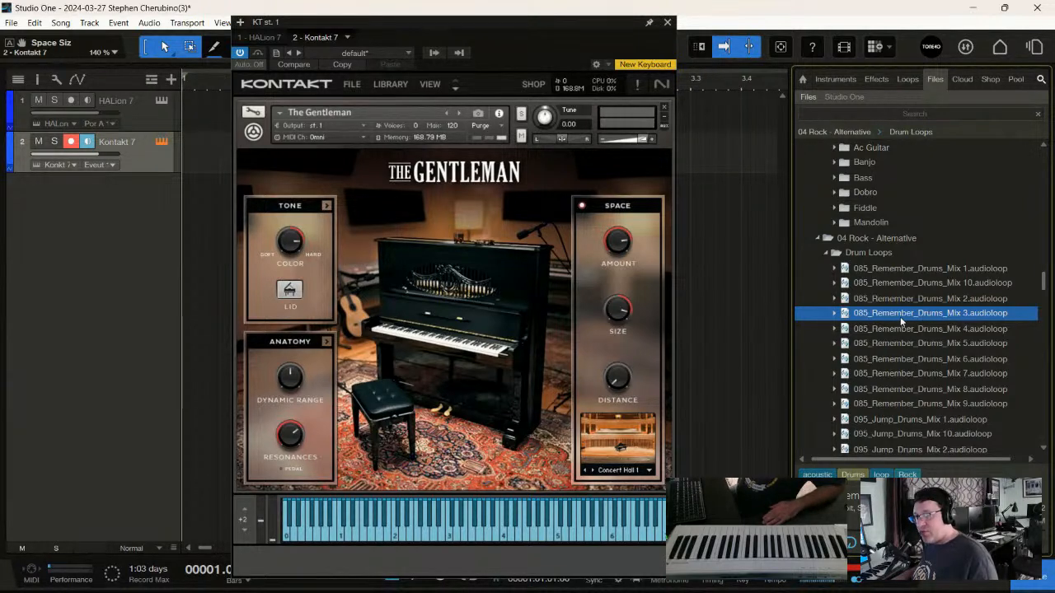
pyautogui.click(888, 343)
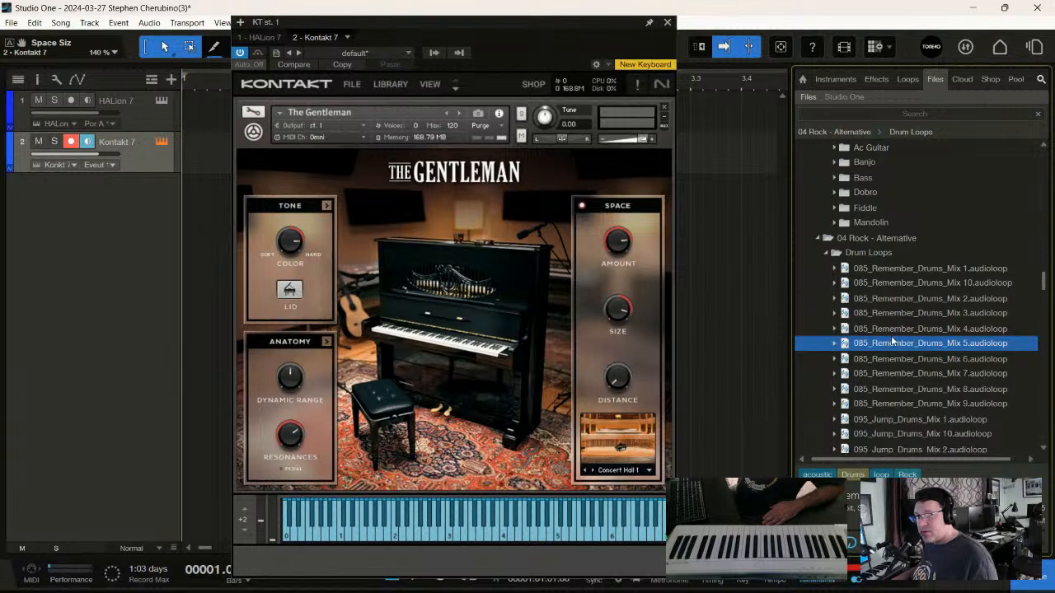
pyautogui.click(881, 420)
pyautogui.scroll(-1, 894, 397)
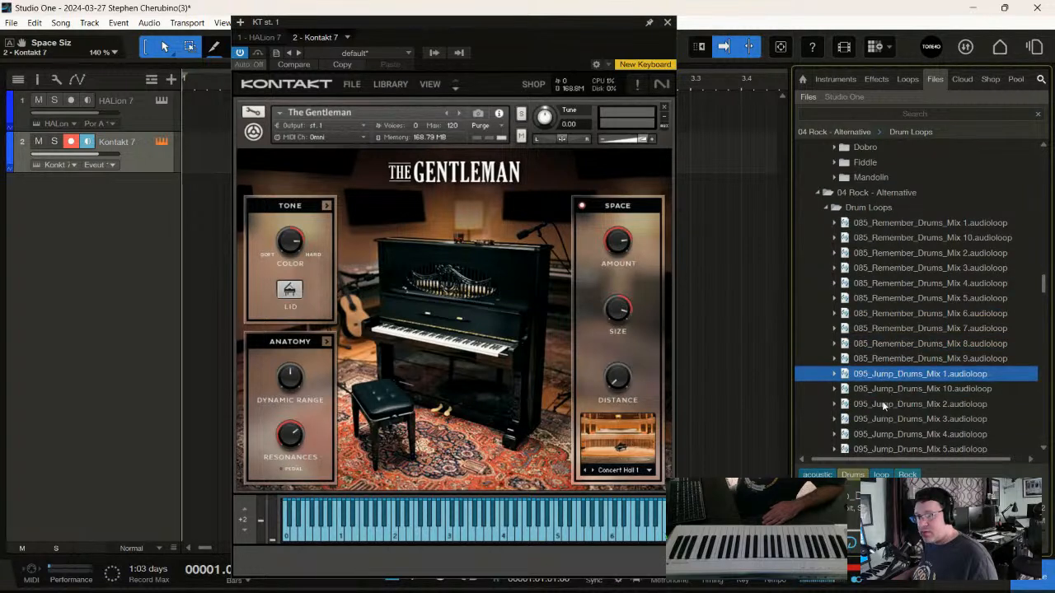
pyautogui.click(889, 392)
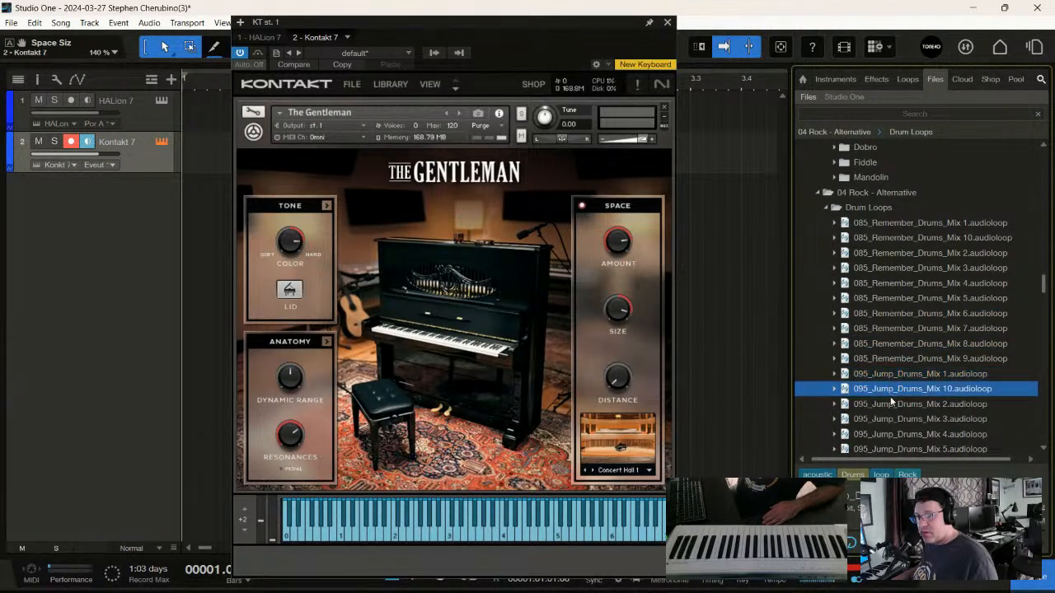
pyautogui.click(903, 406)
# - Audition 095_Jump_Drums mixes 5, 6, 7, 3 and 9
pyautogui.scroll(-1, 903, 406)
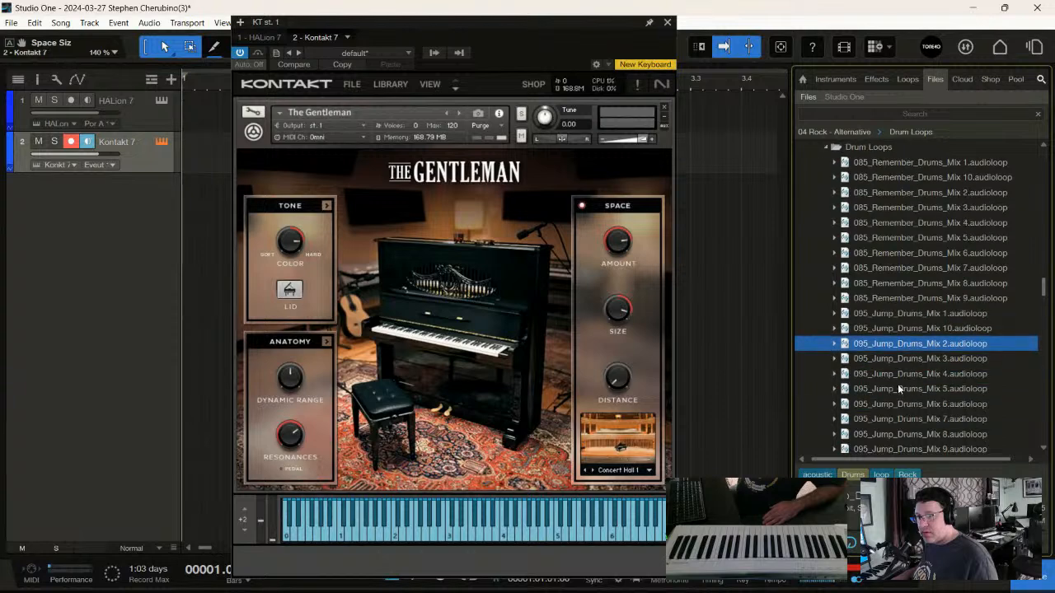
pyautogui.click(897, 384)
pyautogui.click(899, 404)
pyautogui.click(903, 418)
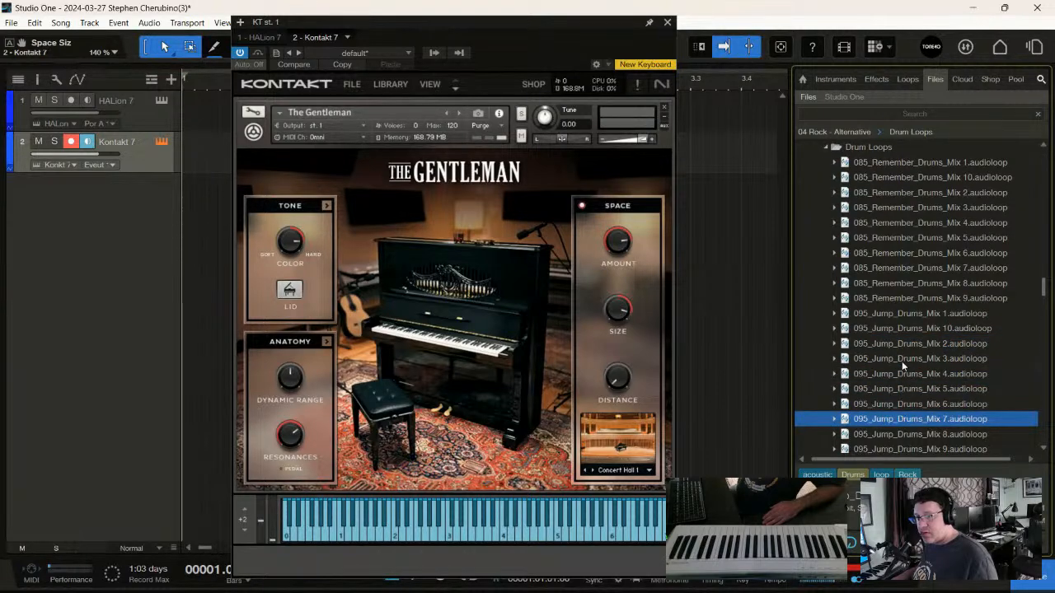
pyautogui.click(902, 361)
pyautogui.scroll(-2, 902, 366)
pyautogui.click(897, 360)
# - Compare the six 100_Ballad_Drums mixes, ending on Mix 2
pyautogui.click(895, 388)
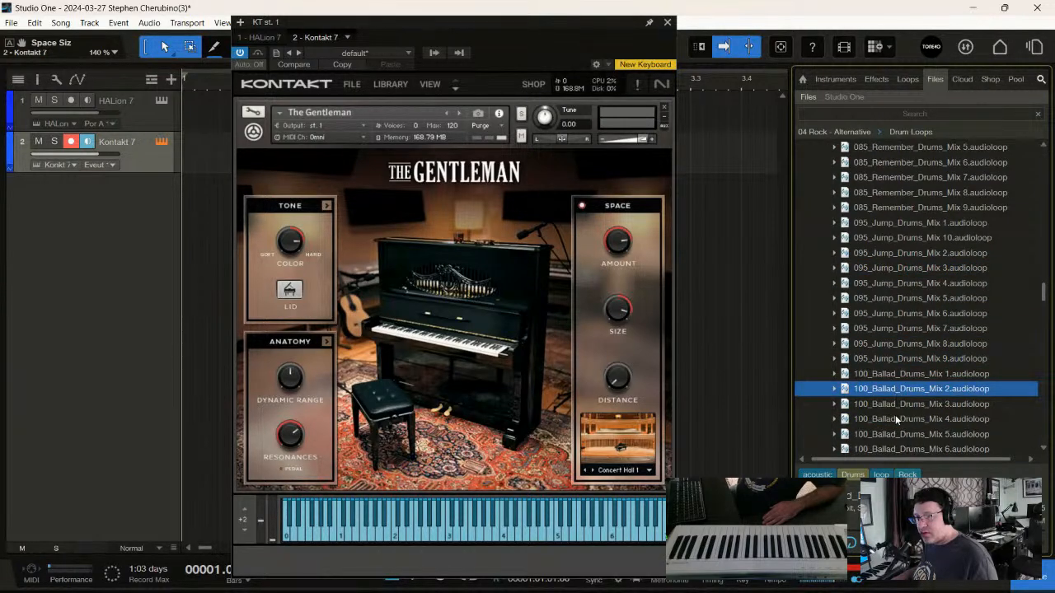
pyautogui.scroll(-1, 895, 403)
pyautogui.click(904, 332)
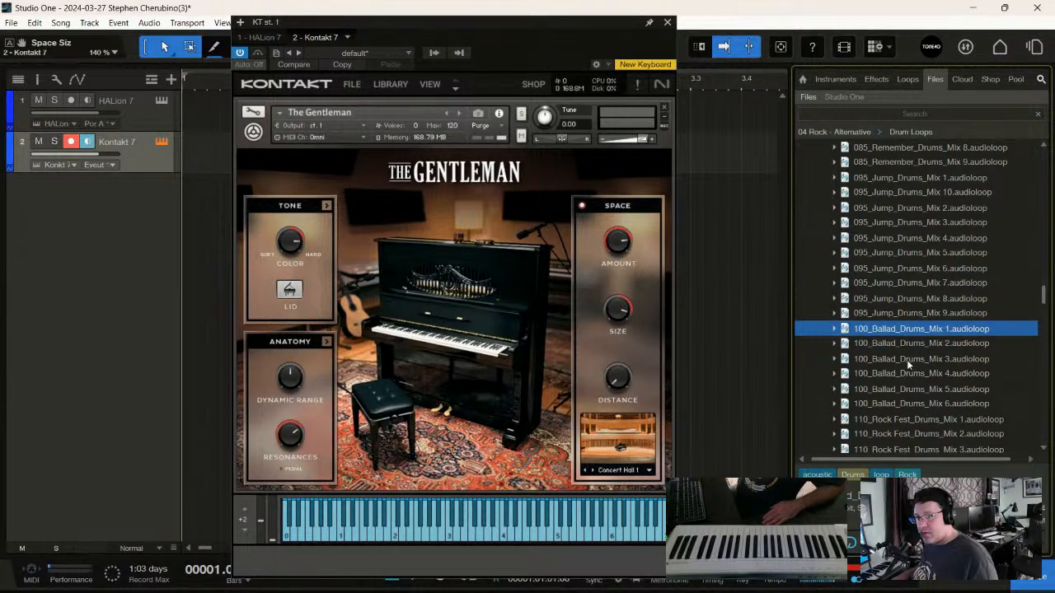
pyautogui.click(907, 359)
pyautogui.click(907, 373)
pyautogui.click(904, 388)
pyautogui.press('Down')
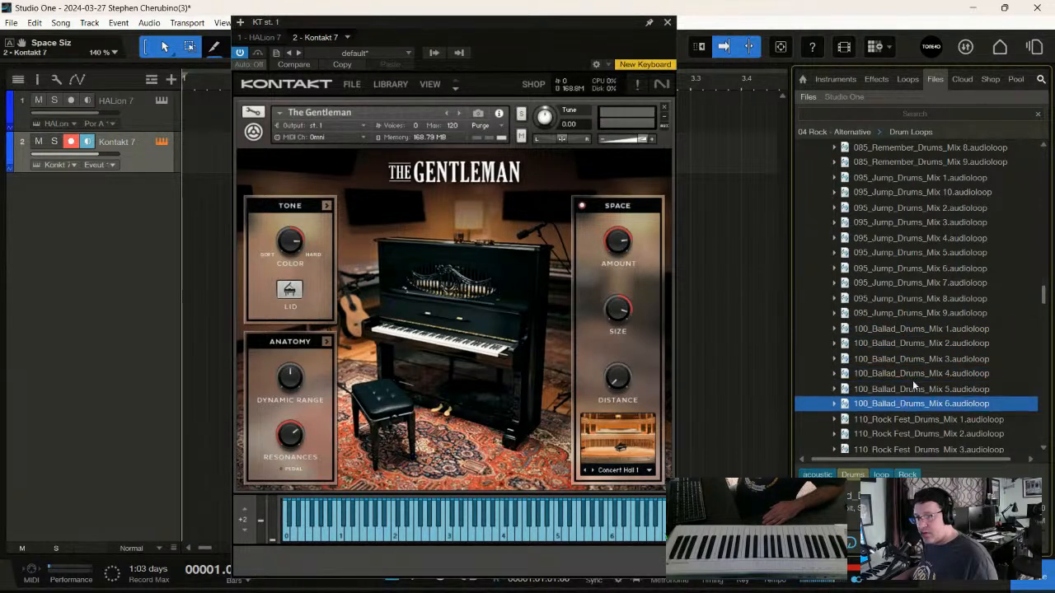
pyautogui.click(904, 344)
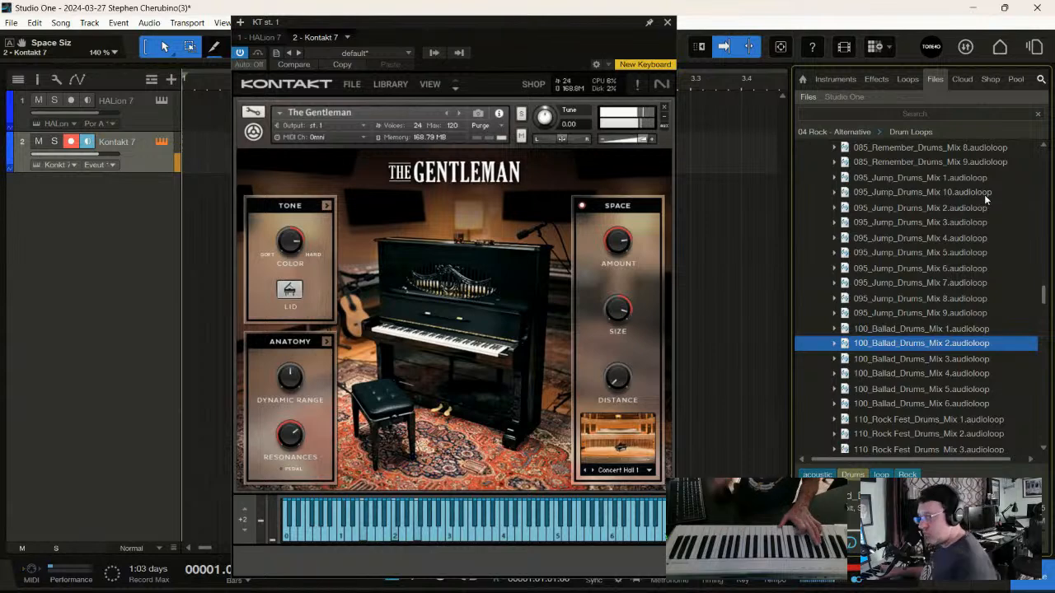
# - Sample the faster rock drum loops from 110_Rock Fest_Drums_Mix 1 down to 120_Bluesy_Drums_Mix 2
pyautogui.click(912, 418)
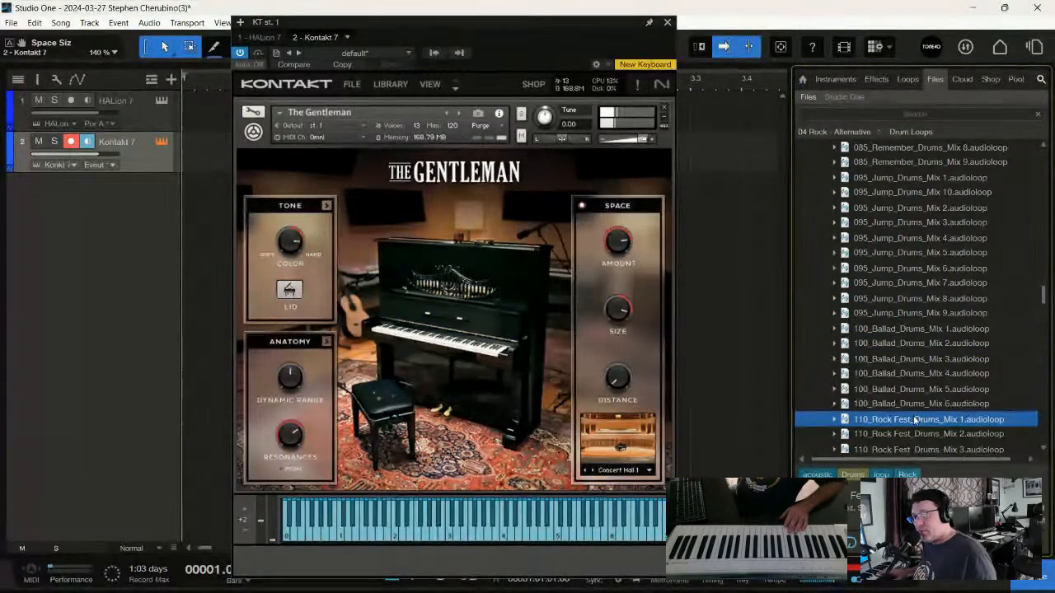
pyautogui.scroll(-3, 907, 379)
pyautogui.click(907, 376)
pyautogui.scroll(-2, 911, 396)
pyautogui.click(904, 374)
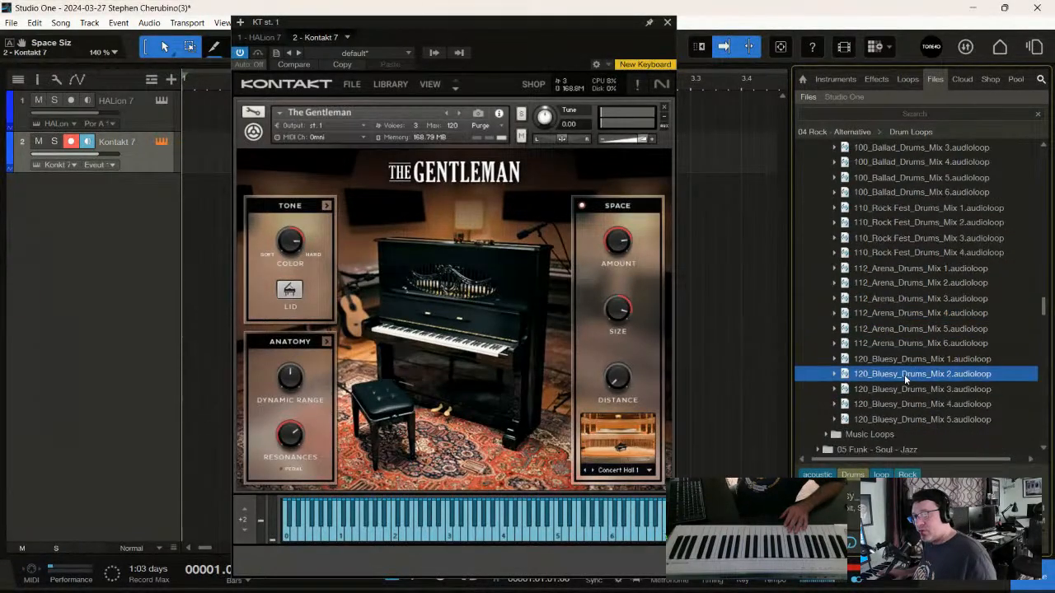
# - Audition the Kick 01 and Kick 02 loops in the 01 075 Emaj folder of Class of 95, and collapse that folder
pyautogui.scroll(-1, 896, 426)
pyautogui.scroll(-2, 896, 426)
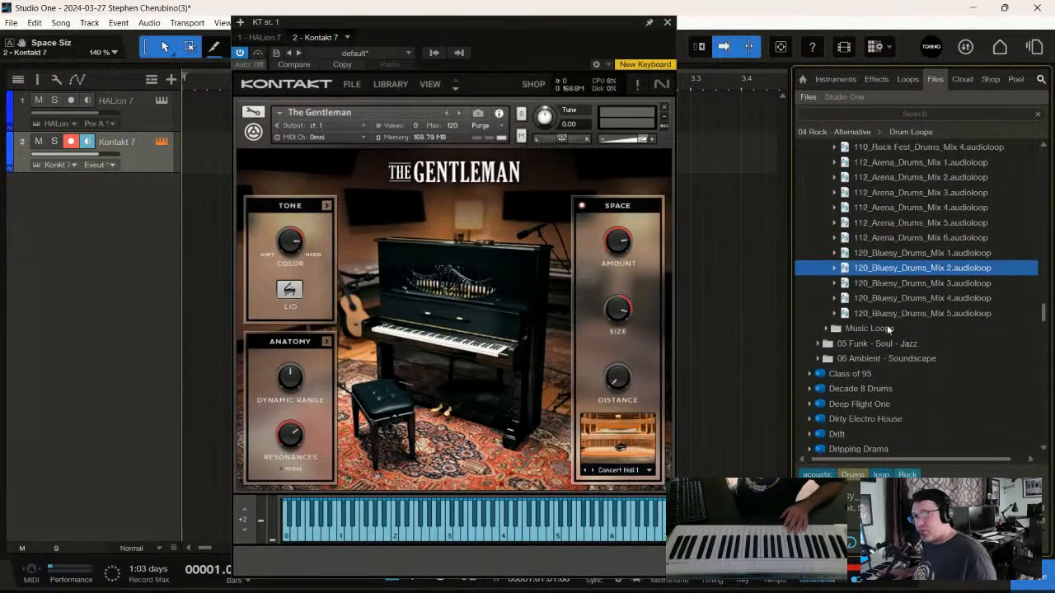
pyautogui.click(818, 373)
pyautogui.click(853, 390)
pyautogui.scroll(-4, 895, 409)
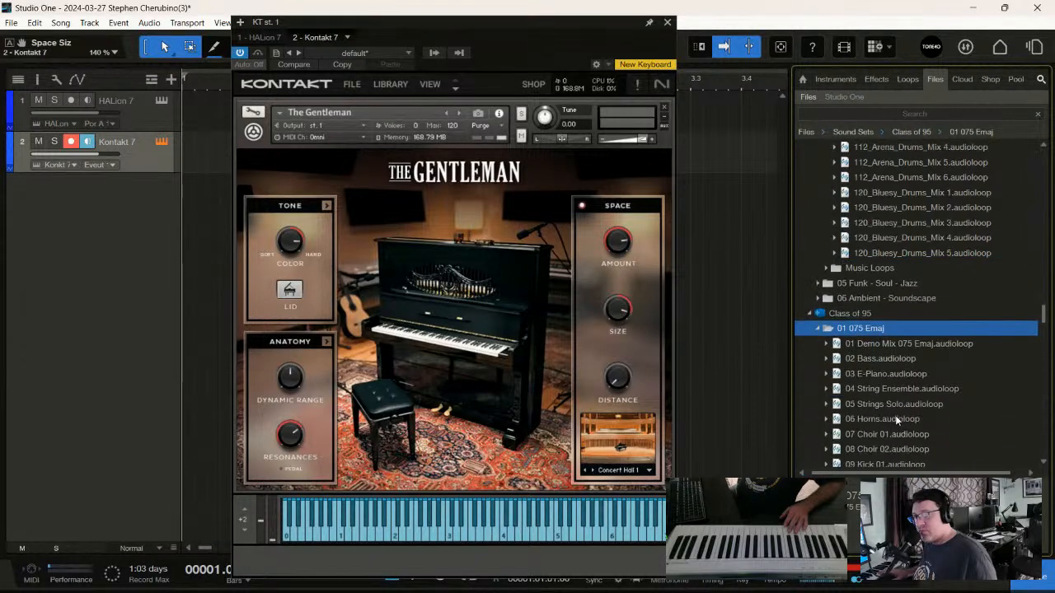
pyautogui.scroll(-1, 894, 408)
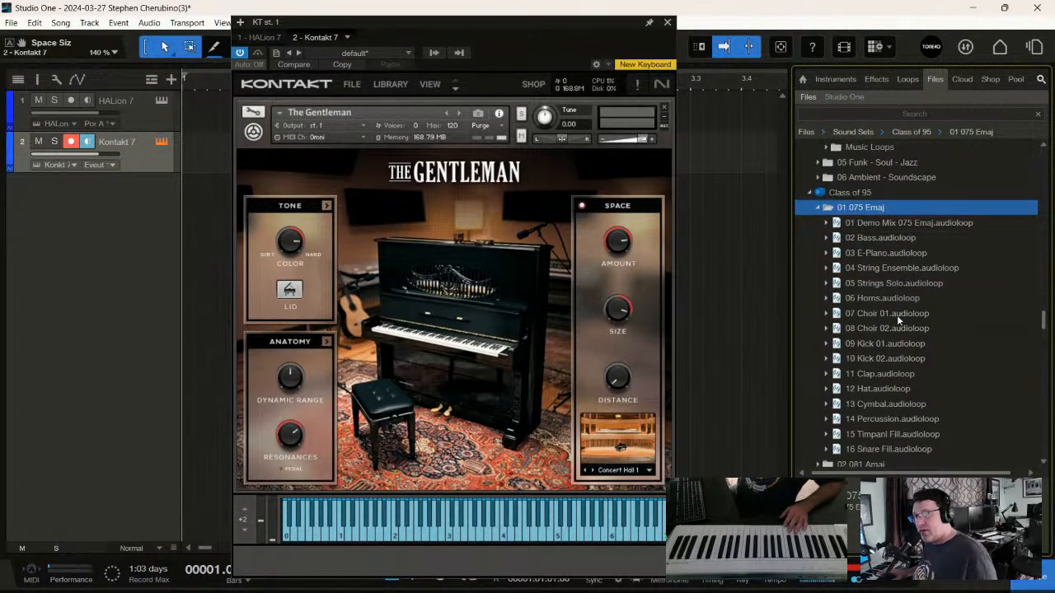
pyautogui.click(882, 344)
pyautogui.click(875, 360)
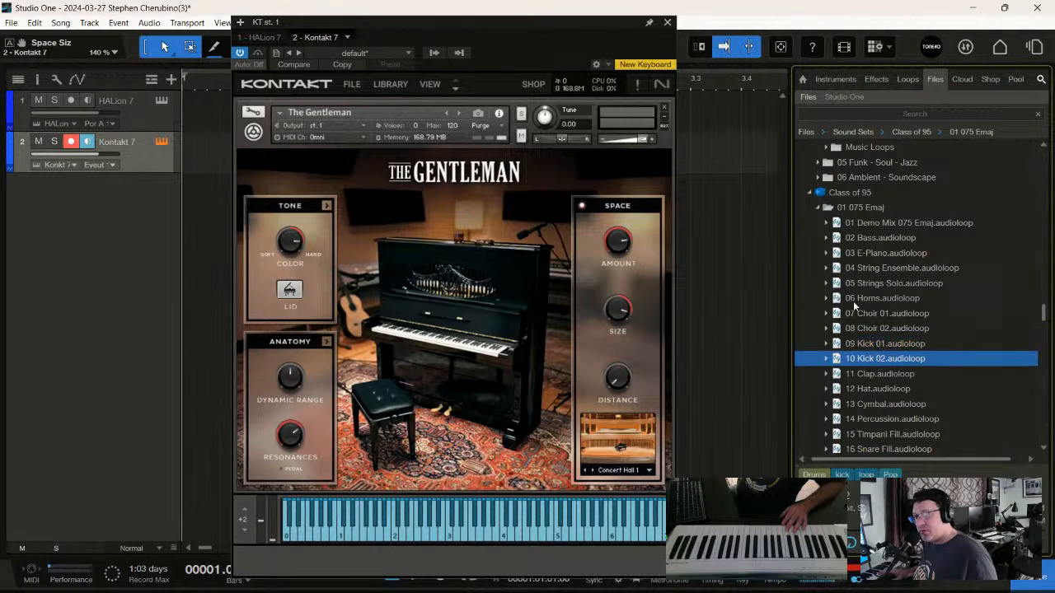
pyautogui.click(818, 207)
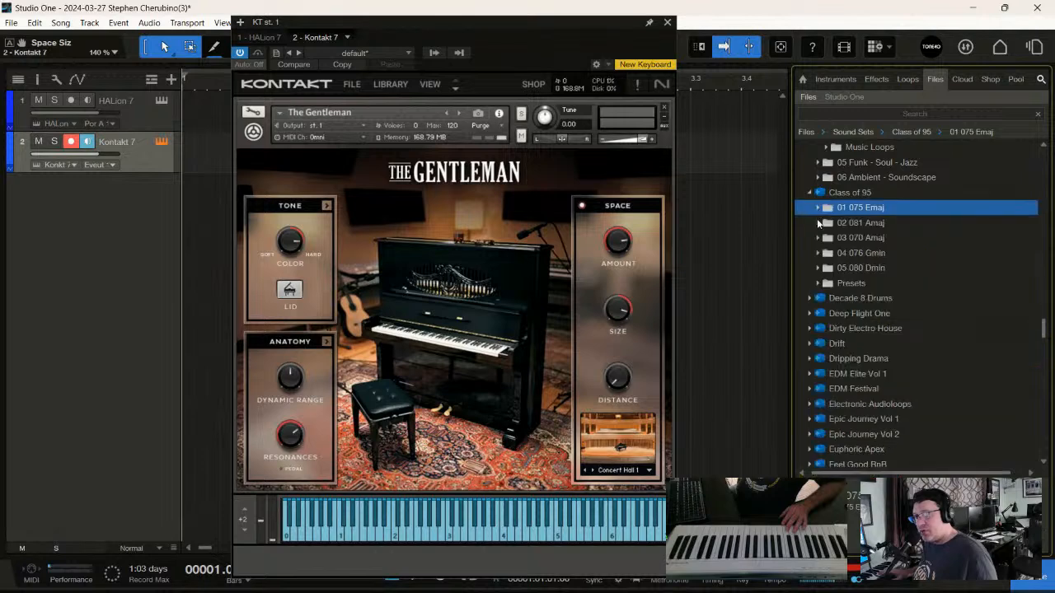
# - Expand the 01 Slam 128 F#m folder of Dirty Electro House and audition its 04 Kick loop
pyautogui.click(810, 328)
pyautogui.click(855, 345)
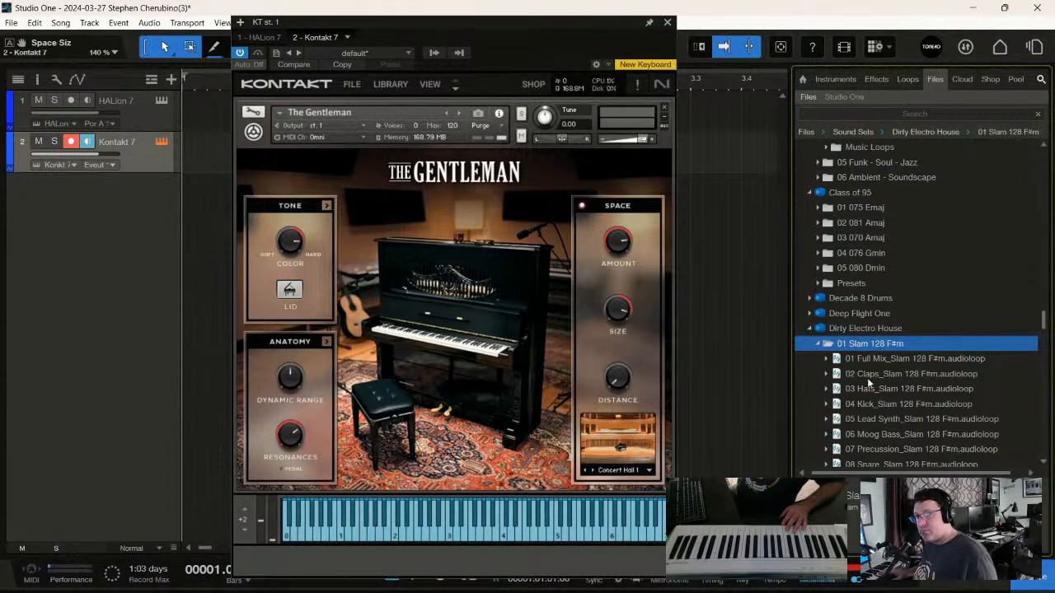
pyautogui.scroll(-3, 877, 399)
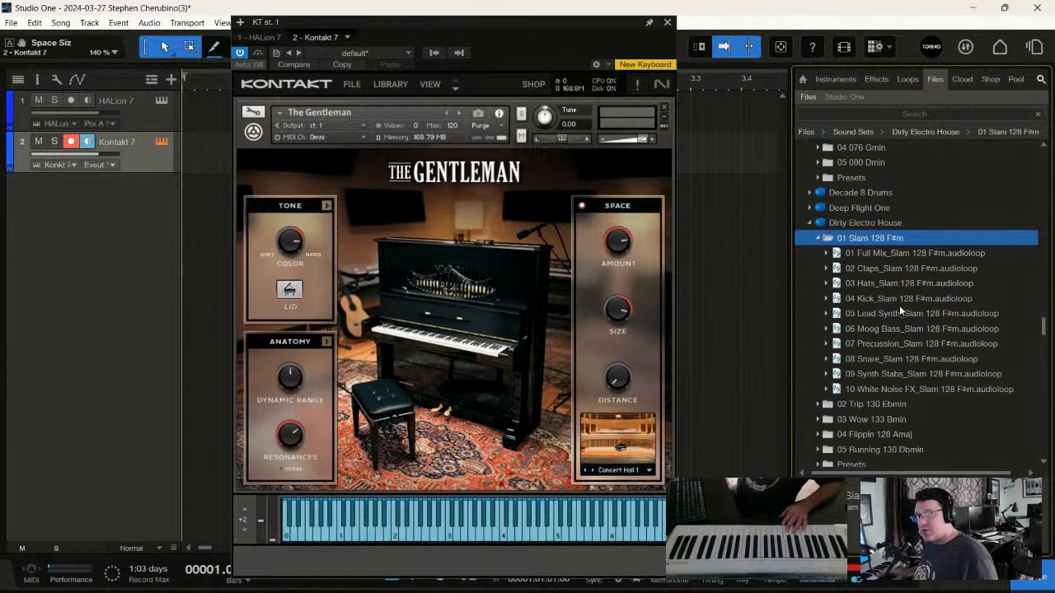
pyautogui.click(885, 301)
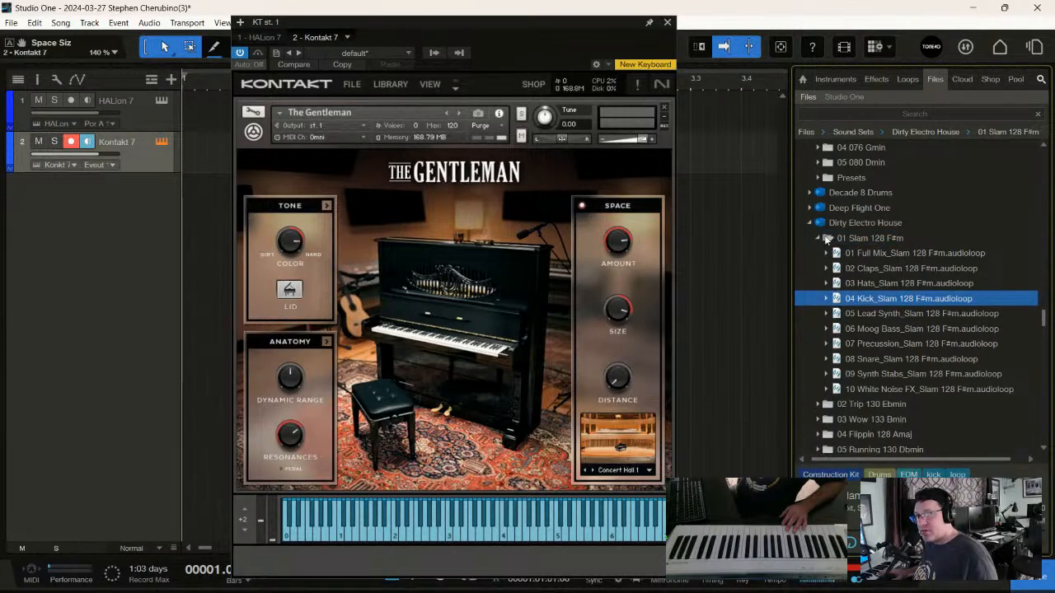
# - Audition Bells and Tubes, Blue Metal Saw, Carousel of Rockets and Cooking Cathedral from the Deep Flight One music loops
pyautogui.click(810, 210)
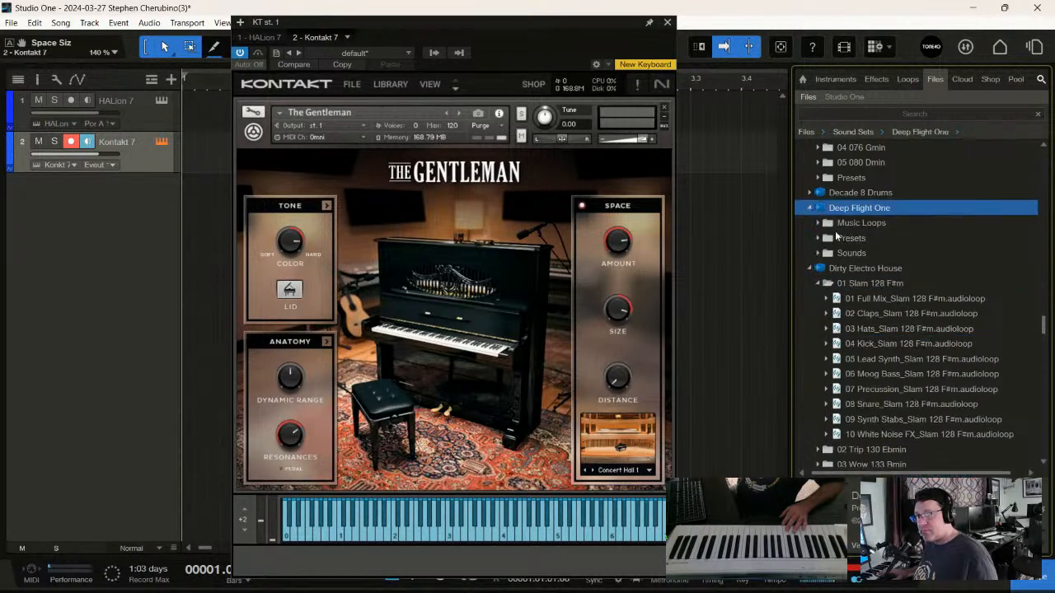
pyautogui.click(826, 224)
pyautogui.click(890, 329)
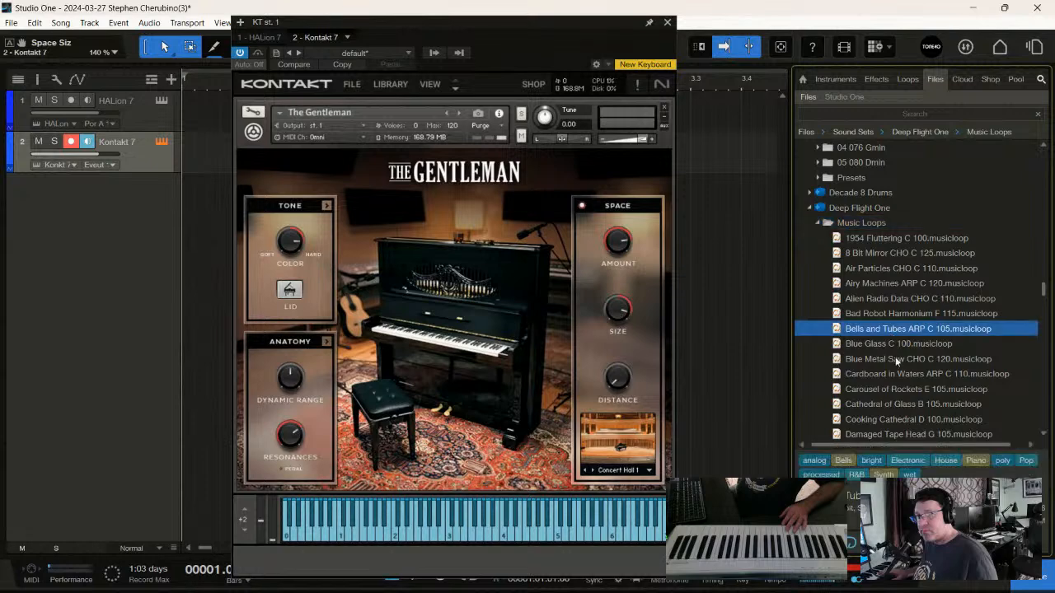
pyautogui.click(894, 358)
pyautogui.click(894, 389)
pyautogui.click(890, 419)
# - Audition the 01 Part Drum Mix groove in the 70 BPM folder of Decade 8 Drums
pyautogui.click(811, 194)
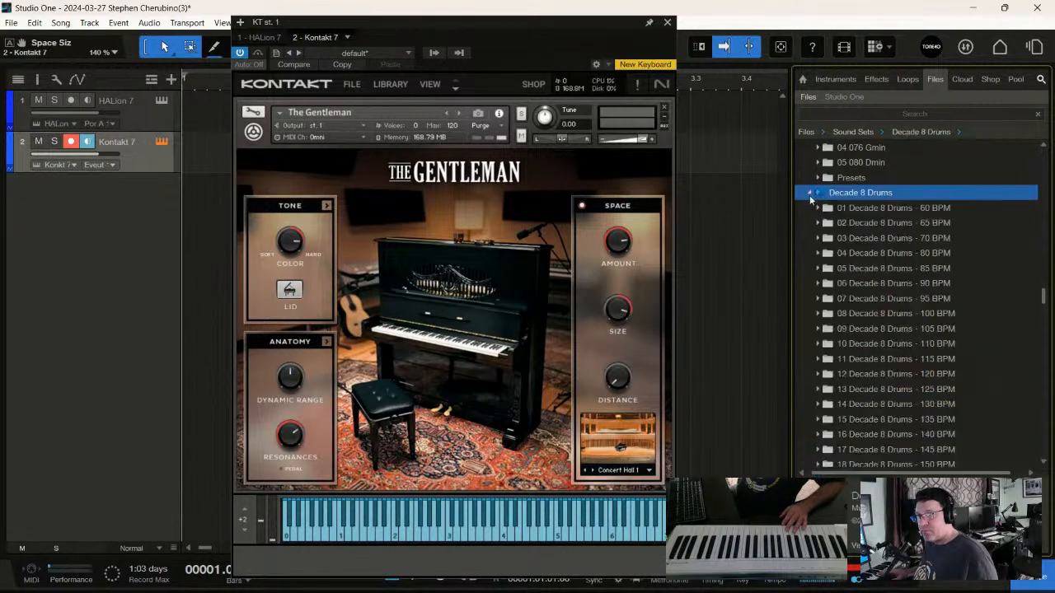
pyautogui.click(824, 238)
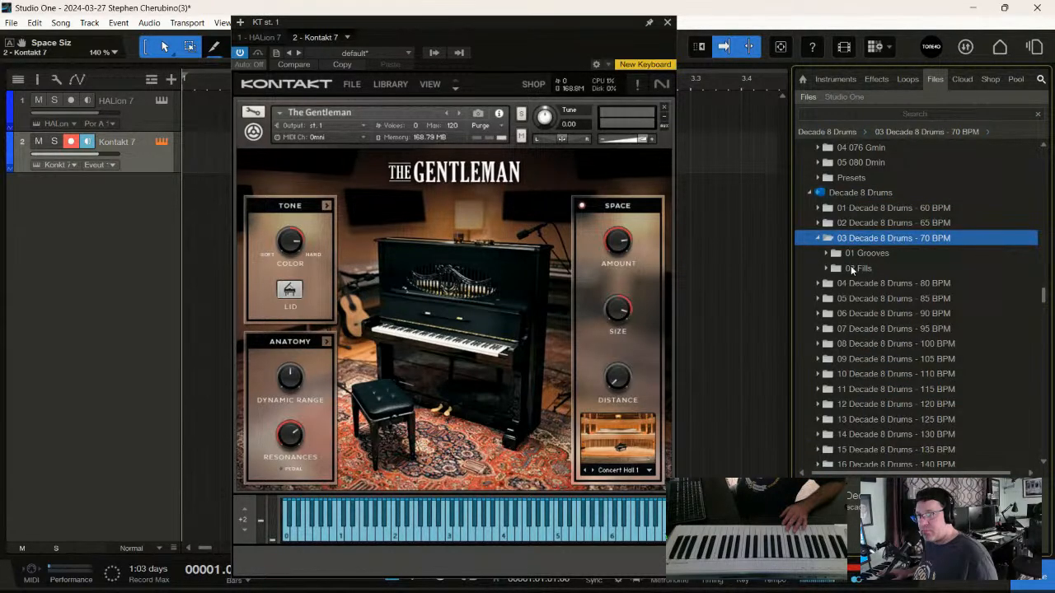
pyautogui.click(861, 253)
pyautogui.click(865, 269)
pyautogui.click(880, 284)
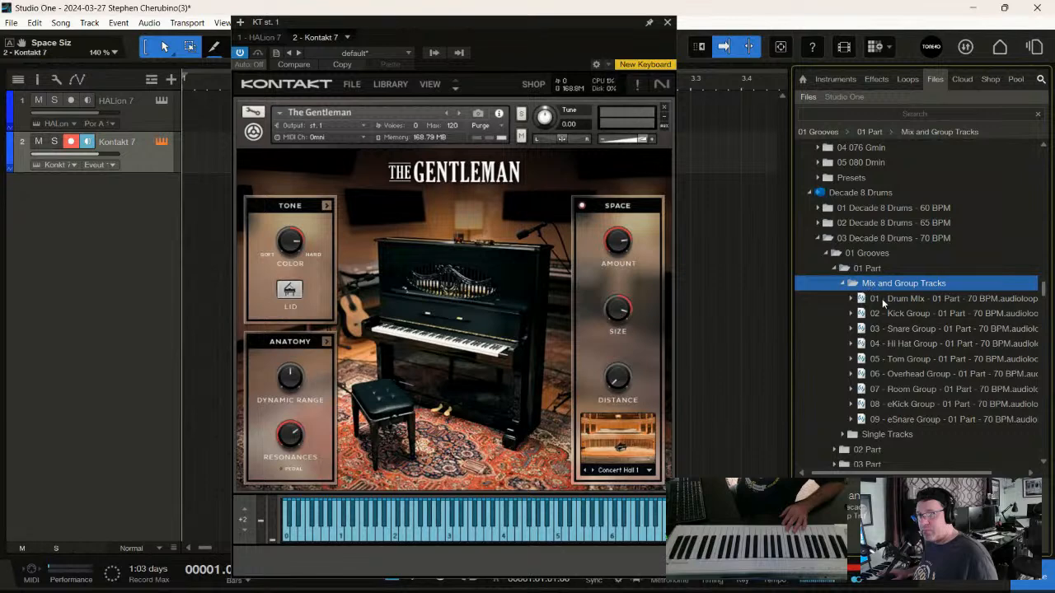
pyautogui.click(882, 298)
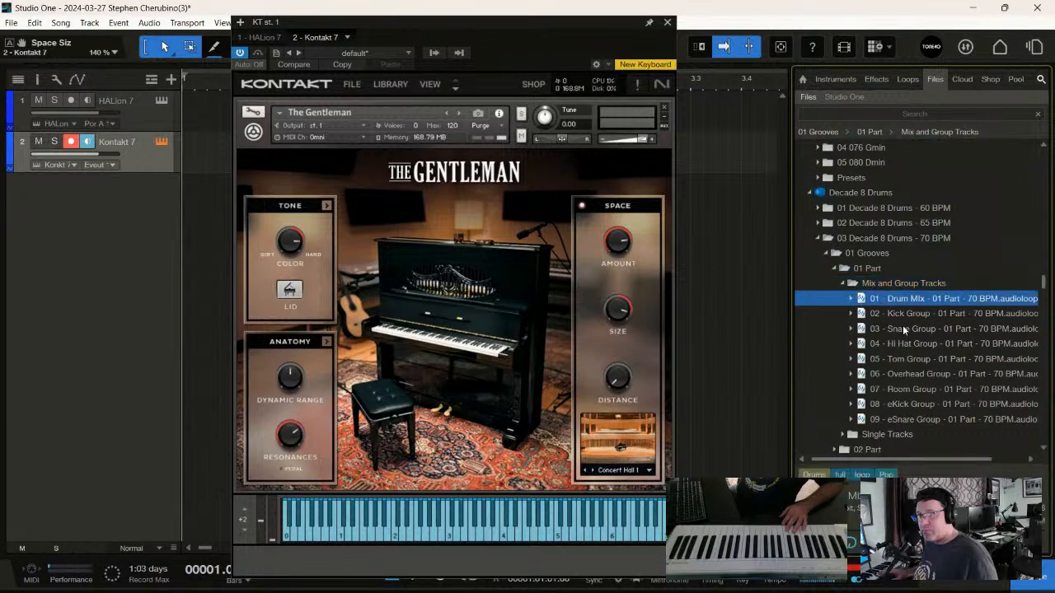
# - Audition the 01 Part Drum Mix groove in the 65 BPM folder of Decade 8 Drums
pyautogui.click(819, 224)
pyautogui.click(853, 239)
pyautogui.click(866, 254)
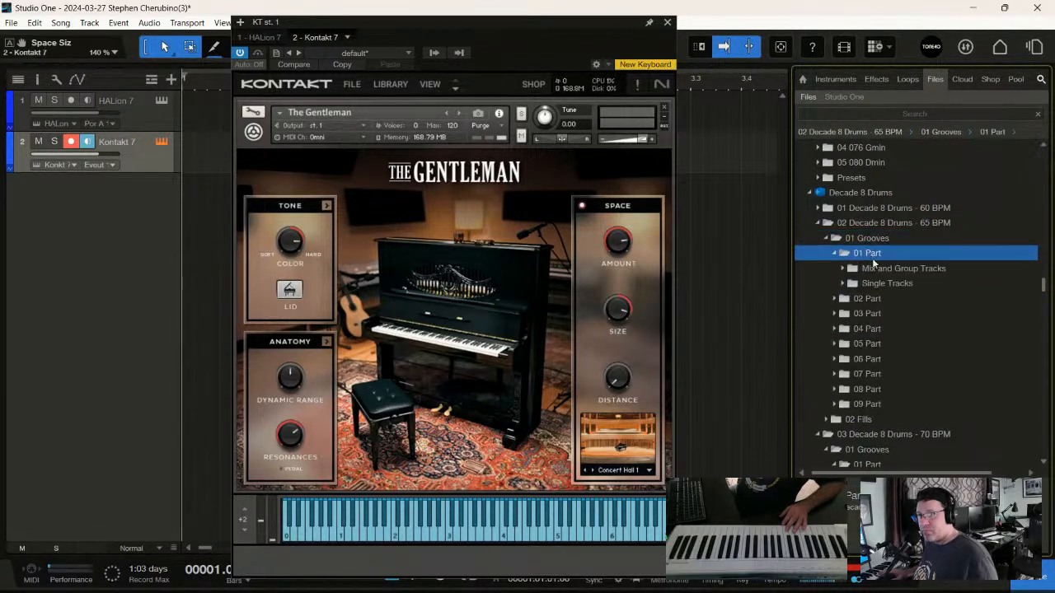
pyautogui.click(877, 268)
pyautogui.click(880, 284)
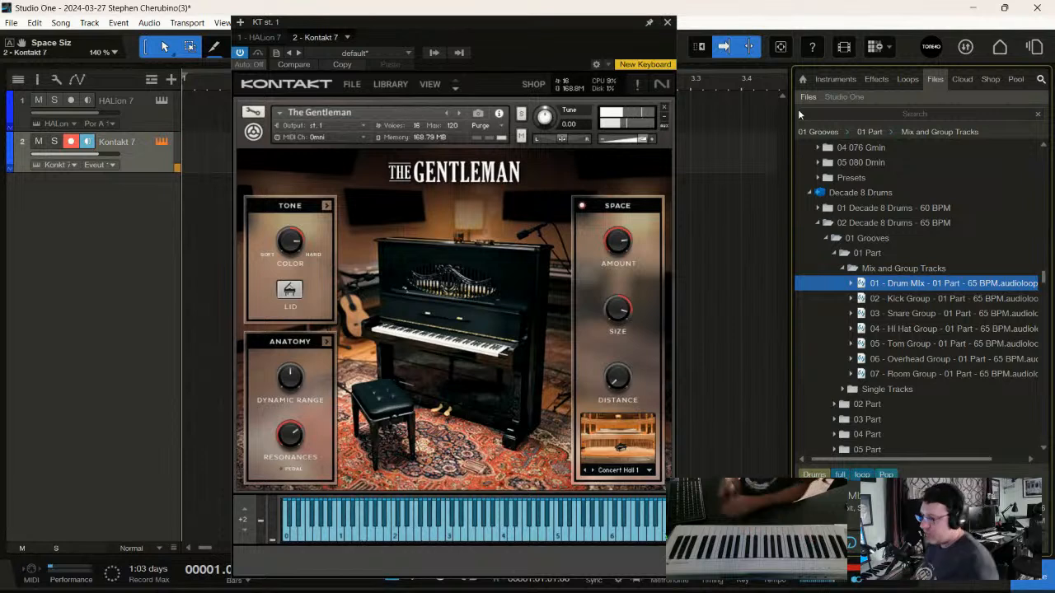
# - Close the Kontakt window and quit Studio One
pyautogui.click(666, 26)
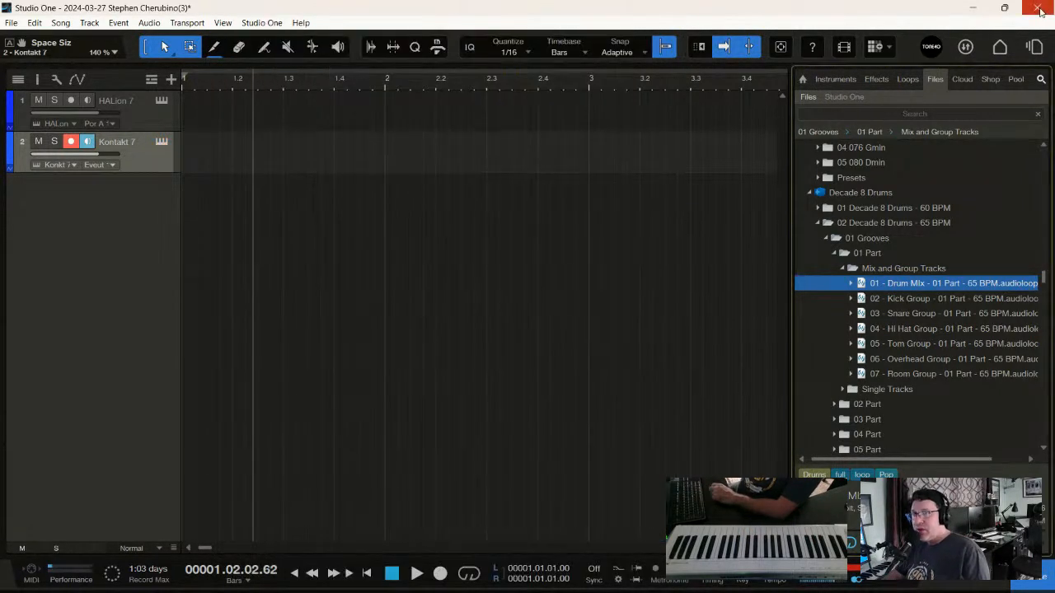
pyautogui.click(1036, 8)
pyautogui.click(603, 305)
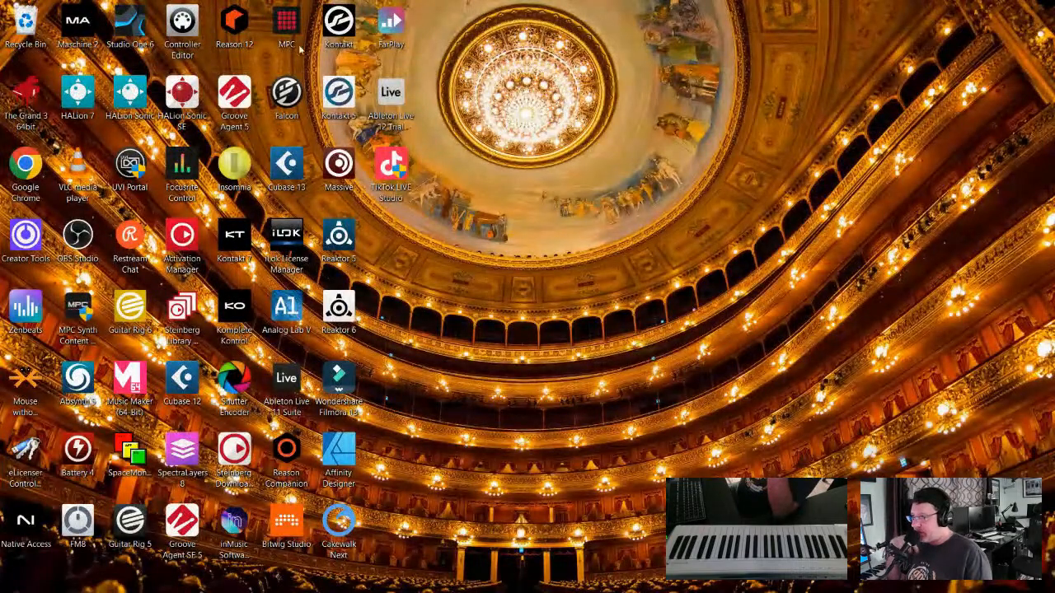
# - Launch Ableton Live 12 Trial, dismiss the activation notice, and open the recent Live Set 8
pyautogui.doubleClick(393, 96)
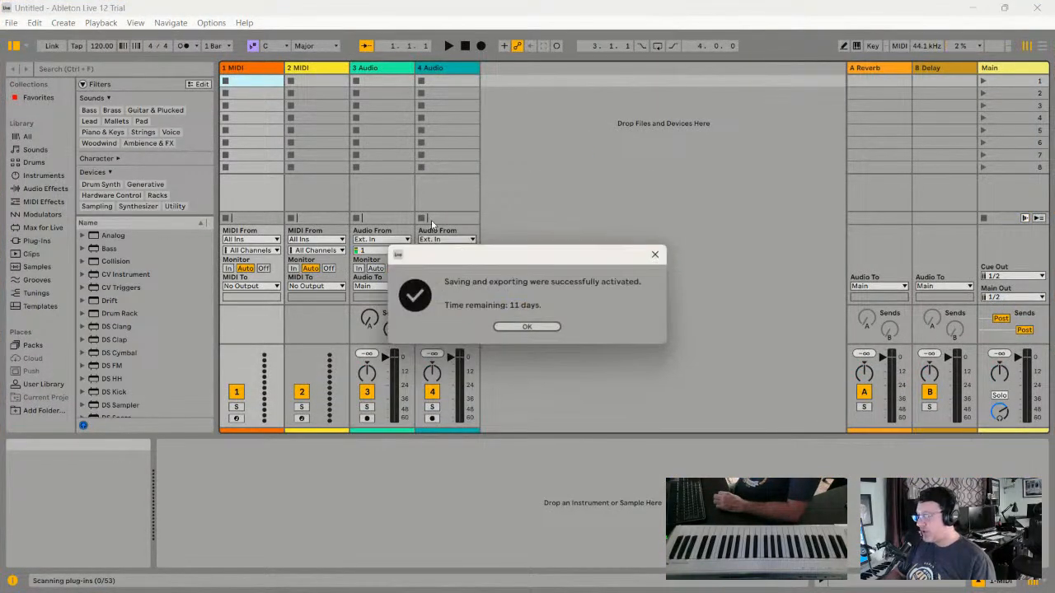
pyautogui.click(525, 328)
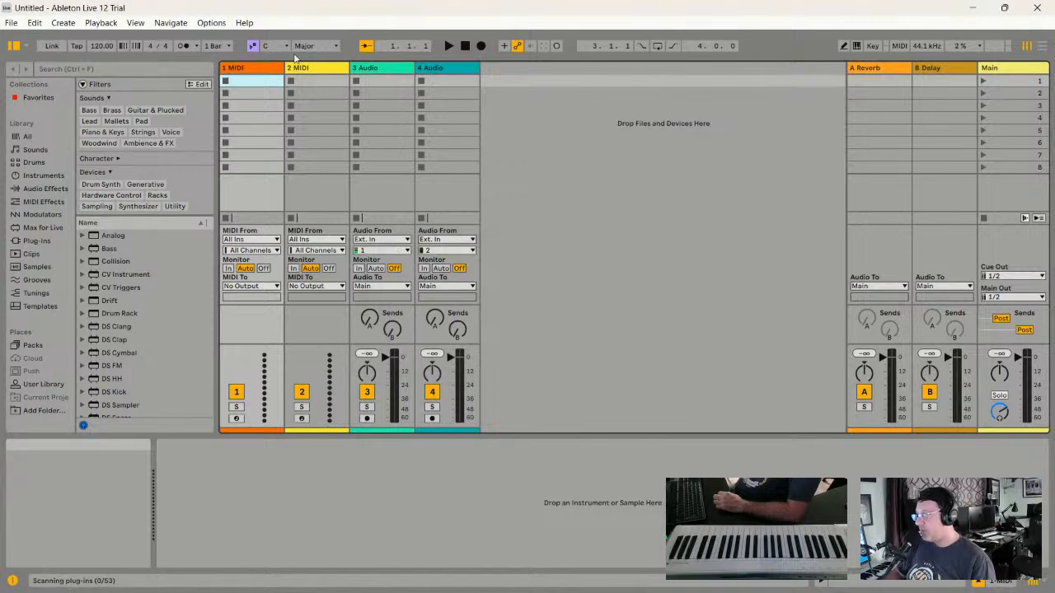
pyautogui.click(13, 24)
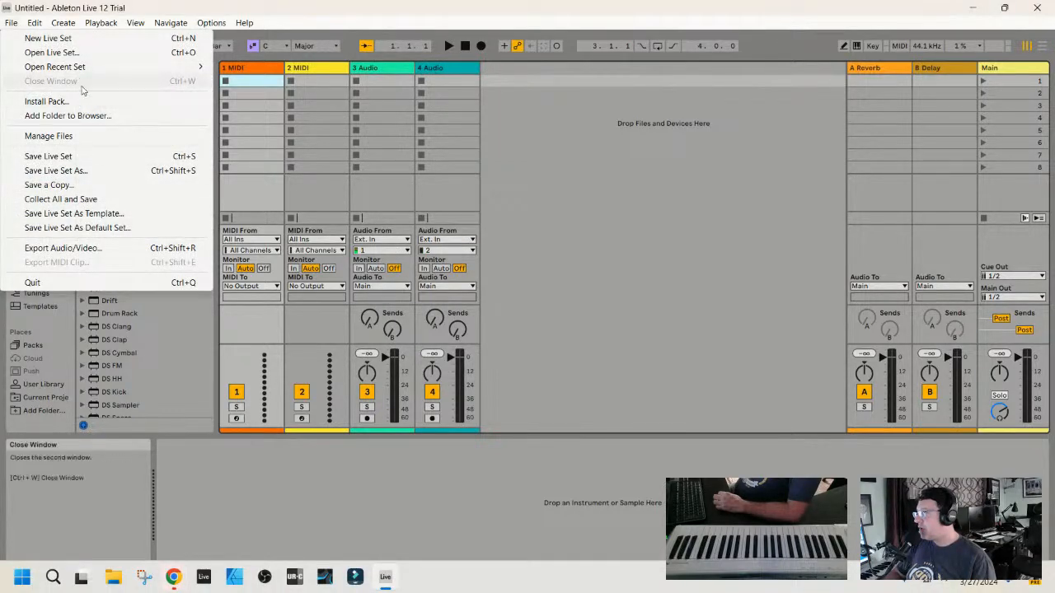
pyautogui.moveTo(76, 74)
pyautogui.click(247, 81)
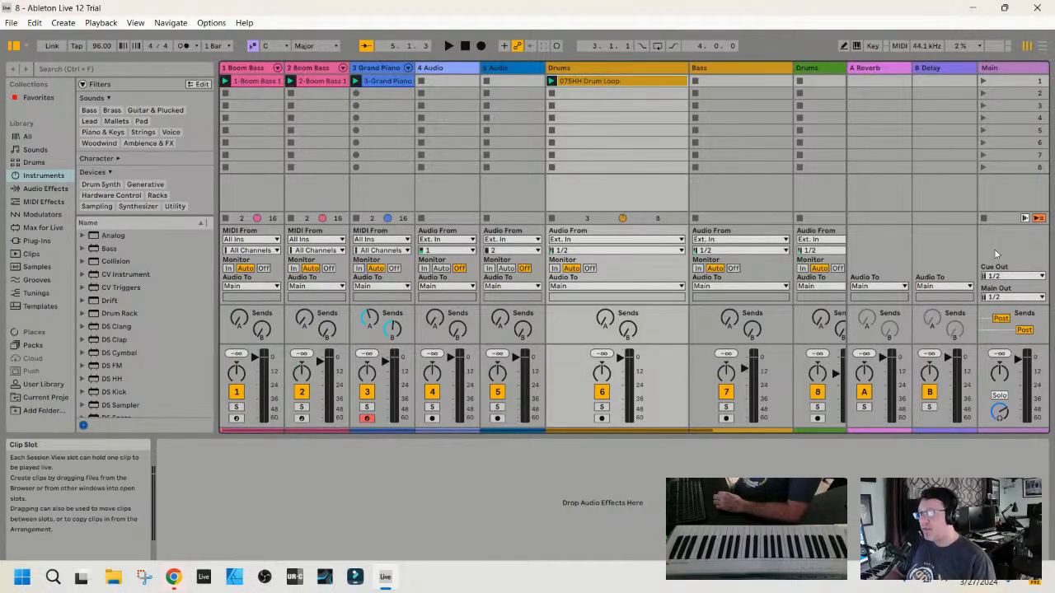
# - Play and stop scene 1, then layer the second Boom Bass, 075HH Drum Loop, Grand Piano and first Boom Bass clips one by one
pyautogui.click(983, 82)
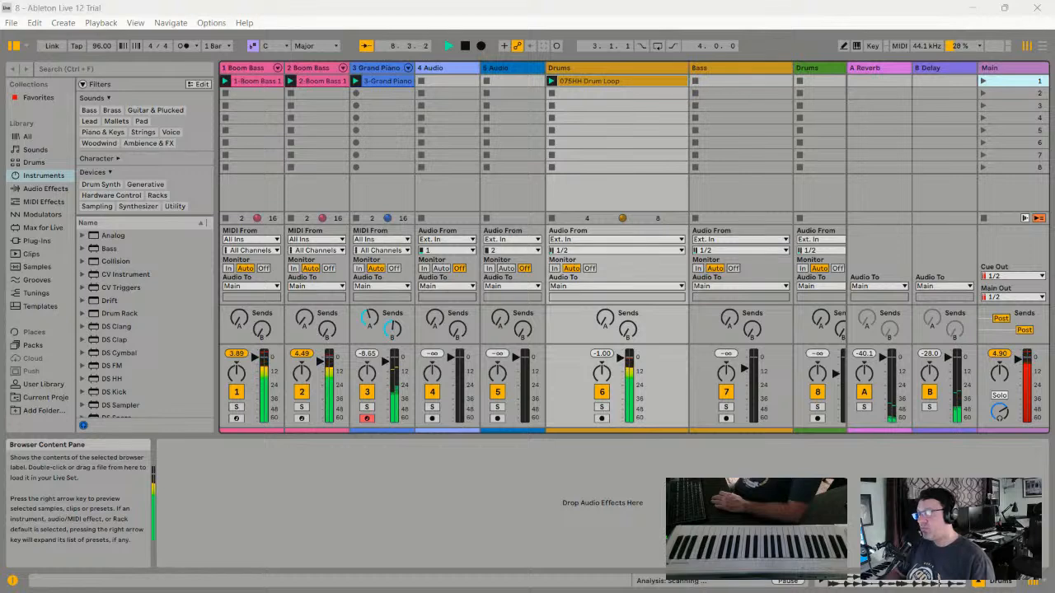
pyautogui.click(985, 222)
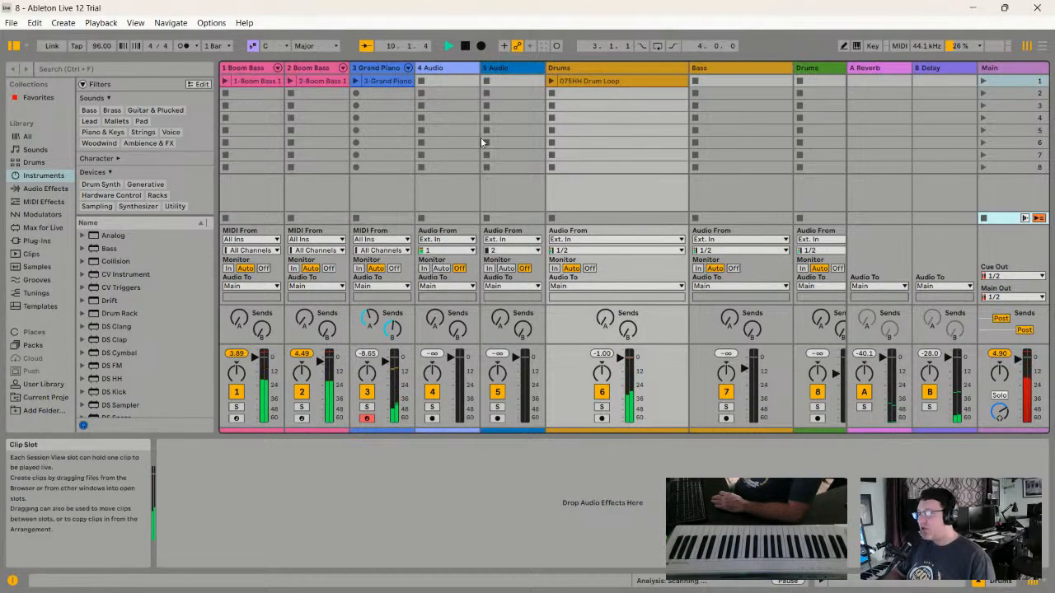
pyautogui.click(291, 80)
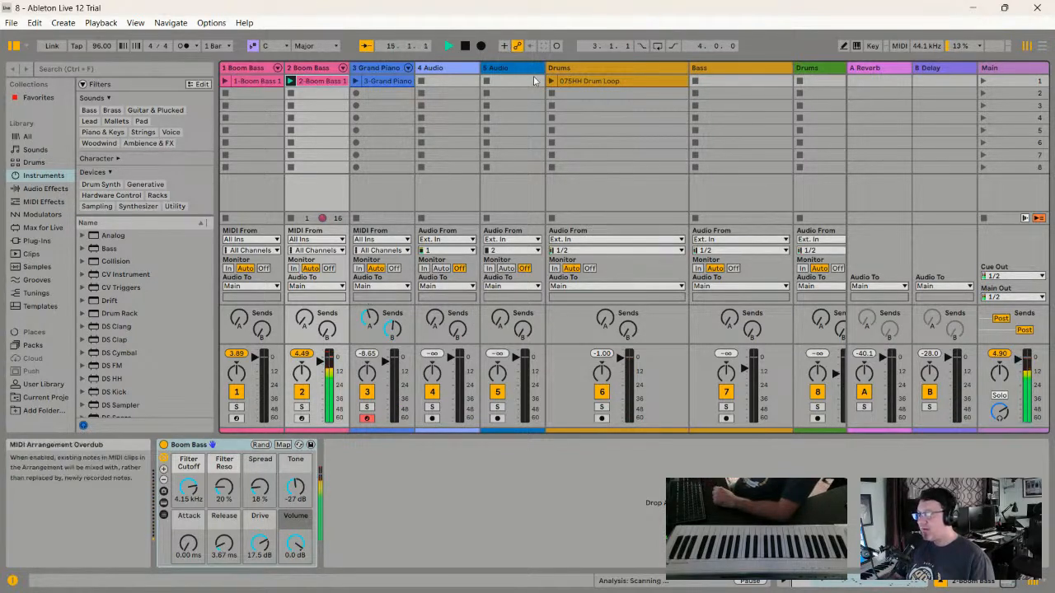
pyautogui.click(597, 113)
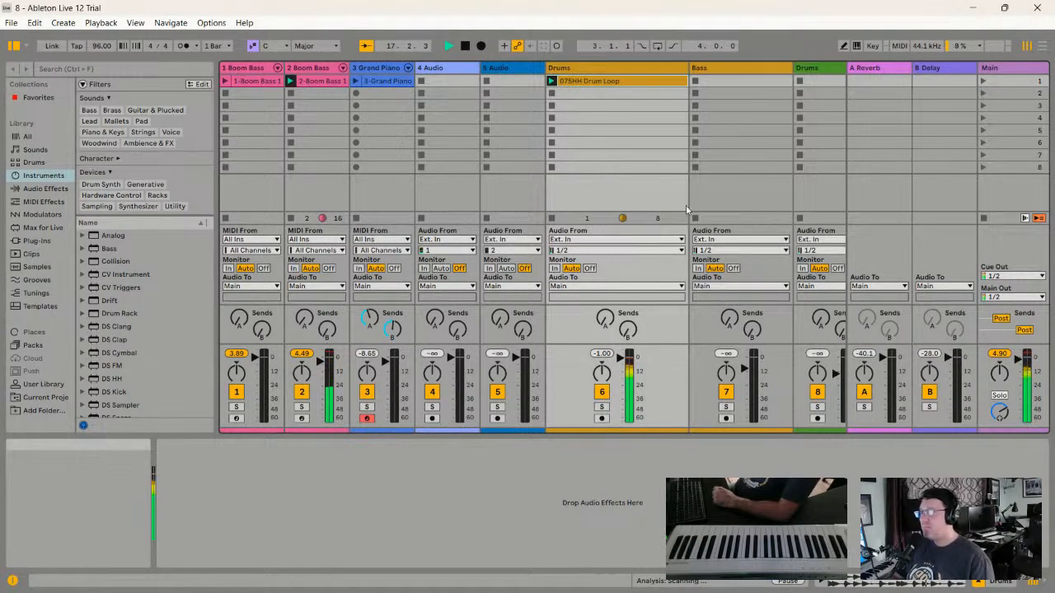
pyautogui.click(355, 80)
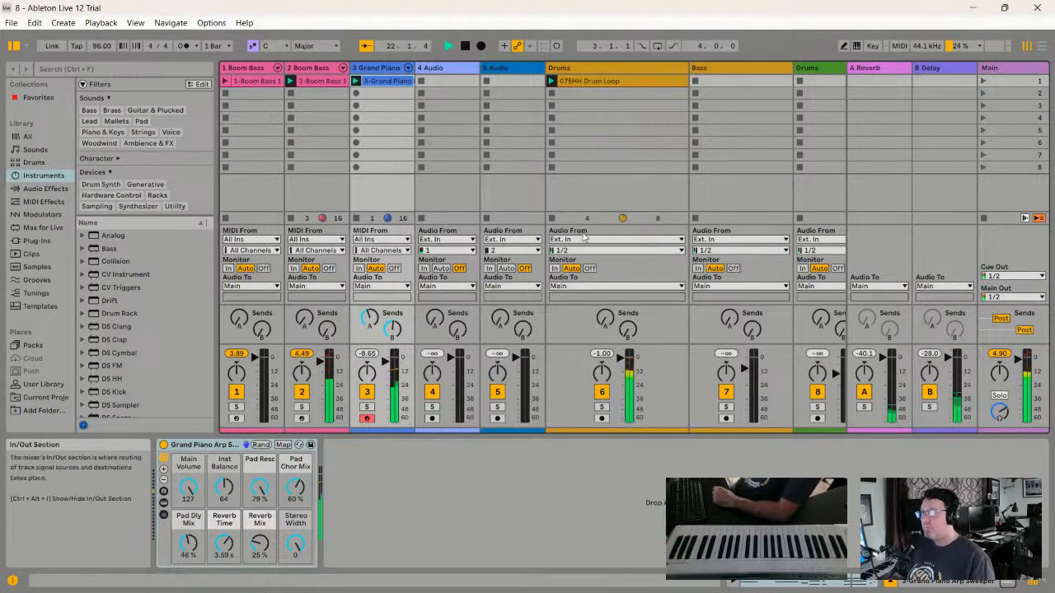
pyautogui.click(229, 92)
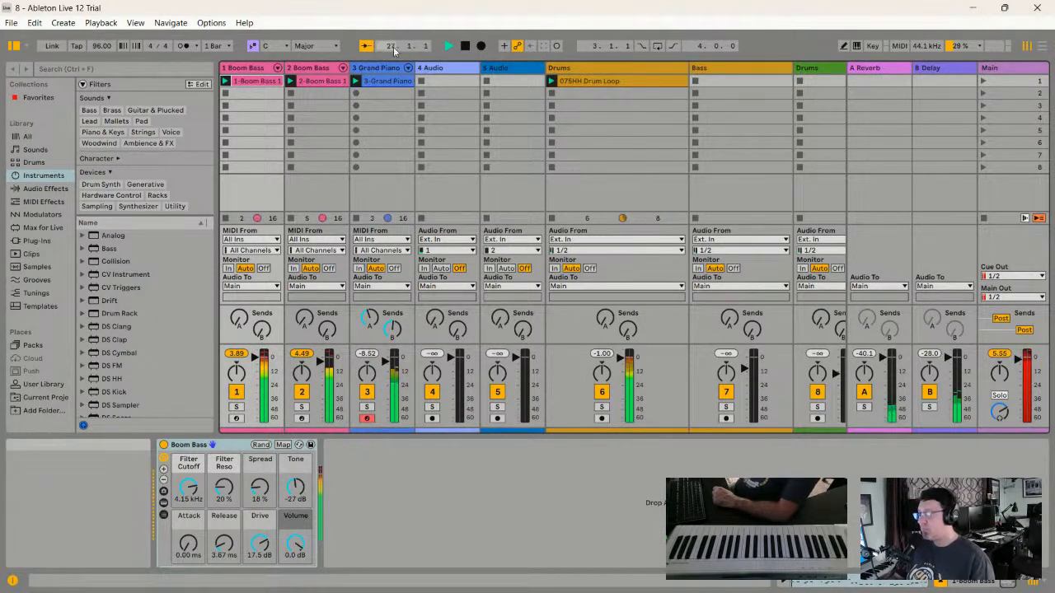
# - Create a new Live Set and load the Classic Synth Bass preset from the Bass instrument onto the first MIDI track
pyautogui.click(12, 25)
pyautogui.click(35, 38)
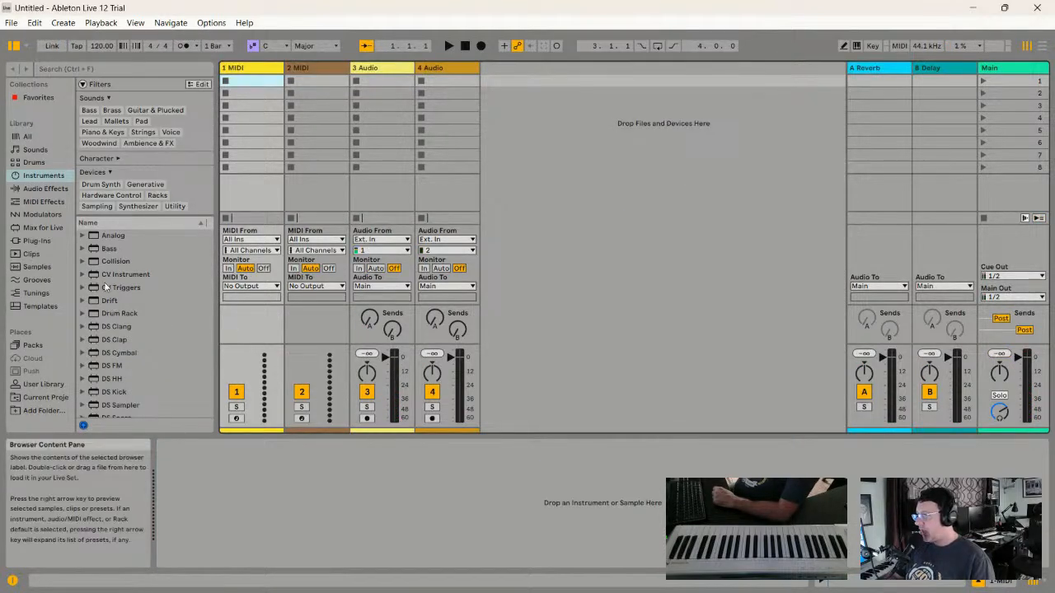
pyautogui.click(83, 248)
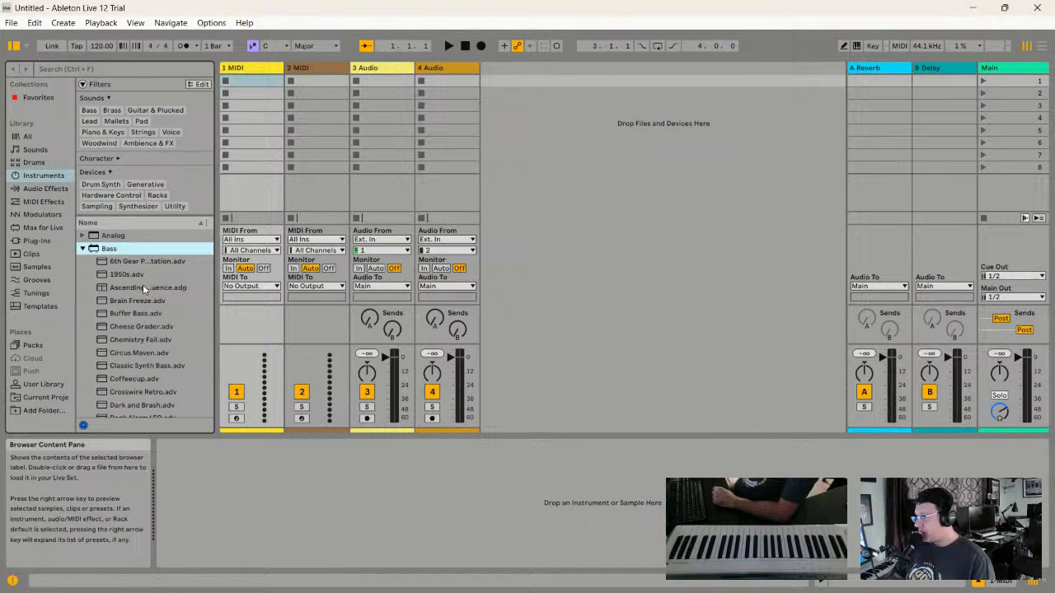
pyautogui.click(134, 352)
pyautogui.press('Down')
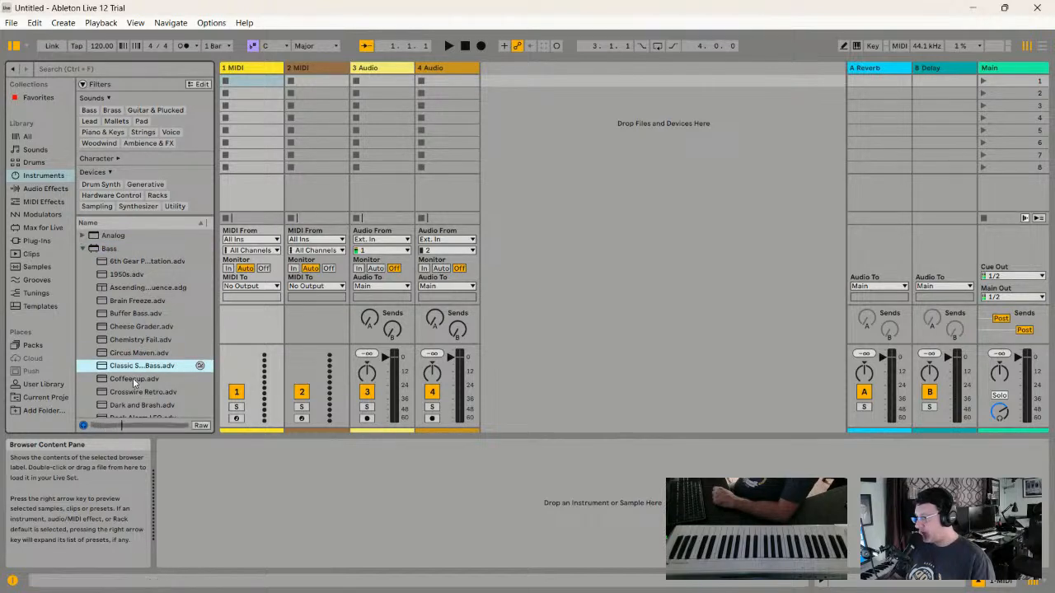
pyautogui.moveTo(134, 368); pyautogui.dragTo(270, 71)
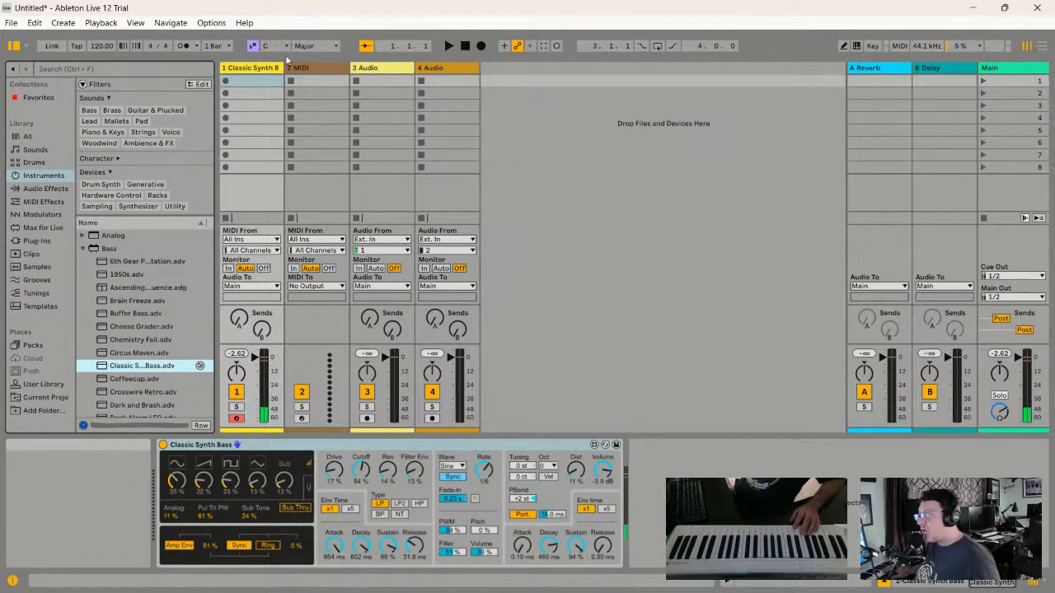
# - Turn on the metronome and tap in a tempo of about 90 BPM
pyautogui.click(193, 47)
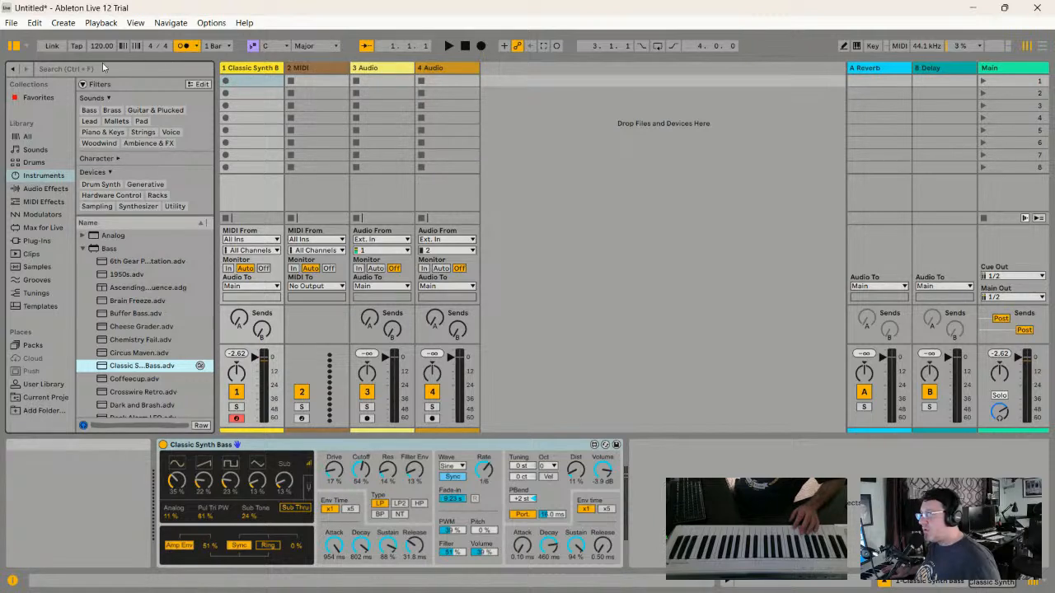
pyautogui.click(78, 46)
pyautogui.click(79, 46)
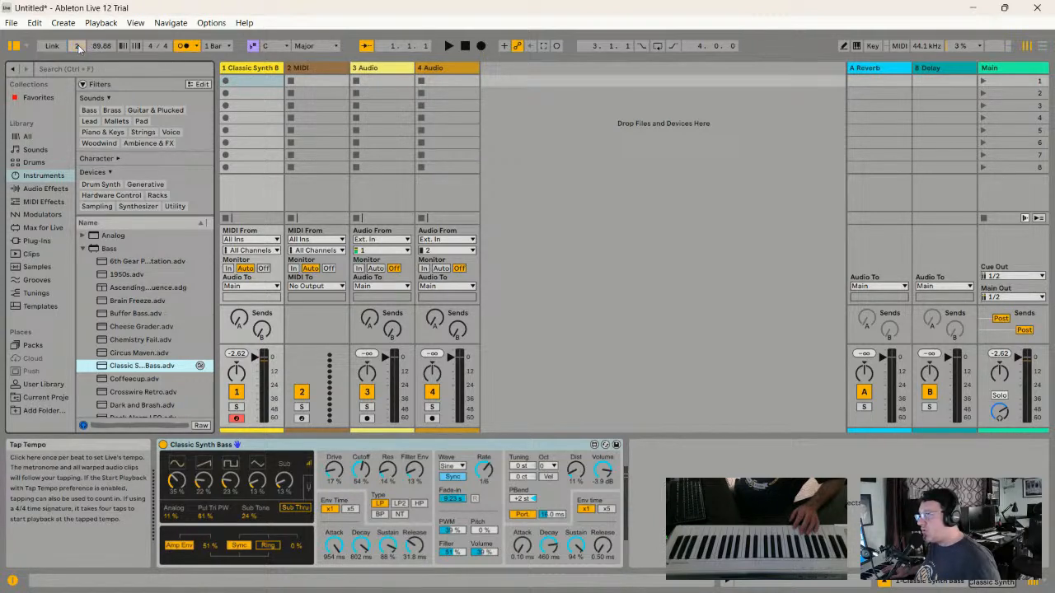
pyautogui.click(78, 45)
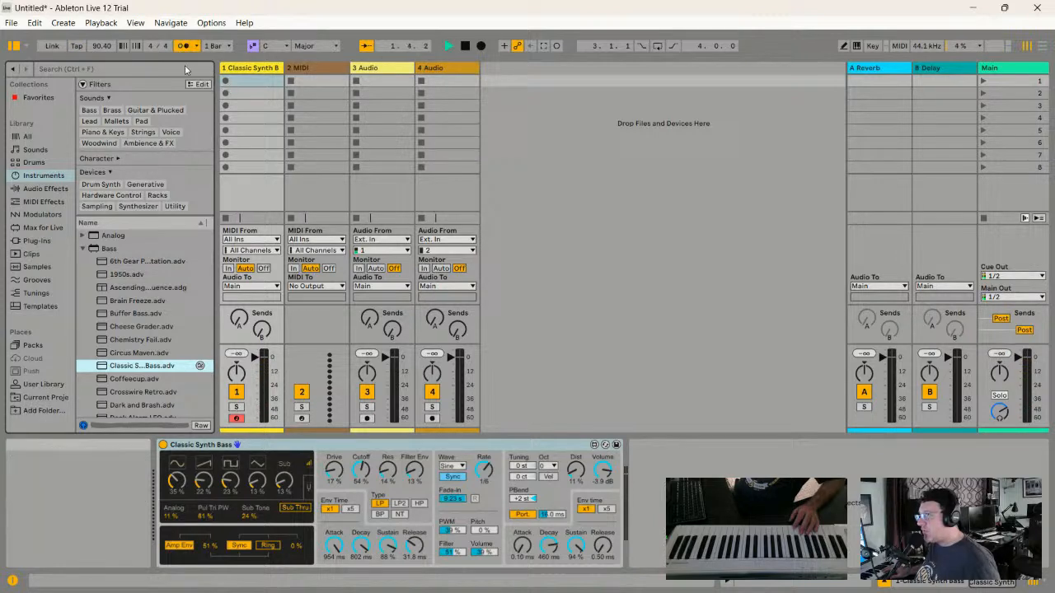
# - Record a nine-bar bass line into the first slot of the Classic Synth Bass track, and open the clip with all its notes selected
pyautogui.click(226, 83)
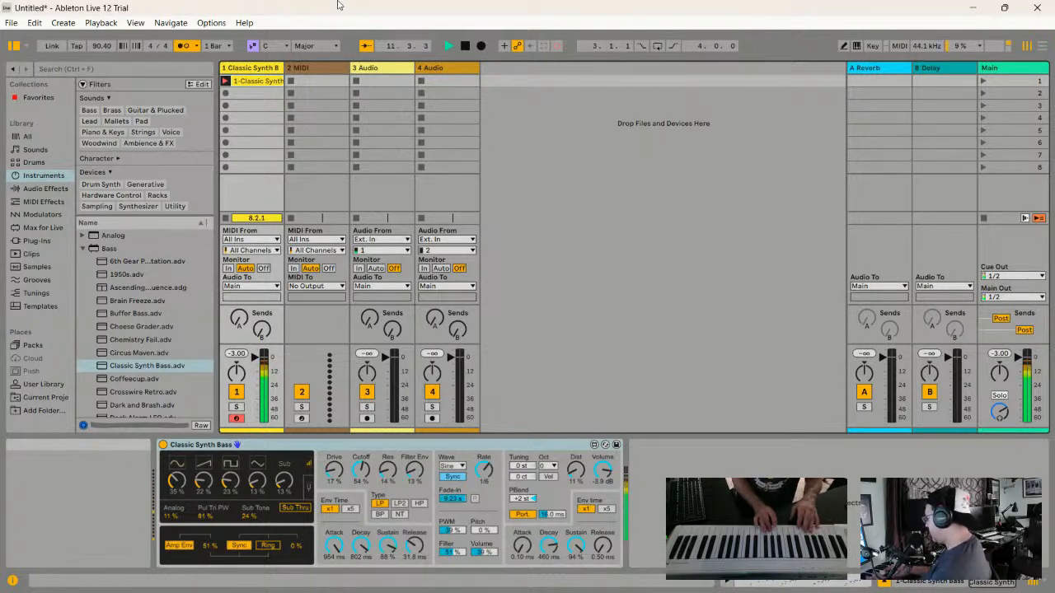
pyautogui.press('space')
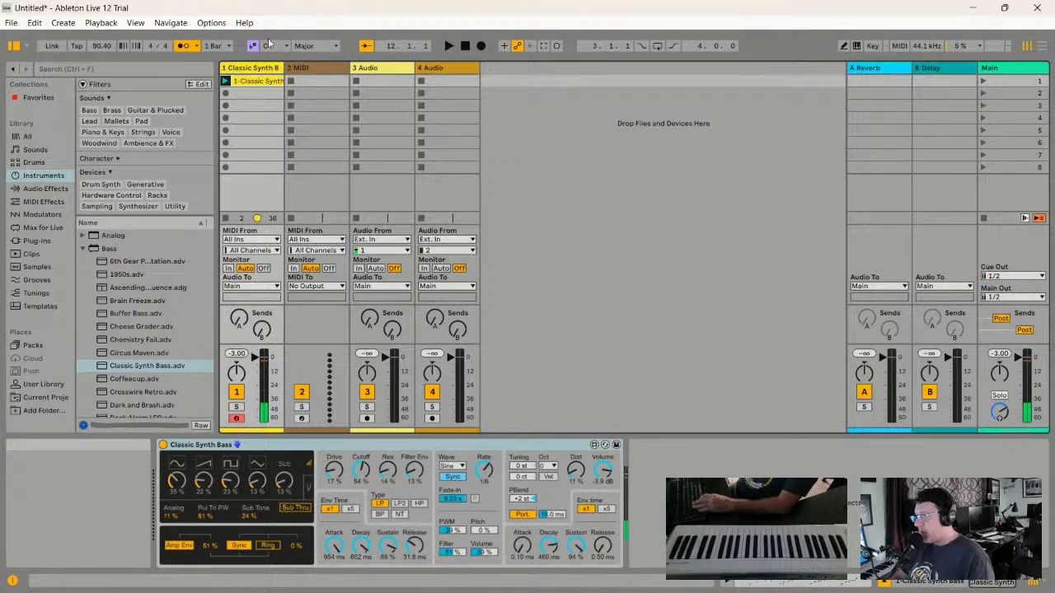
pyautogui.doubleClick(254, 87)
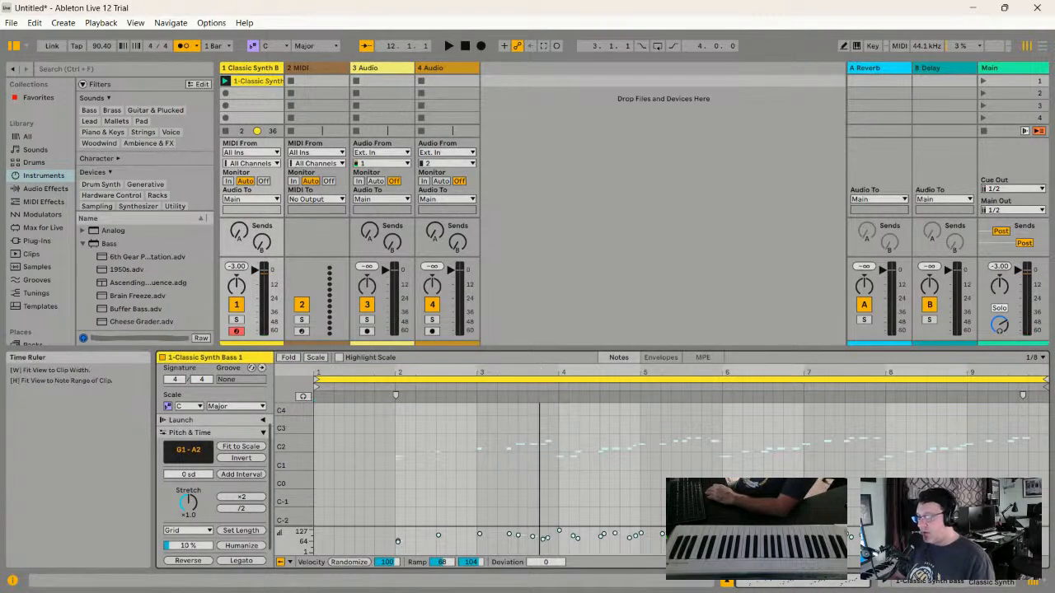
pyautogui.press('w')
pyautogui.press('space')
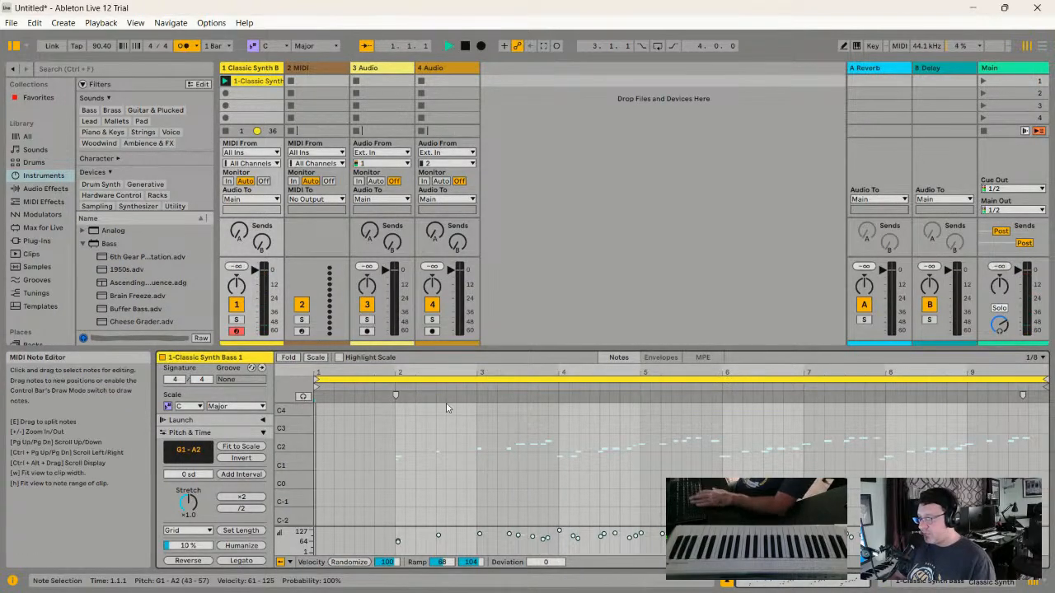
pyautogui.press('space')
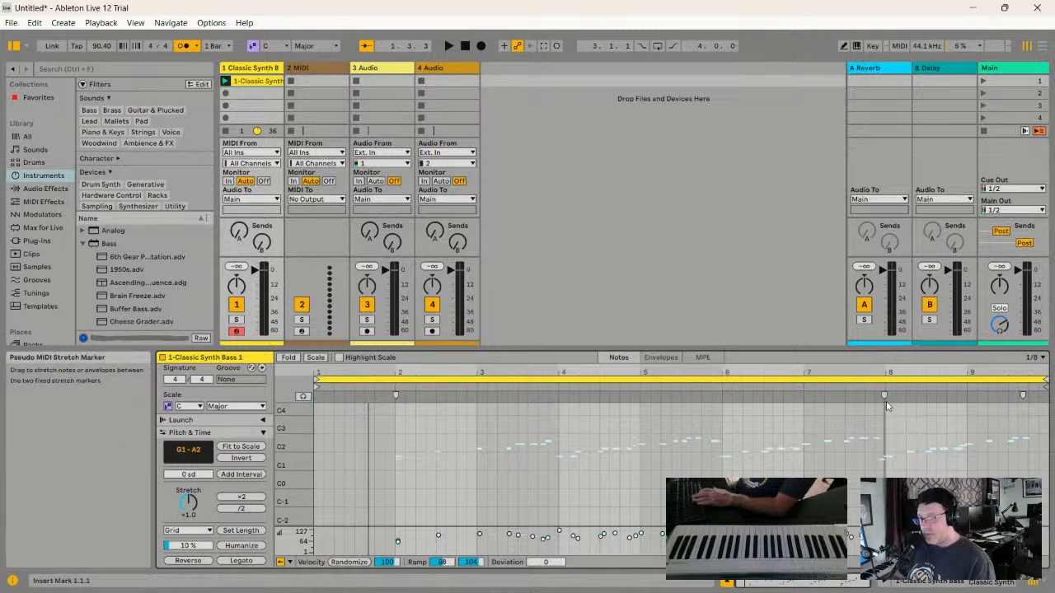
pyautogui.hotkey('ctrl', 'a')
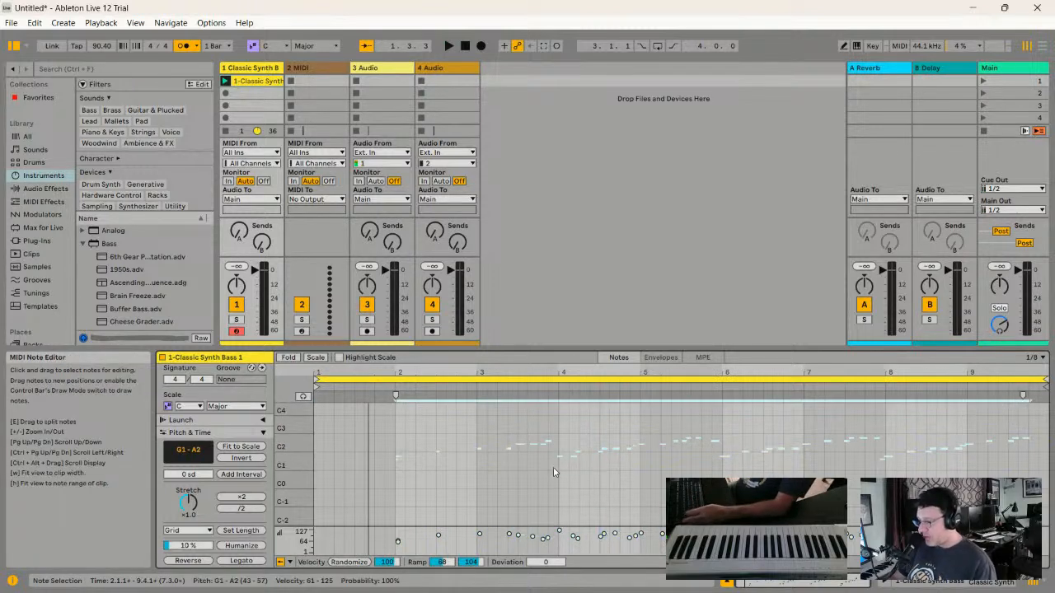
# - Try to quantize the selected bass notes with the current quantize settings
pyautogui.hotkey('ctrl', 'u')
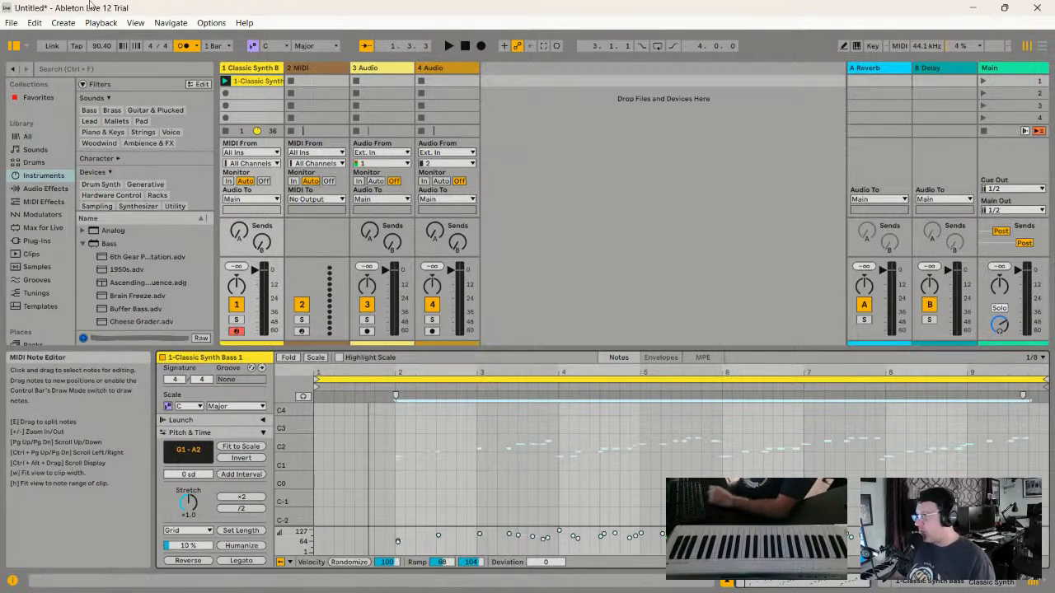
pyautogui.click(34, 23)
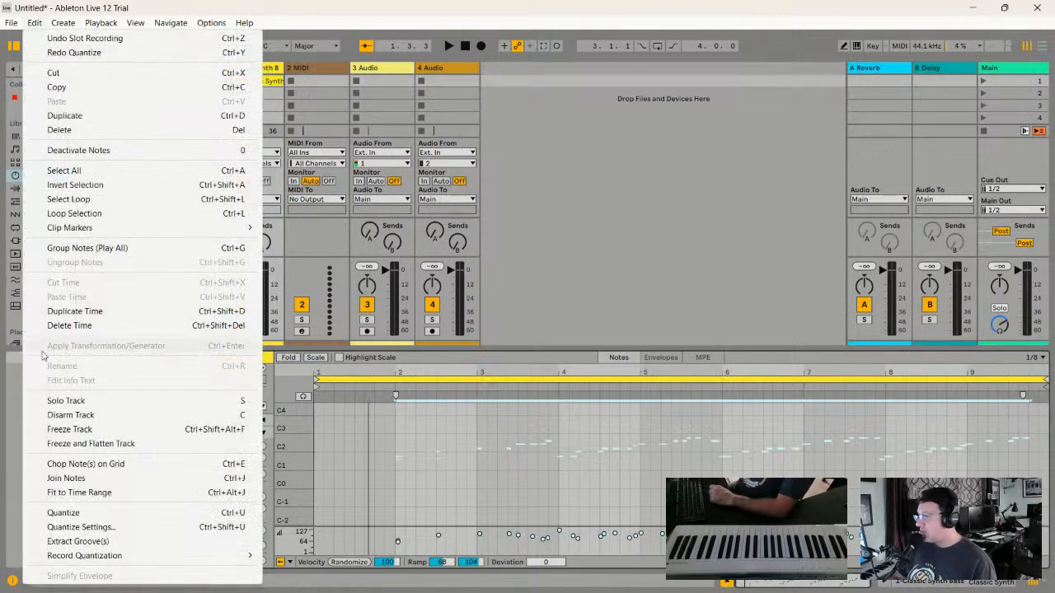
pyautogui.click(85, 513)
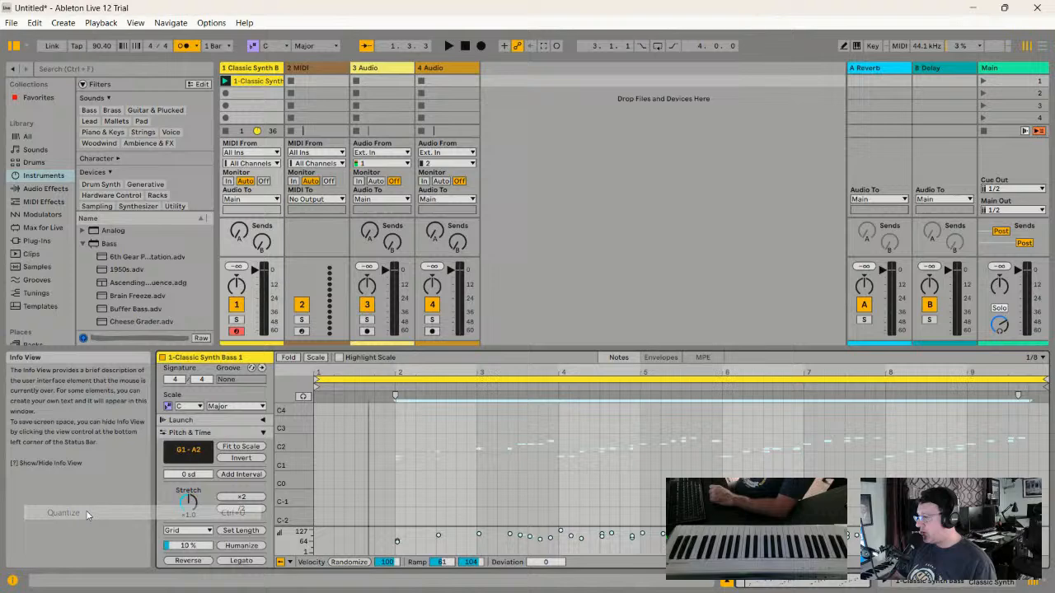
# - Quantize the start of the selected bass notes to 1/16 at 100% amount, and play the clip
pyautogui.click(33, 23)
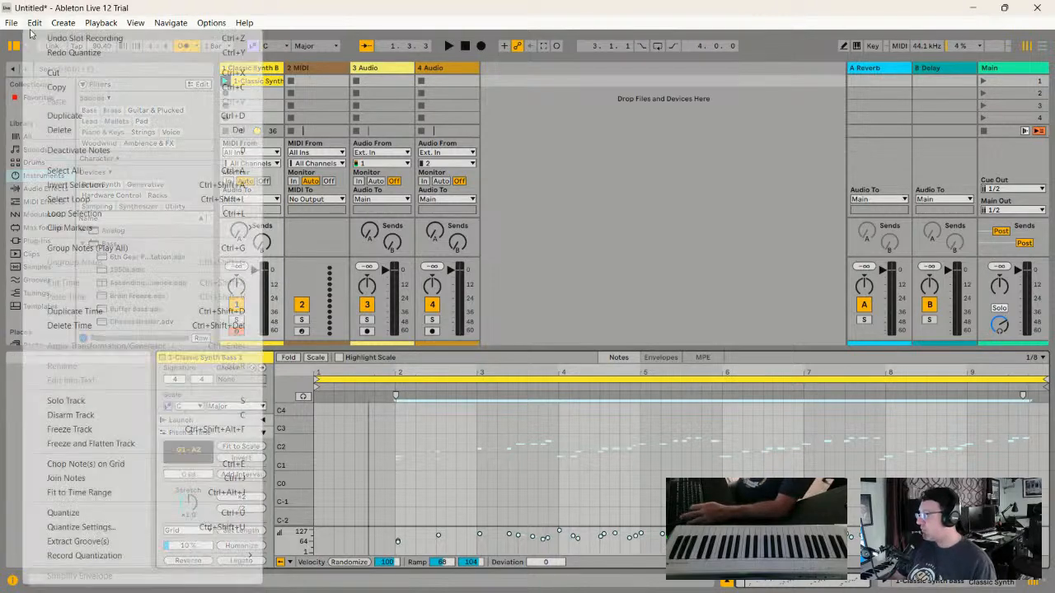
pyautogui.click(82, 527)
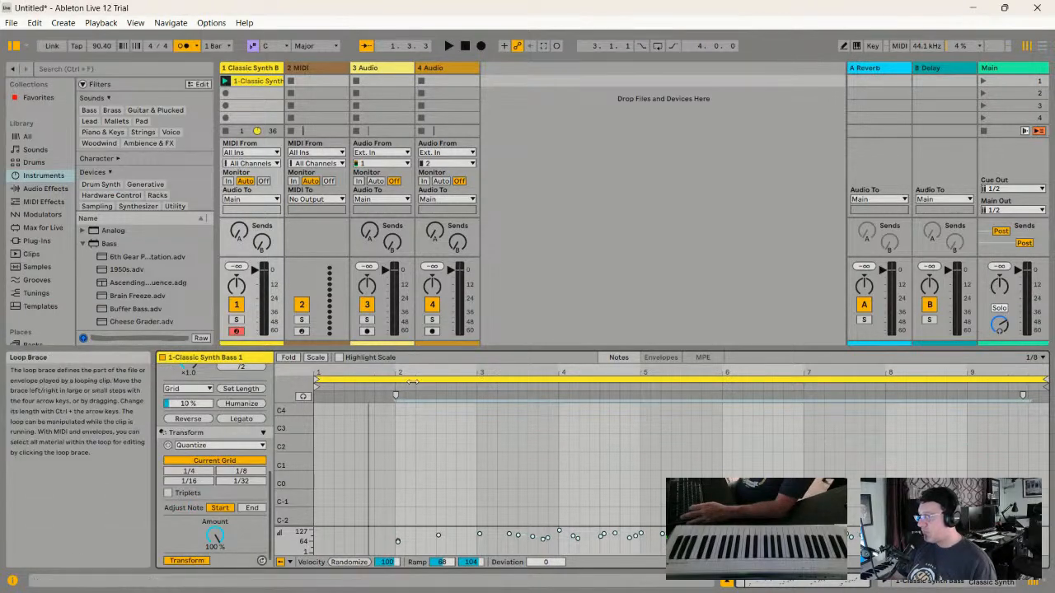
pyautogui.click(35, 23)
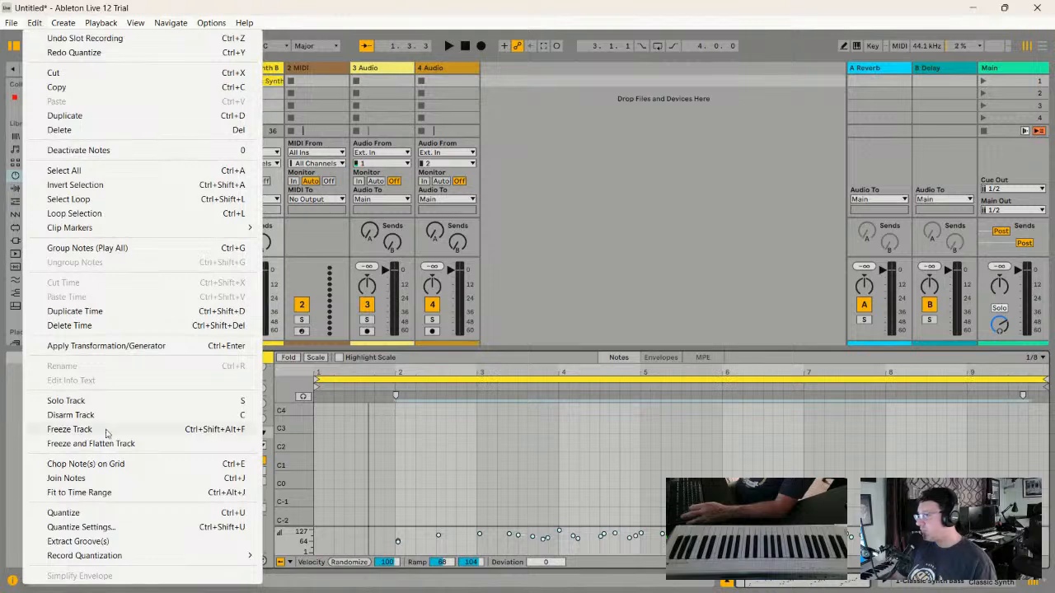
pyautogui.click(105, 527)
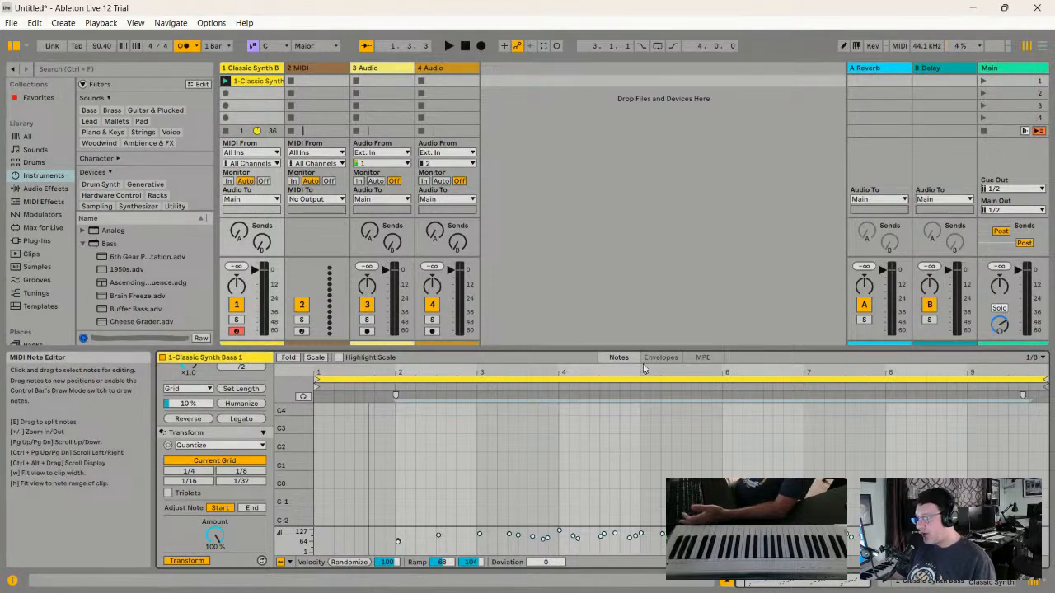
pyautogui.click(197, 481)
pyautogui.press('space')
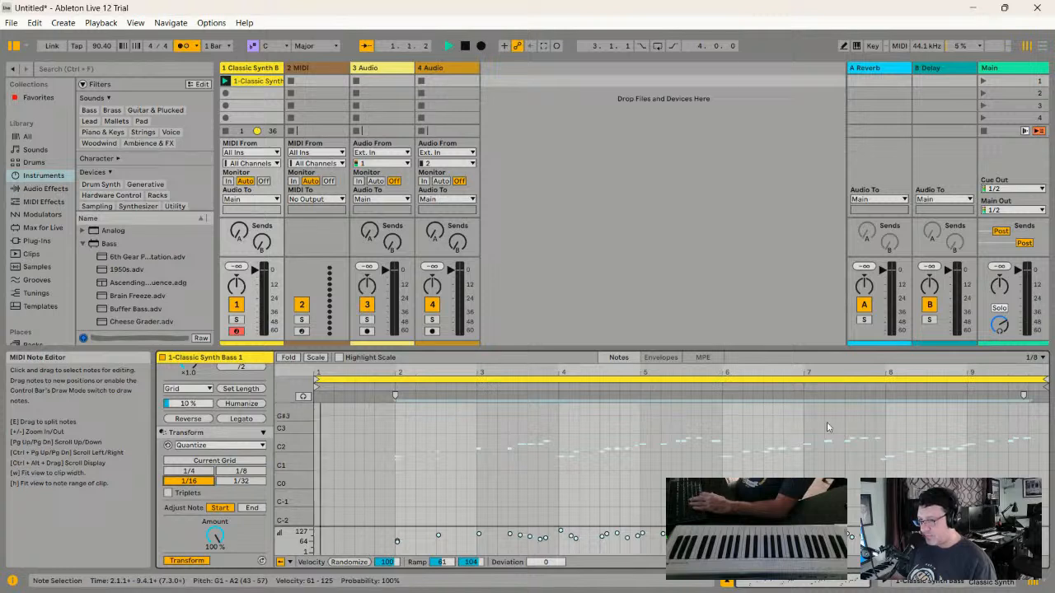
# - Play the bass clip from around bar 8, and shorten its loop to the last two bars, starting at bar 8
pyautogui.press('space')
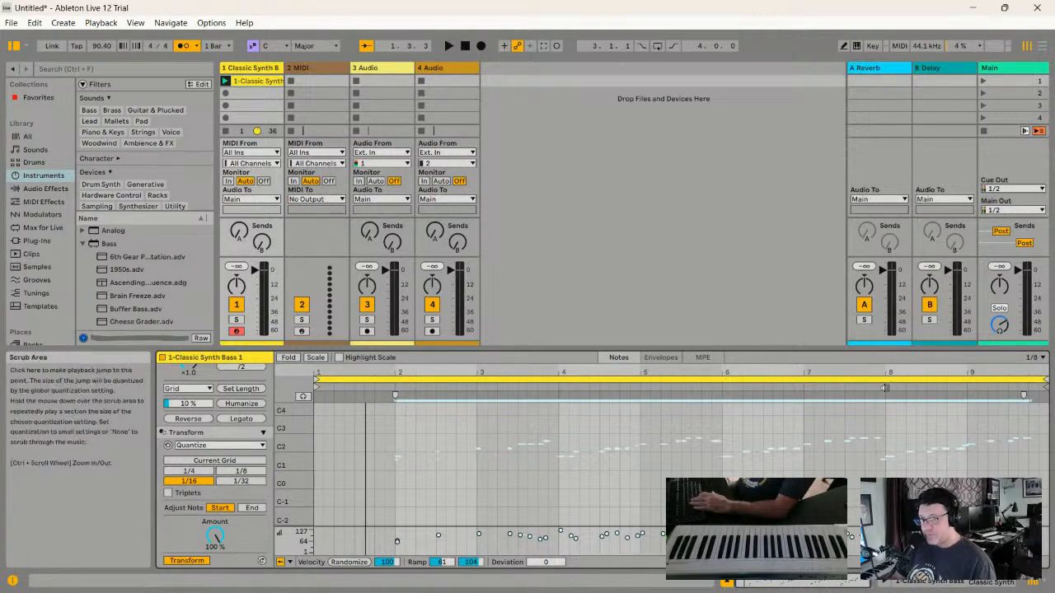
pyautogui.click(884, 388)
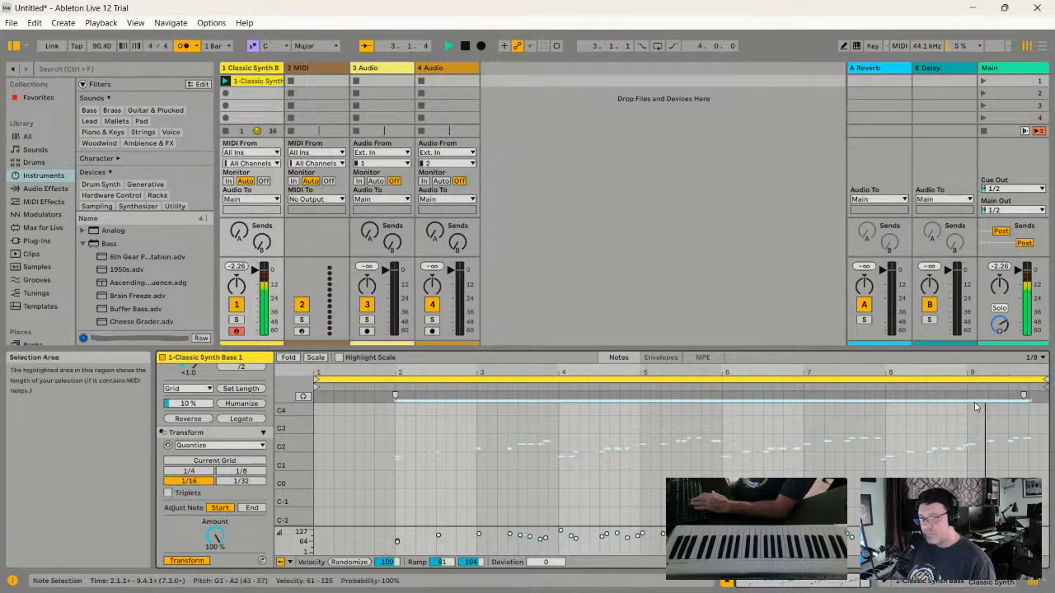
pyautogui.press('space')
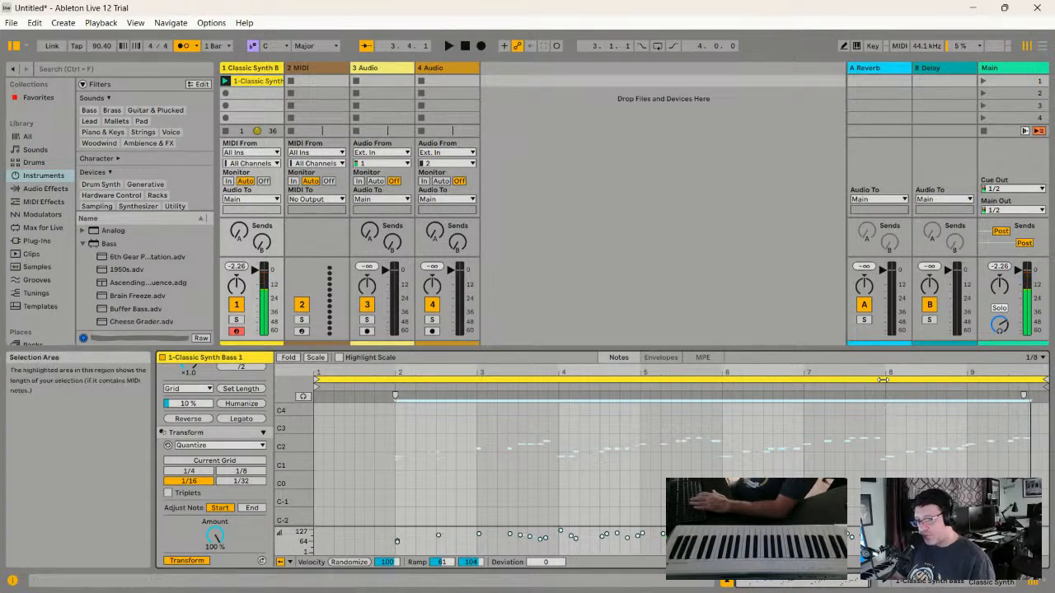
pyautogui.moveTo(317, 379); pyautogui.dragTo(889, 380)
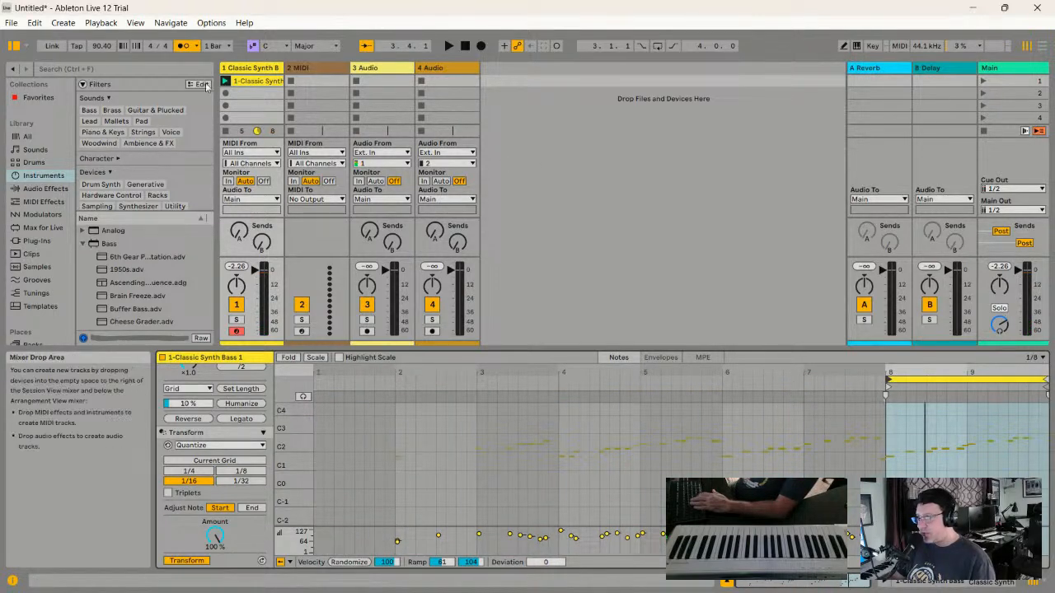
# - Browse the Drum Rack presets among the instruments and audition the 808 kits up to 808 Status Quo Kit
pyautogui.click(38, 176)
pyautogui.click(83, 244)
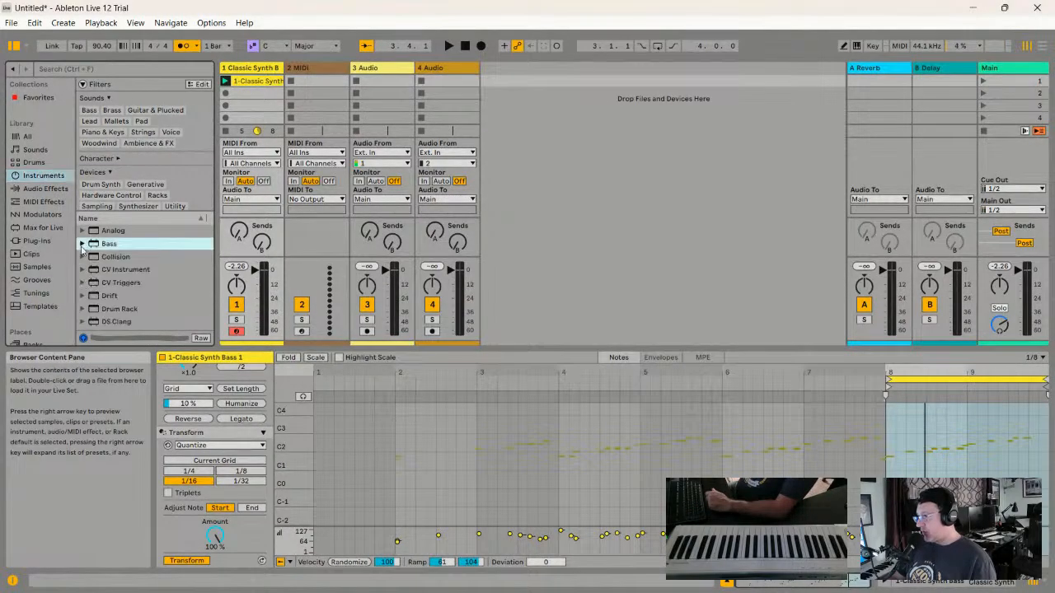
pyautogui.scroll(-1, 116, 284)
pyautogui.click(91, 268)
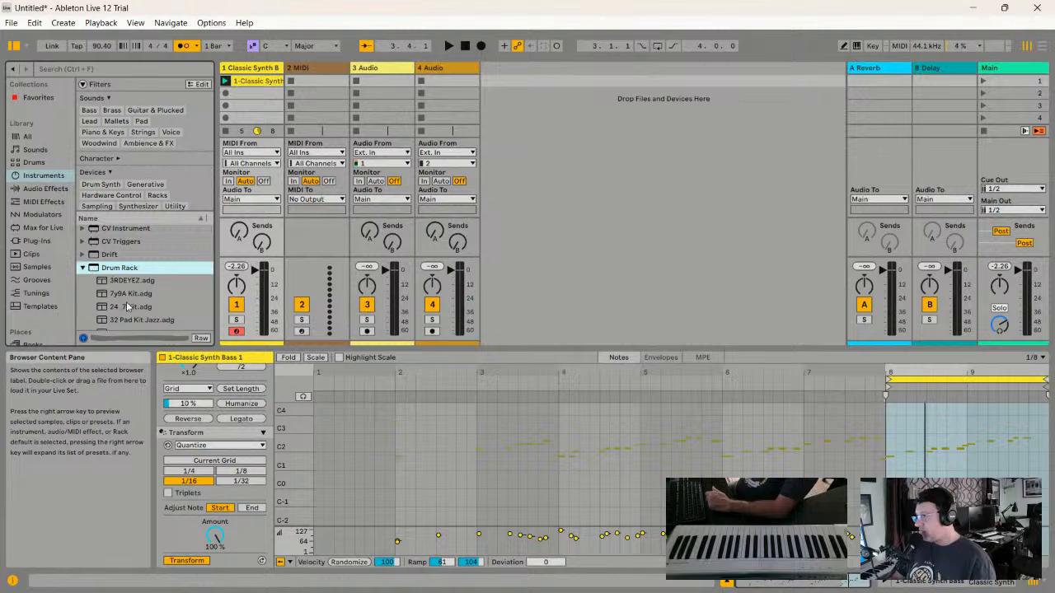
pyautogui.scroll(-3, 126, 301)
pyautogui.click(128, 282)
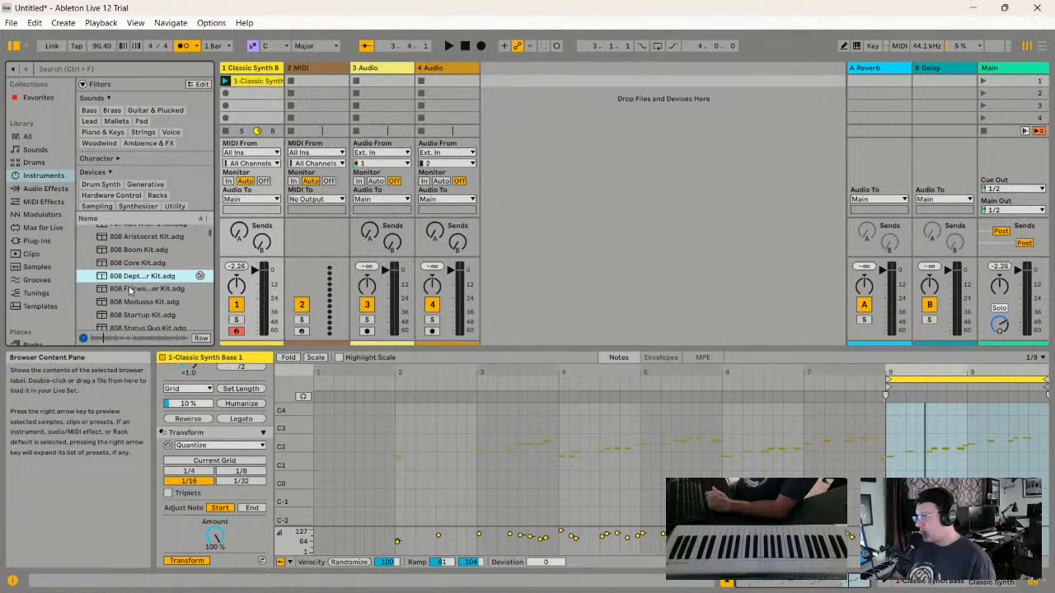
pyautogui.press('Down')
pyautogui.press('Down')
pyautogui.press('Down')
pyautogui.press('Down')
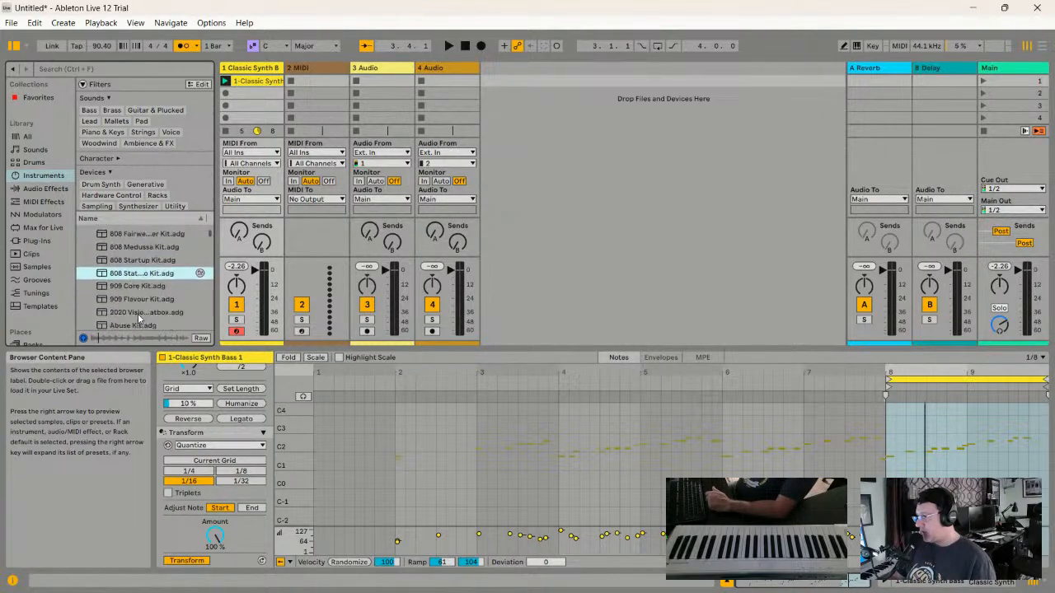
# - Load the Acoustic Australia Kit onto the second MIDI track and lower its volume to -2.0 dB
pyautogui.scroll(-1, 138, 317)
pyautogui.click(134, 299)
pyautogui.click(153, 313)
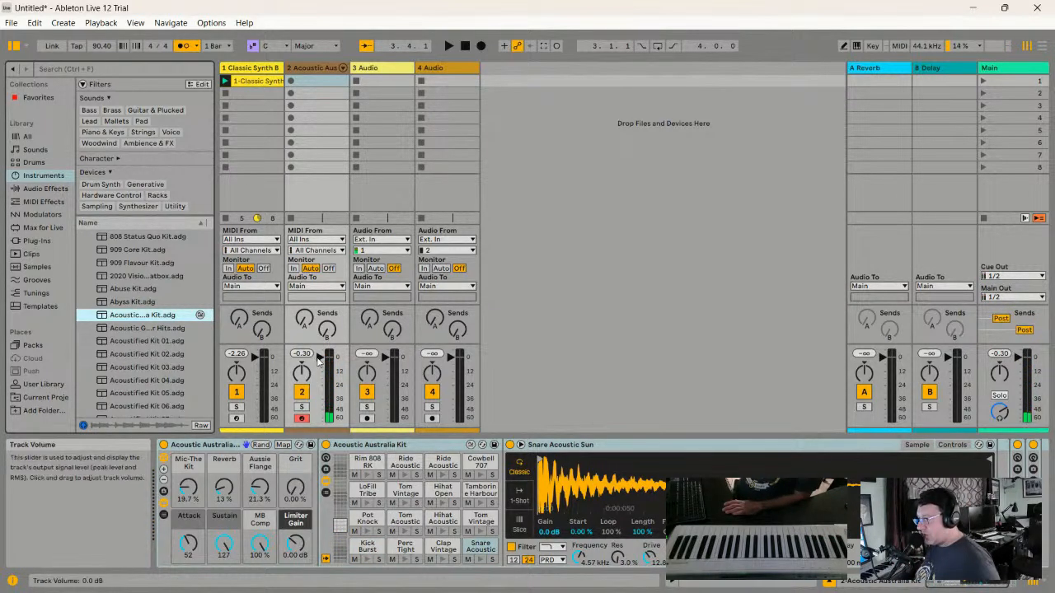
pyautogui.moveTo(318, 355); pyautogui.dragTo(318, 358)
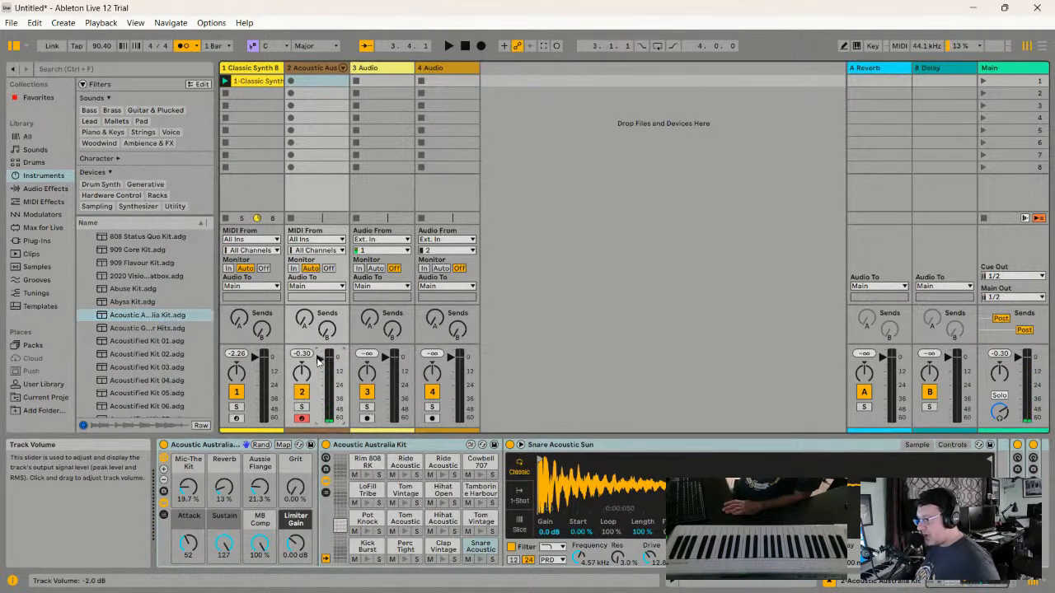
pyautogui.click(290, 81)
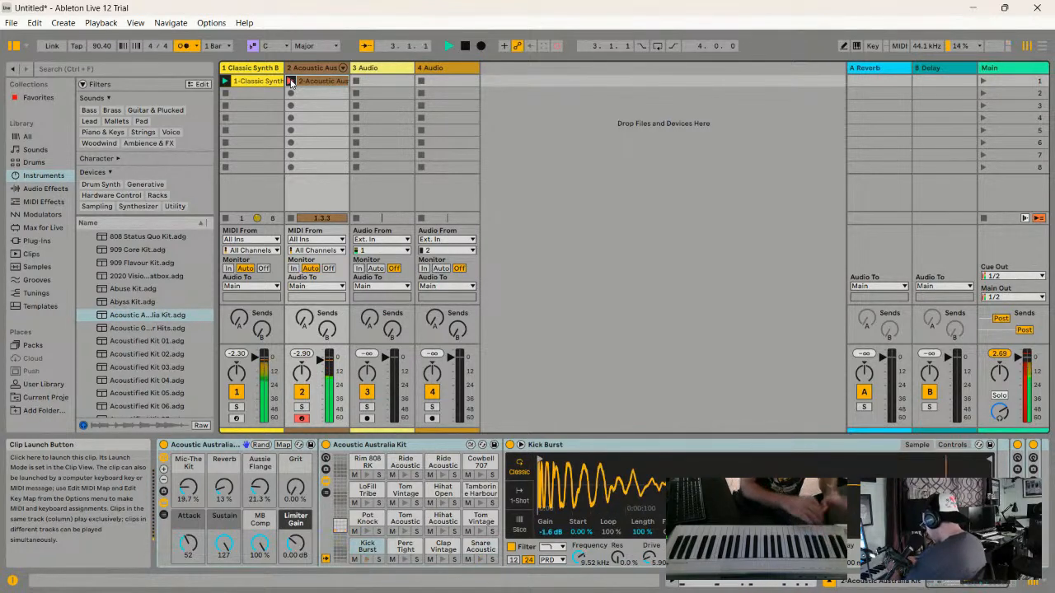
pyautogui.press('space')
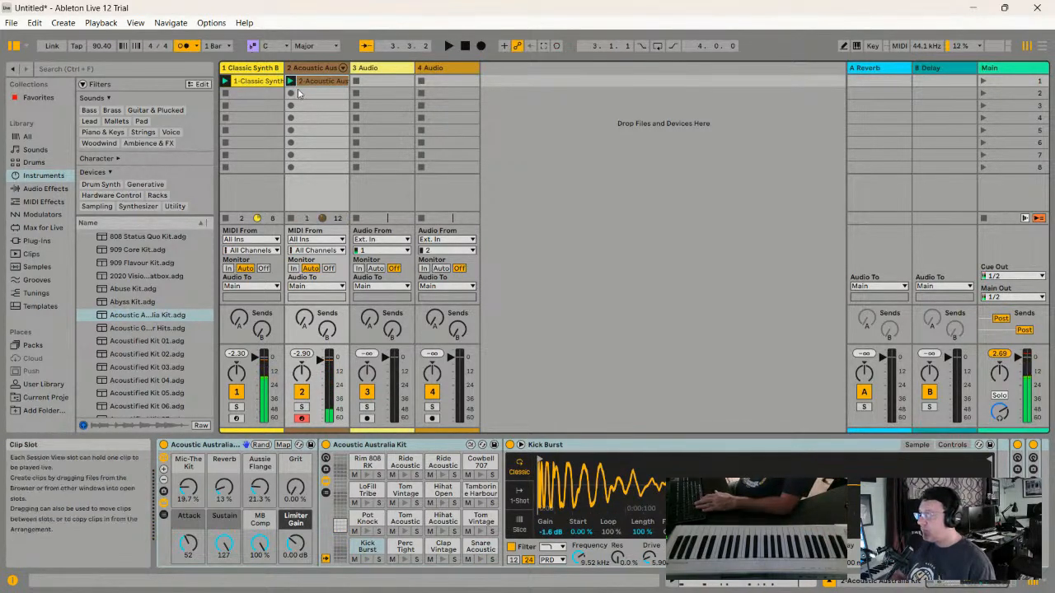
pyautogui.click(291, 81)
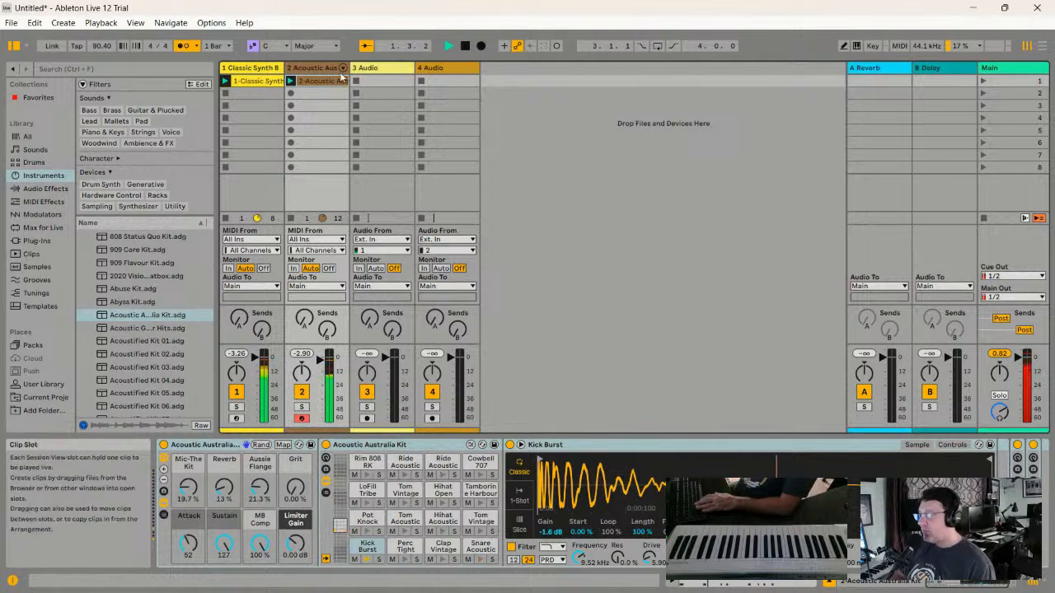
pyautogui.press('Delete')
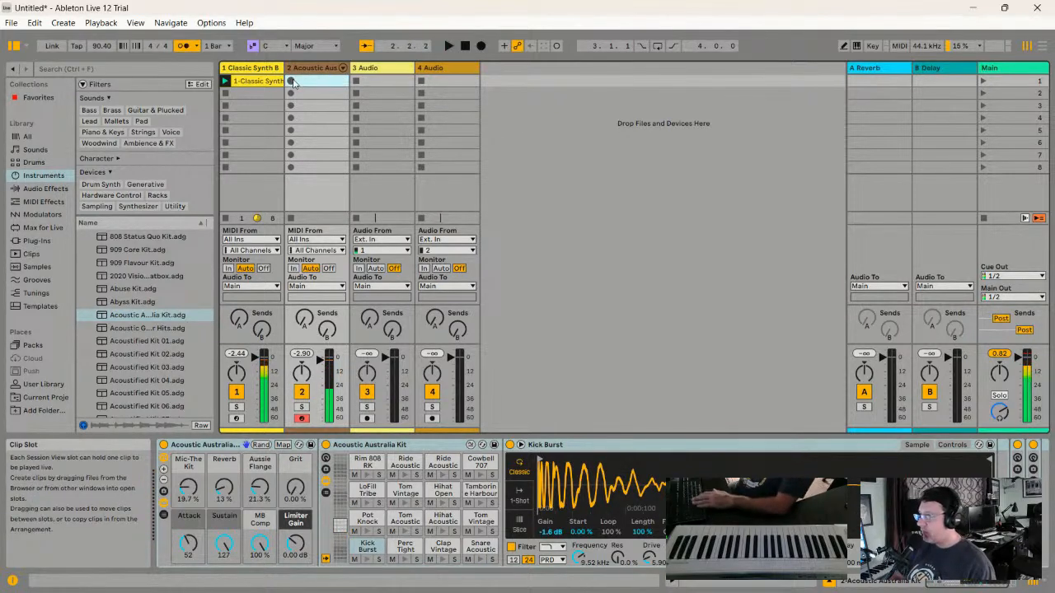
pyautogui.press('space')
# - Record a two-bar beat into the Acoustic Australia Kit track's first slot, quantize its notes to 1/16, and play it with the bass
pyautogui.click(292, 81)
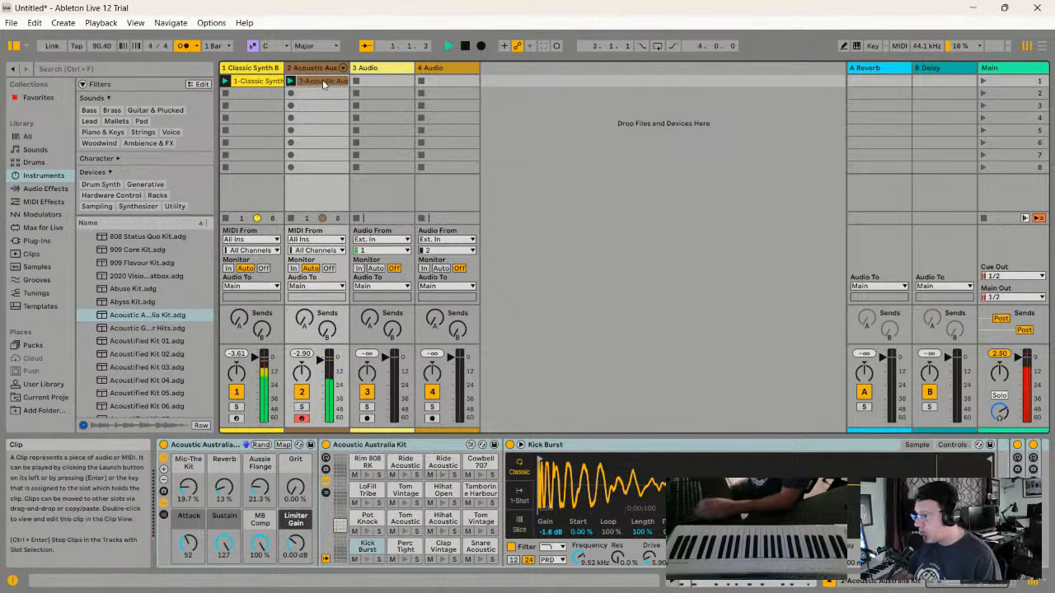
pyautogui.click(295, 83)
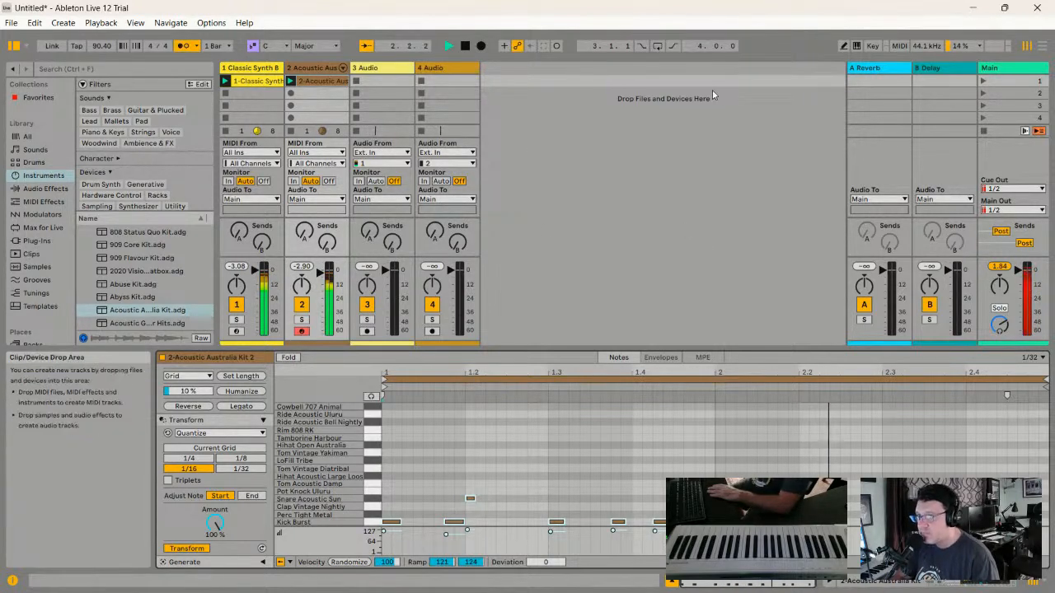
pyautogui.press('space')
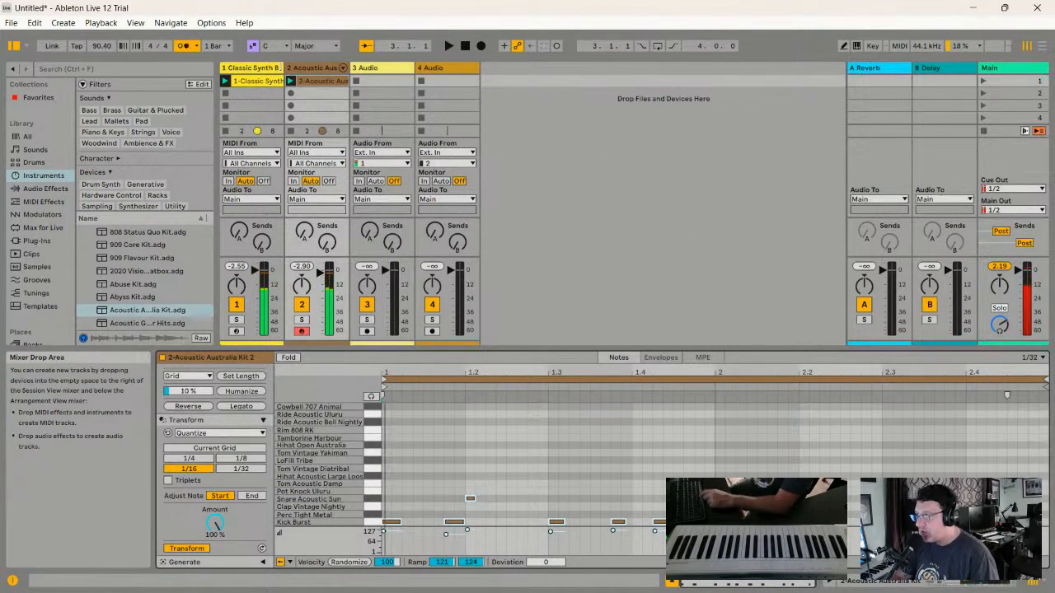
# - Filter the instrument presets by the Snappy character
pyautogui.click(43, 177)
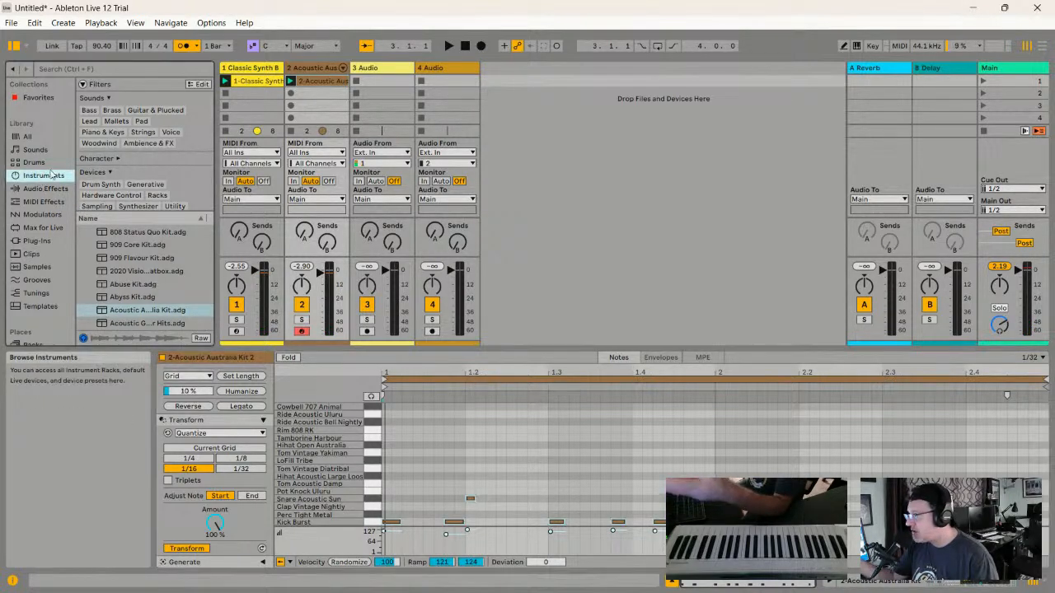
pyautogui.click(118, 158)
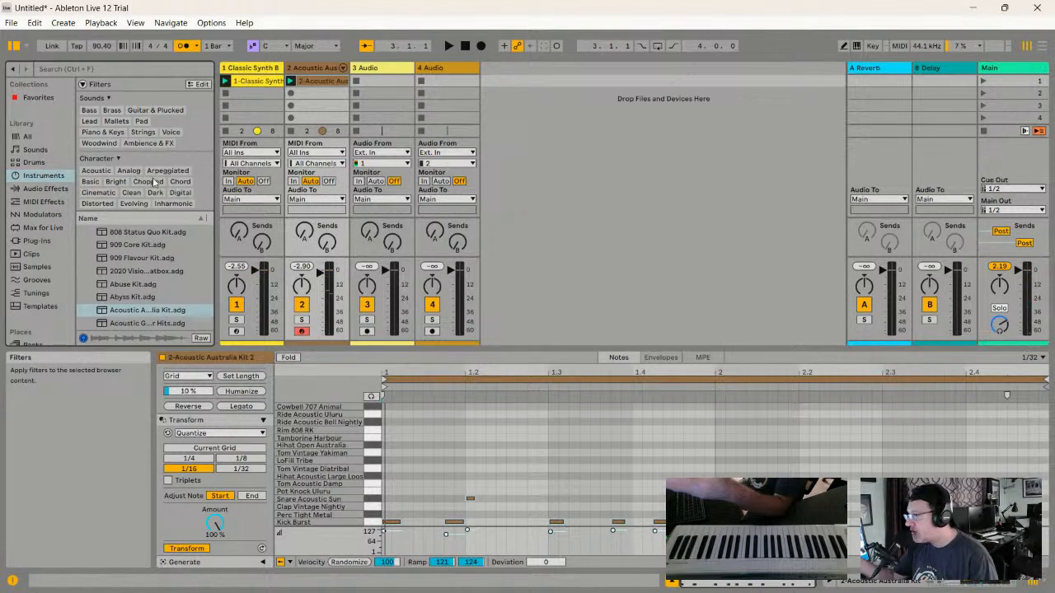
pyautogui.scroll(-2, 153, 181)
pyautogui.scroll(-1, 143, 188)
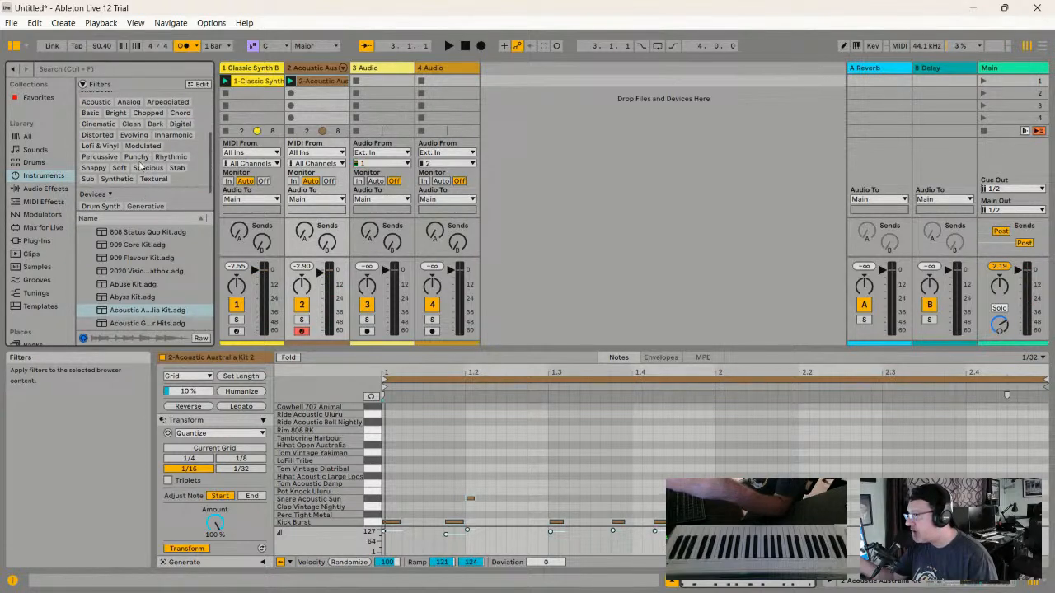
pyautogui.click(97, 169)
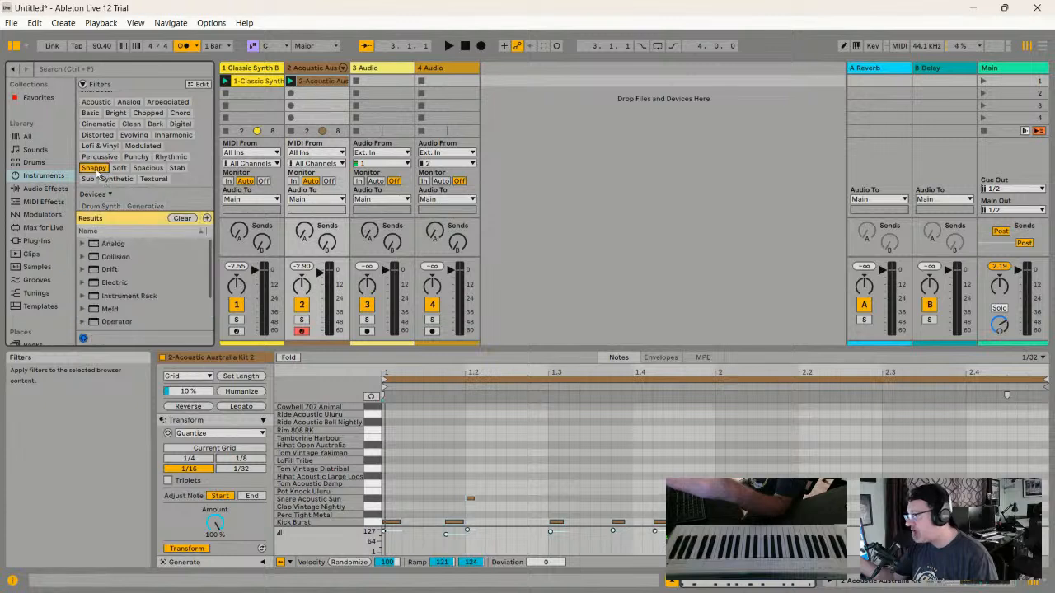
# - Audition the Analog presets from Ascend Squares to Organ Percussive, and load Organ Percussive onto a new MIDI track
pyautogui.click(83, 246)
pyautogui.click(131, 257)
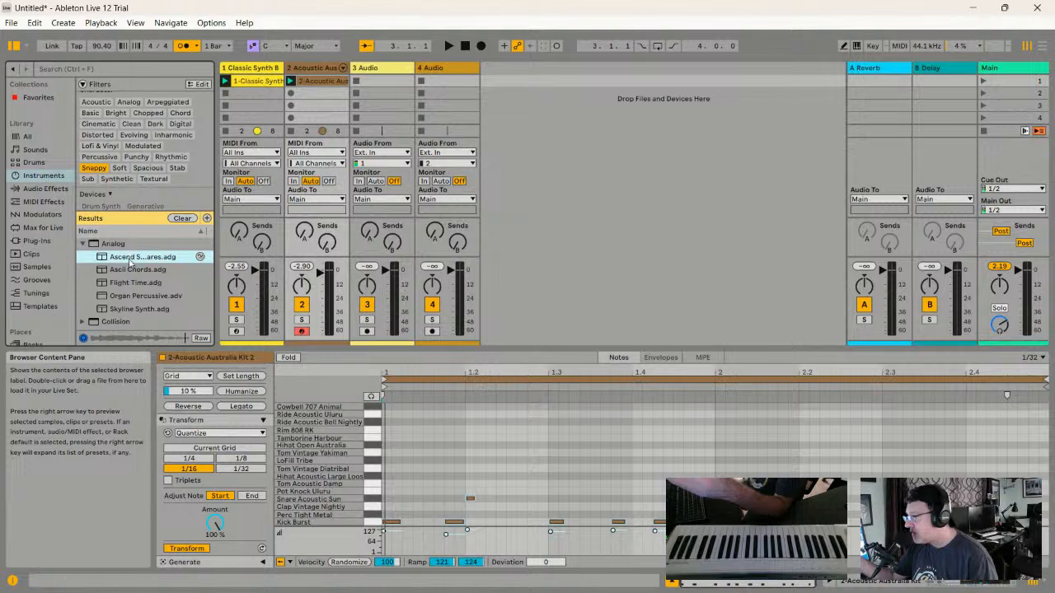
pyautogui.click(129, 270)
pyautogui.click(127, 283)
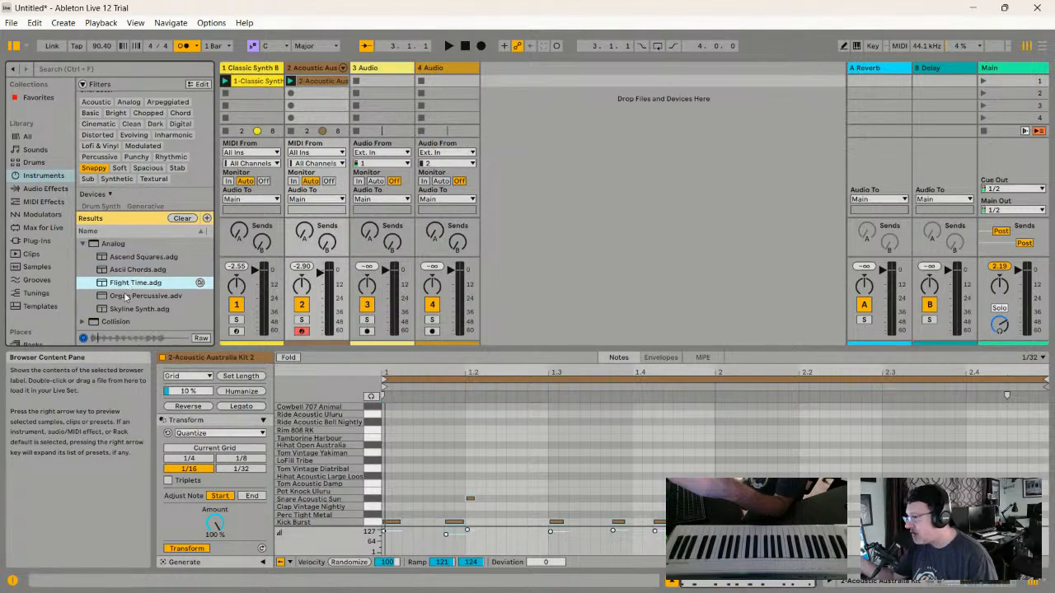
pyautogui.click(124, 298)
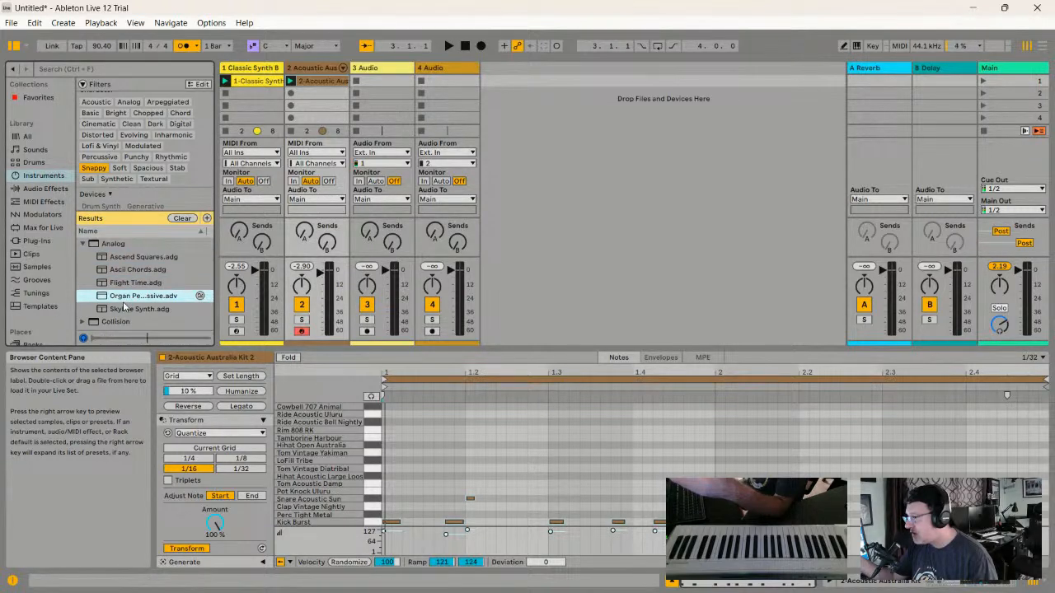
pyautogui.moveTo(490, 61); pyautogui.dragTo(504, 89)
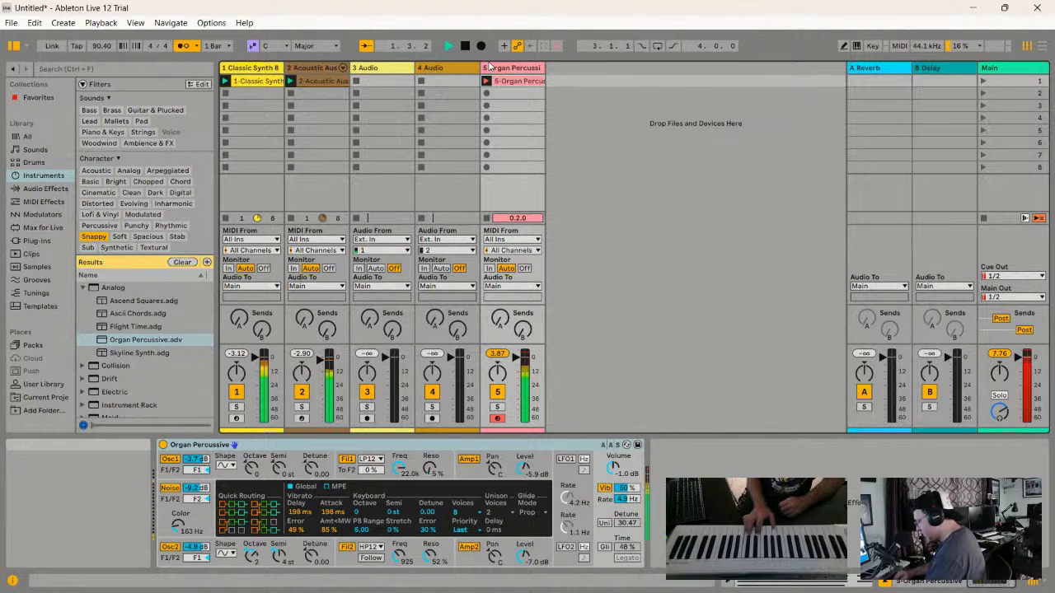
pyautogui.press('space')
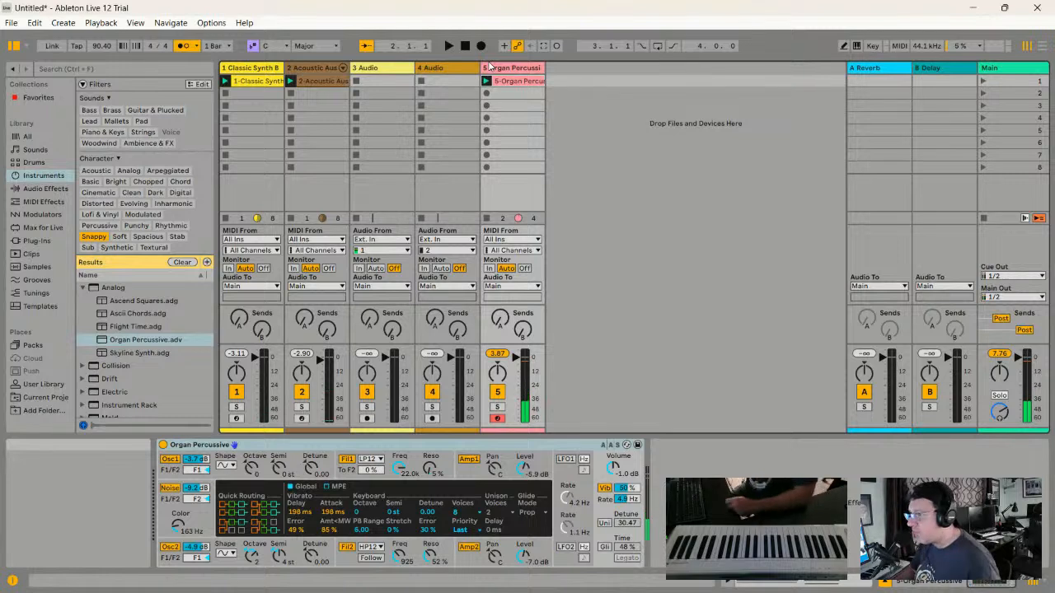
pyautogui.click(515, 81)
pyautogui.press('Delete')
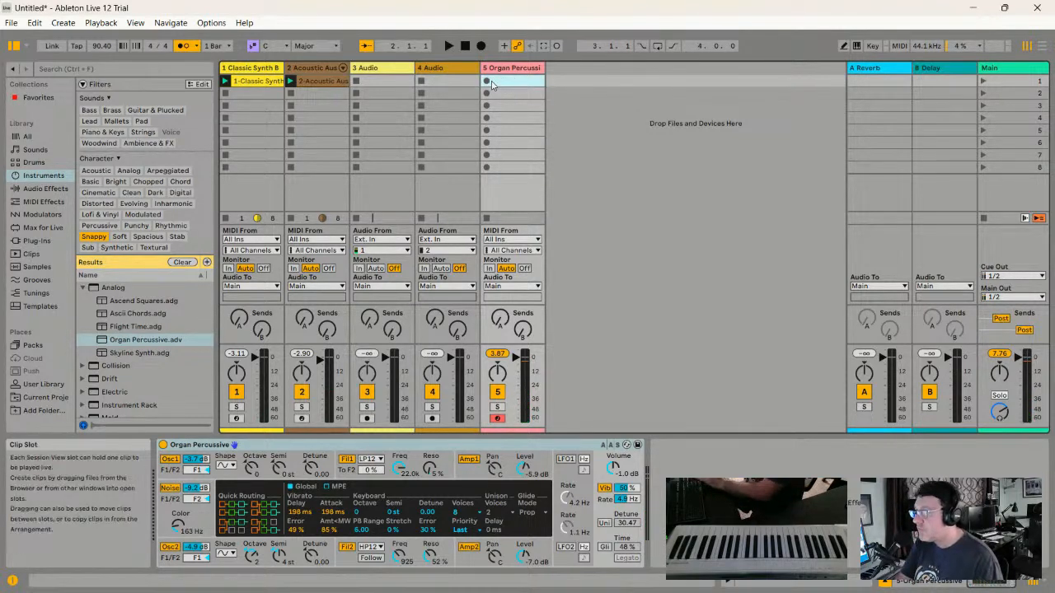
# - Record a two-bar chord part into the first slot of the Organ Percussive track, and open the clip
pyautogui.click(487, 81)
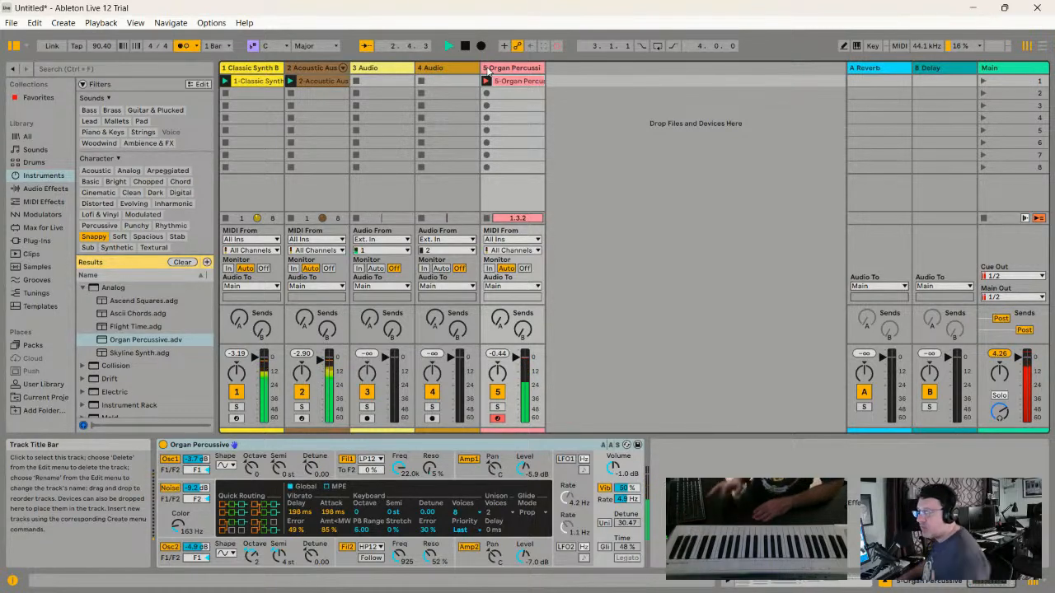
pyautogui.press('space')
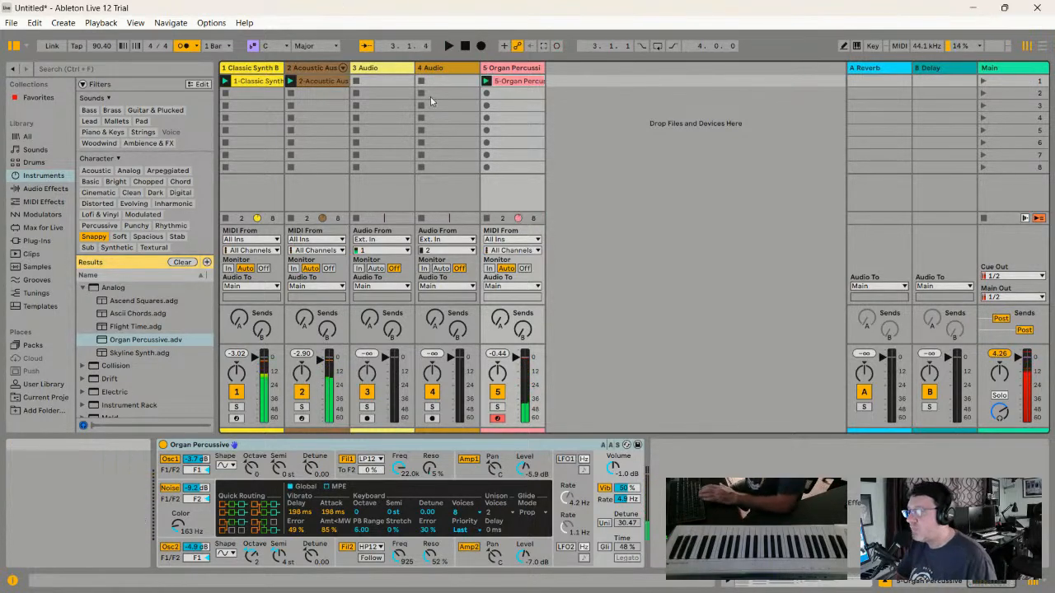
pyautogui.doubleClick(511, 81)
# - Select all notes of the Organ Percussive clip and quantize their starts to 1/16
pyautogui.click(498, 534)
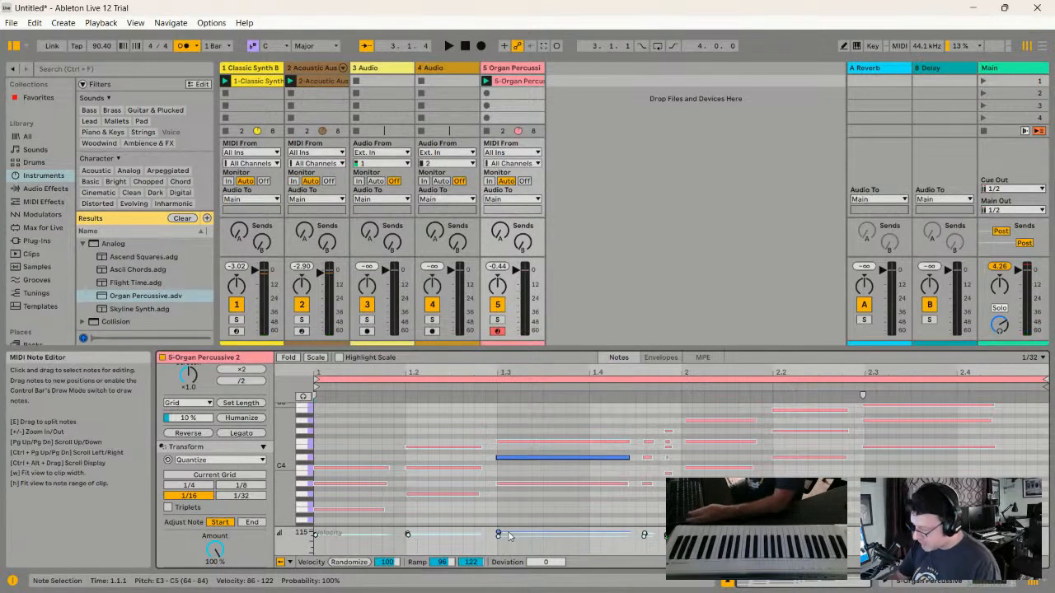
pyautogui.click(461, 493)
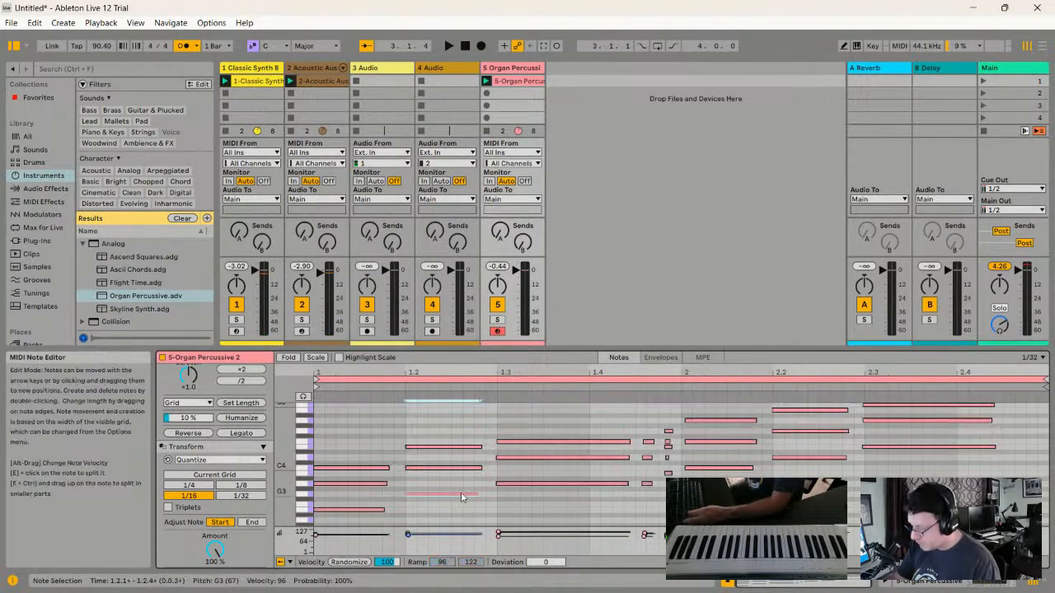
pyautogui.hotkey('ctrl', 'a')
# - Play the quantized organ chords with the bass and drums, checking the short notes around 1.4.4
pyautogui.press('space')
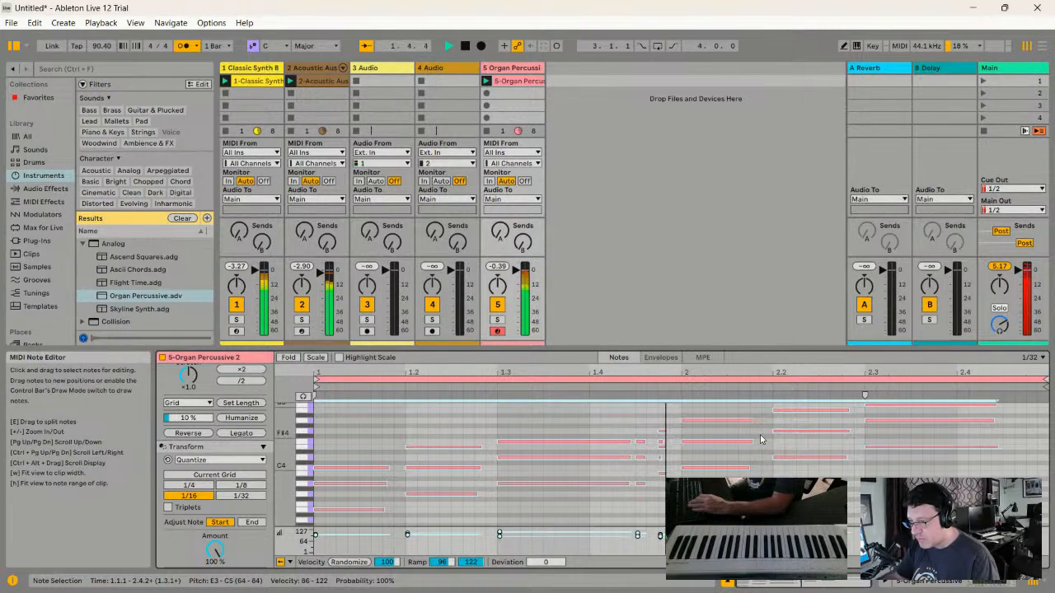
pyautogui.press('space')
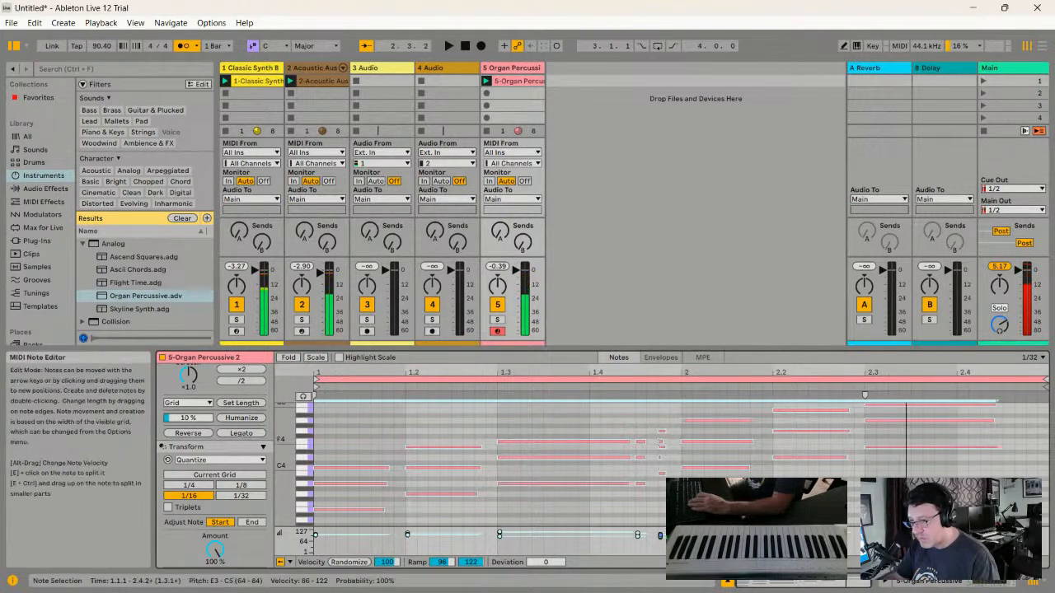
pyautogui.click(659, 460)
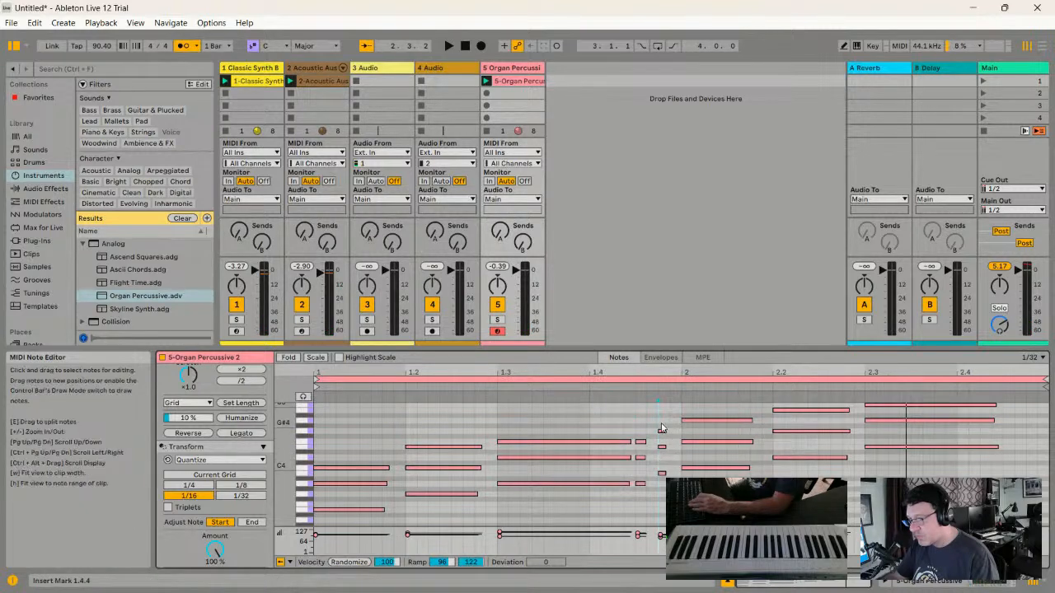
pyautogui.press('space')
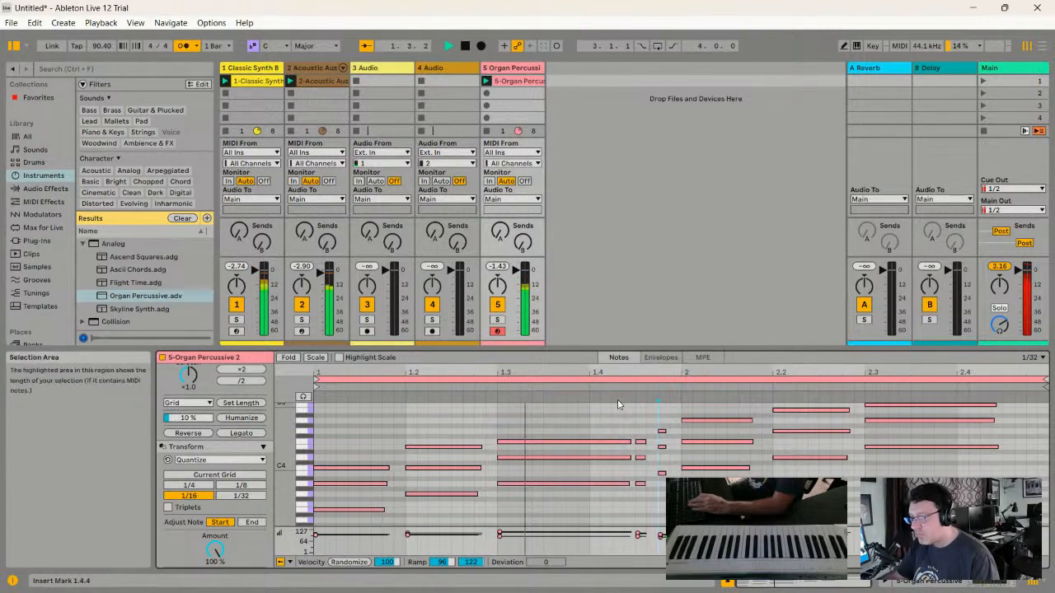
# - Raise the Reverb and Delay sends of the Organ Percussive track and insert an Arpeggiator before its instrument
pyautogui.moveTo(501, 241); pyautogui.dragTo(503, 235)
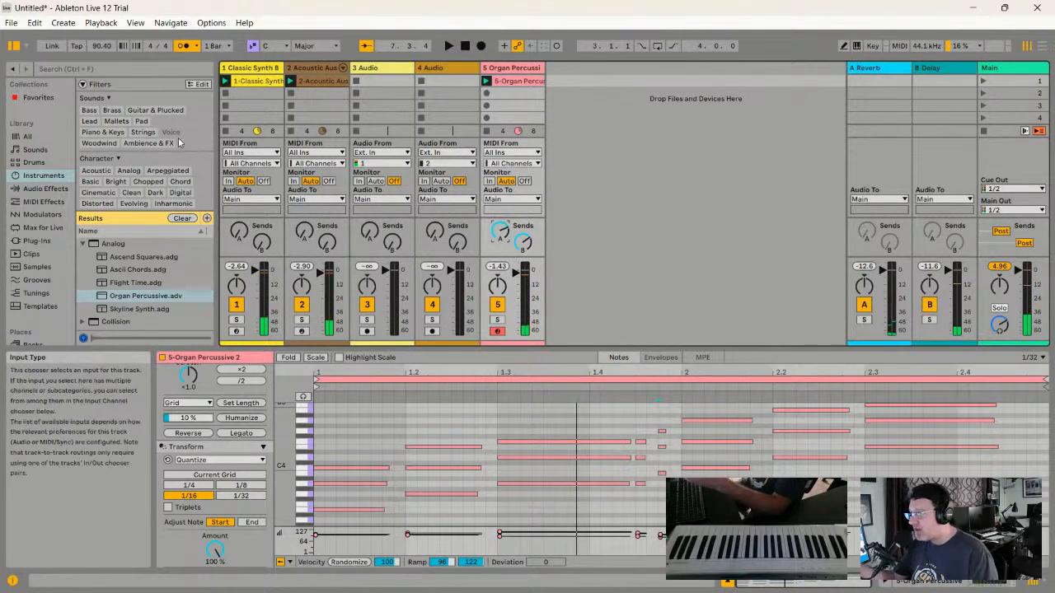
pyautogui.click(41, 201)
pyautogui.moveTo(115, 162); pyautogui.dragTo(410, 487)
pyautogui.press('space')
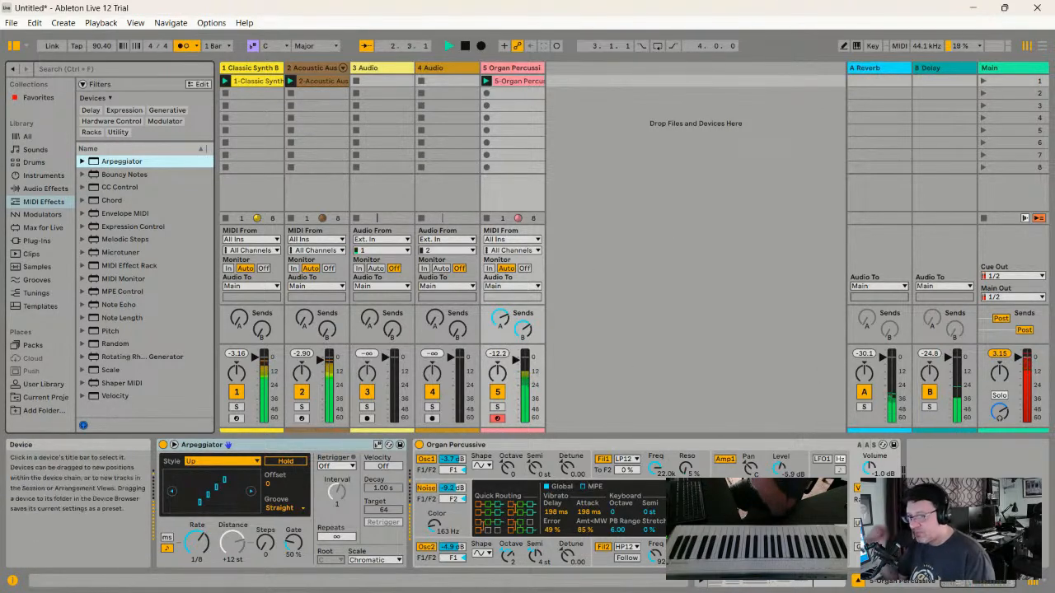
# - Raise the organ's volume to 2.5 dB and try the arpeggiator styles Converge and UpDown, settling on Pinky Up
pyautogui.moveTo(869, 471); pyautogui.dragTo(869, 466)
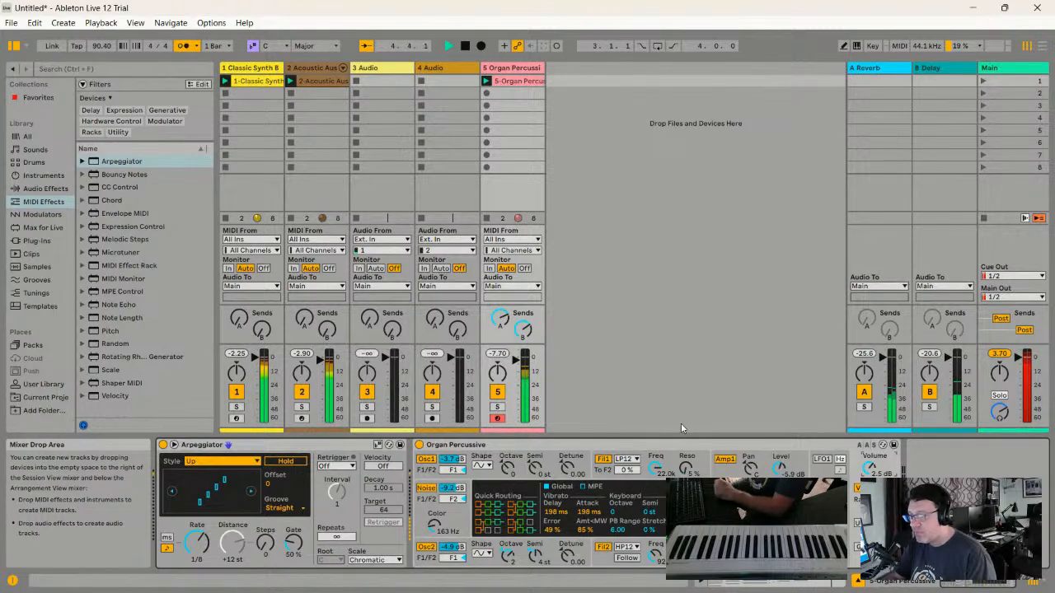
pyautogui.click(509, 466)
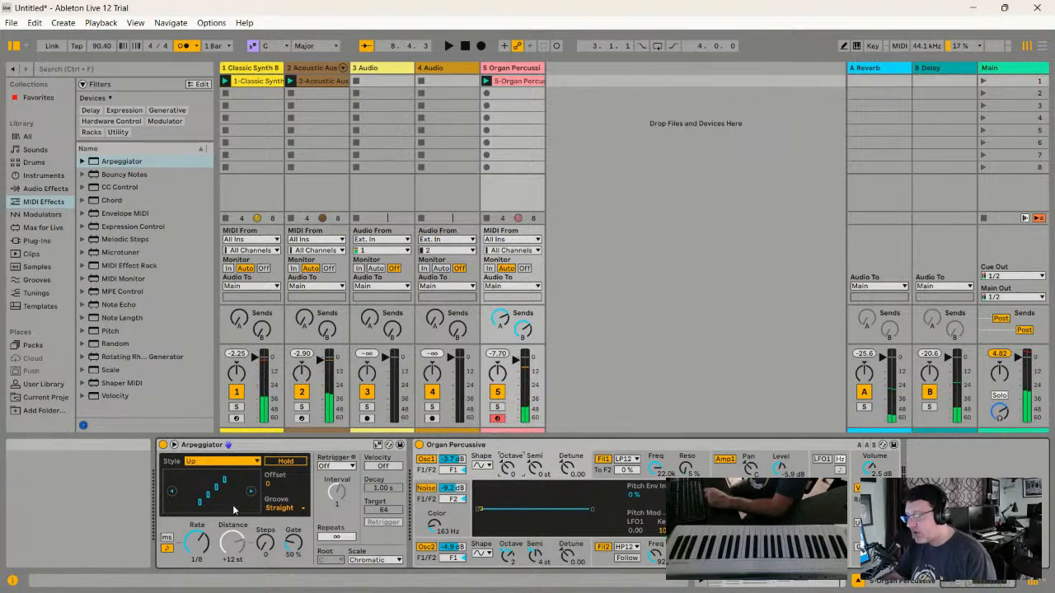
pyautogui.click(218, 462)
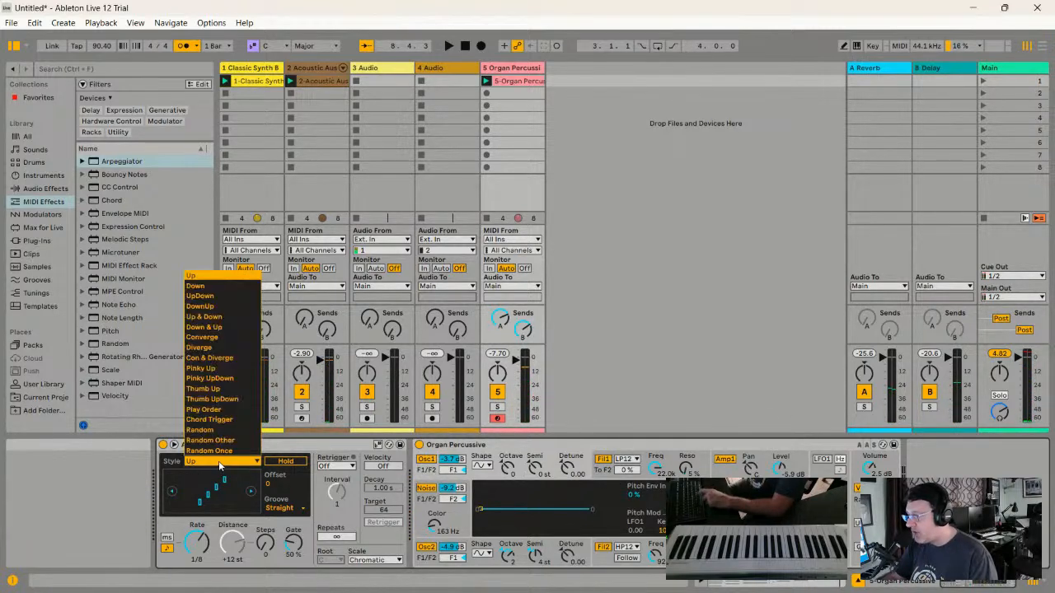
pyautogui.click(209, 336)
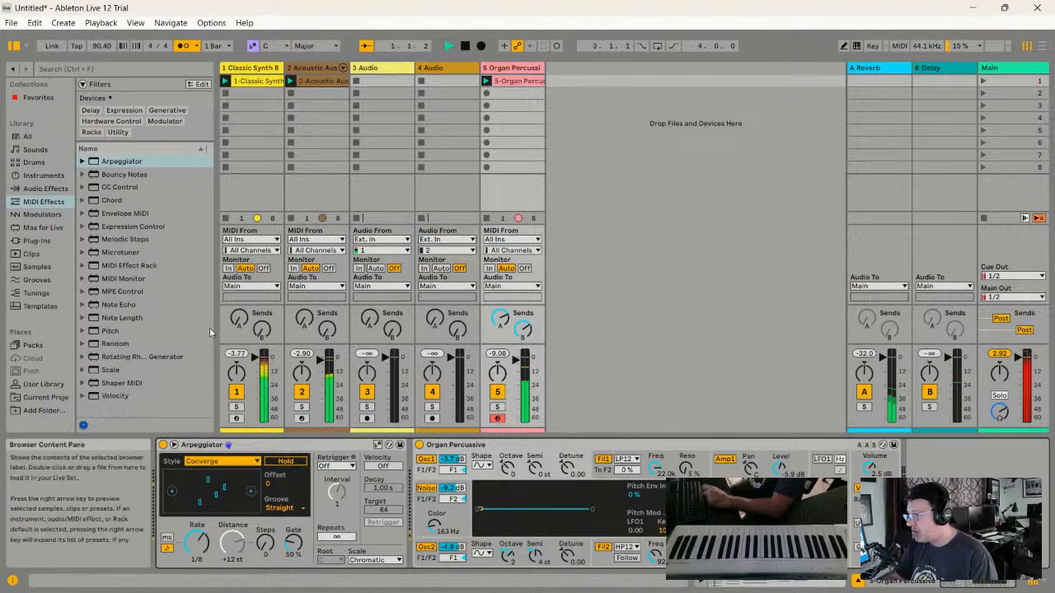
pyautogui.click(240, 466)
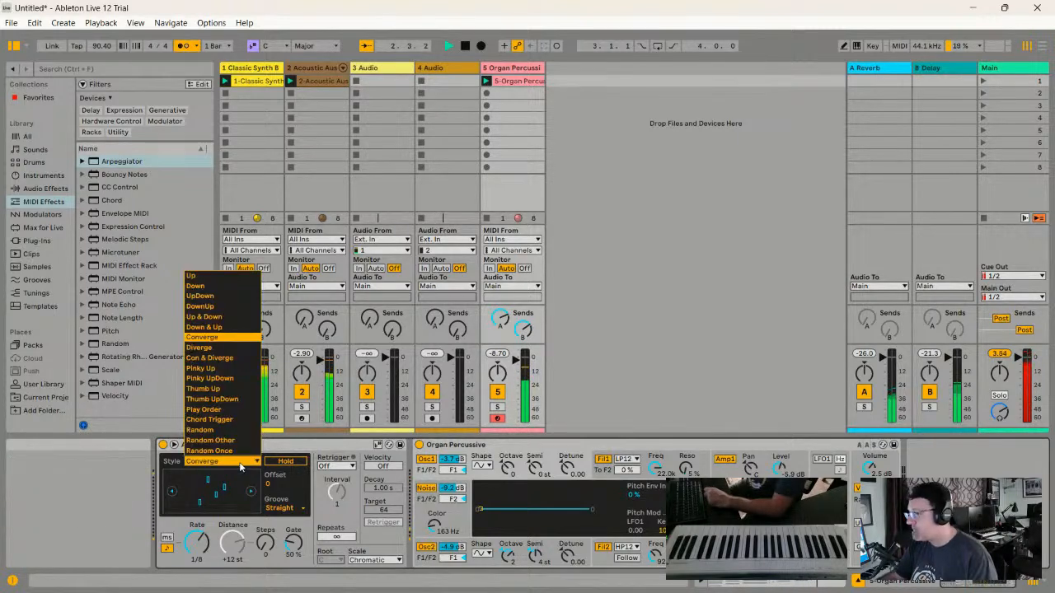
pyautogui.click(206, 296)
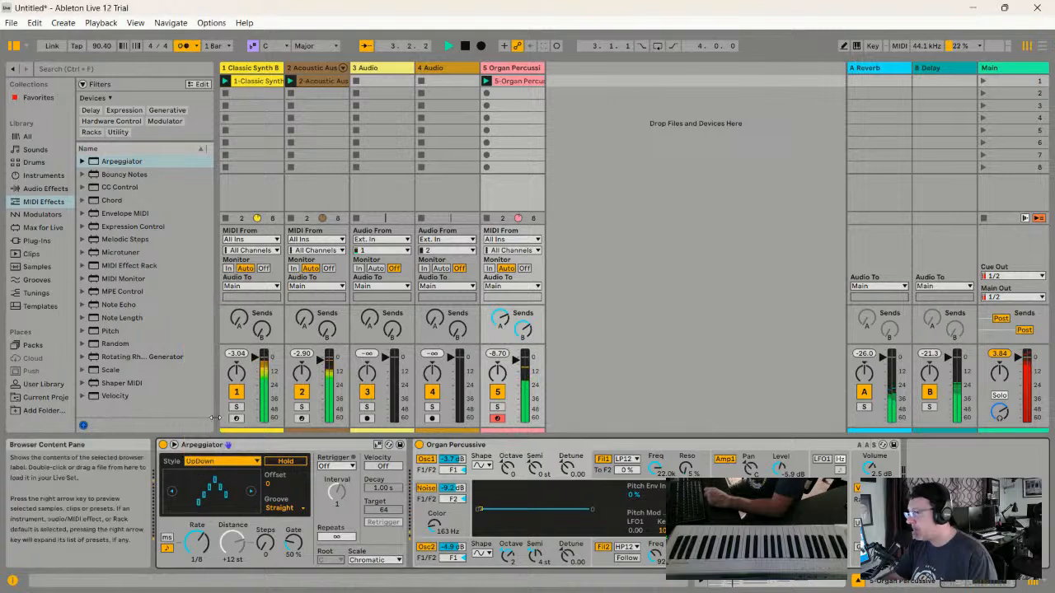
pyautogui.click(222, 462)
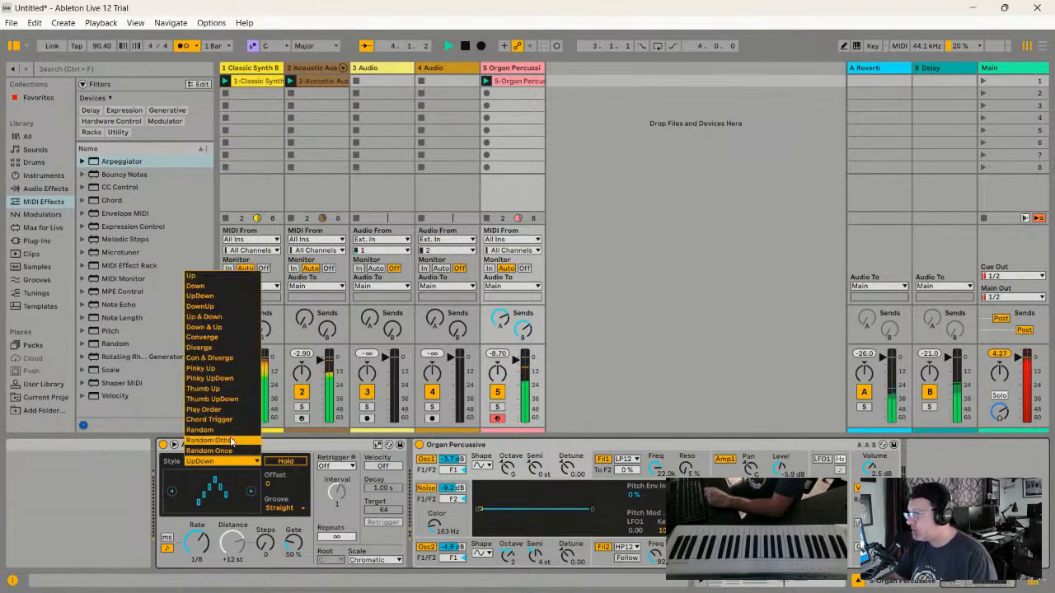
pyautogui.click(202, 367)
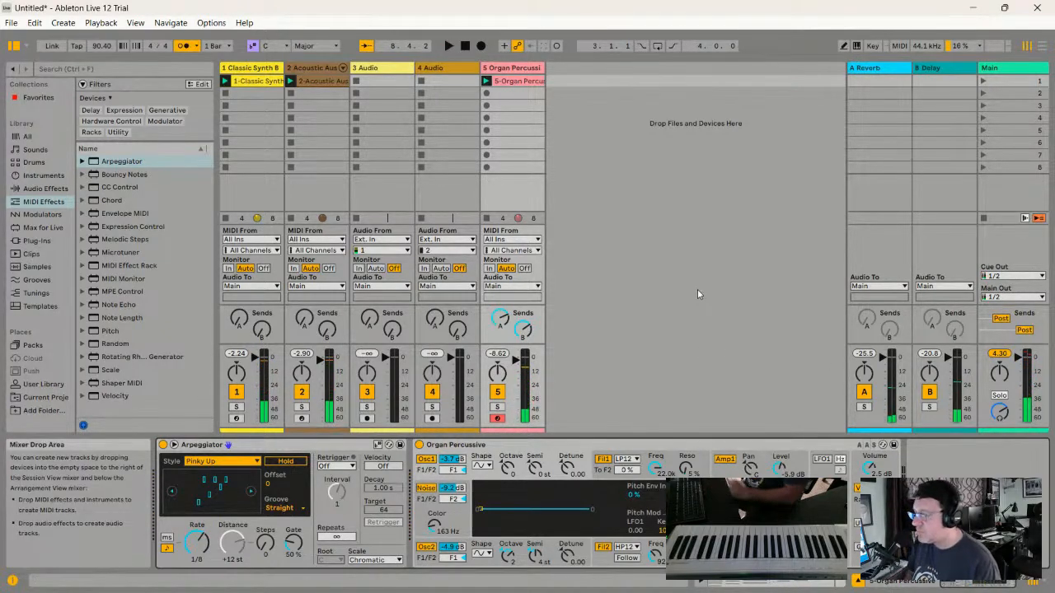
# - Browse the audio effects and add Overdrive to the Organ Percussive track
pyautogui.click(43, 189)
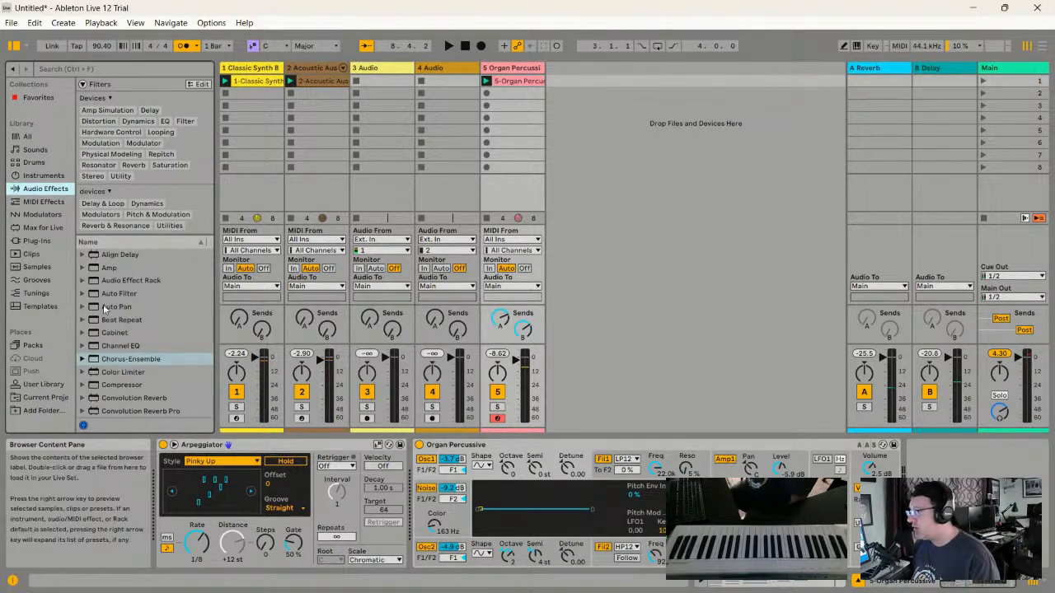
pyautogui.scroll(-6, 104, 308)
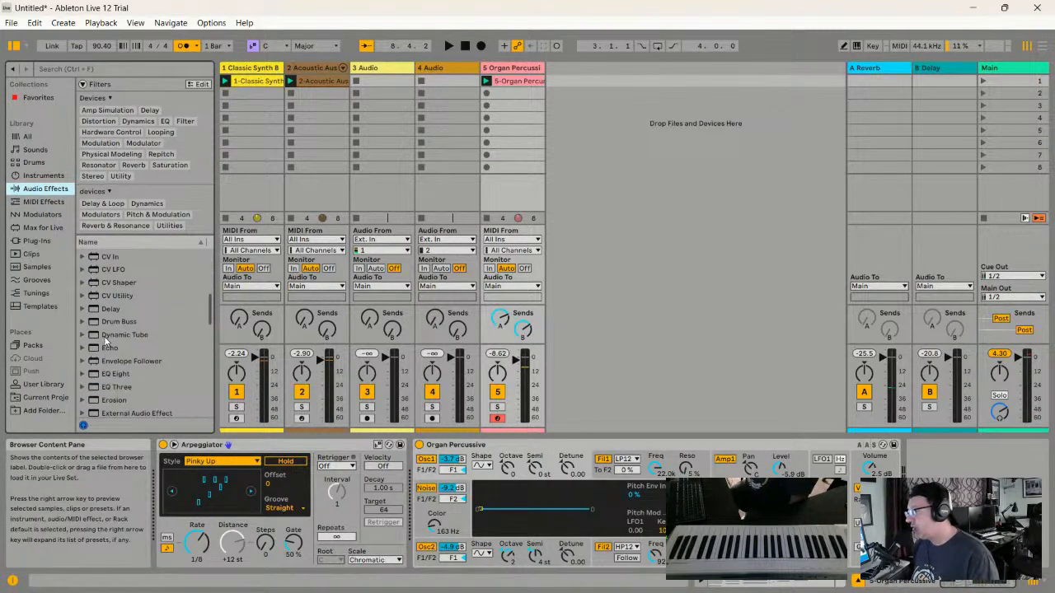
pyautogui.scroll(6, 119, 321)
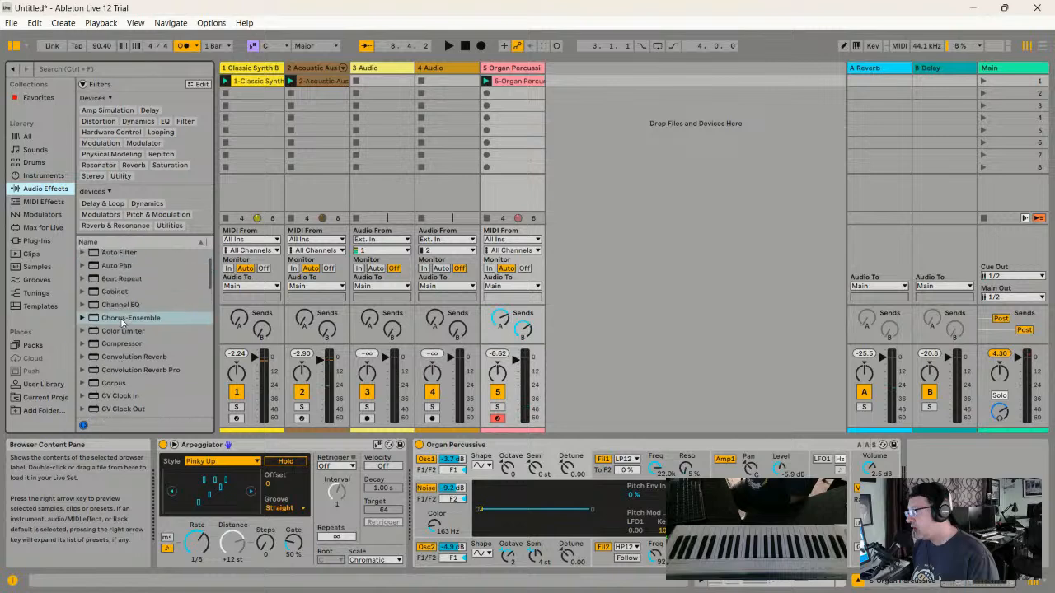
pyautogui.scroll(-12, 120, 317)
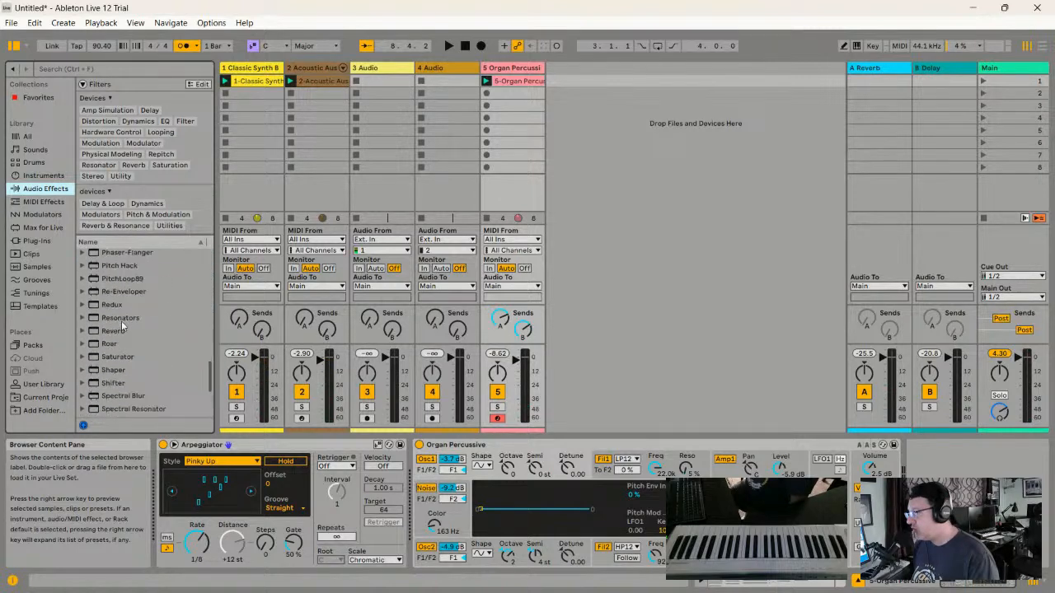
pyautogui.click(117, 309)
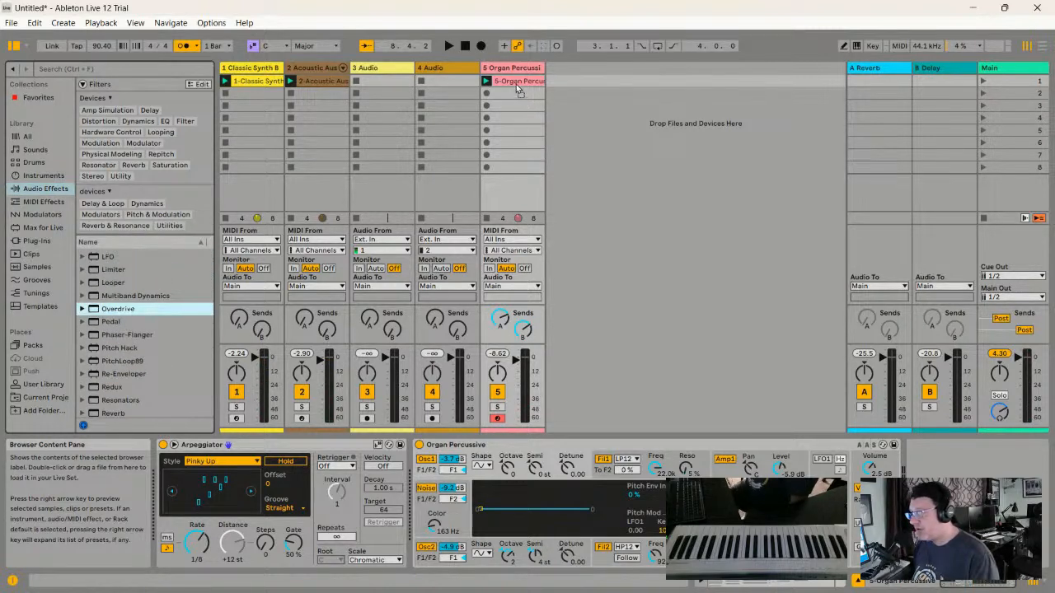
pyautogui.press('Return')
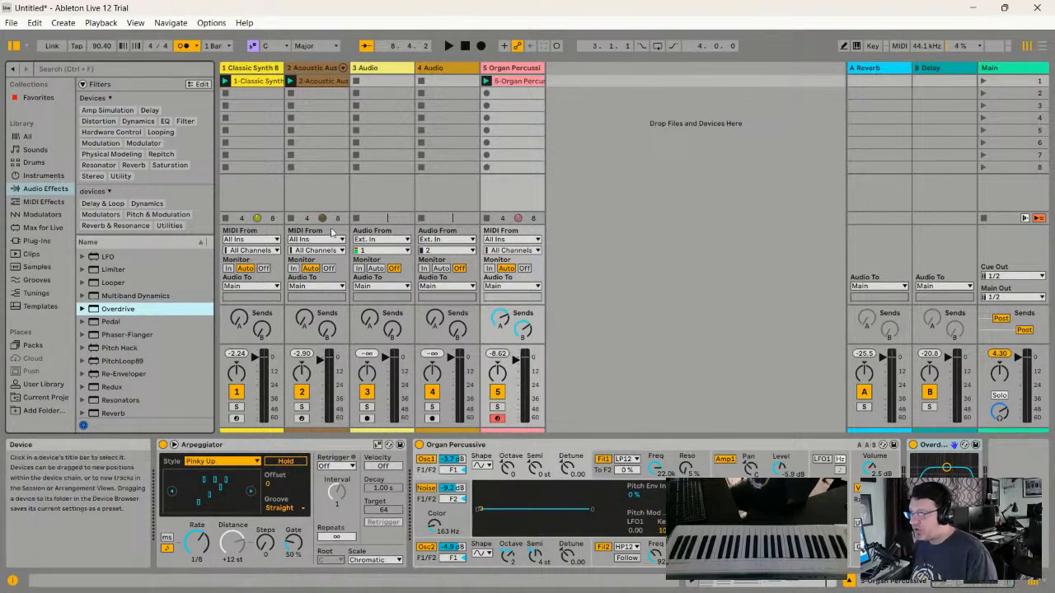
# - Play the loops and lower the Organ Percussive instrument's volume to -14 dB
pyautogui.click(486, 82)
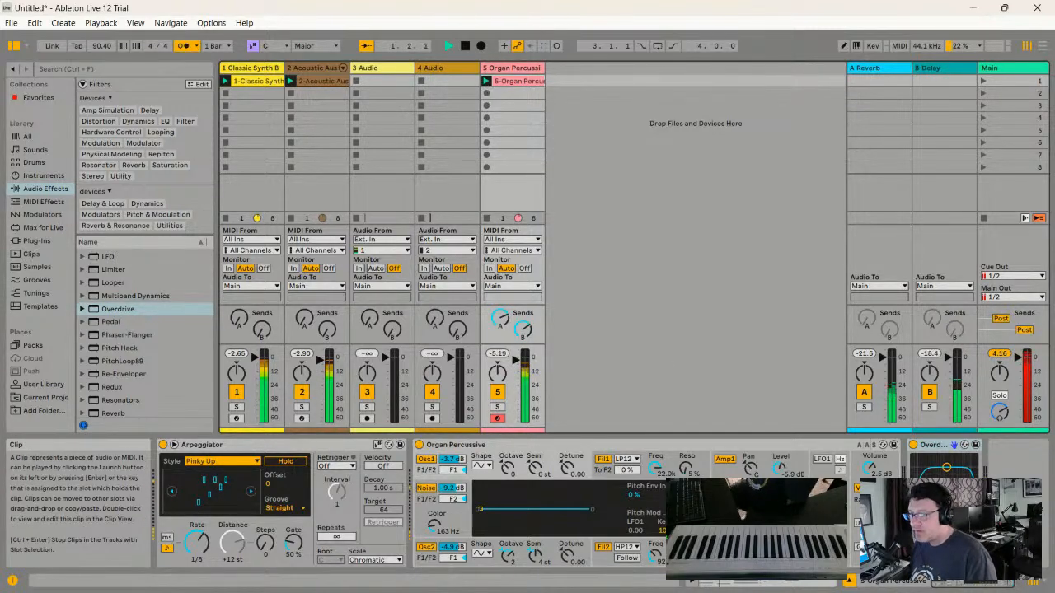
pyautogui.click(869, 468)
pyautogui.moveTo(870, 470); pyautogui.dragTo(867, 472)
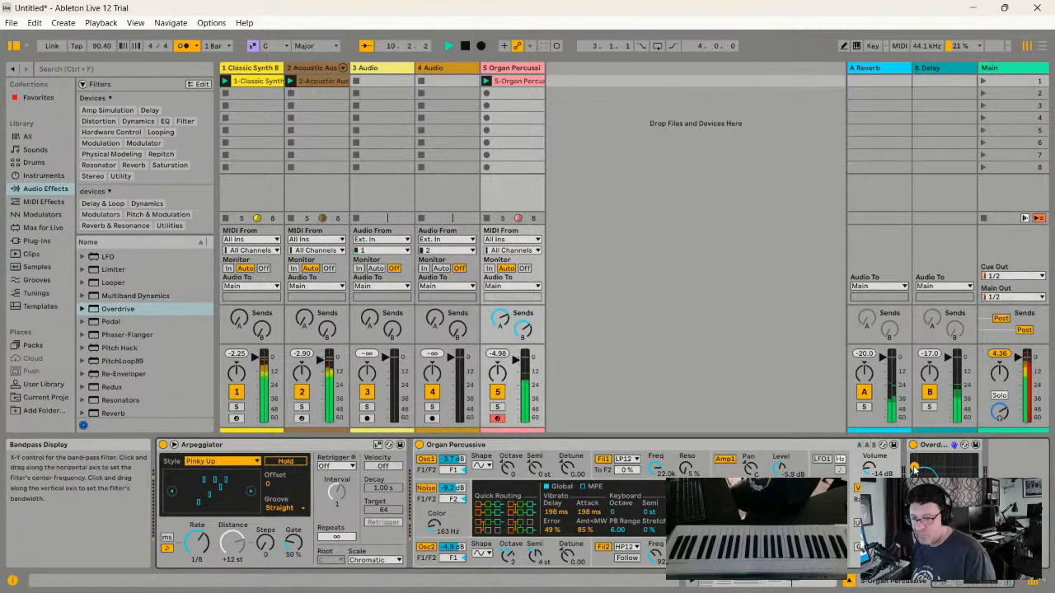
# - Sweep the Overdrive's band-pass frequency during playback, and delete the Overdrive from the organ track
pyautogui.moveTo(913, 467); pyautogui.dragTo(944, 474)
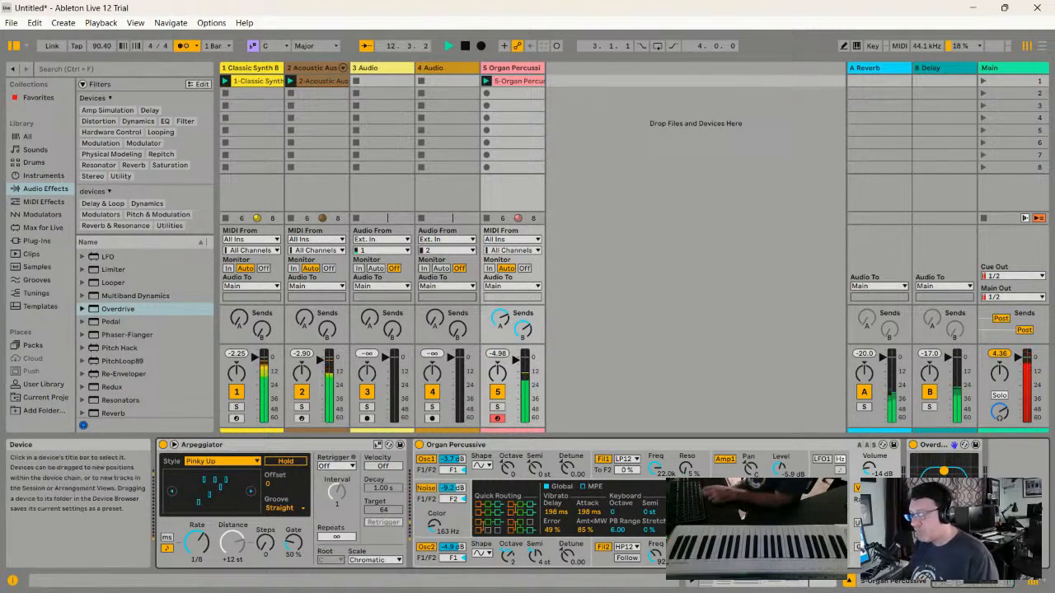
pyautogui.rightClick(932, 446)
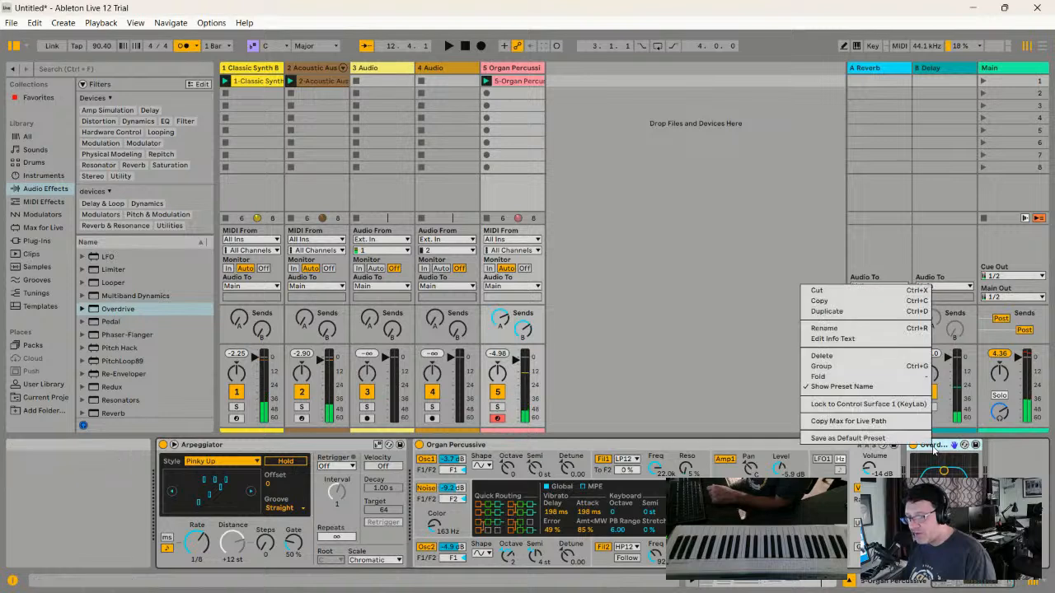
pyautogui.click(839, 355)
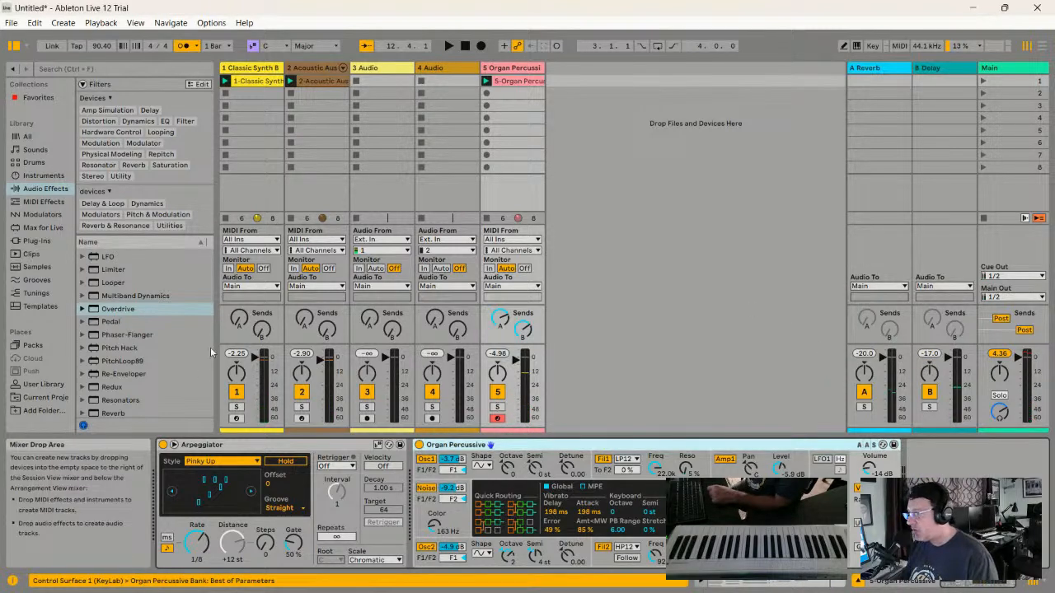
# - Browse the audio effects and add Amp after the Organ Percussive instrument
pyautogui.scroll(-5, 132, 331)
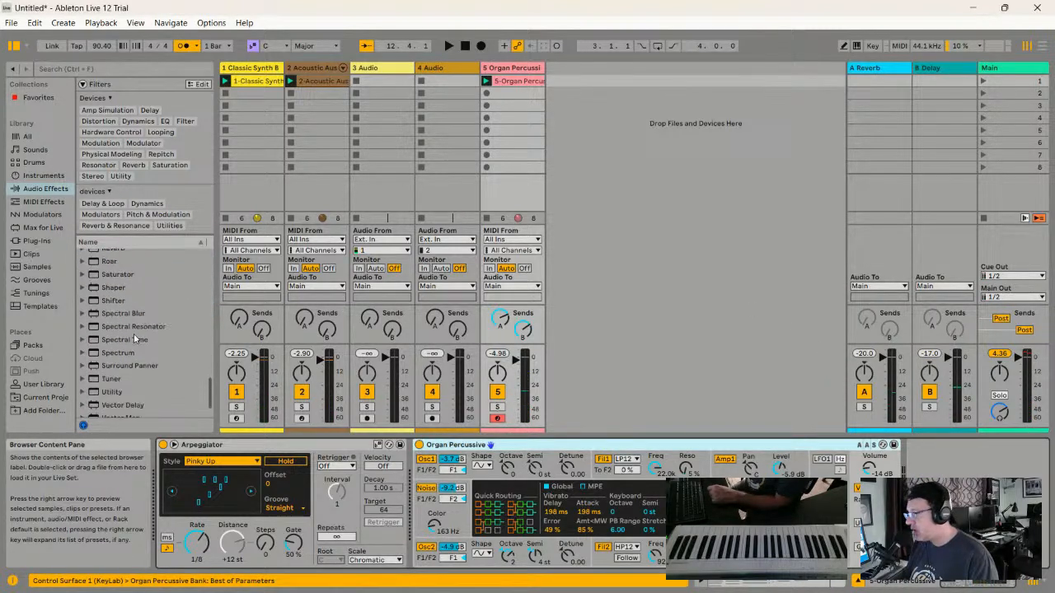
pyautogui.scroll(6, 133, 337)
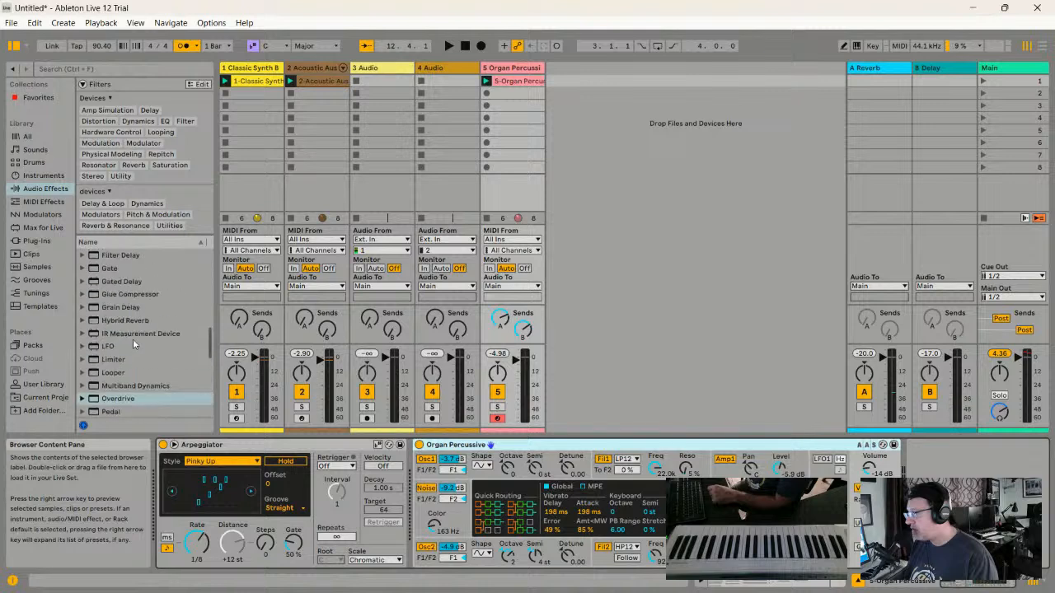
pyautogui.scroll(5, 135, 340)
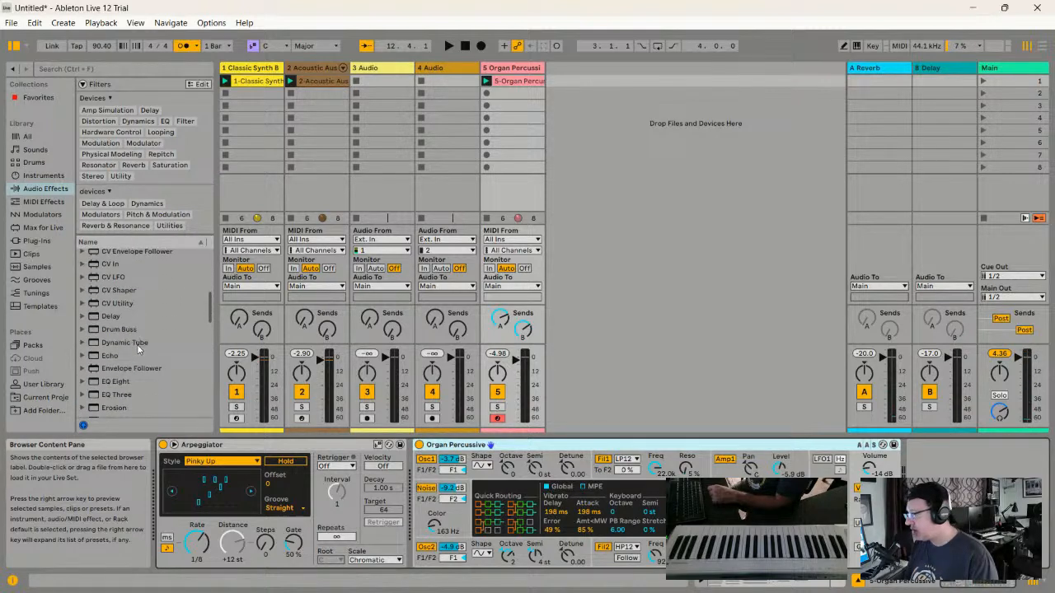
pyautogui.scroll(5, 136, 339)
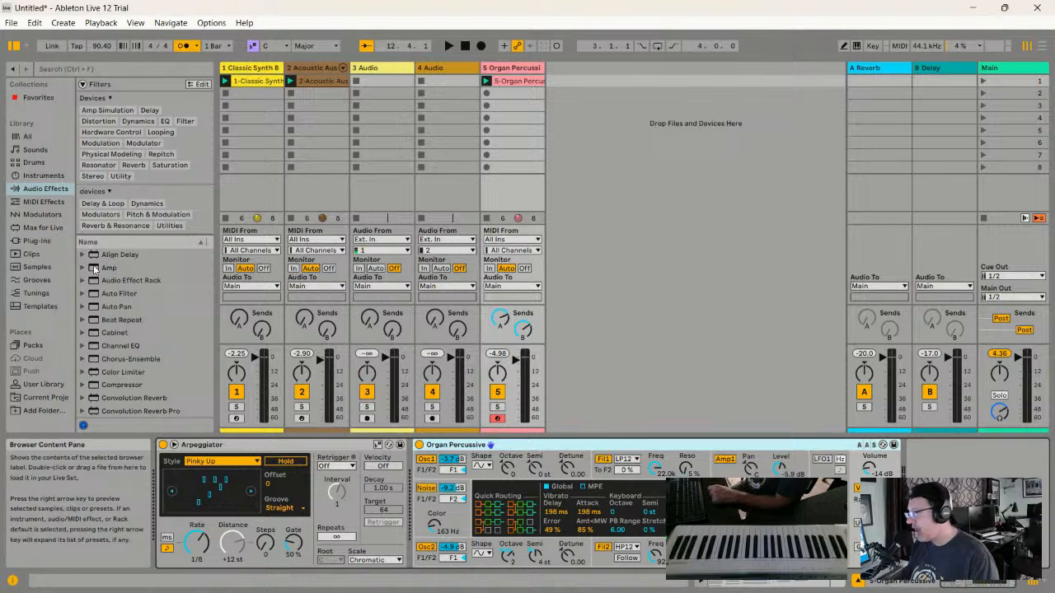
pyautogui.moveTo(94, 270); pyautogui.dragTo(795, 429)
pyautogui.moveTo(916, 476); pyautogui.dragTo(914, 474)
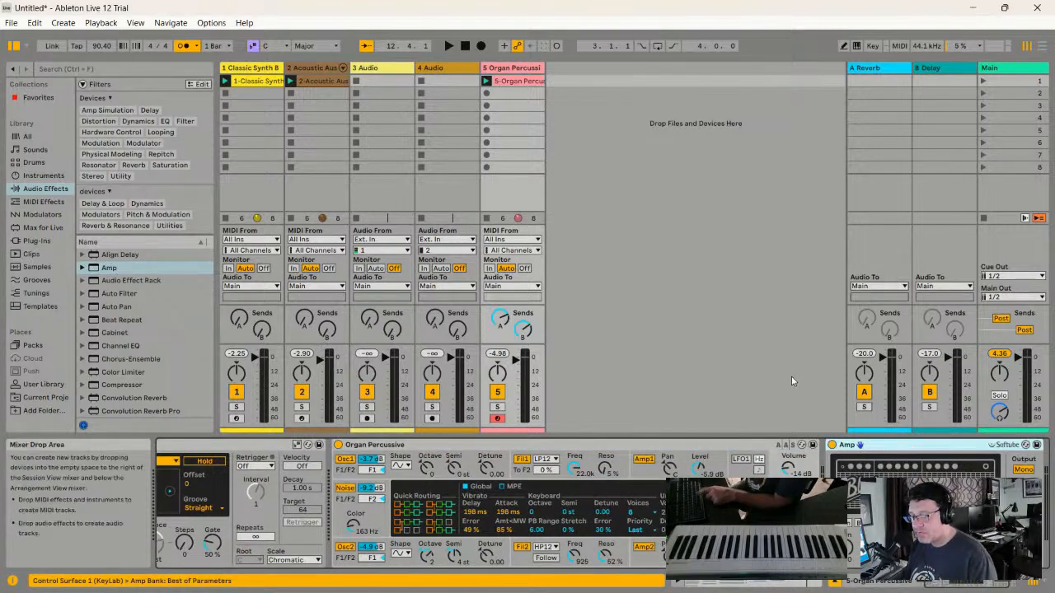
# - Play the loops and compare Clean with other amp types on the organ's Amp effect
pyautogui.press('space')
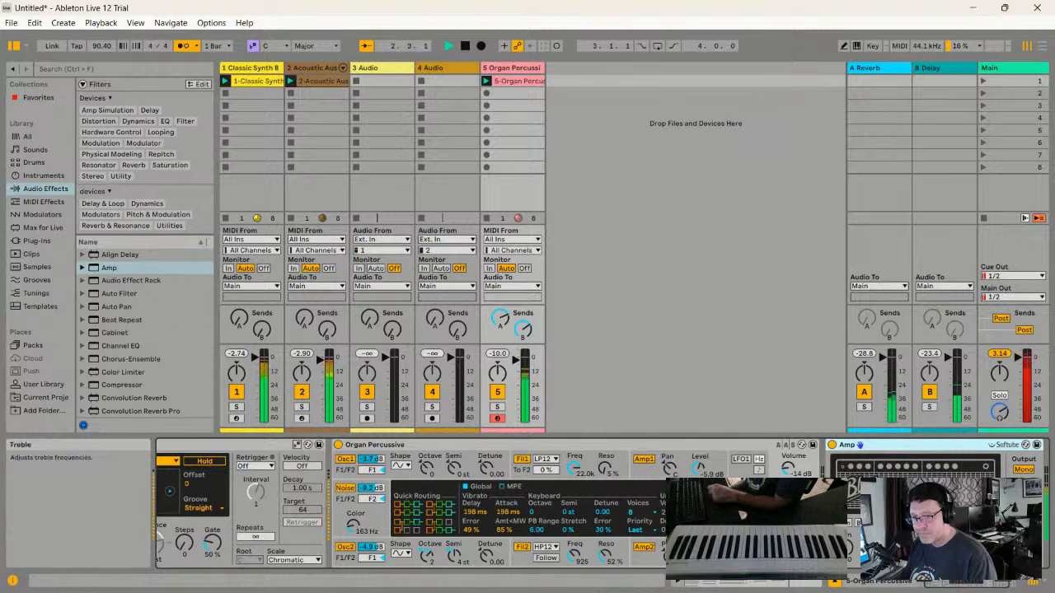
pyautogui.click(853, 524)
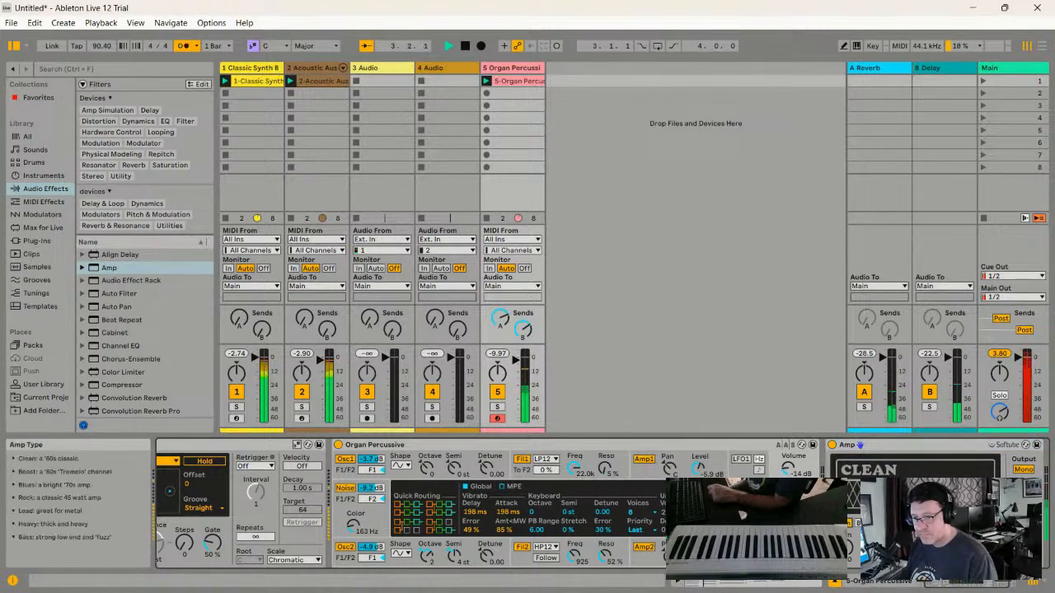
pyautogui.click(915, 523)
pyautogui.click(938, 523)
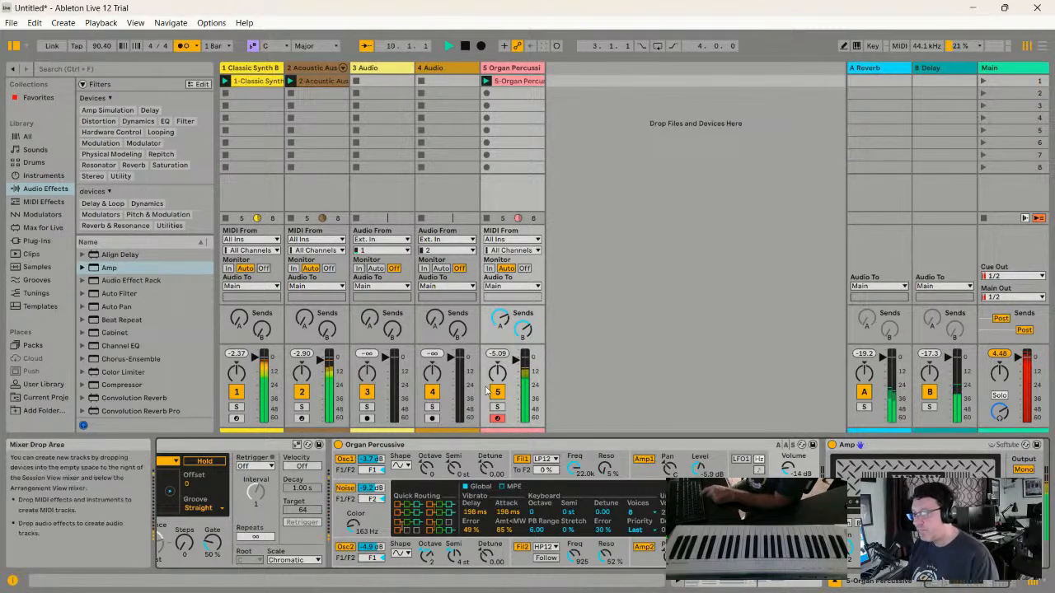
# - Add Chorus-Ensemble after the Amp on the organ track and play the loops through it
pyautogui.scroll(-1, 130, 332)
pyautogui.click(117, 318)
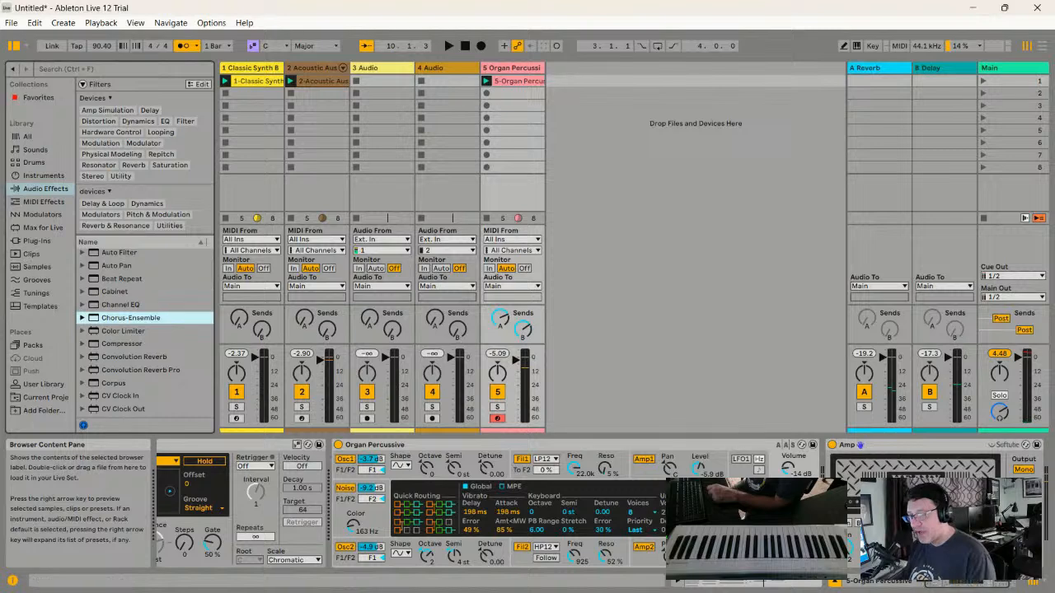
pyautogui.moveTo(117, 318); pyautogui.dragTo(992, 486)
pyautogui.press('space')
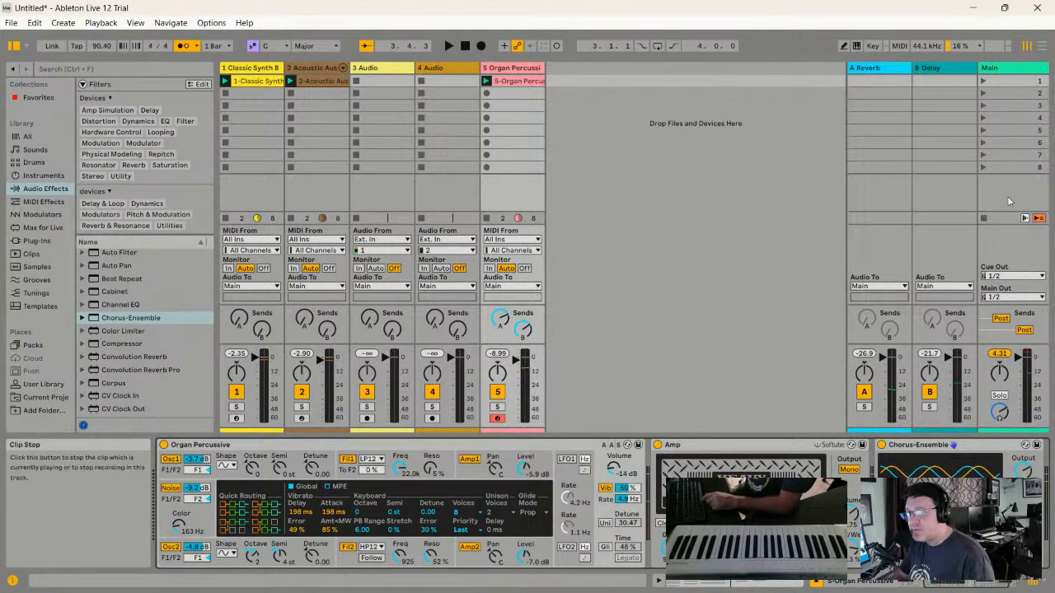
# - Play the organ clip alone, and bring in the drum clip without the bass
pyautogui.press('space')
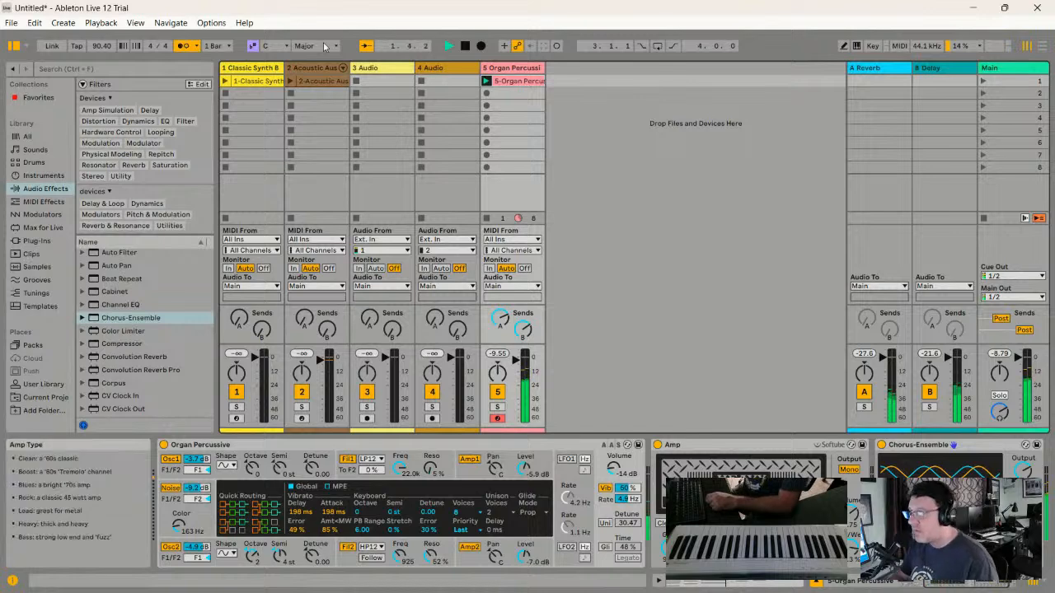
pyautogui.click(293, 81)
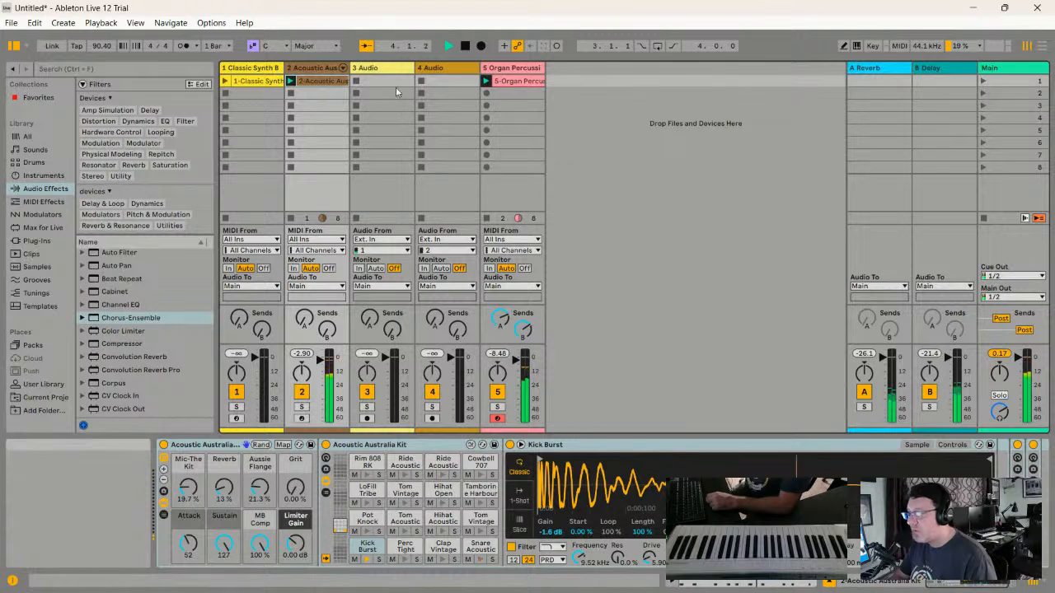
pyautogui.press('space')
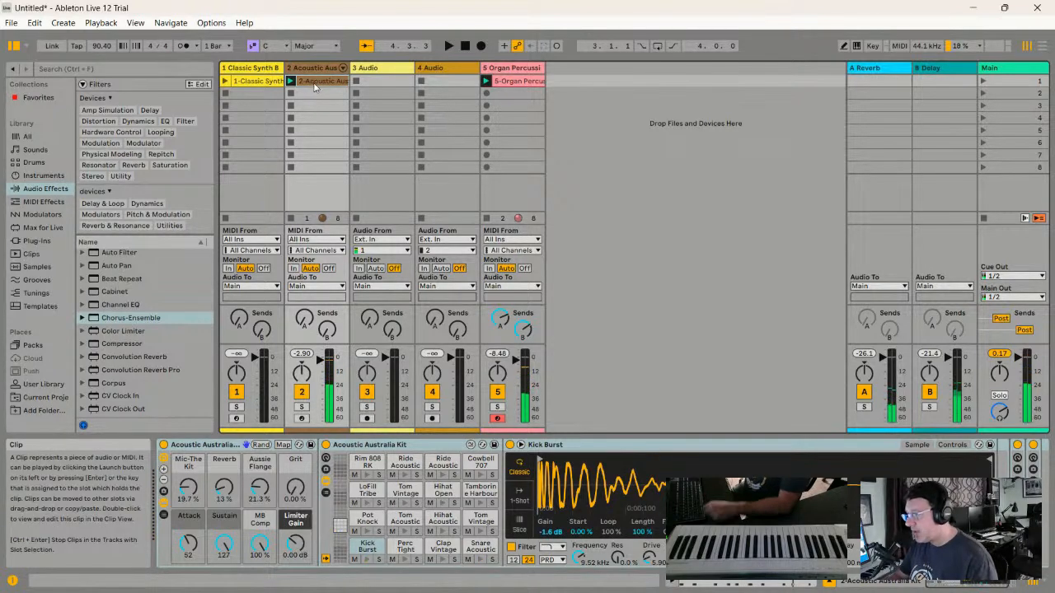
# - Duplicate the drum clip into the track's second slot and overdub Hihat Acoustic and Pot Knock hits in the copy
pyautogui.moveTo(311, 86); pyautogui.dragTo(313, 96)
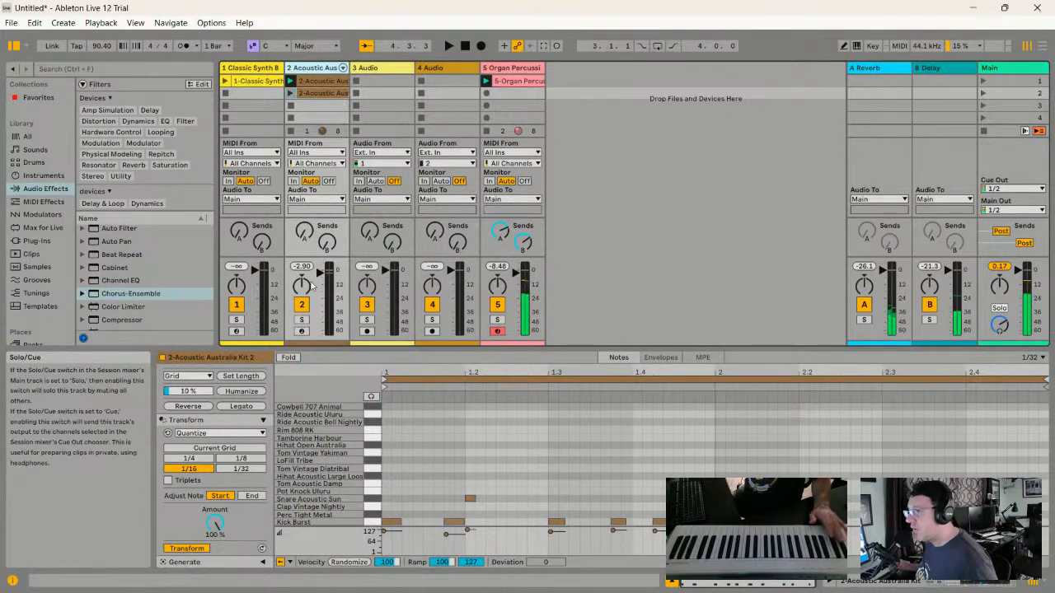
pyautogui.click(317, 66)
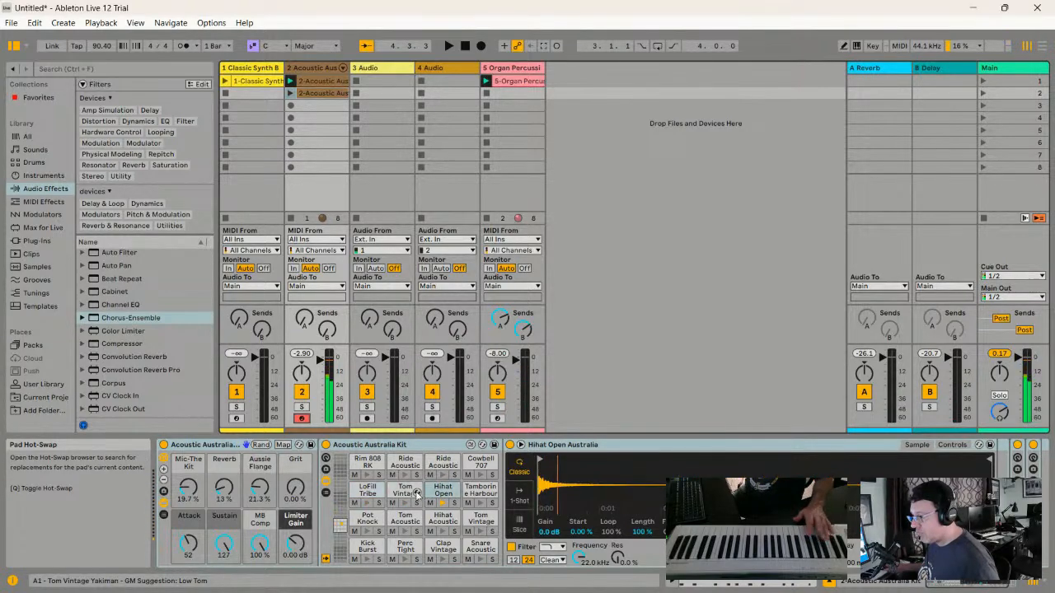
pyautogui.click(313, 93)
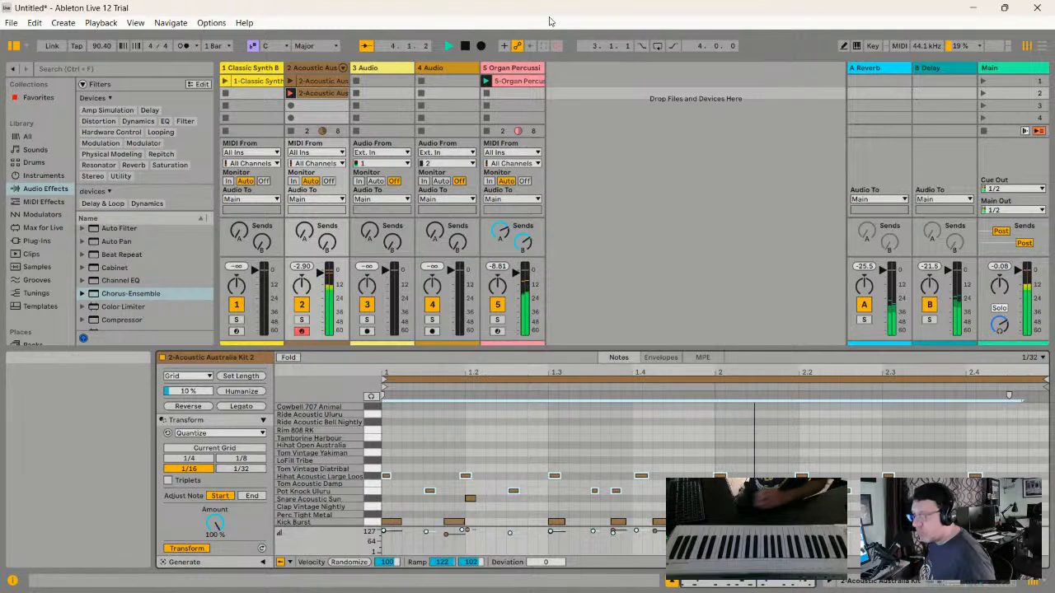
pyautogui.click(466, 46)
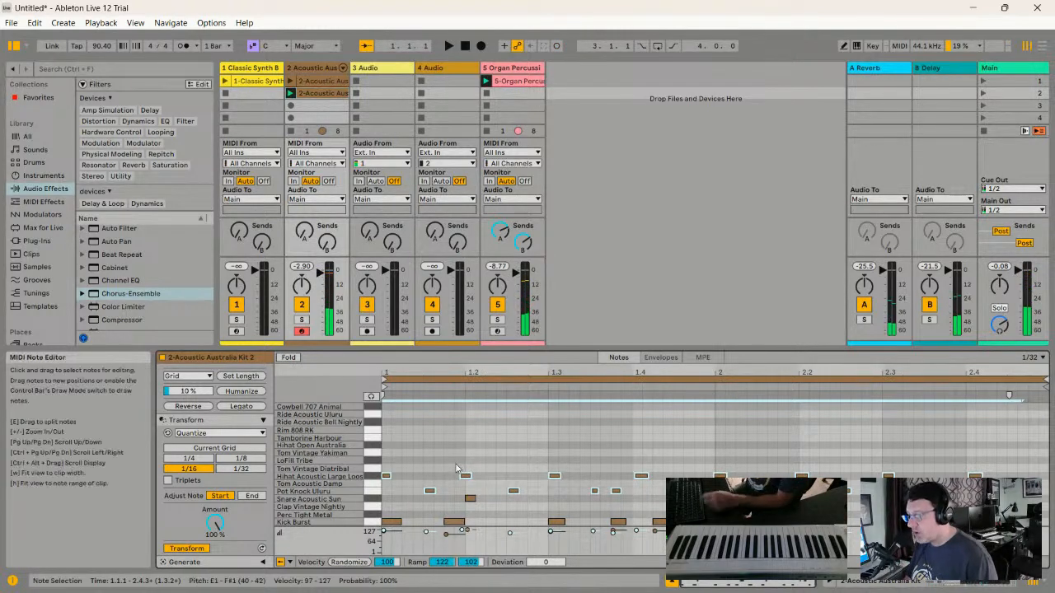
# - Quantize the overdubbed drum notes to 1/16 and play the new drum clip with the organ and bass
pyautogui.press('space')
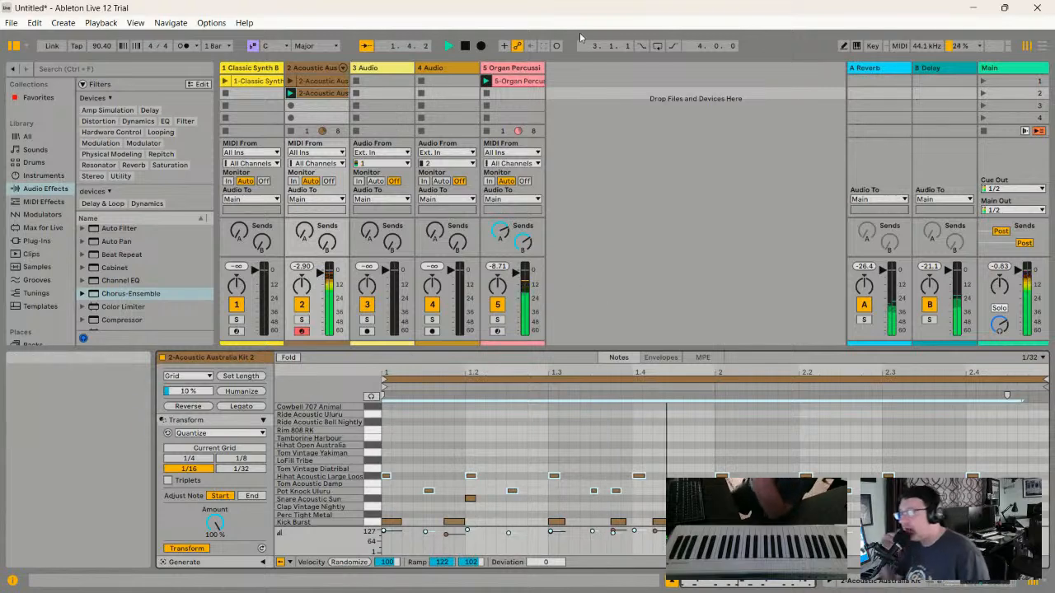
pyautogui.click(225, 81)
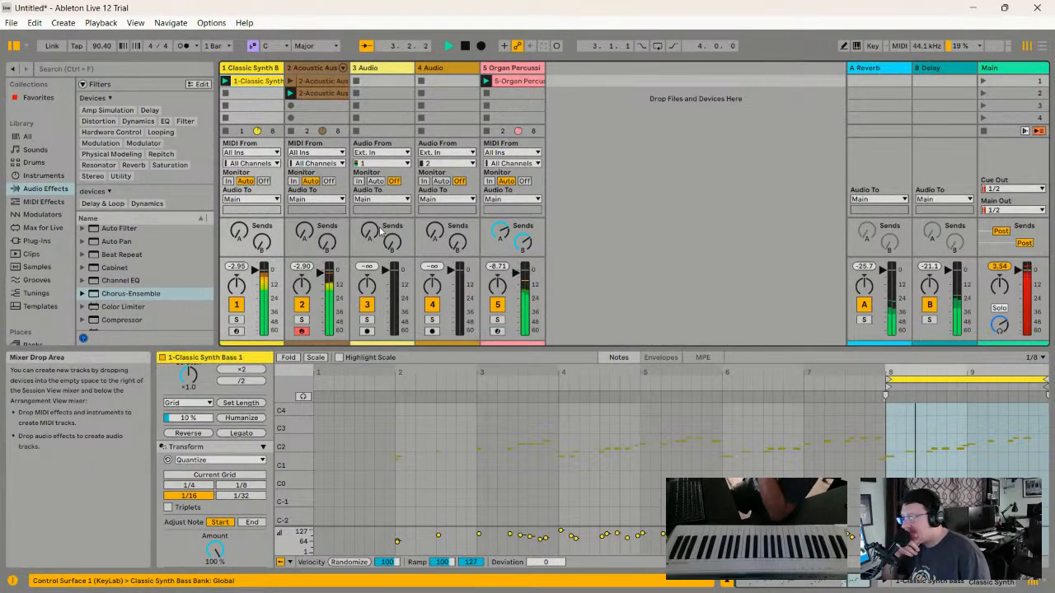